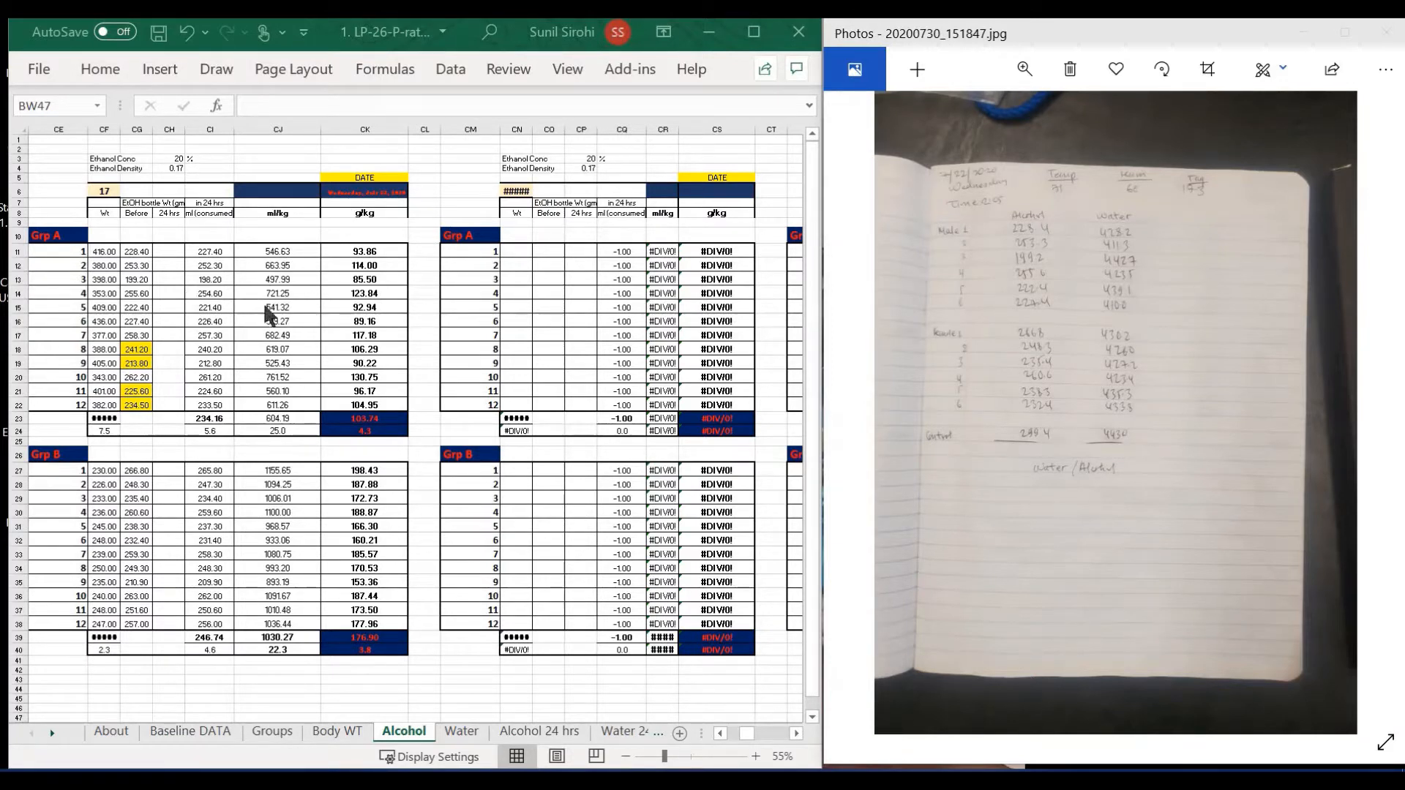
Review the DATE and Comments columns on the About sheet.
click(112, 731)
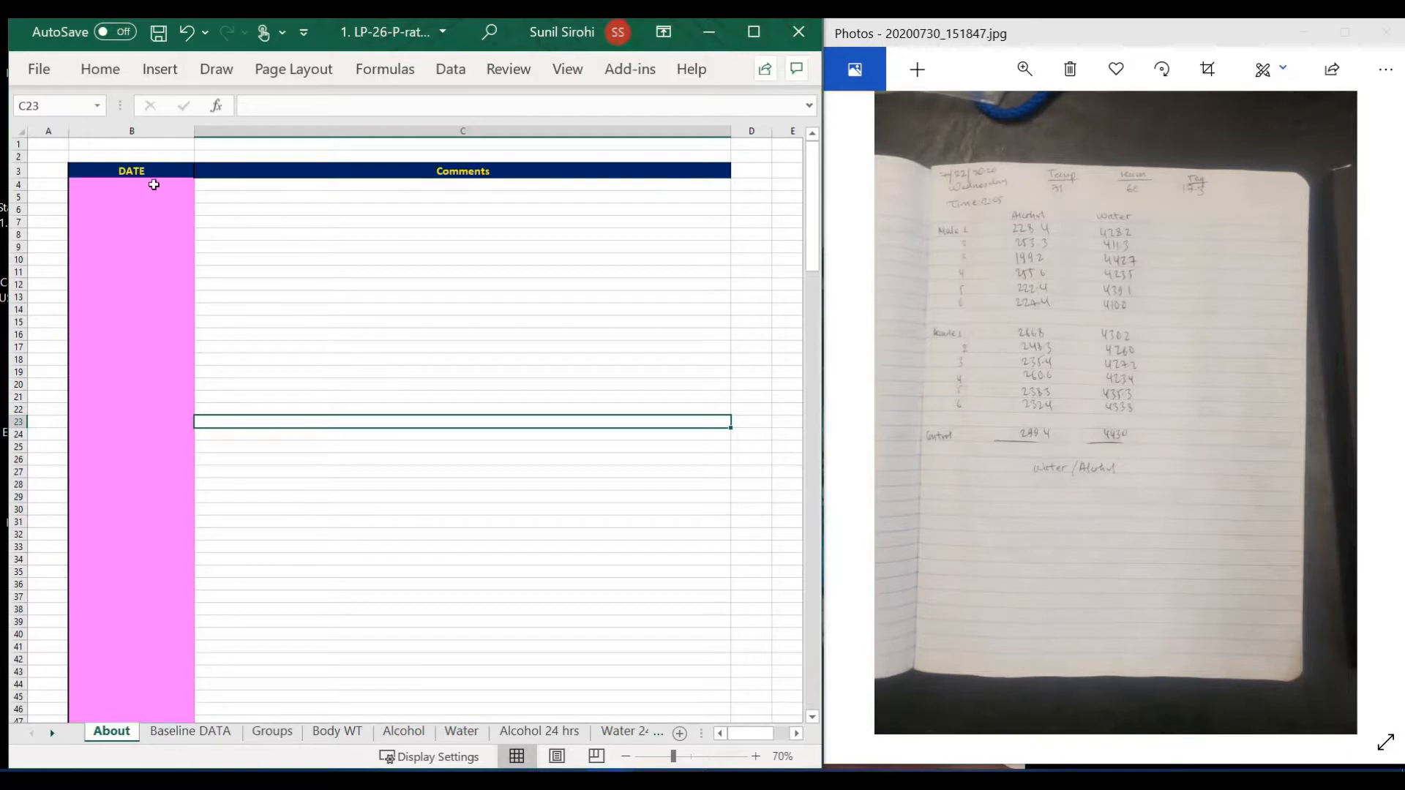
drag(151, 183, 512, 423)
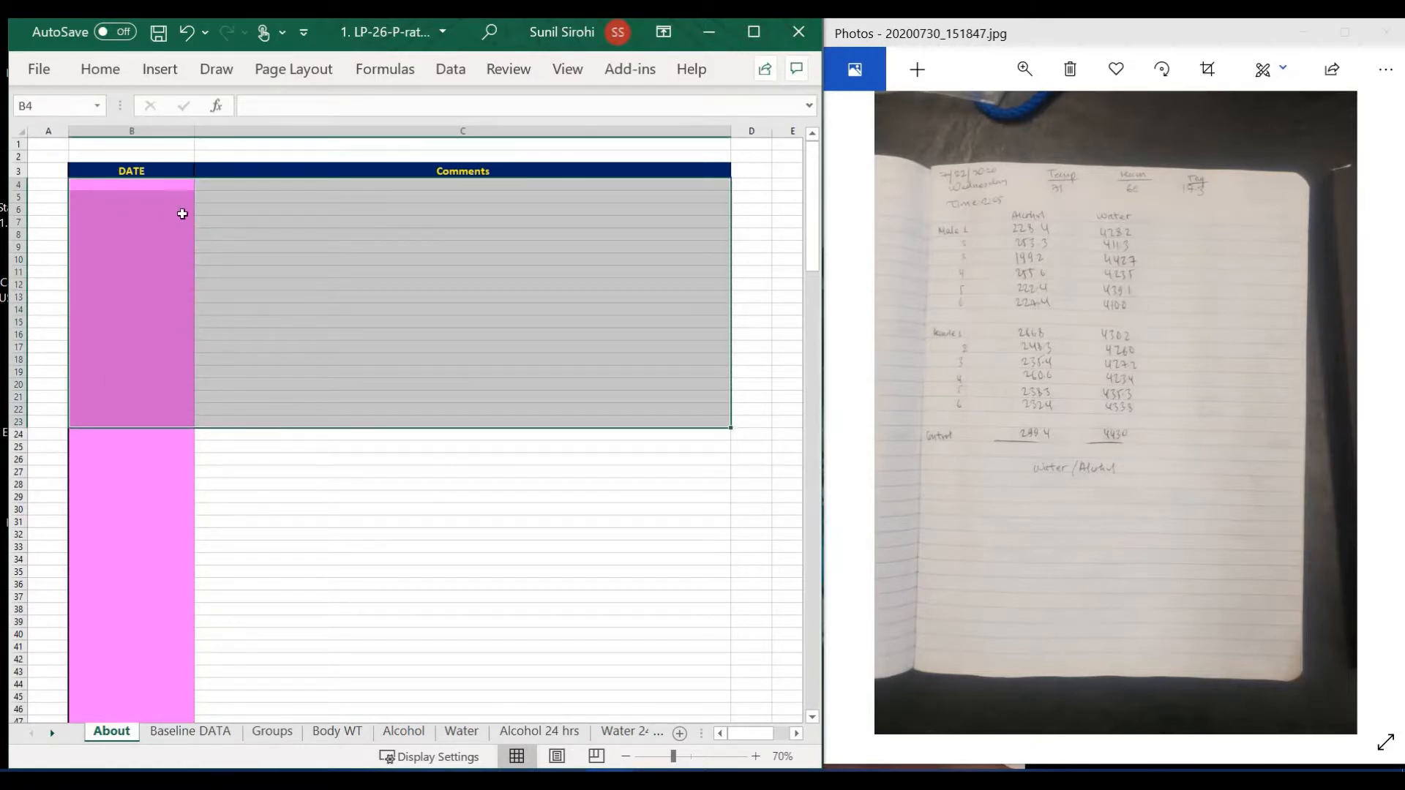
click(146, 188)
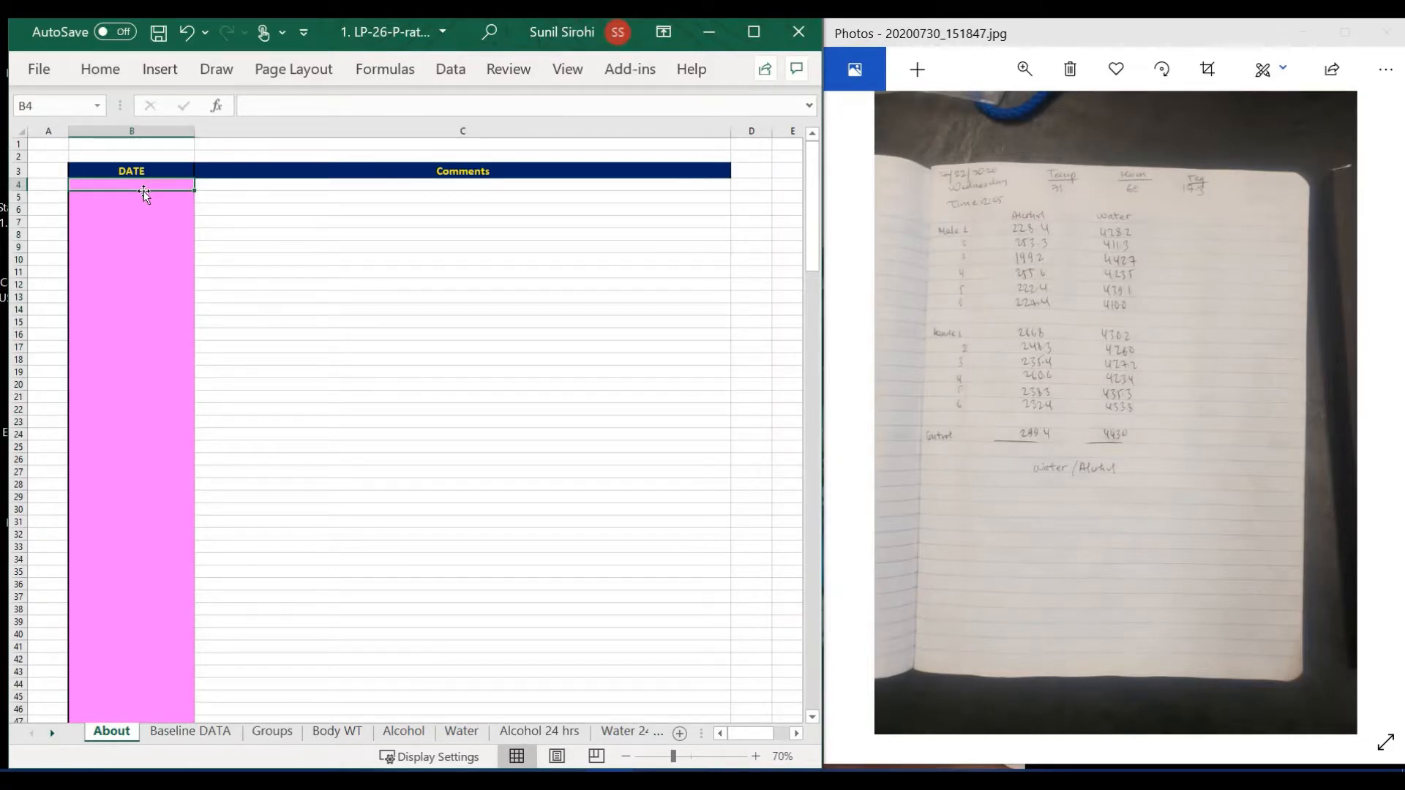
click(133, 213)
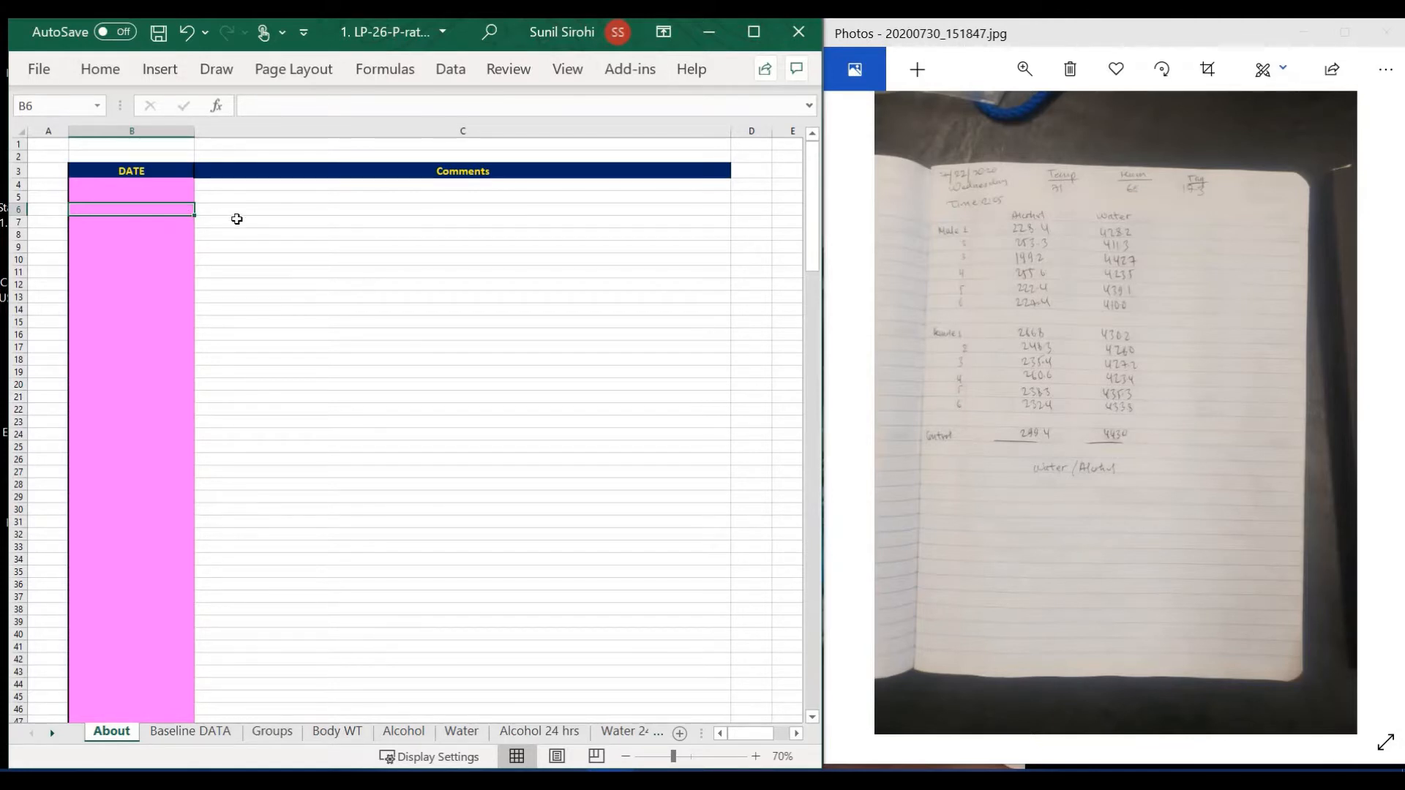
click(133, 259)
click(316, 258)
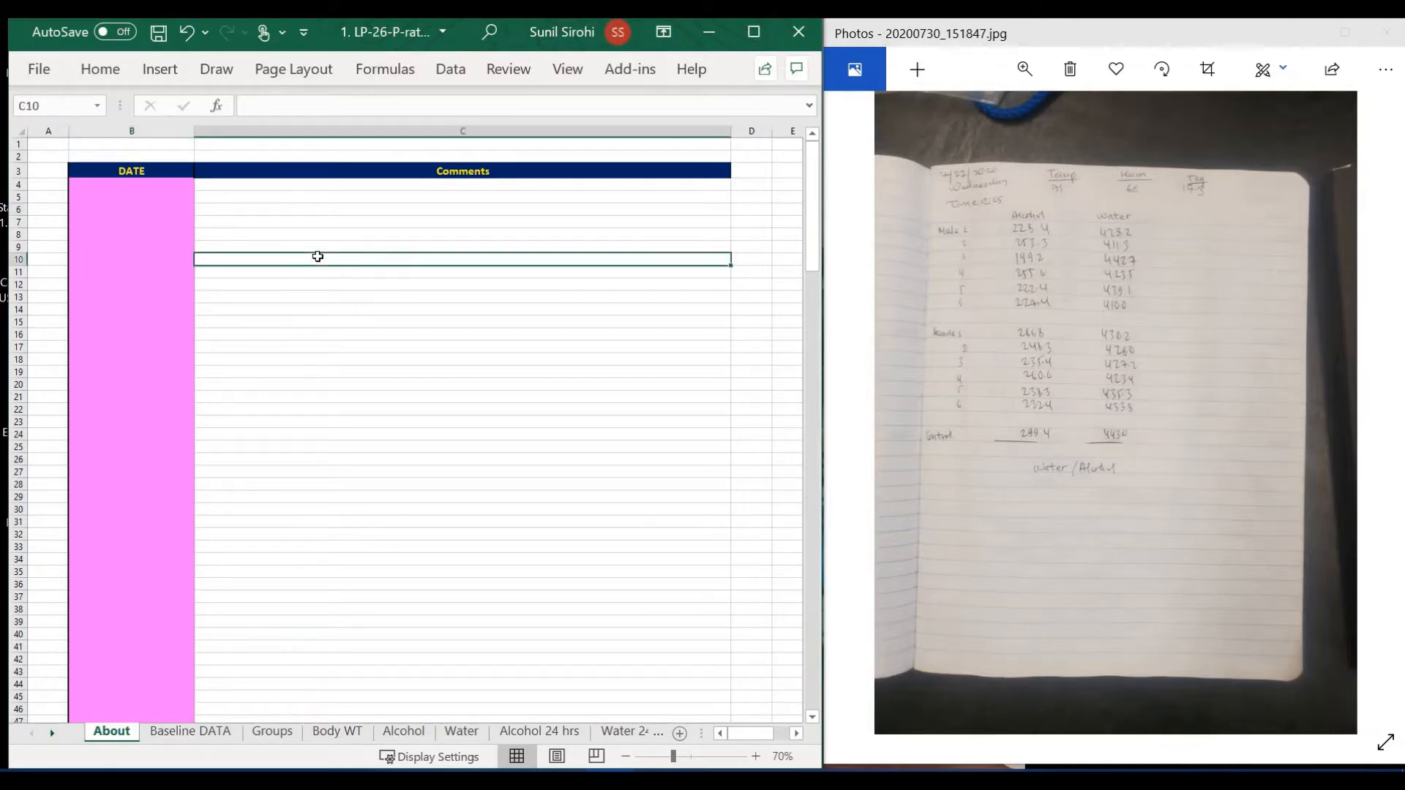
click(143, 283)
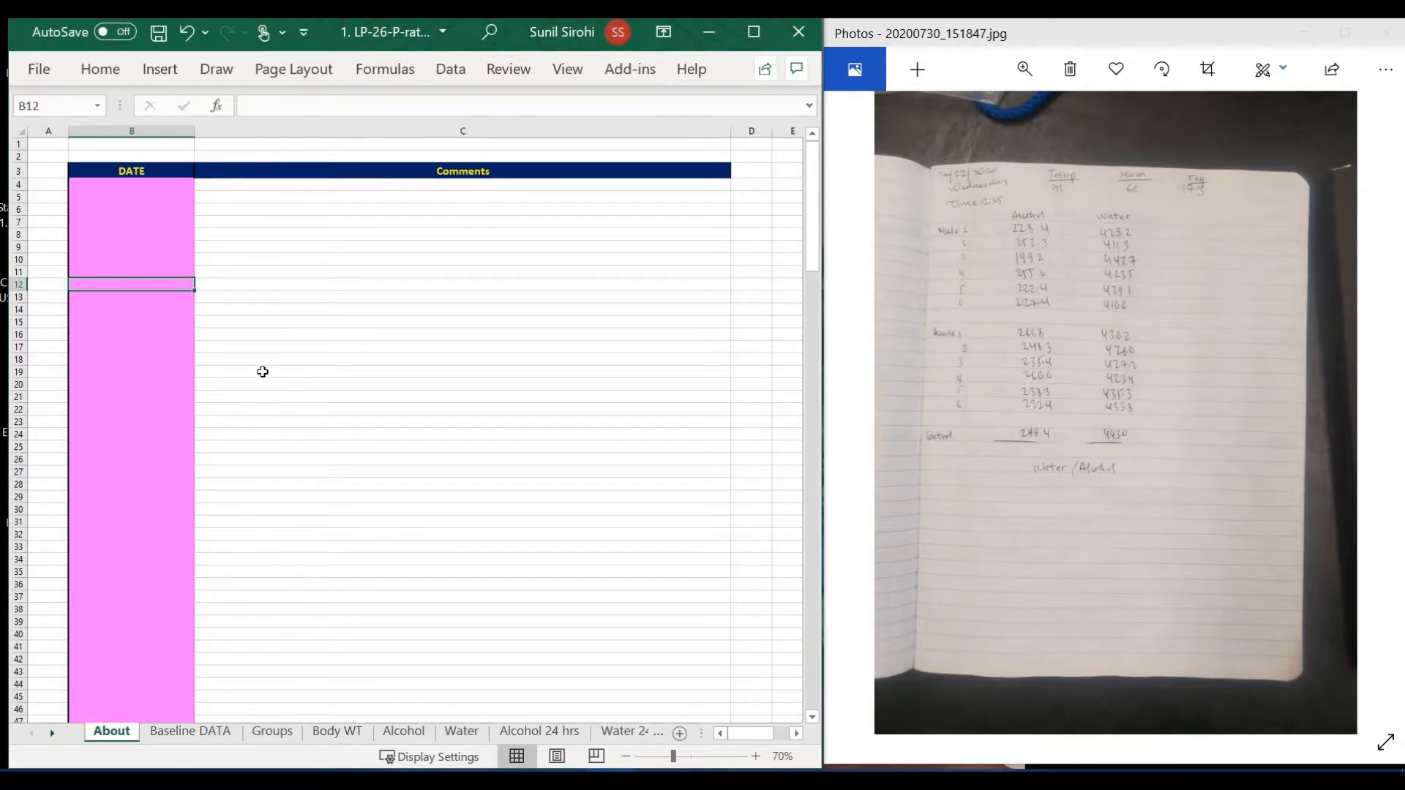
Review the Baseline DATA, Groups and Body WT sheets, including the Day 1 date on Body WT.
click(210, 733)
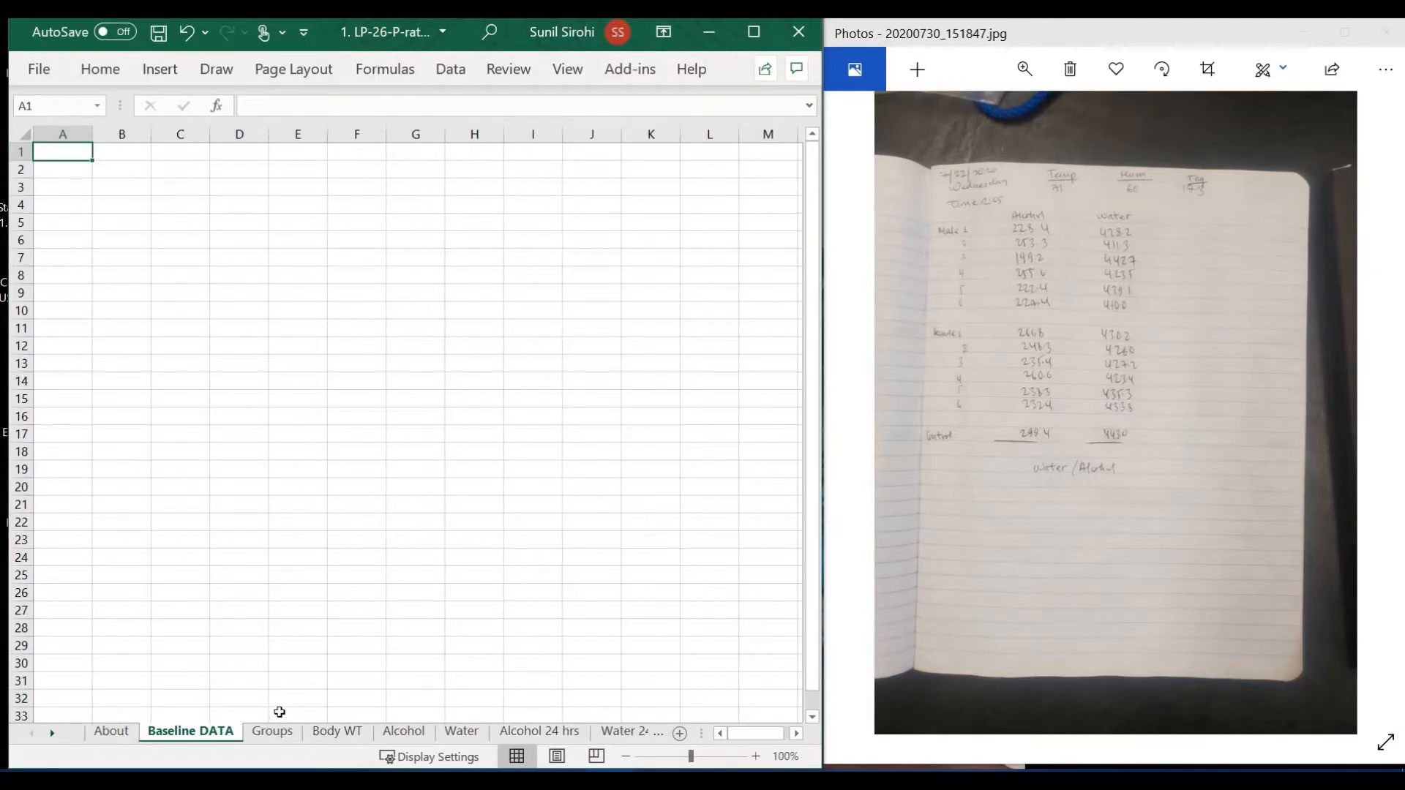
click(260, 735)
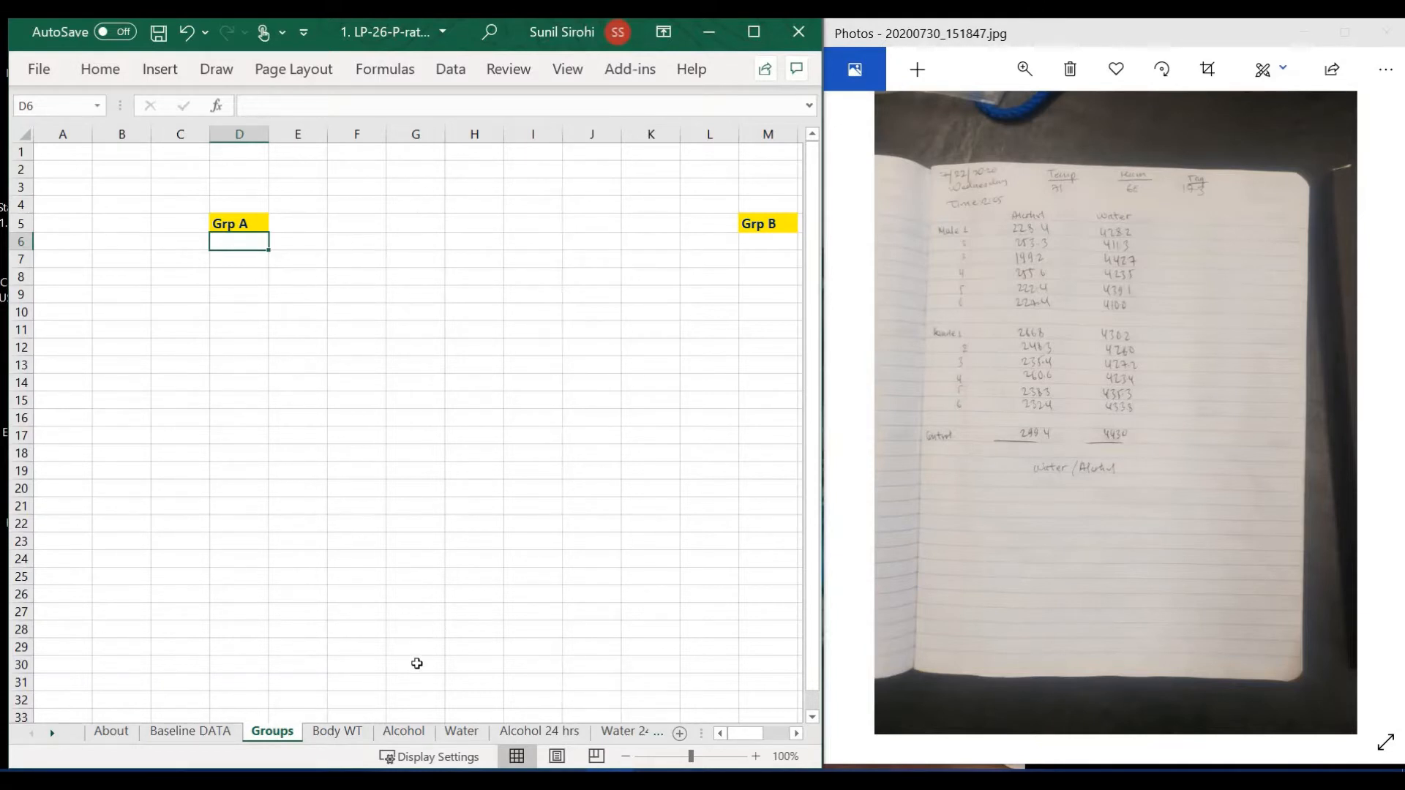
click(338, 731)
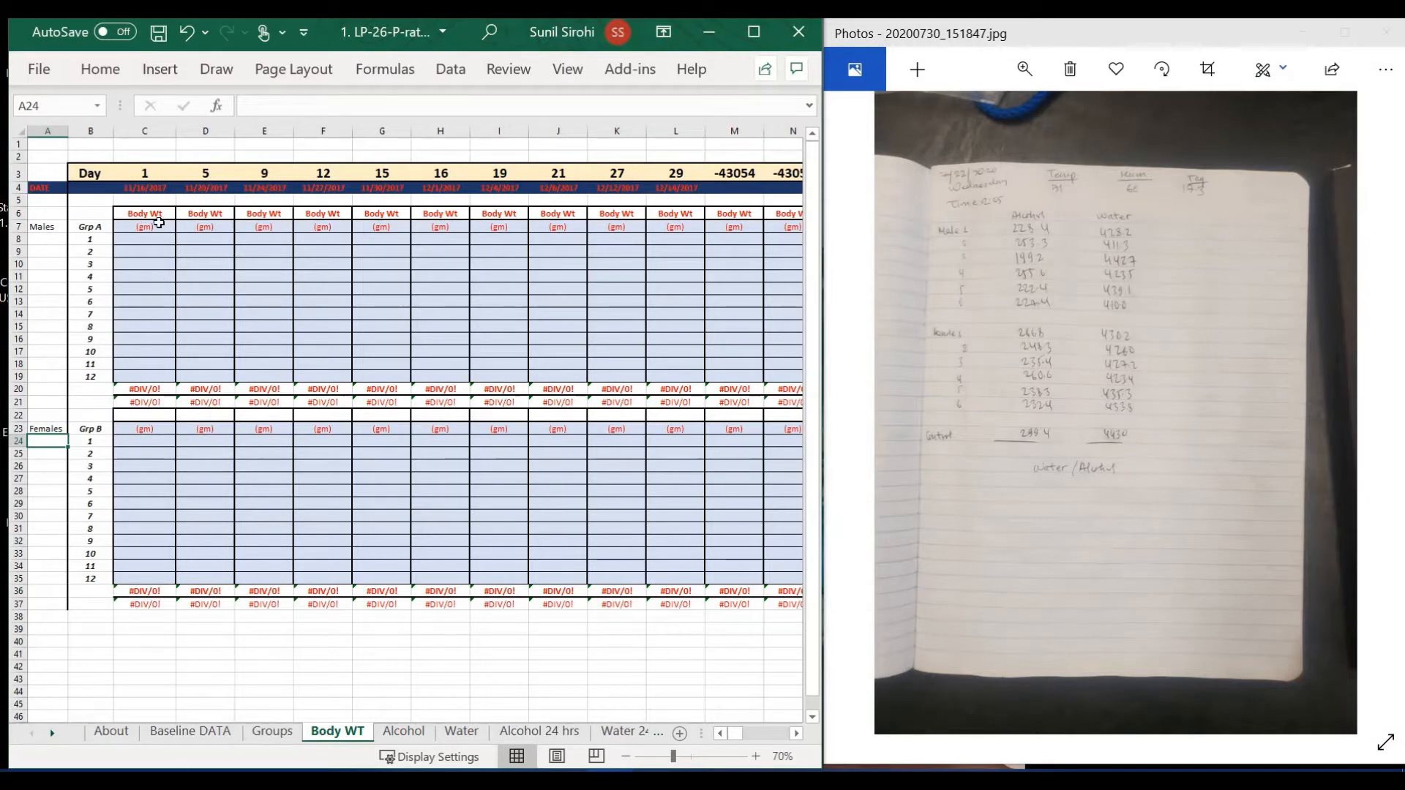
click(152, 192)
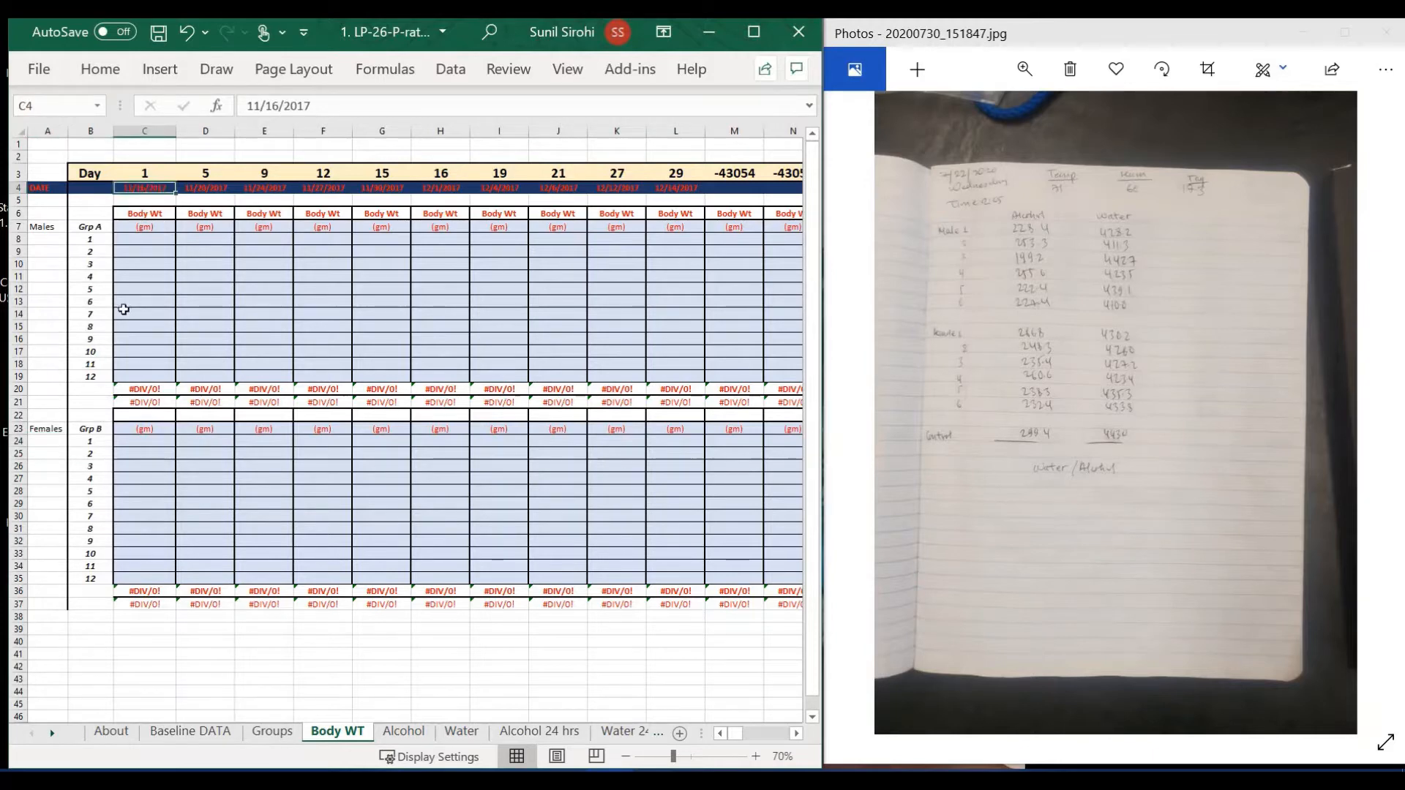
Examine the day 17 weight and bottle columns for Grp A and Grp B and Grp A's g/kg results on the Alcohol sheet.
click(406, 733)
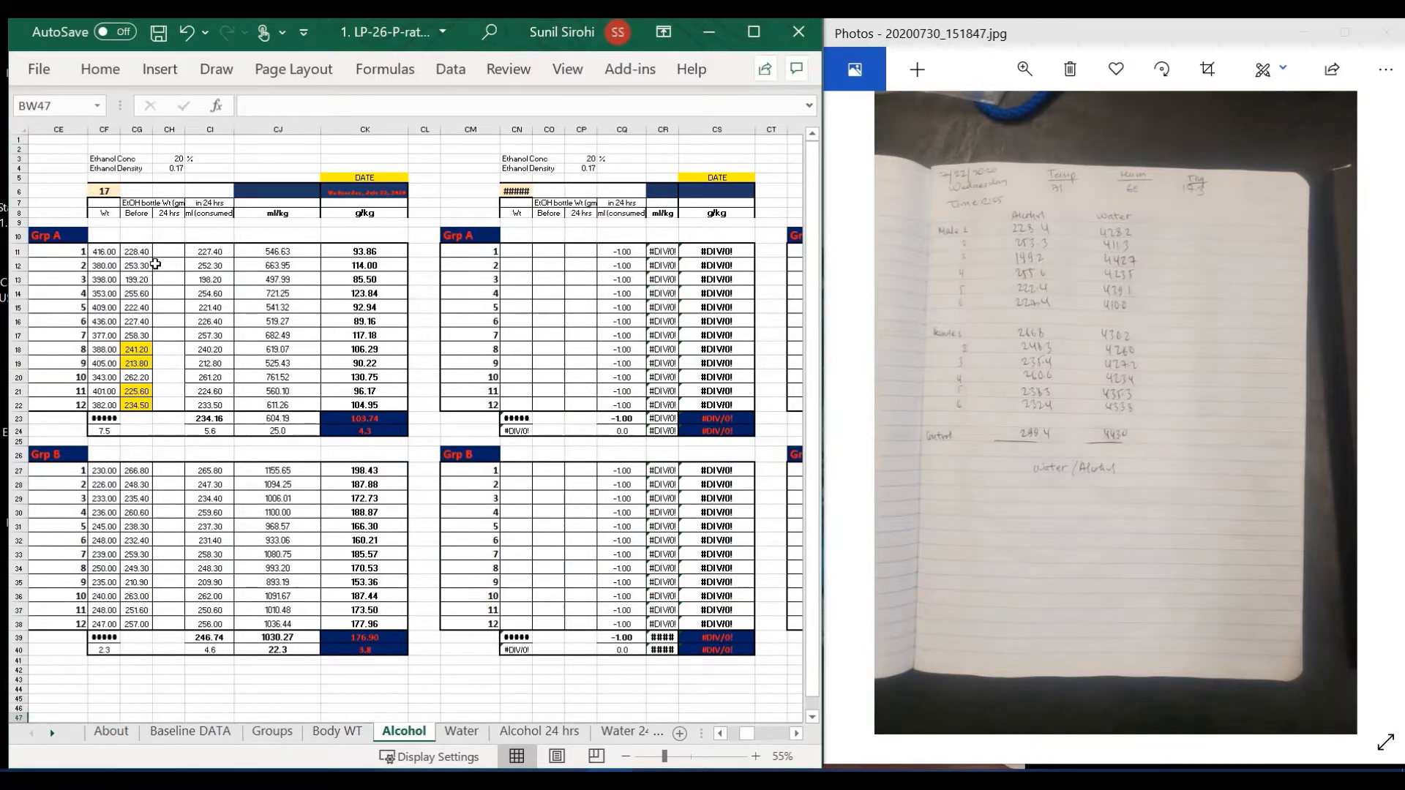
drag(108, 252, 168, 408)
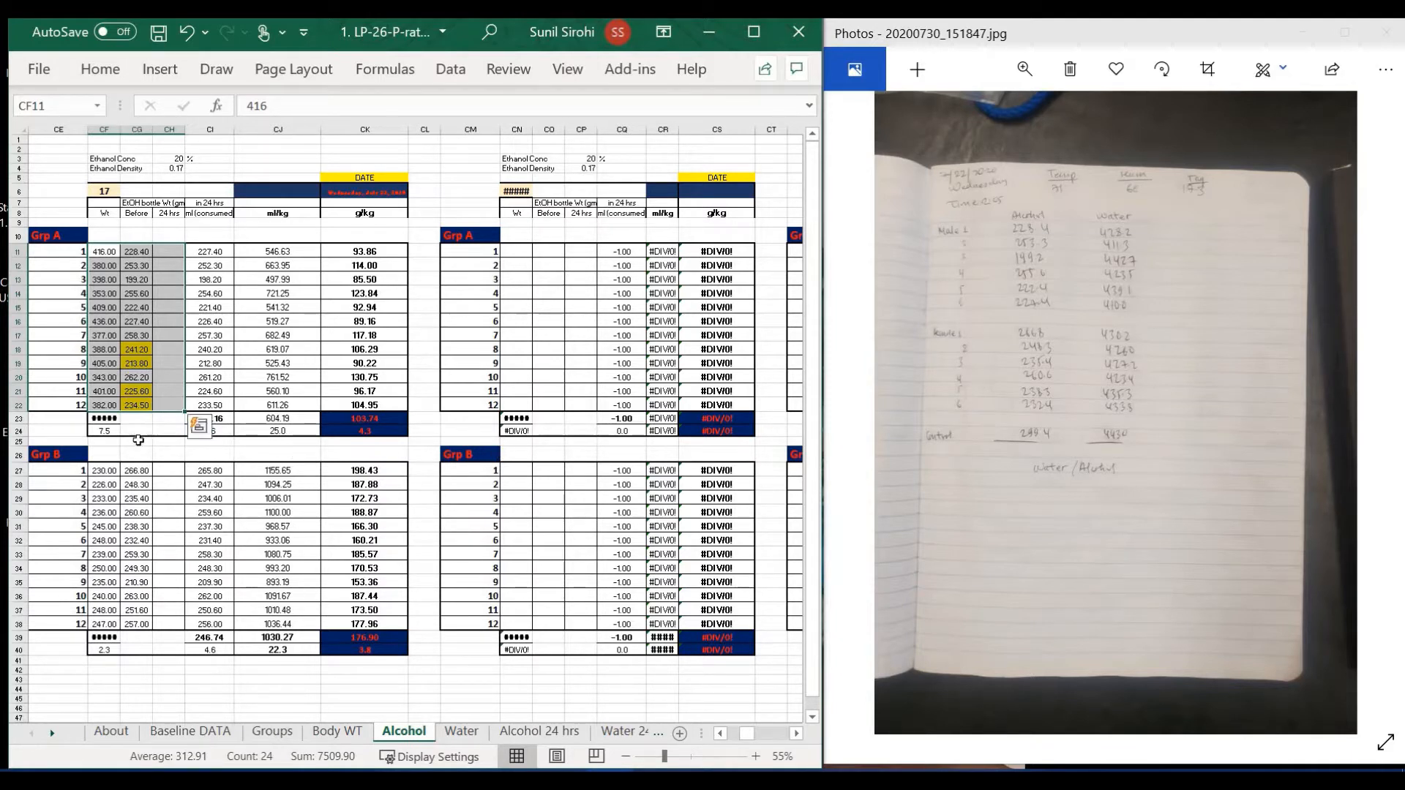
drag(93, 470, 163, 624)
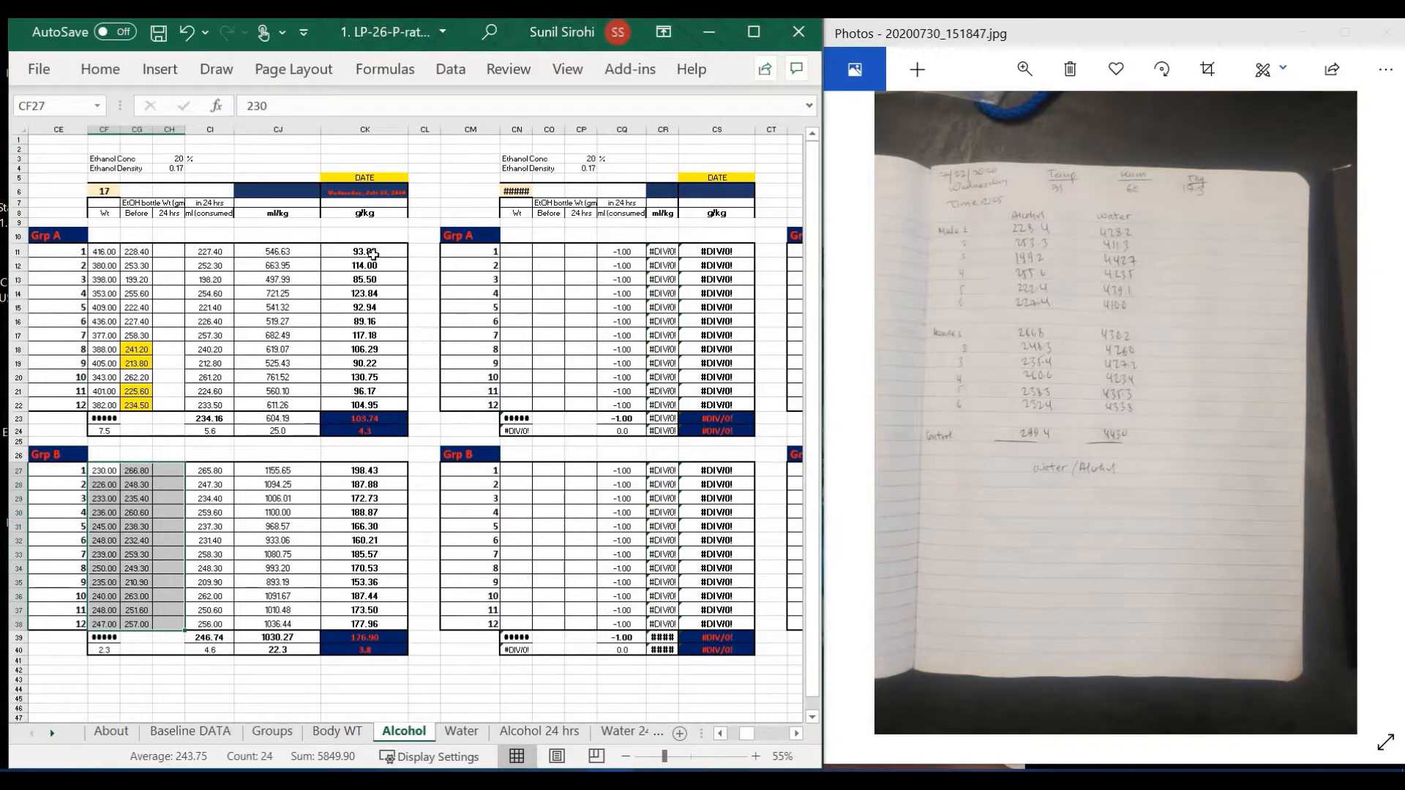
drag(373, 254, 367, 399)
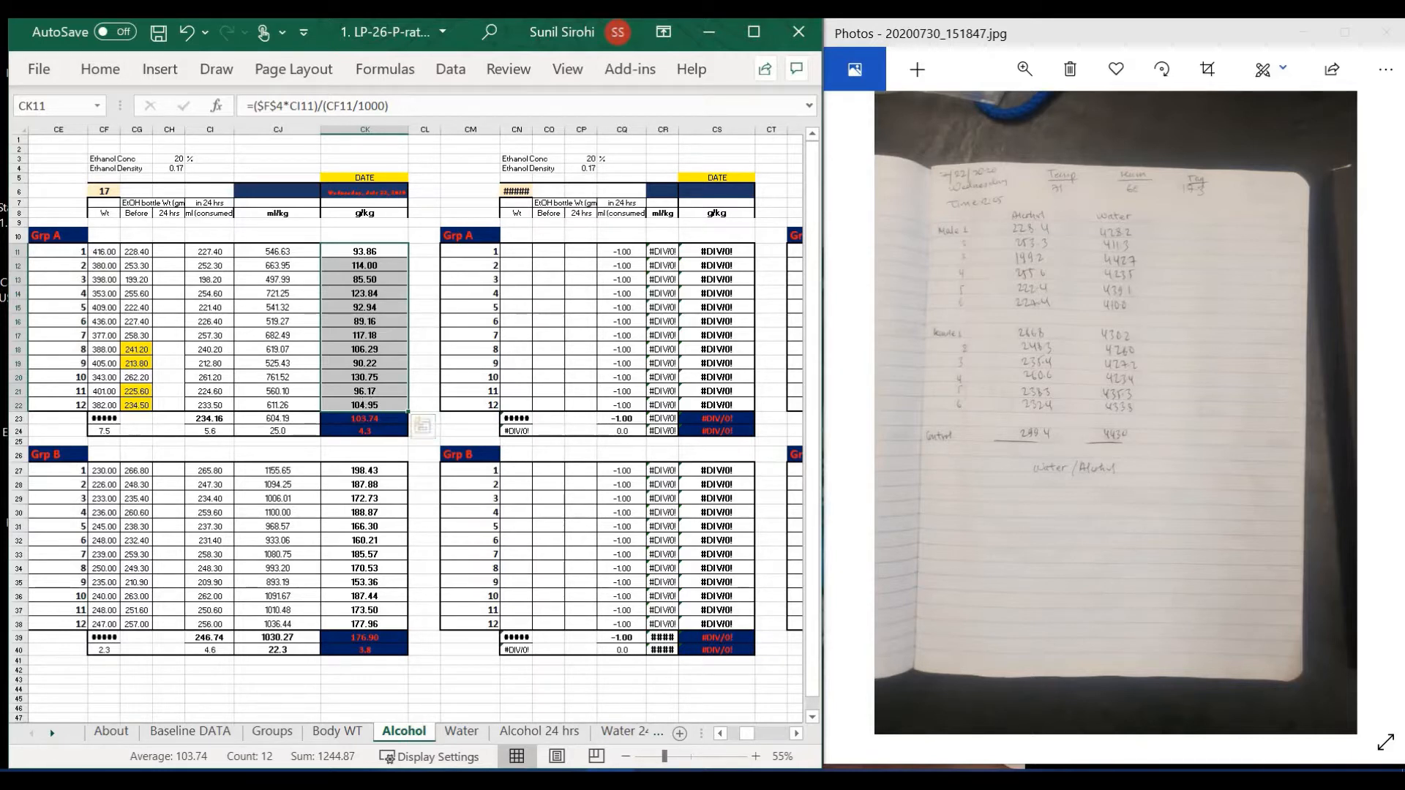
Examine the day 17 Grp A weight and water bottle columns on the Water sheet.
click(461, 731)
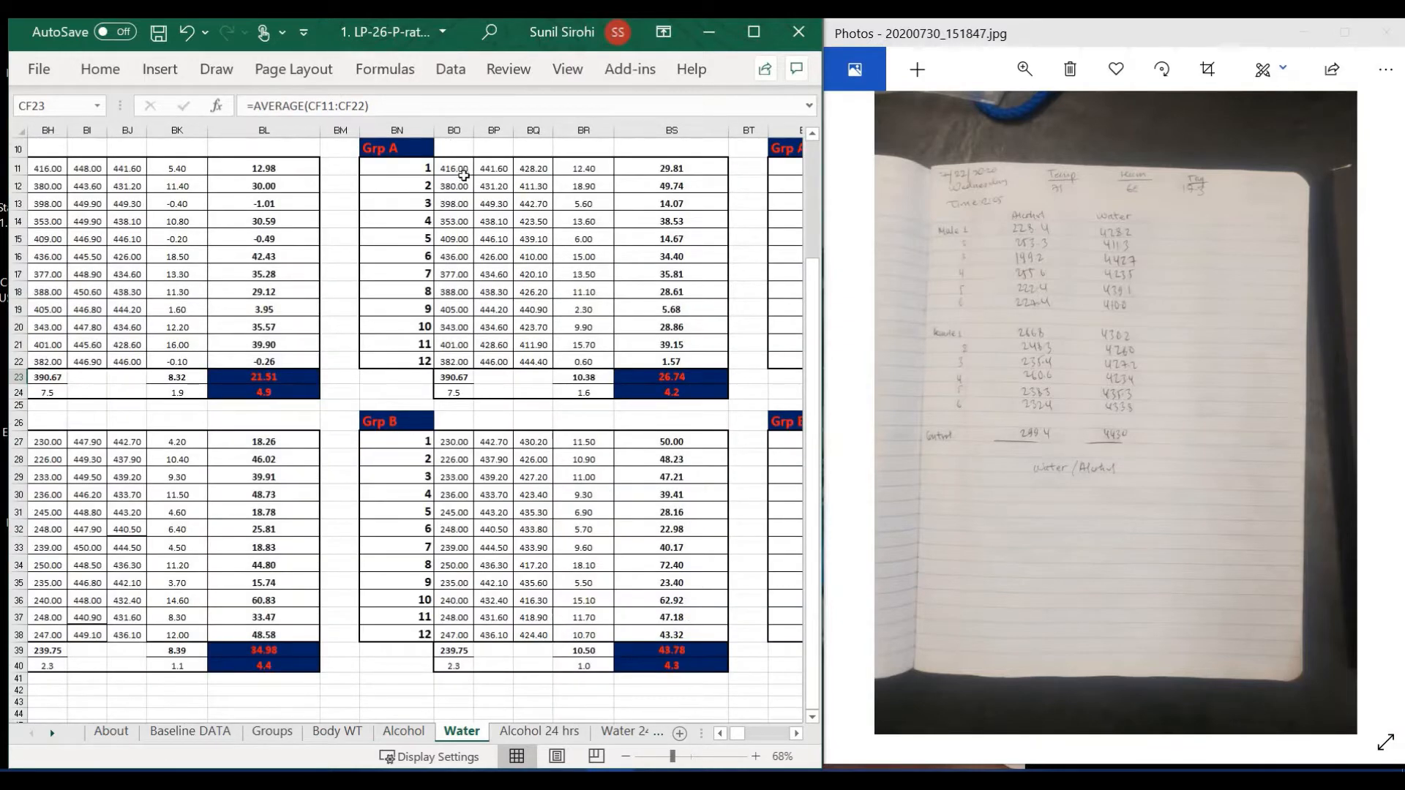
scroll(450, 146, up, 2)
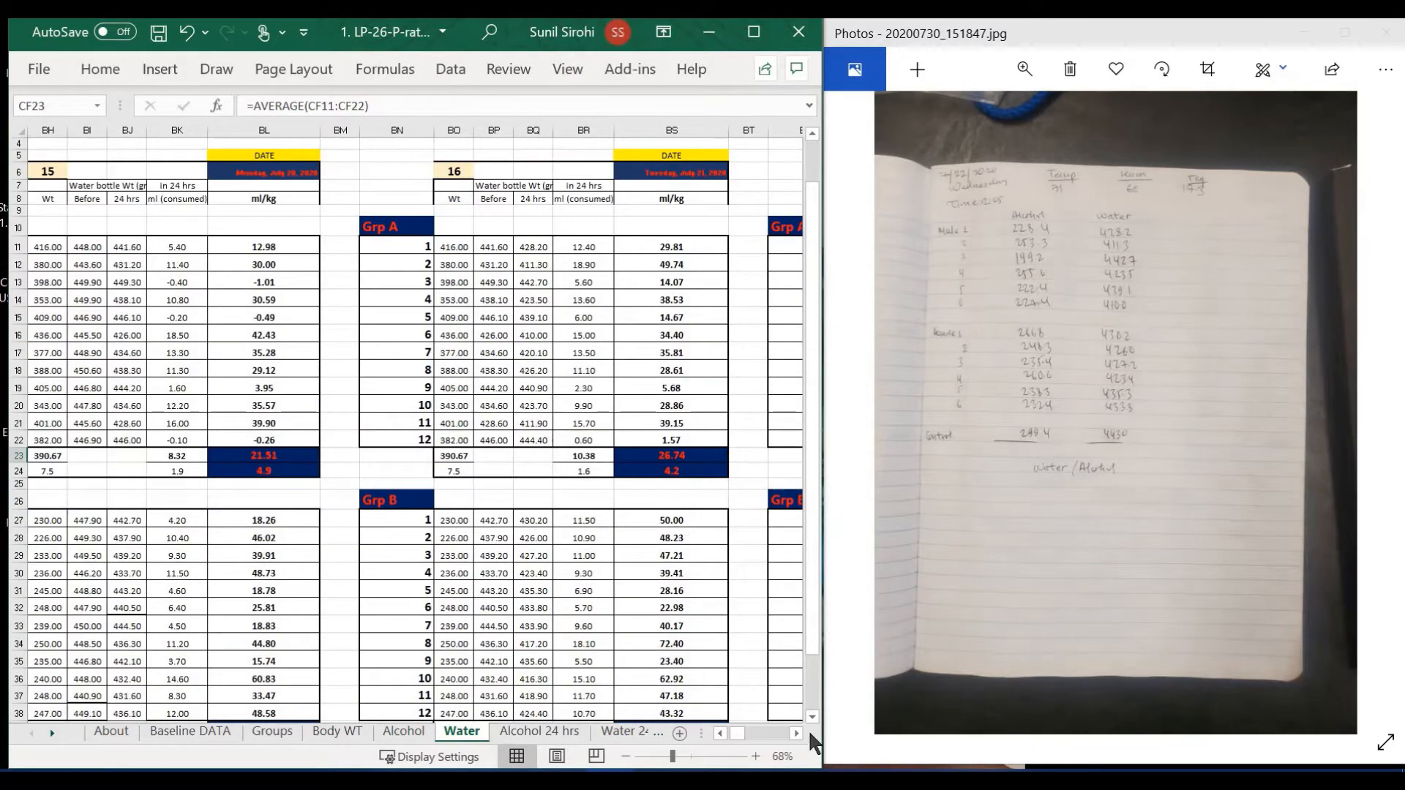
drag(800, 732, 801, 733)
drag(150, 246, 241, 441)
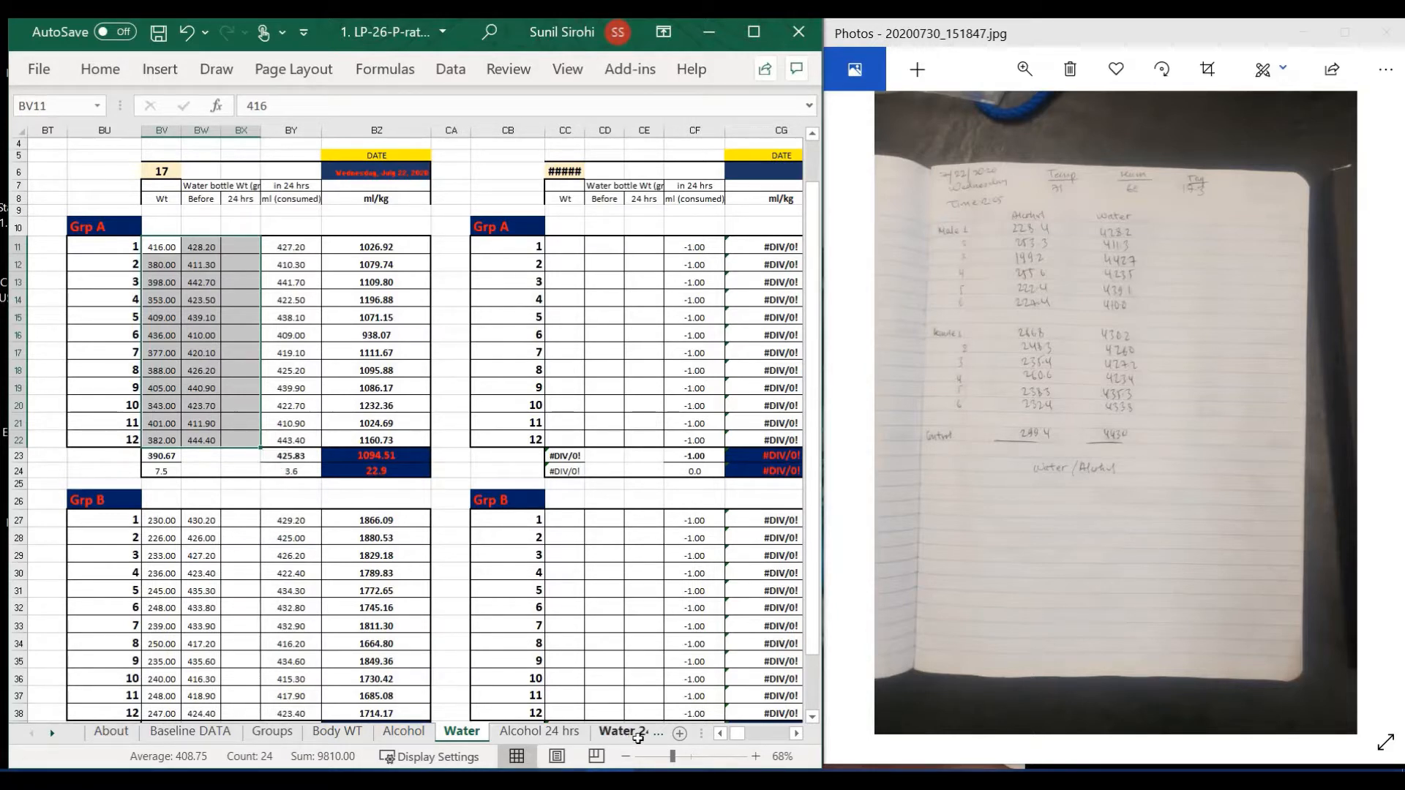
Compare the Alcohol 24 hrs sheet with the Alcohol sheet and examine its Day 1 Grp A cells.
click(518, 732)
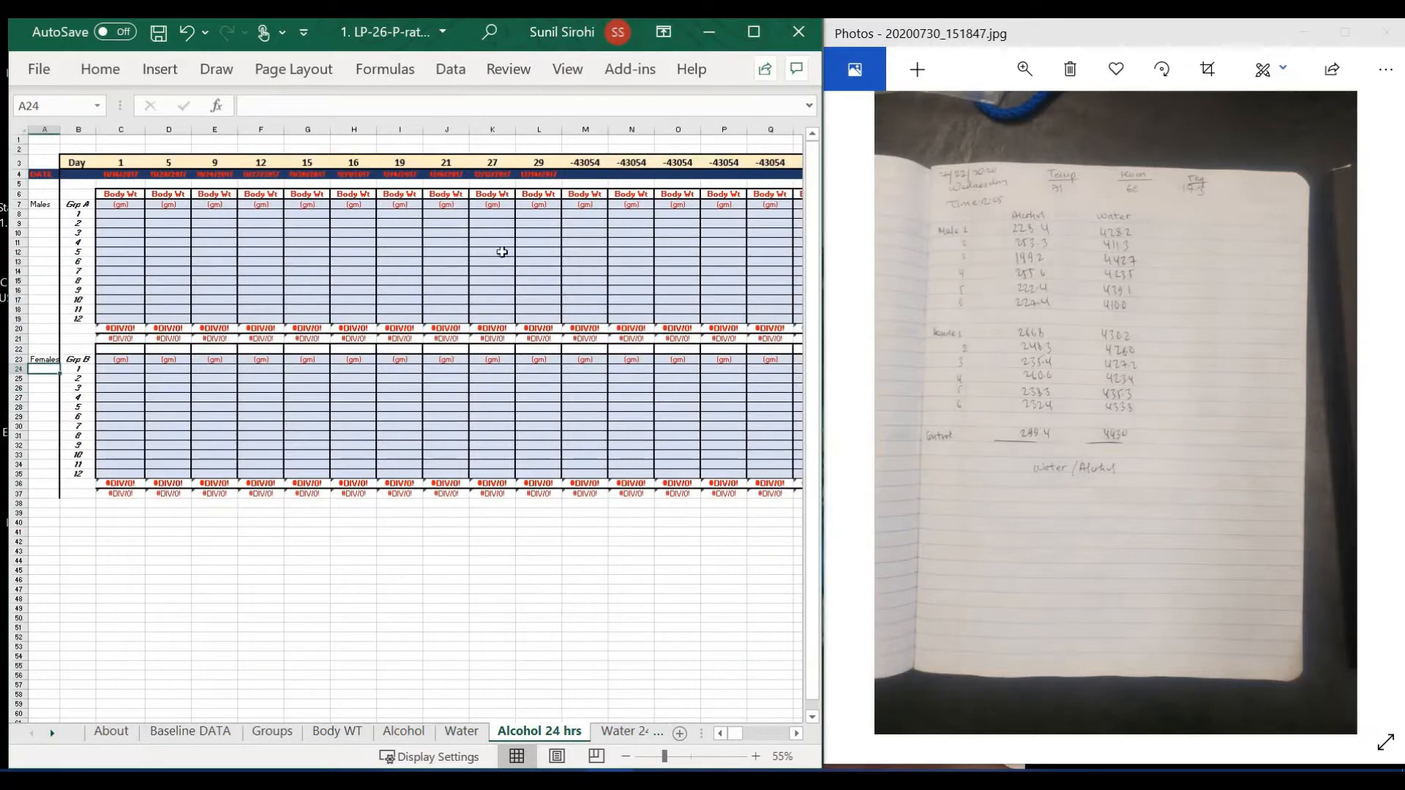
click(421, 731)
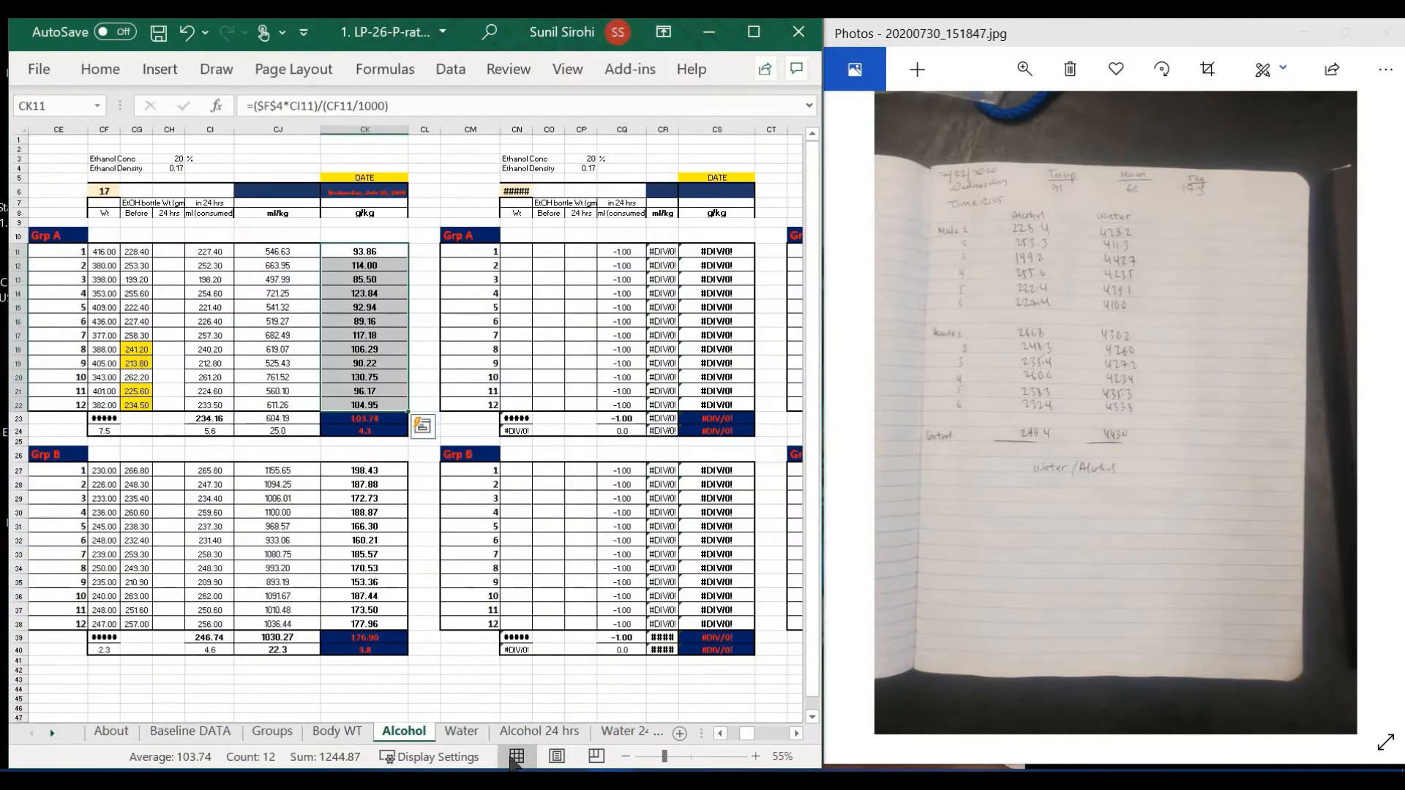
click(554, 731)
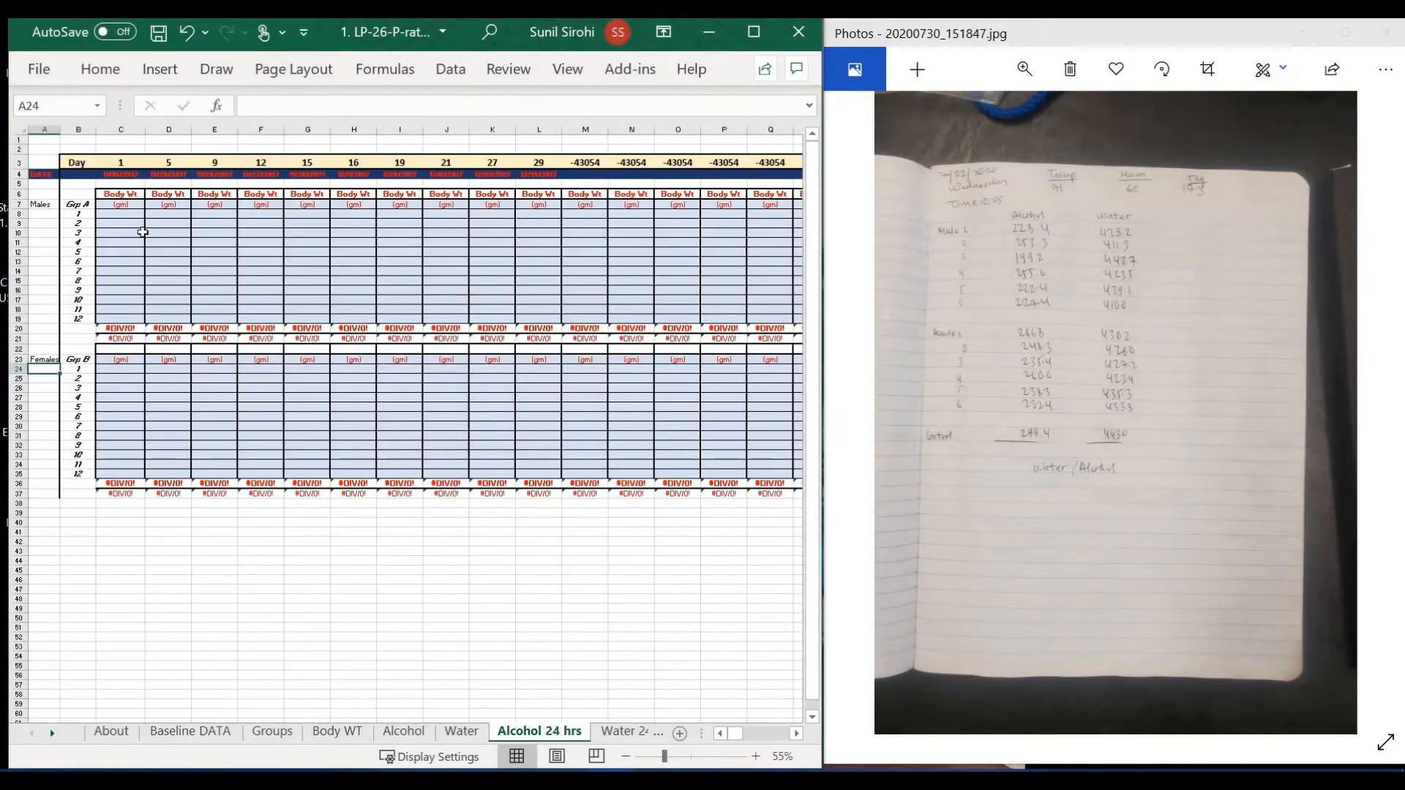
drag(115, 214, 121, 315)
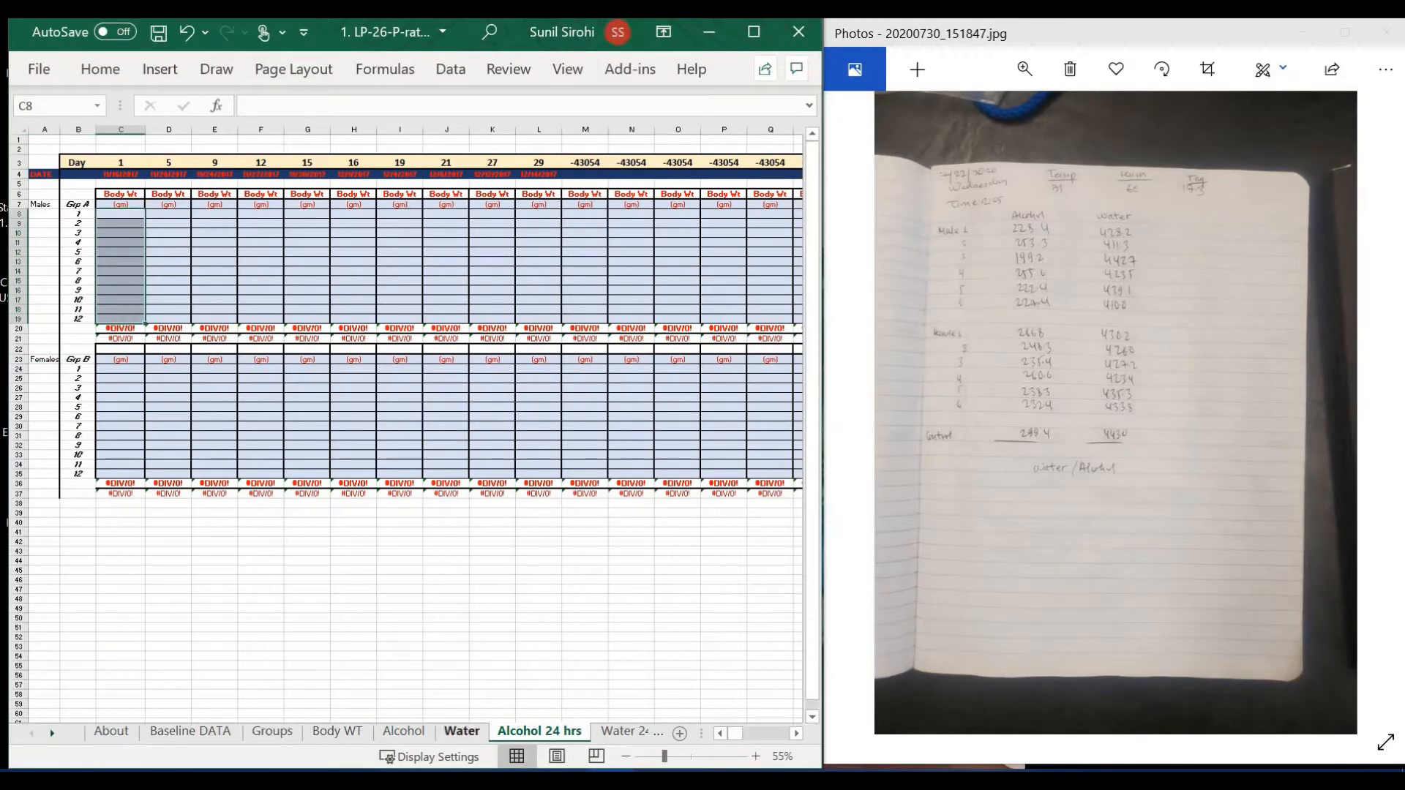
Copy the day 17 Grp A g/kg results from the Alcohol sheet and paste them as values into Alcohol 24 hrs from C8.
click(423, 733)
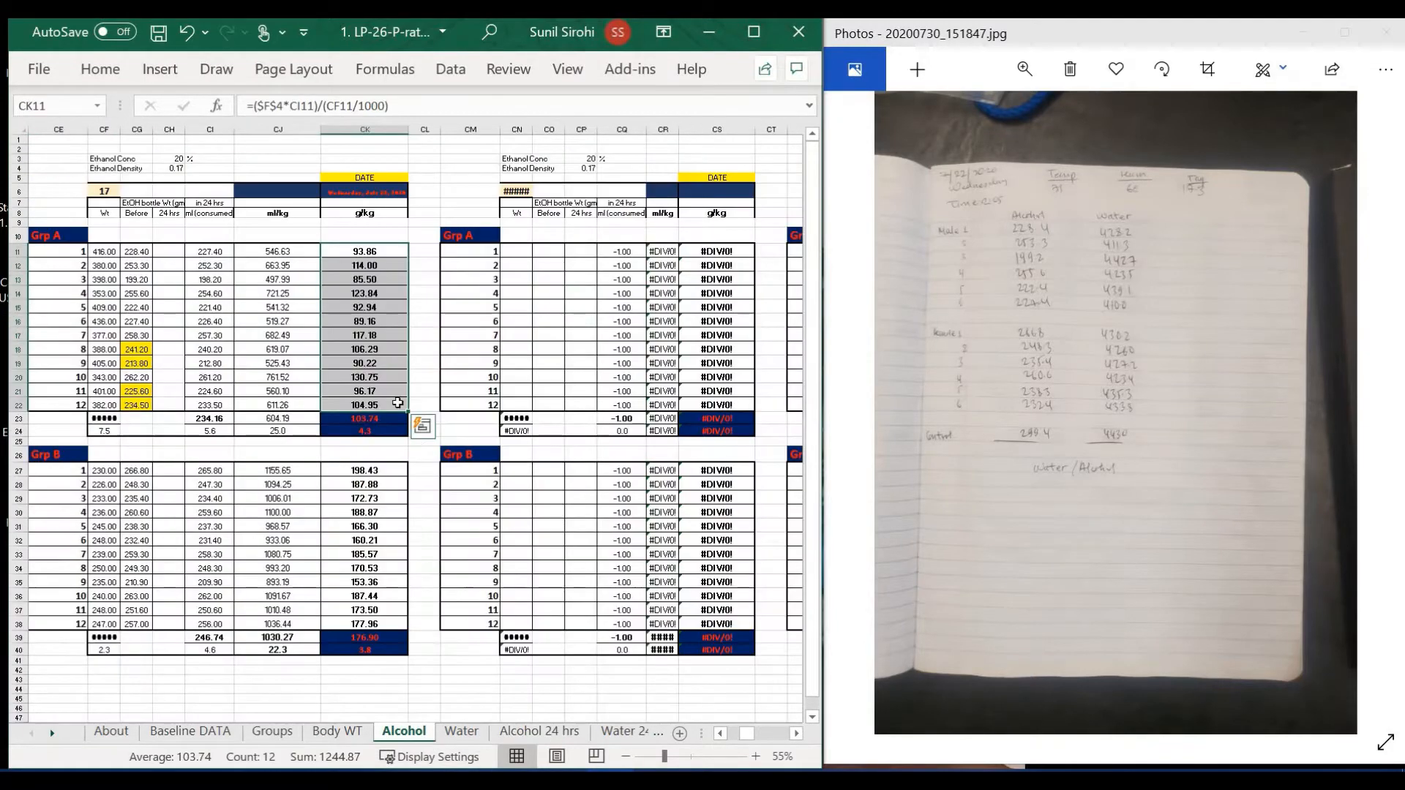
right_click(363, 270)
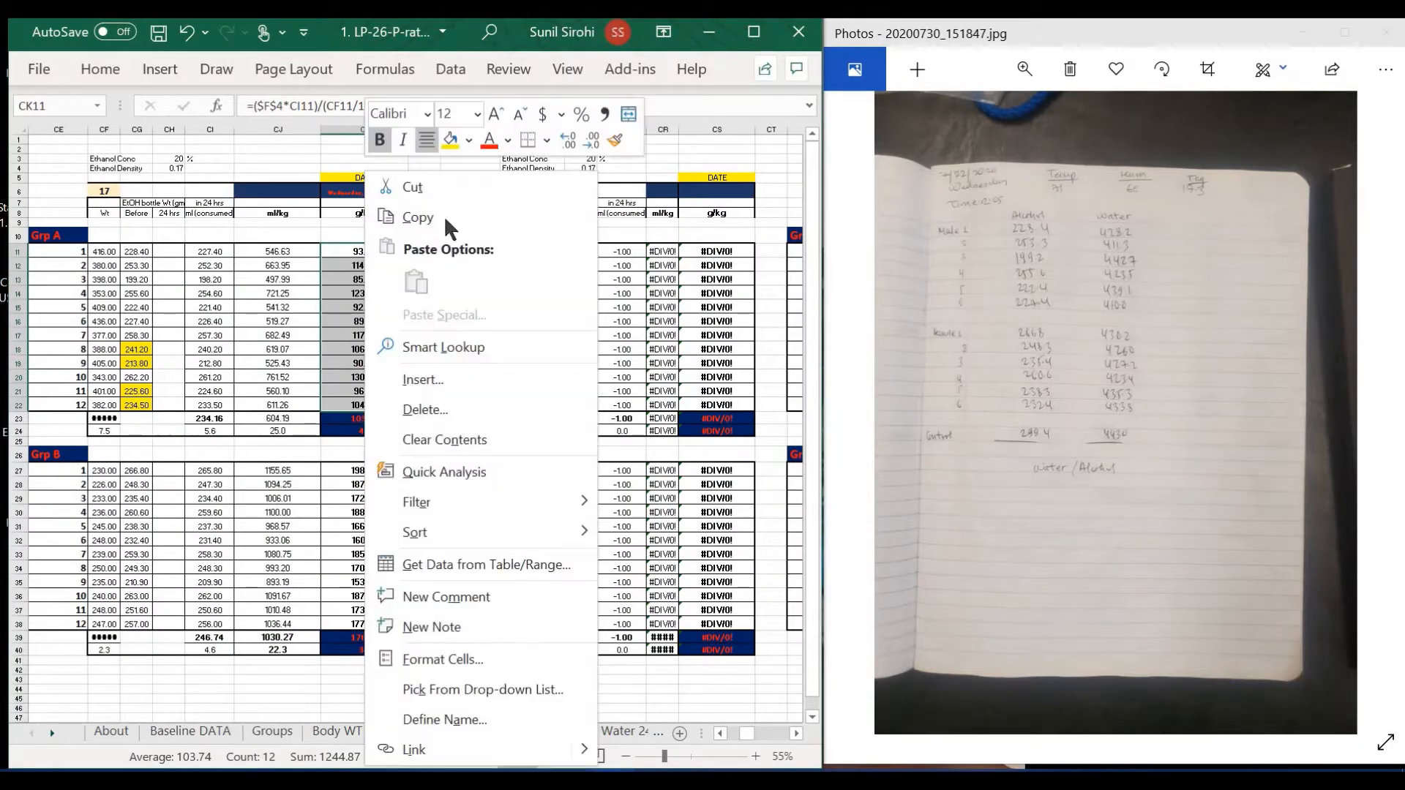
click(445, 217)
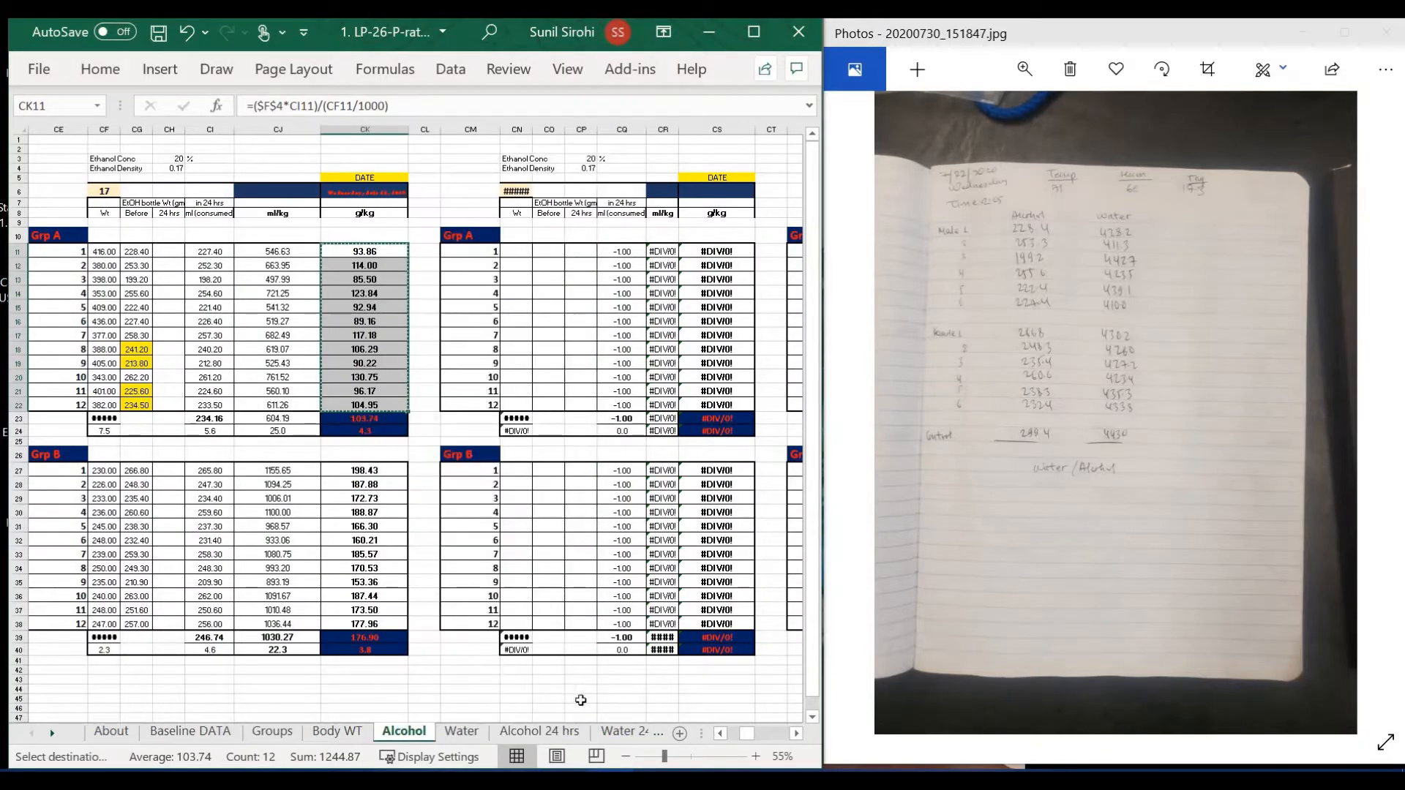
click(533, 732)
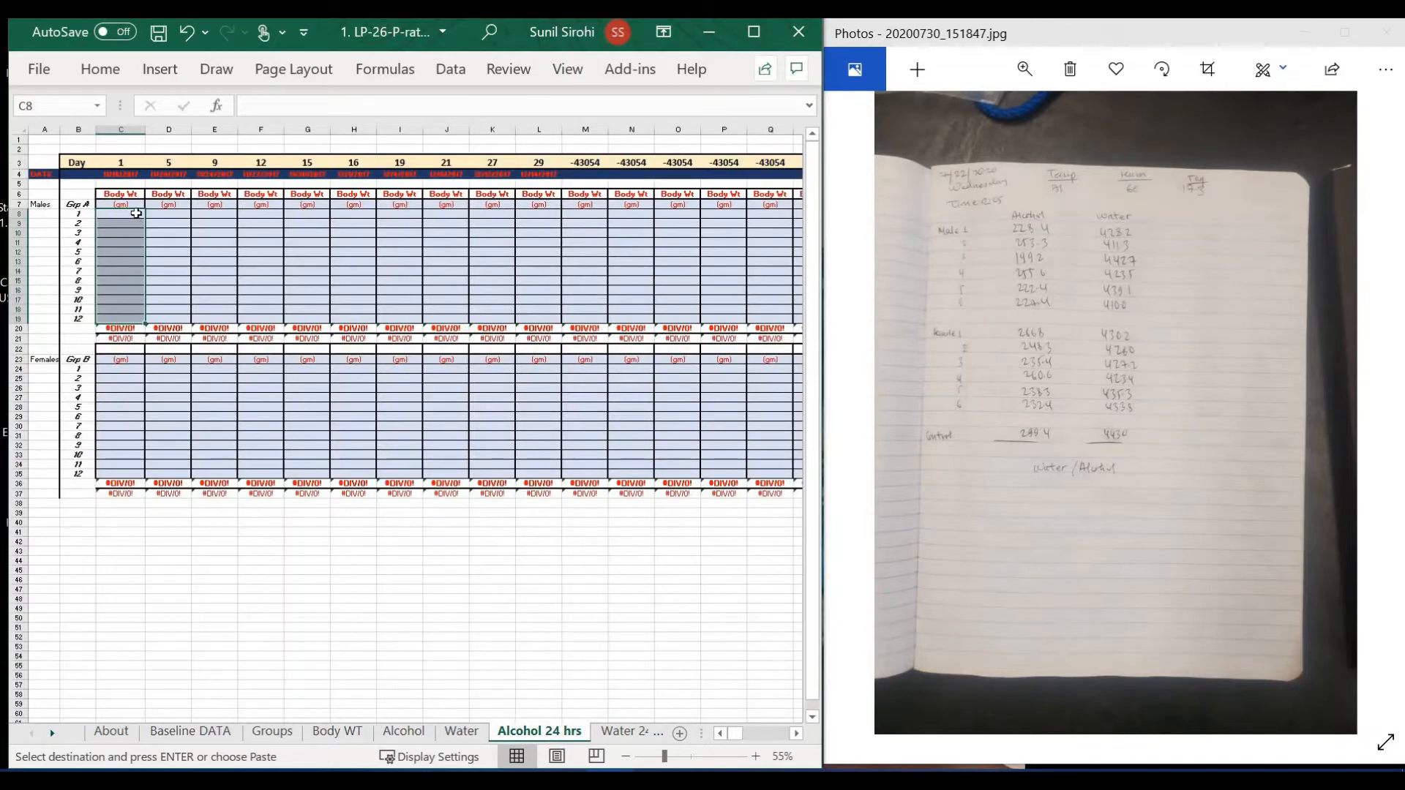
click(137, 214)
right_click(138, 216)
click(219, 314)
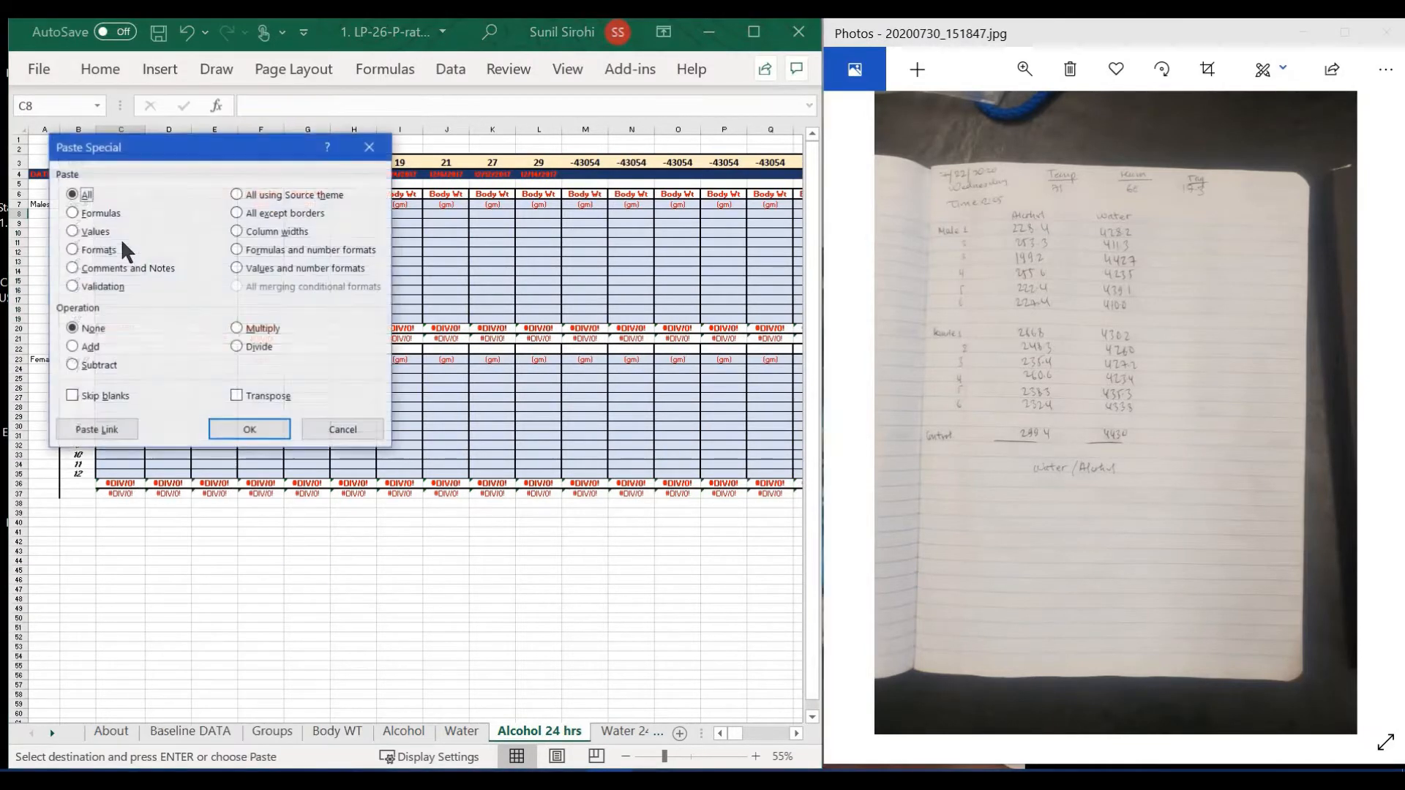
click(108, 231)
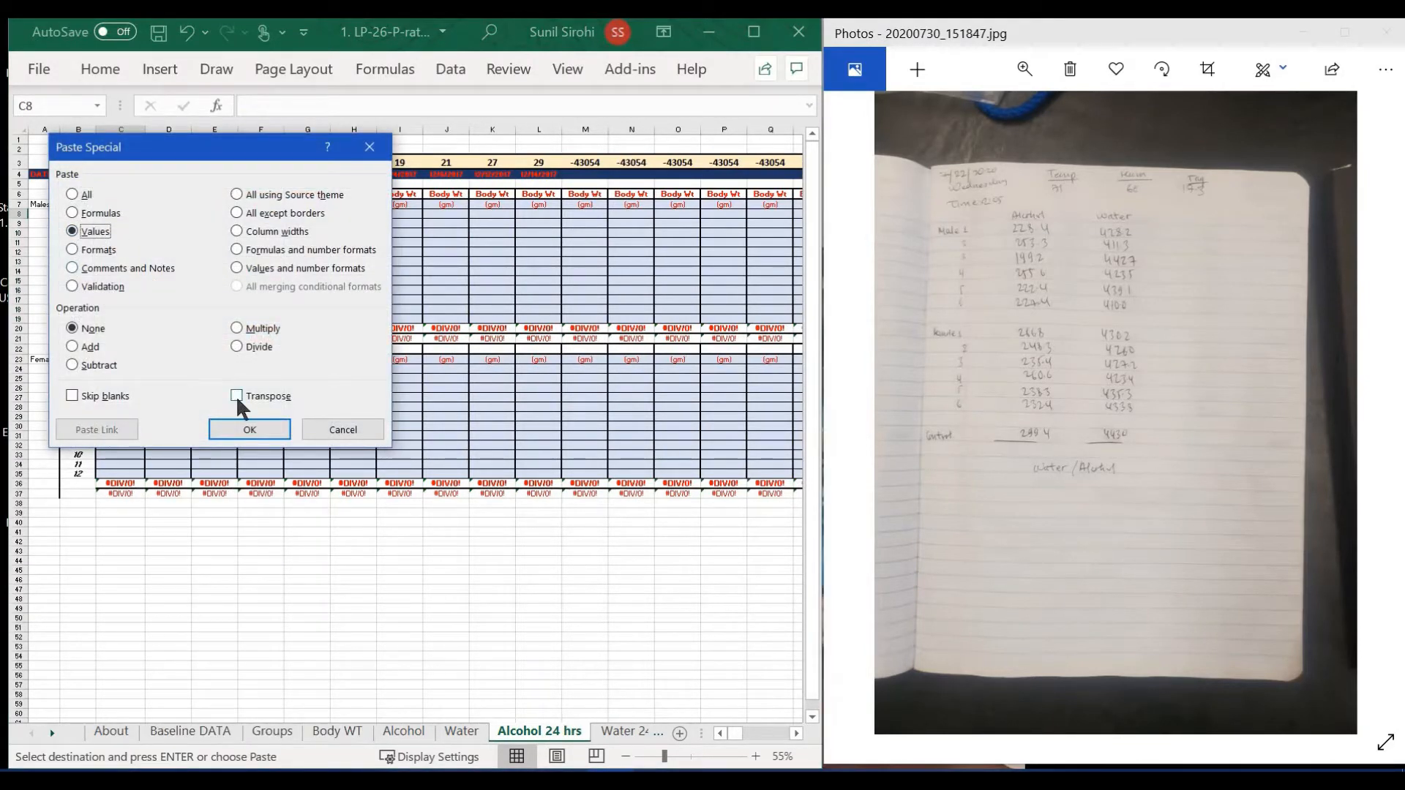
click(249, 433)
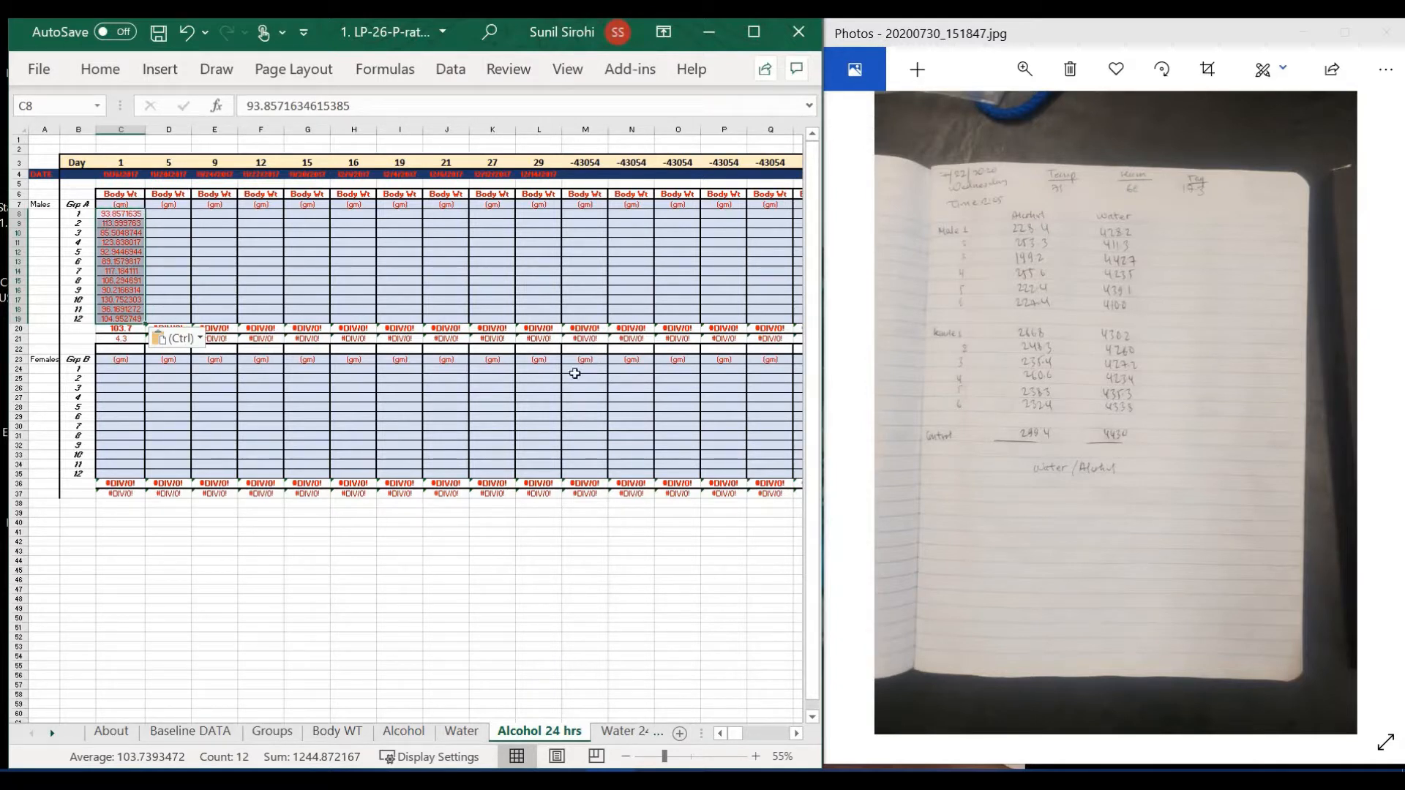
Review the day 17 Grp A ml/kg results on the Water sheet, plus the Water 24 hrs and Day2Day sheets.
click(614, 731)
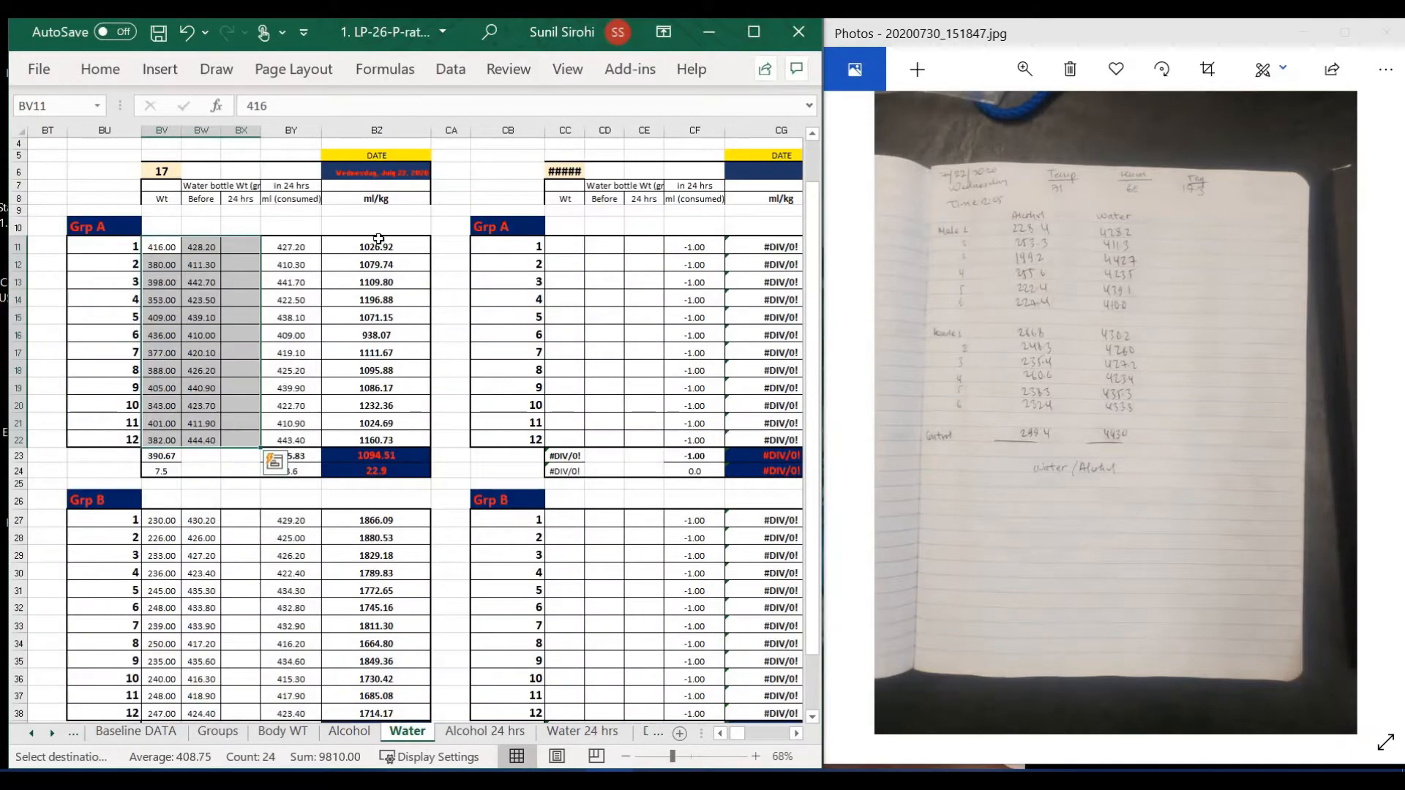
drag(376, 247, 392, 449)
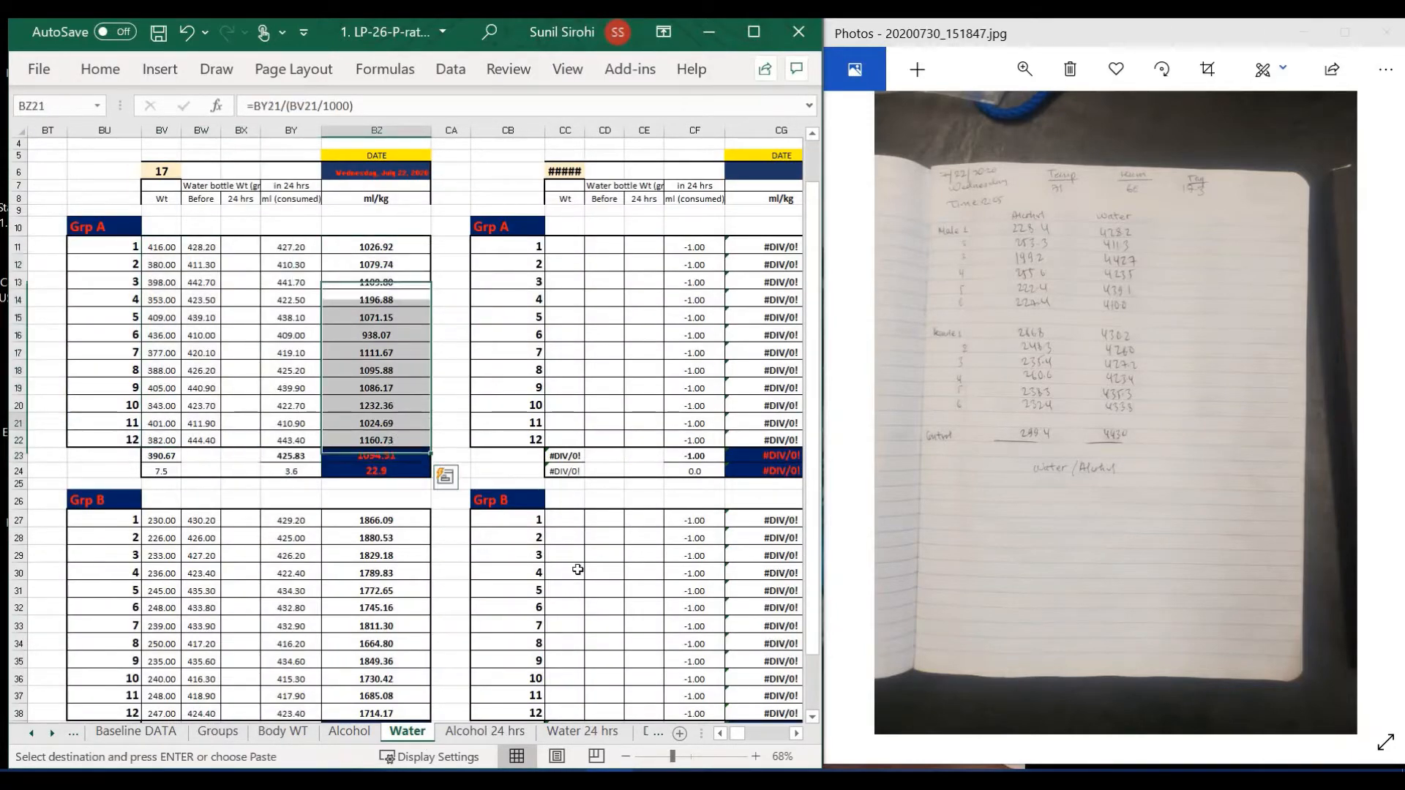
click(595, 735)
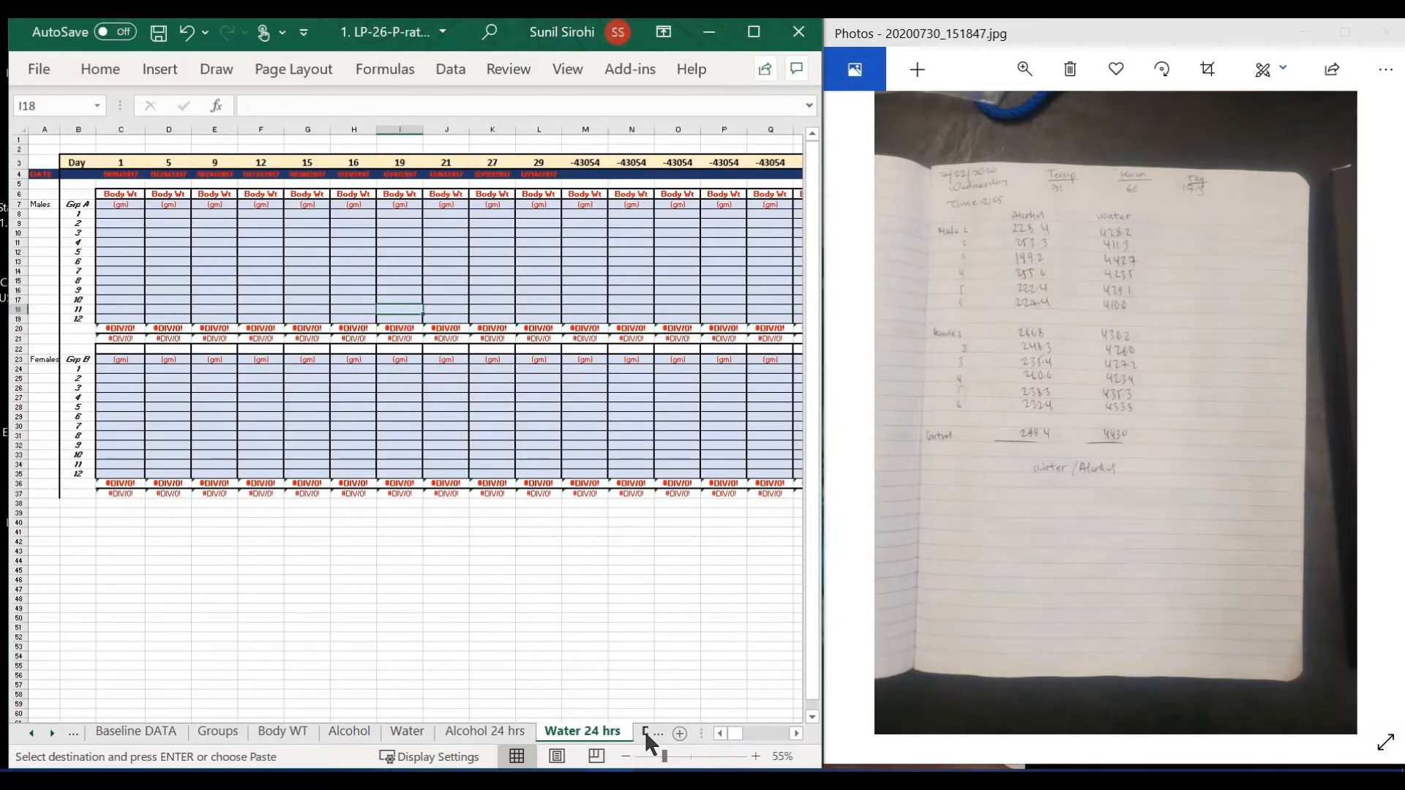
click(645, 731)
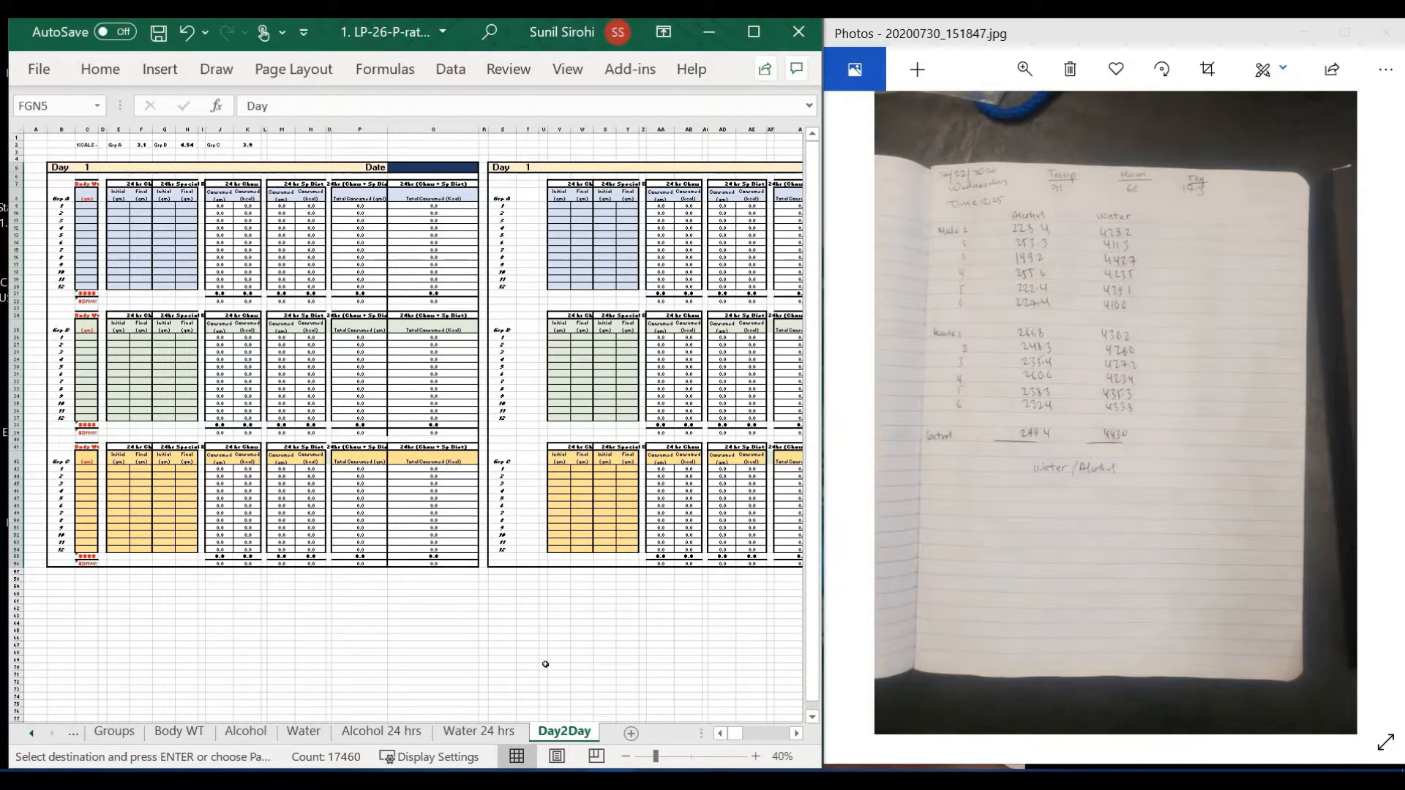
Return to the Alcohol sheet and inspect the first day 17 Grp A Before bottle weight in CG11.
click(242, 732)
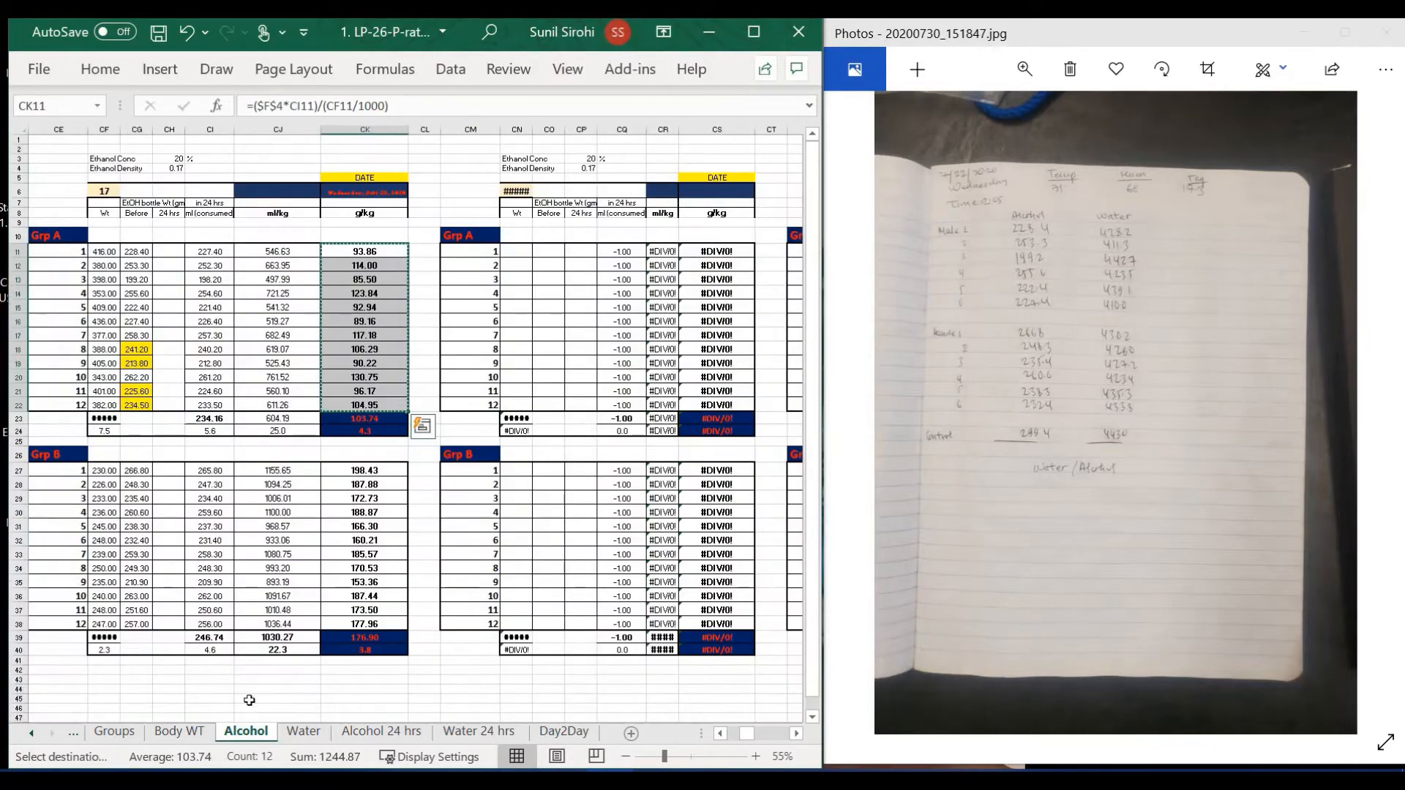
click(402, 688)
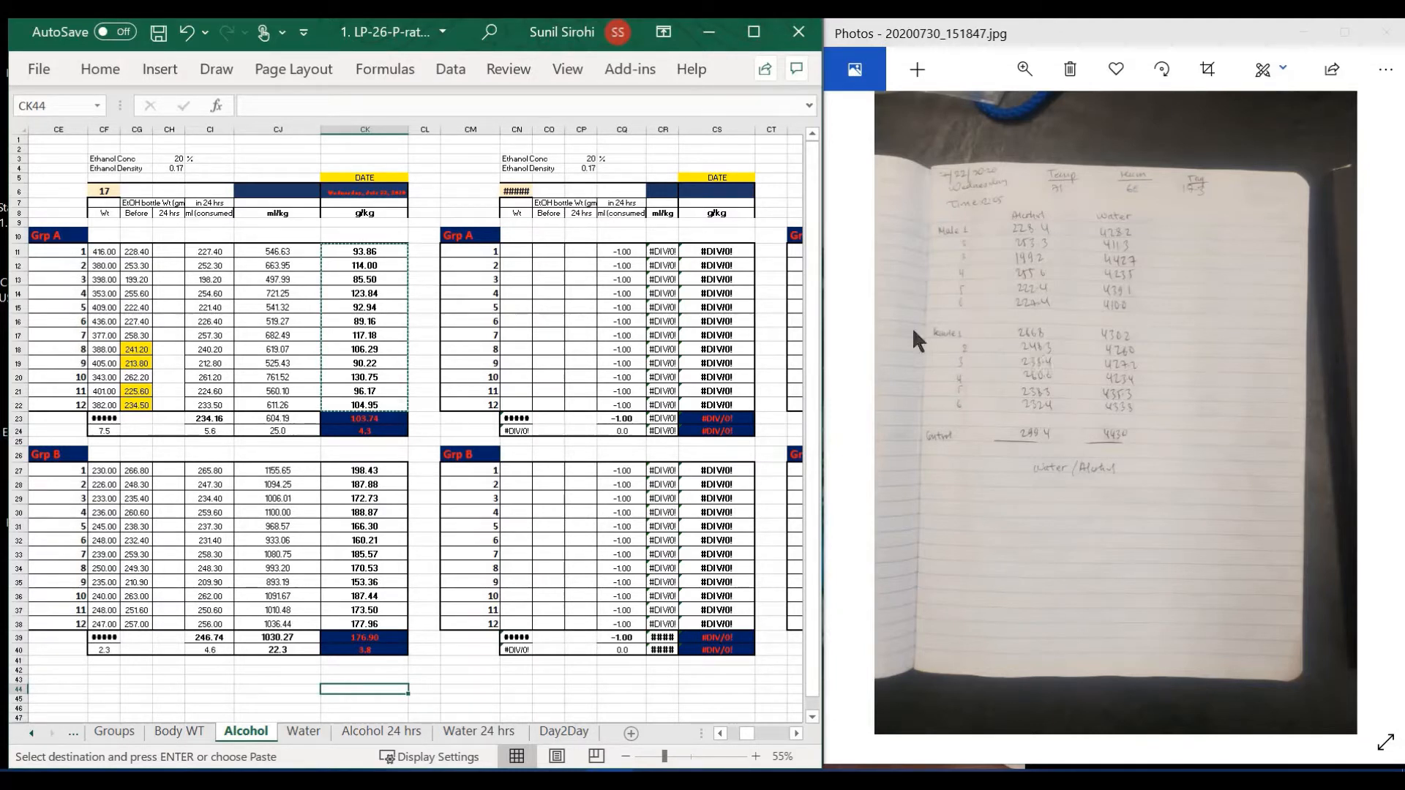
click(135, 255)
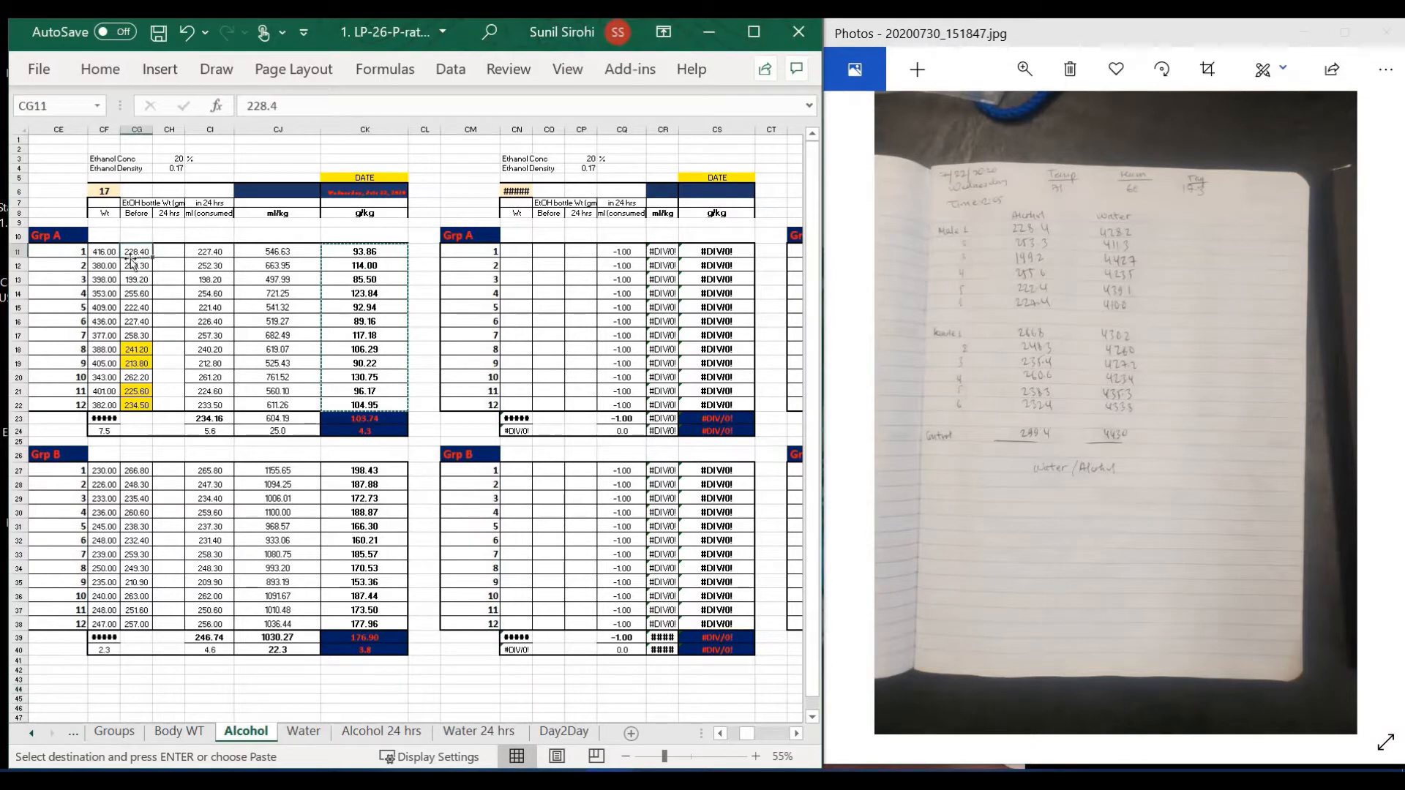
Check the day 17 date and the Grp A body weights in CF11:CF22, and go back to notebook photo 20200730_151840.jpg.
click(365, 194)
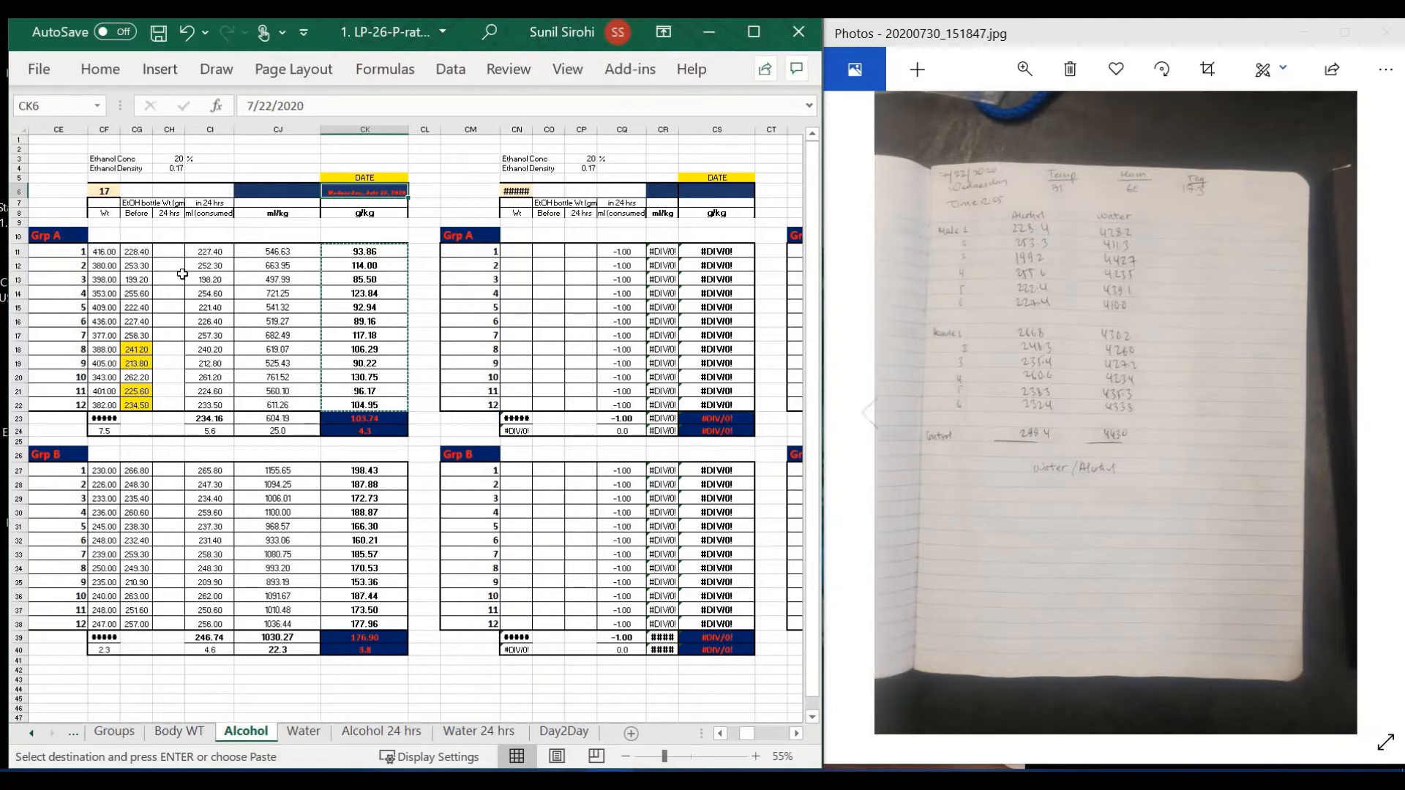
drag(103, 251, 109, 407)
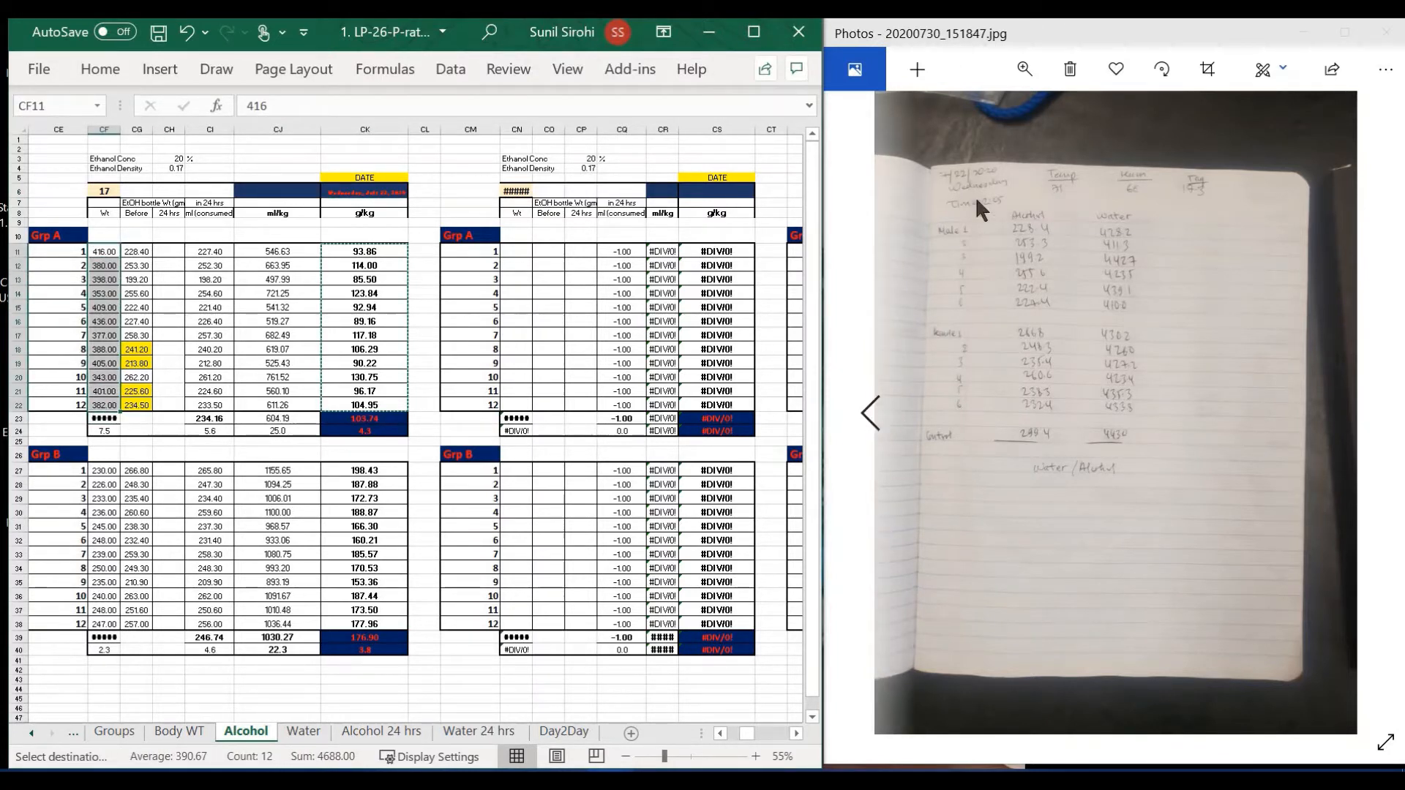
click(871, 414)
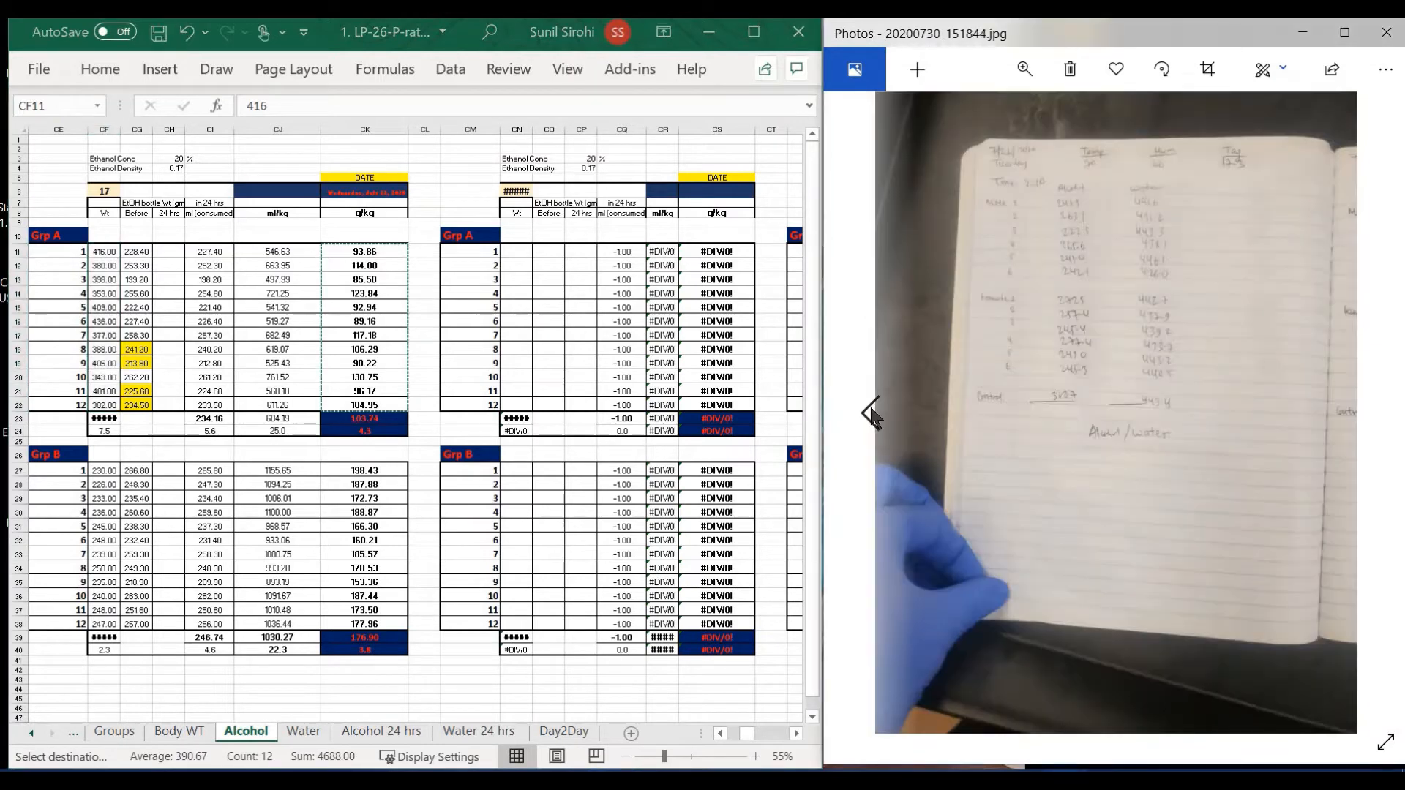
click(871, 413)
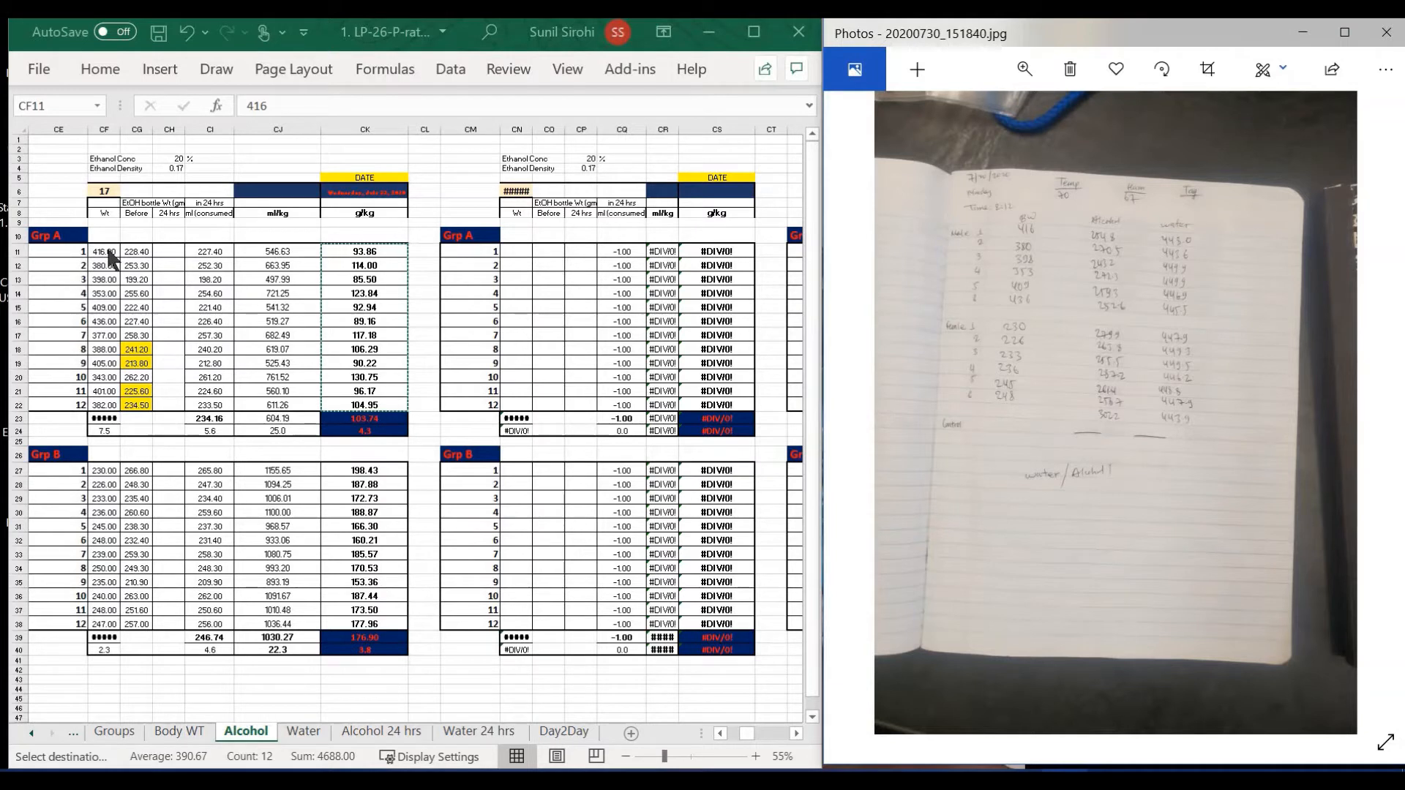
Compare the body weights of rats 1 to 6 in Grp A and Grp B with the notebook page.
drag(109, 258, 103, 322)
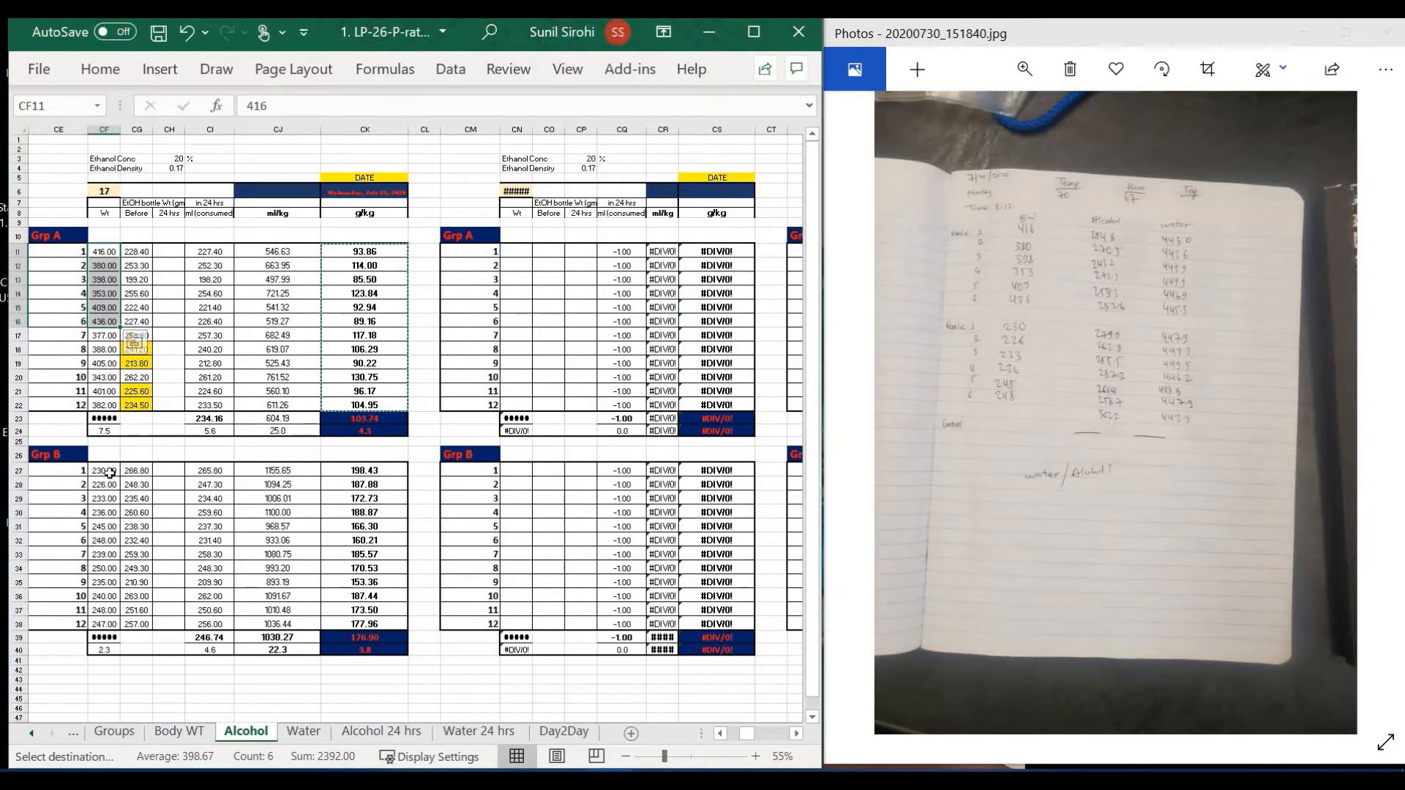
drag(108, 473, 105, 543)
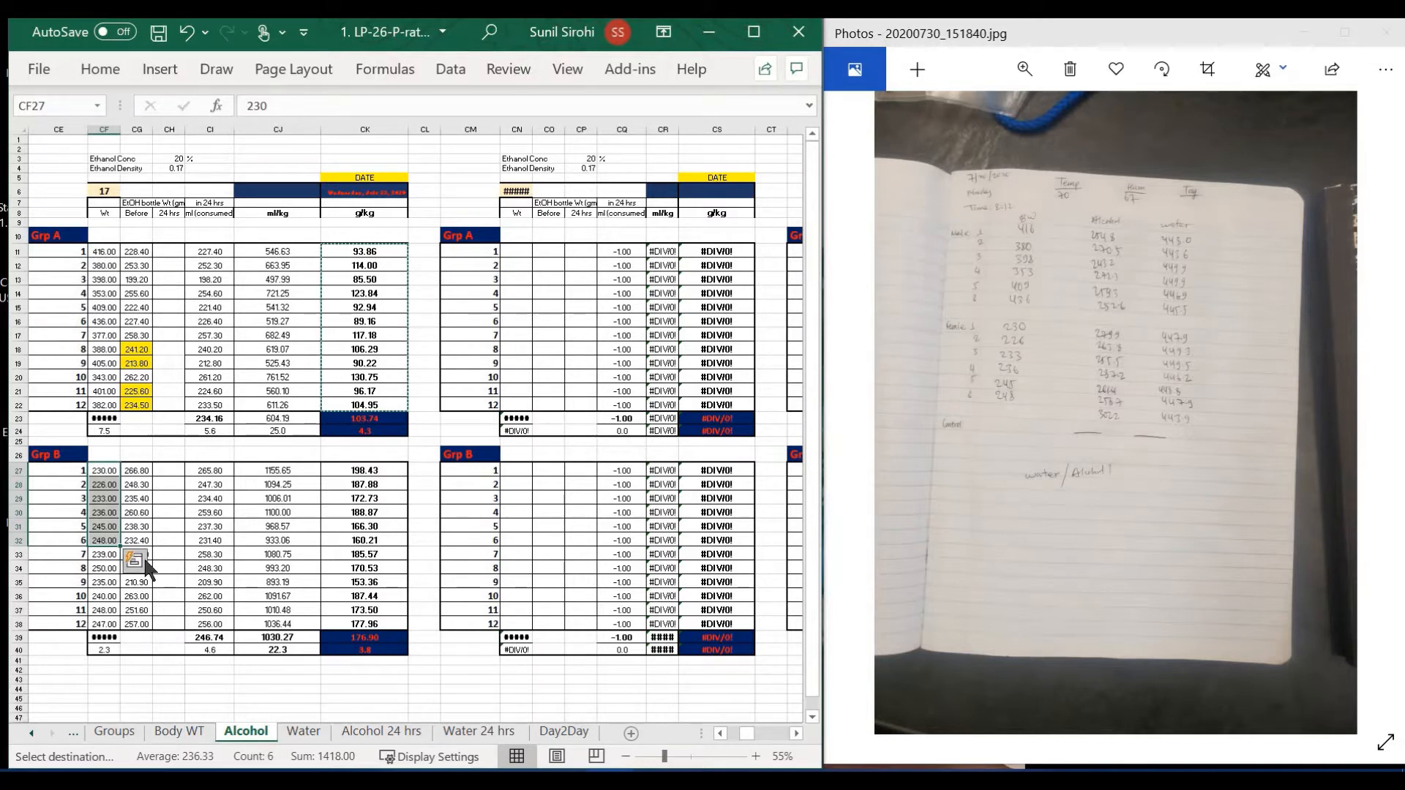
click(1025, 441)
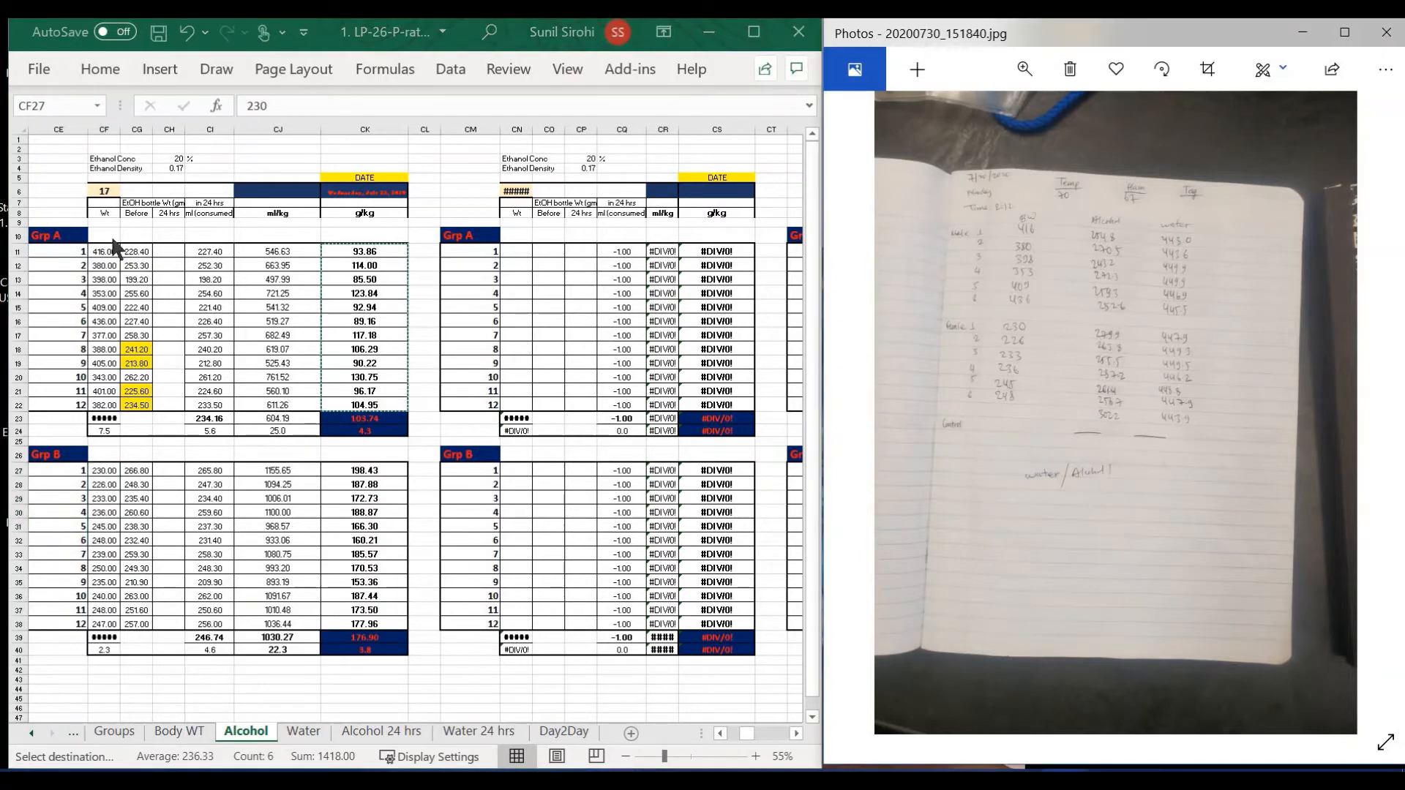
Return to notebook photo 20200730_151847.jpg and check the first Grp A Before bottle weight and the day 17 date, dismissing the mail notification.
click(1346, 401)
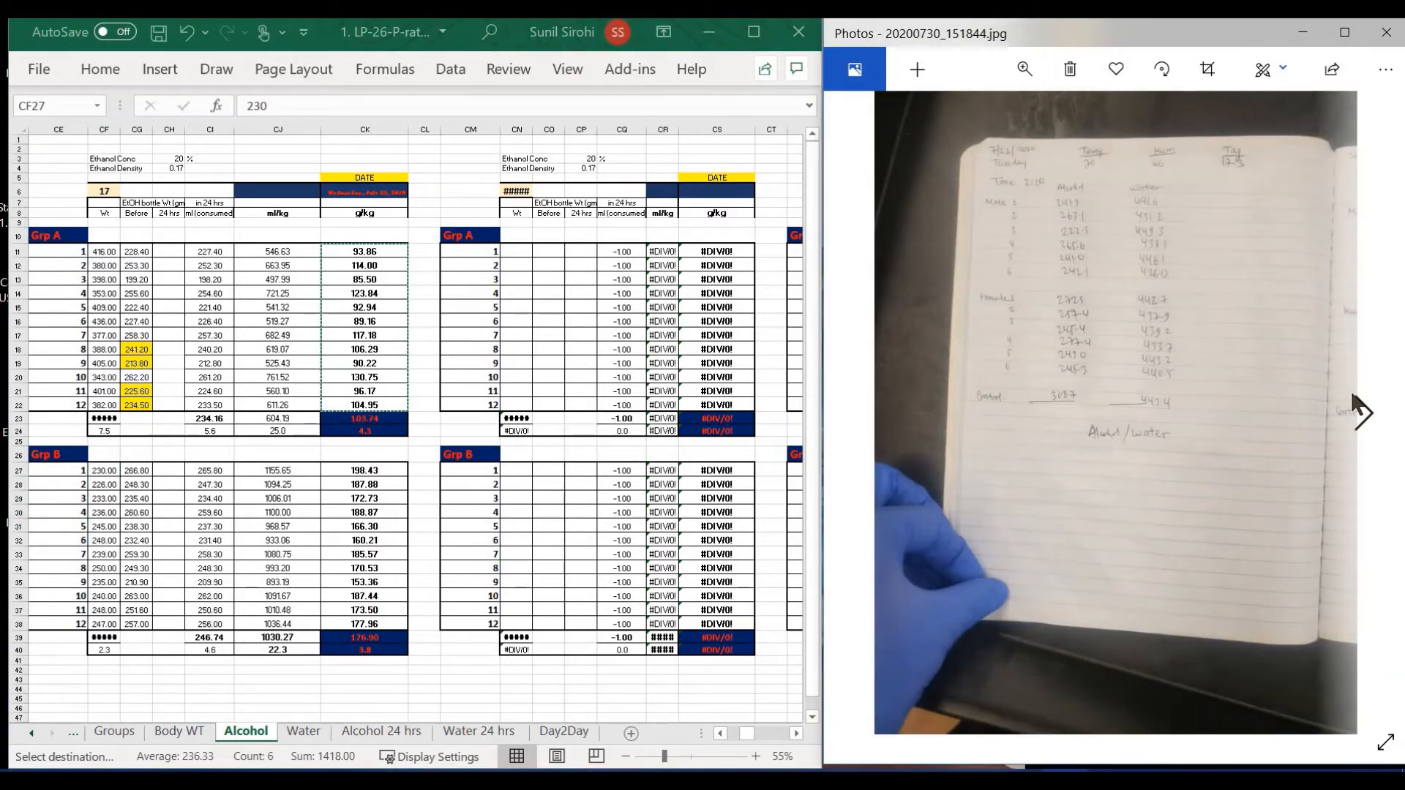
click(1357, 406)
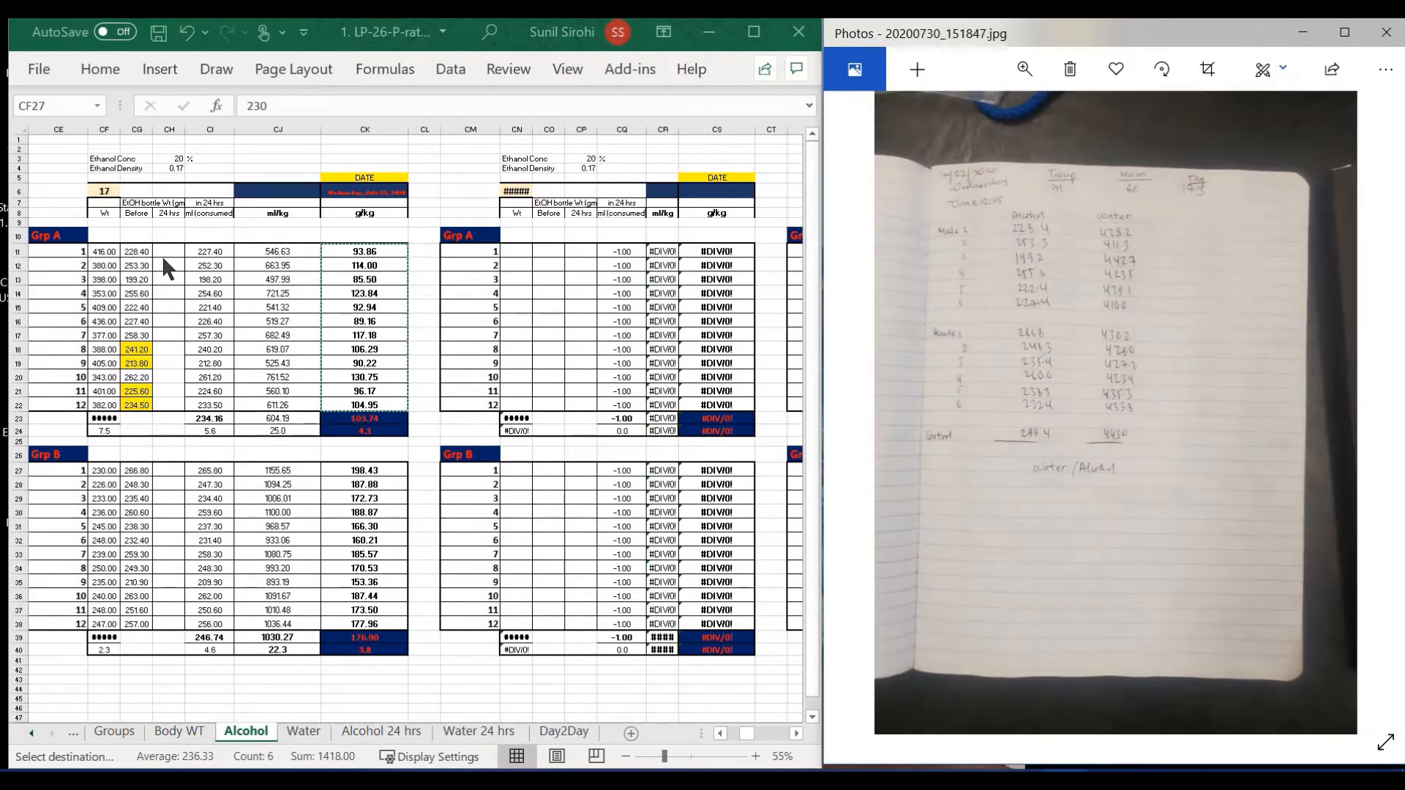
click(138, 250)
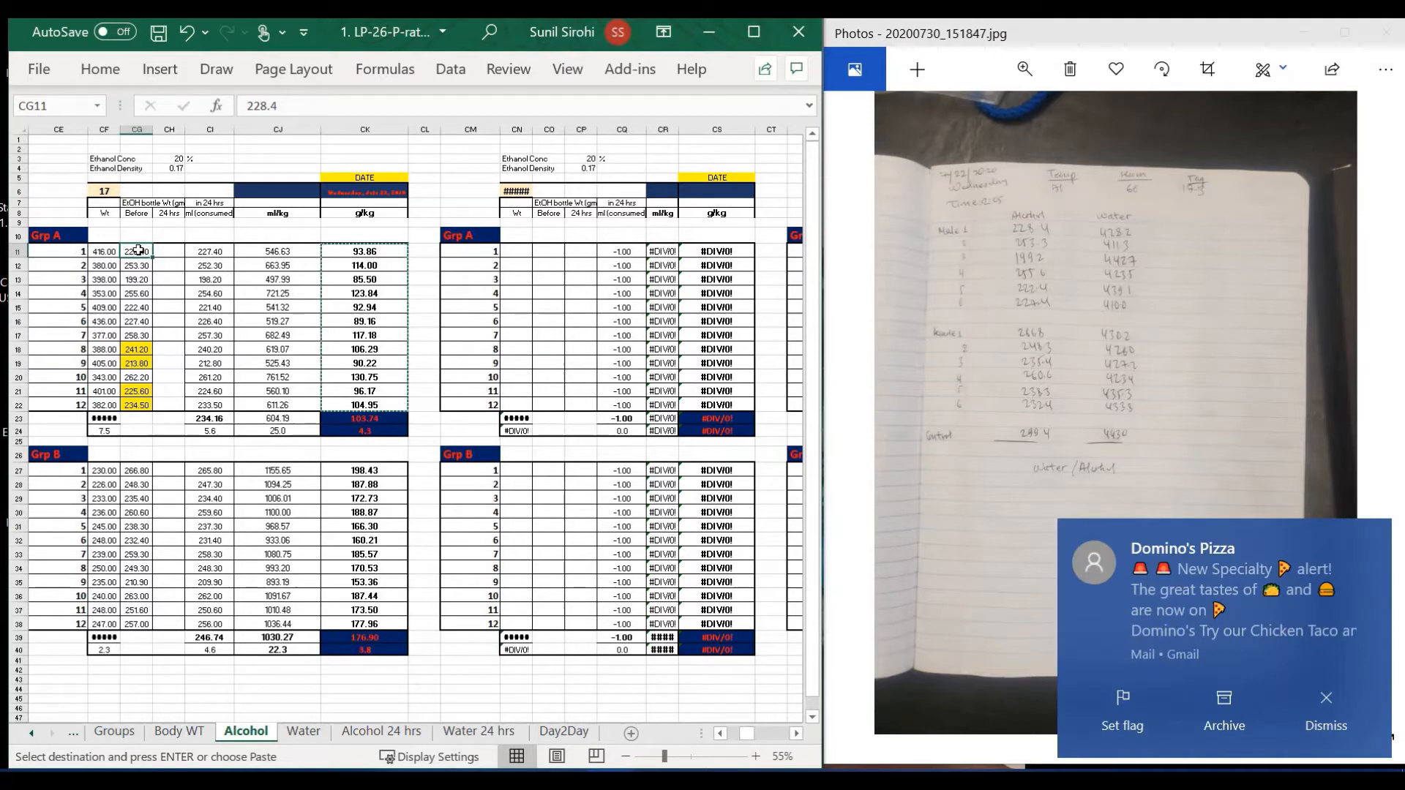
click(1306, 721)
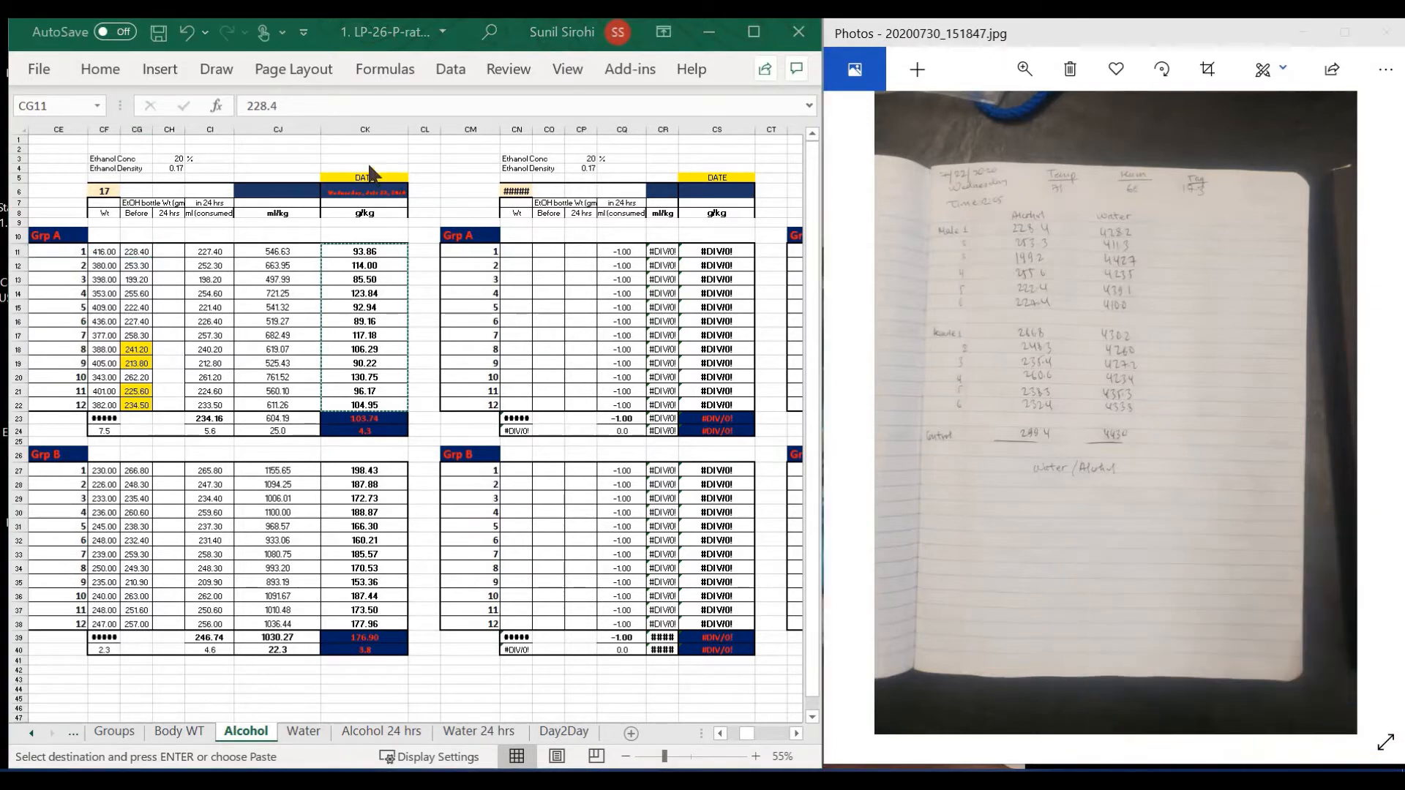
click(359, 202)
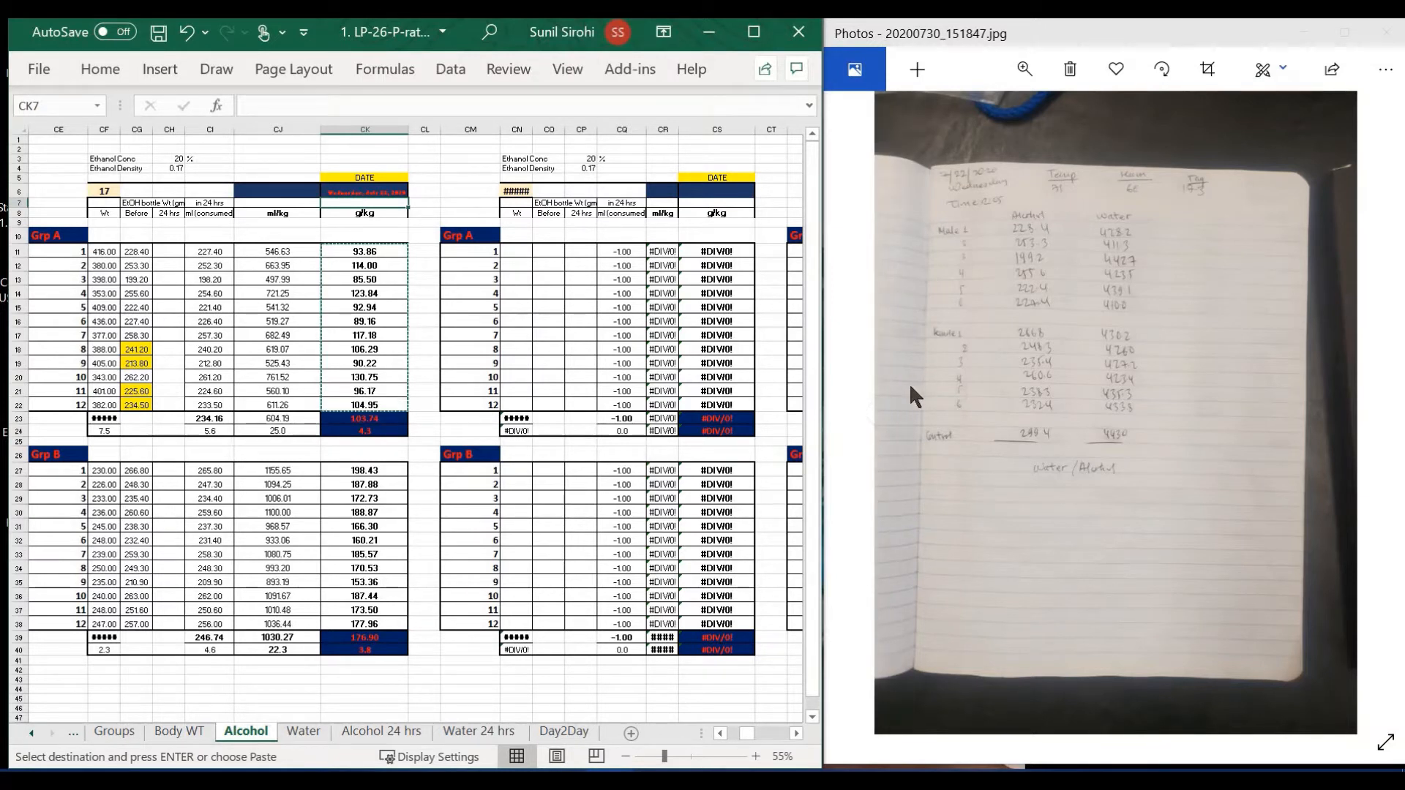
Review the previous notebook page, return to 20200730_151847.jpg, and compare it with the Grp A weights of rats 1 to 6 in CE11:CG16.
click(871, 414)
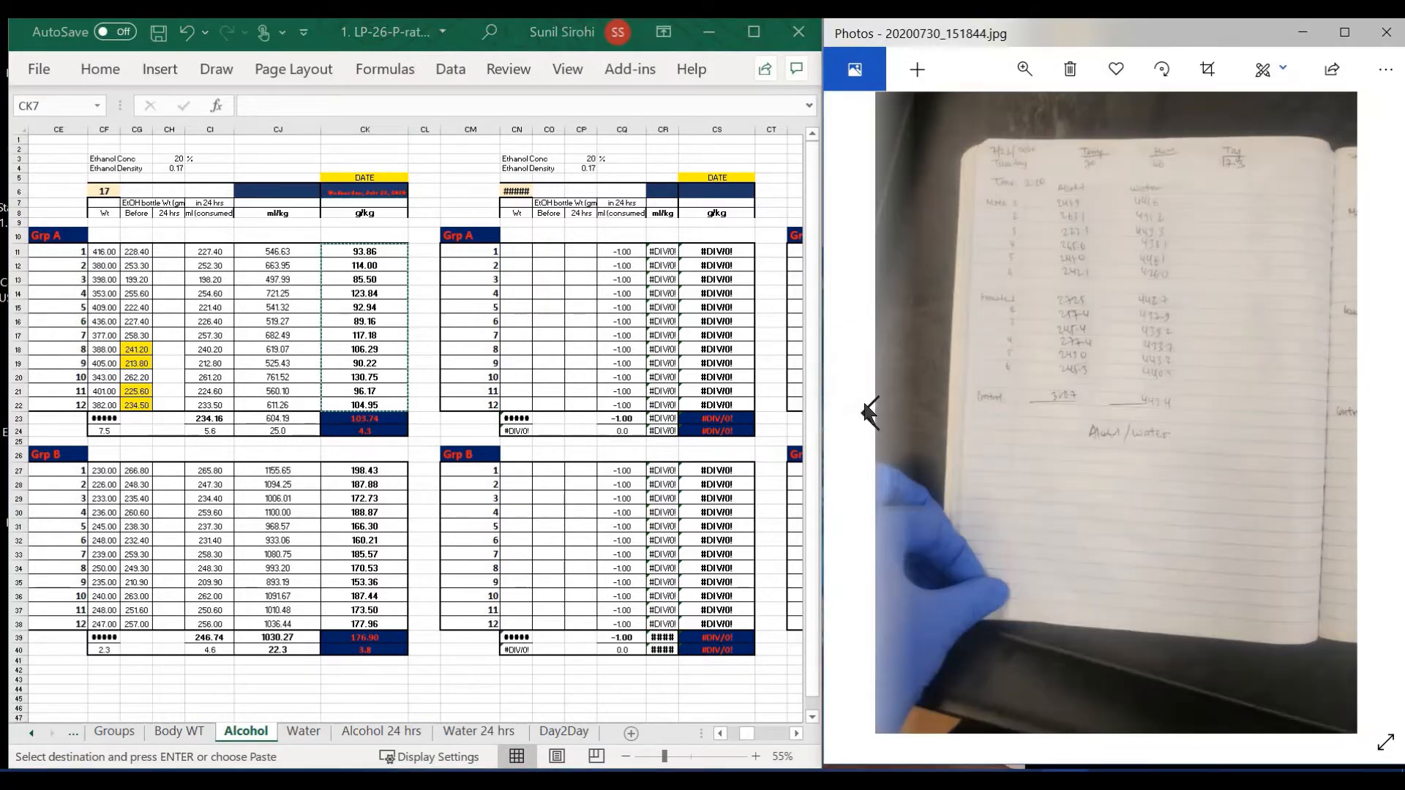
click(1364, 402)
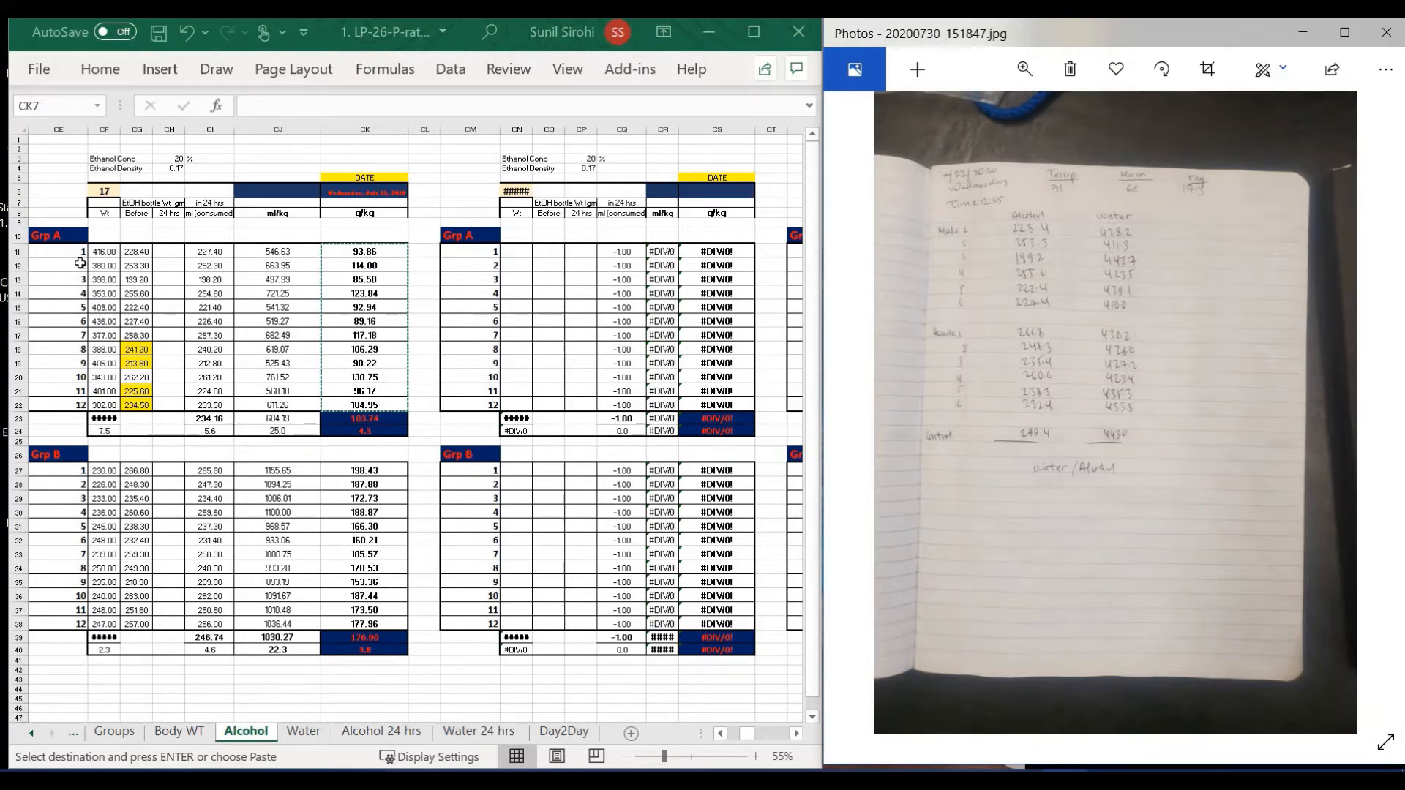
drag(78, 256, 147, 322)
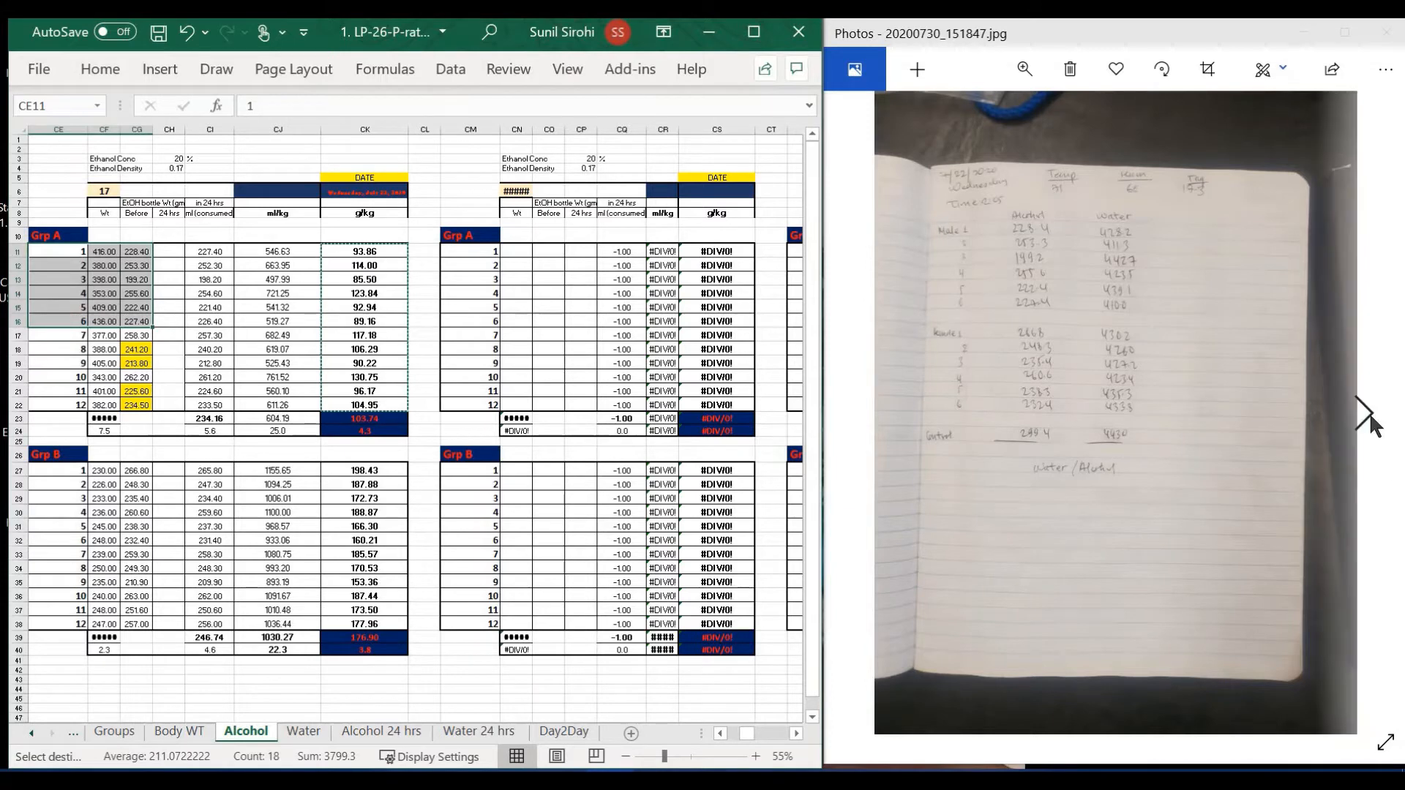
From notebook photo 20200730_151850.jpg, enter the 24 hrs bottle weights 216, 243.1, 177.9, 245.7, 204.4 and 212.7 in CH11:CH16 for Grp A.
click(1368, 411)
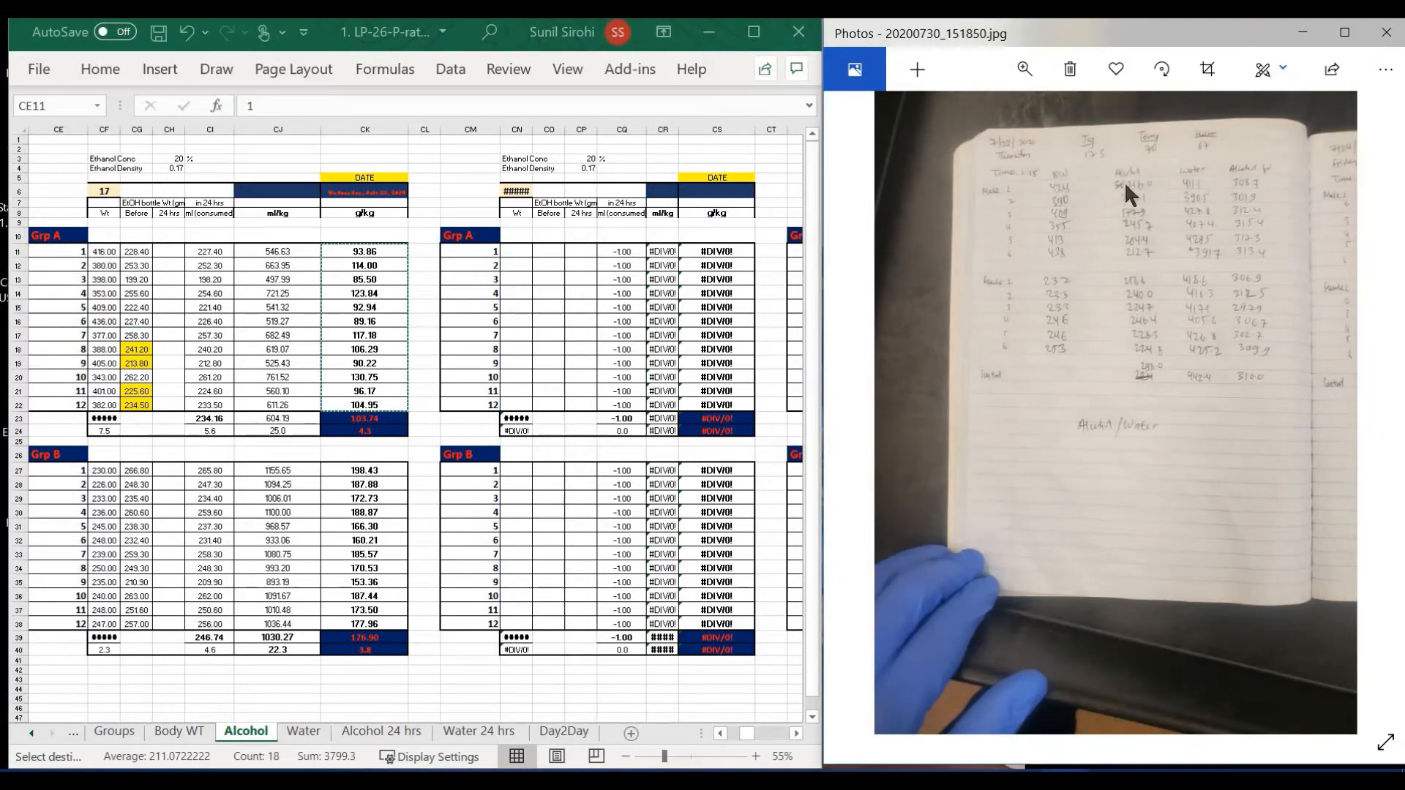
click(169, 251)
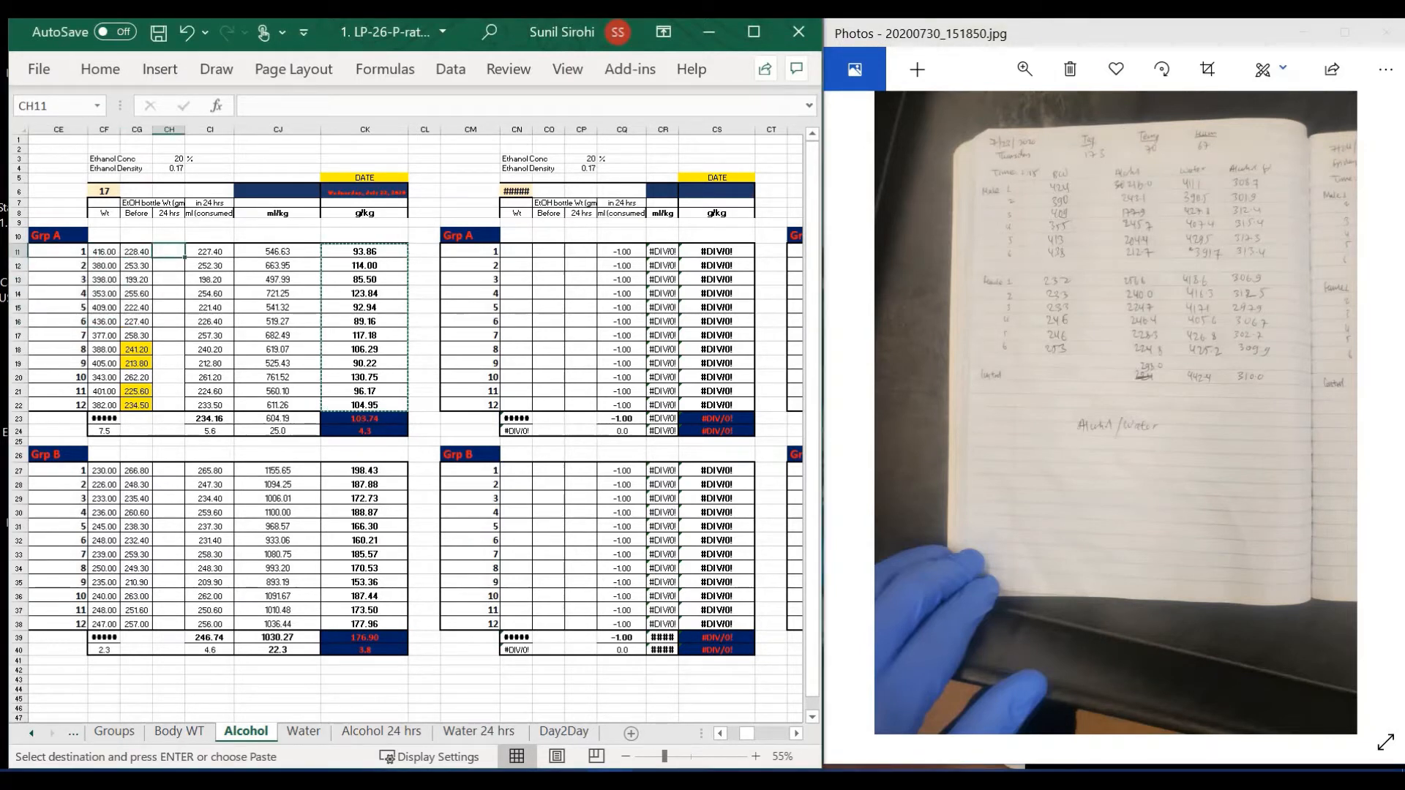
text(216)
key(Return)
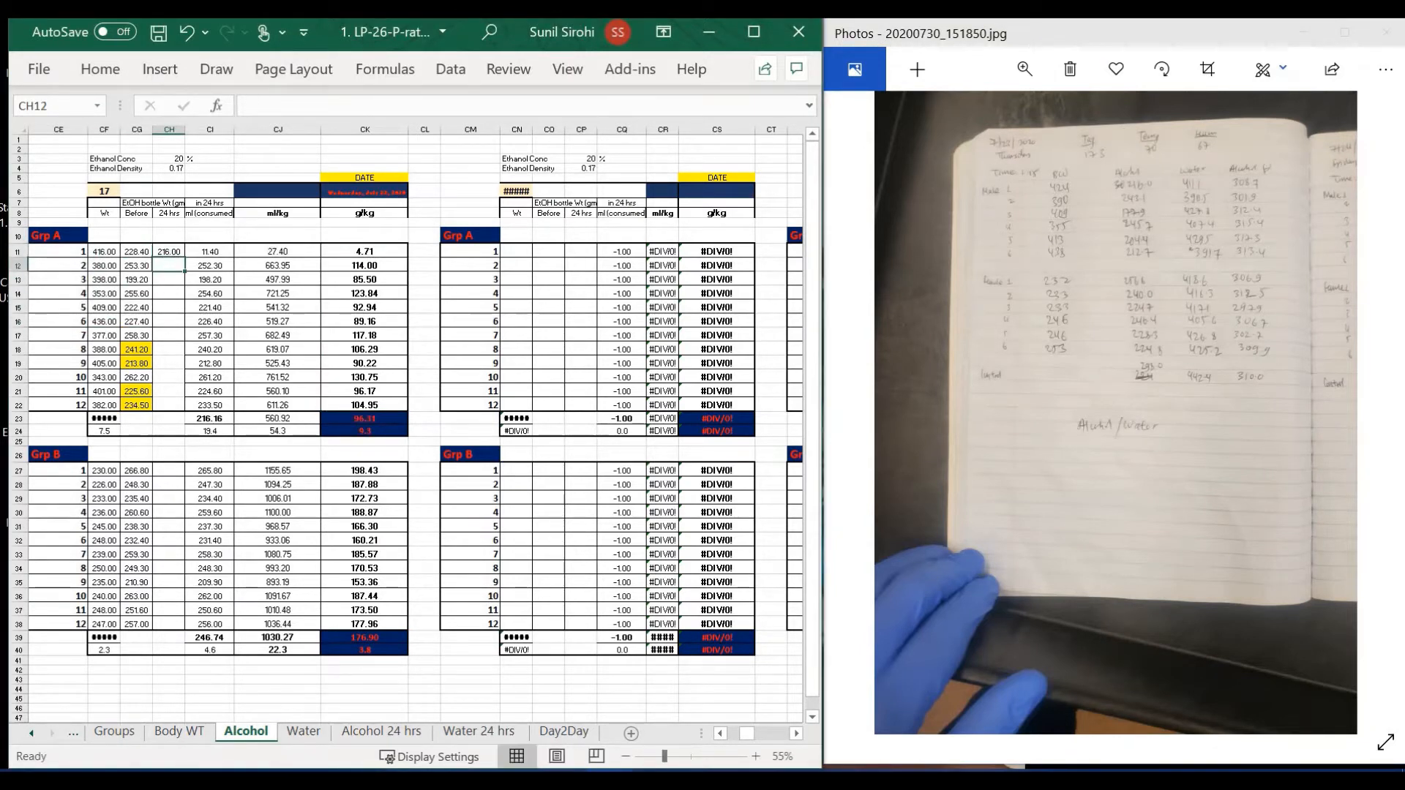
text(24)
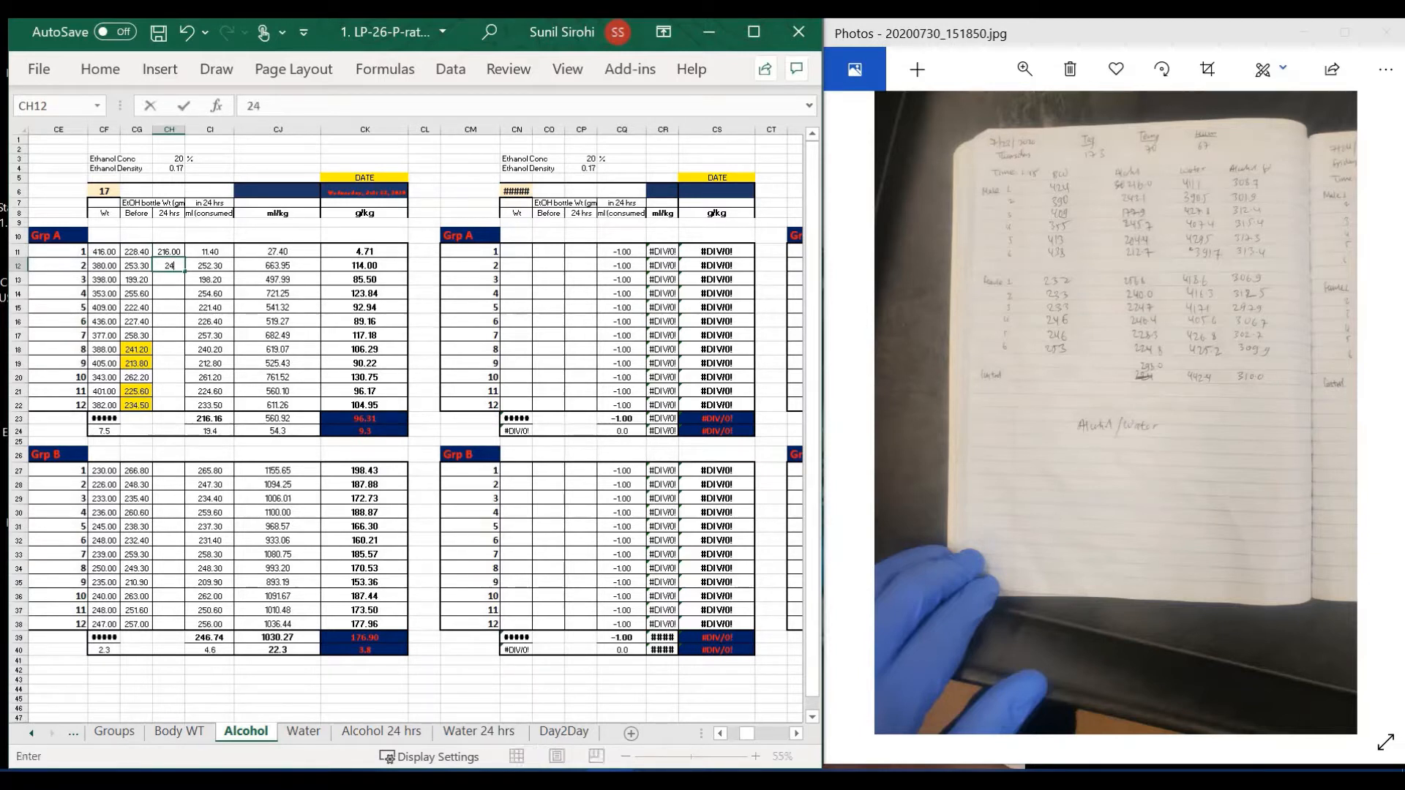
text(3.1)
key(Return)
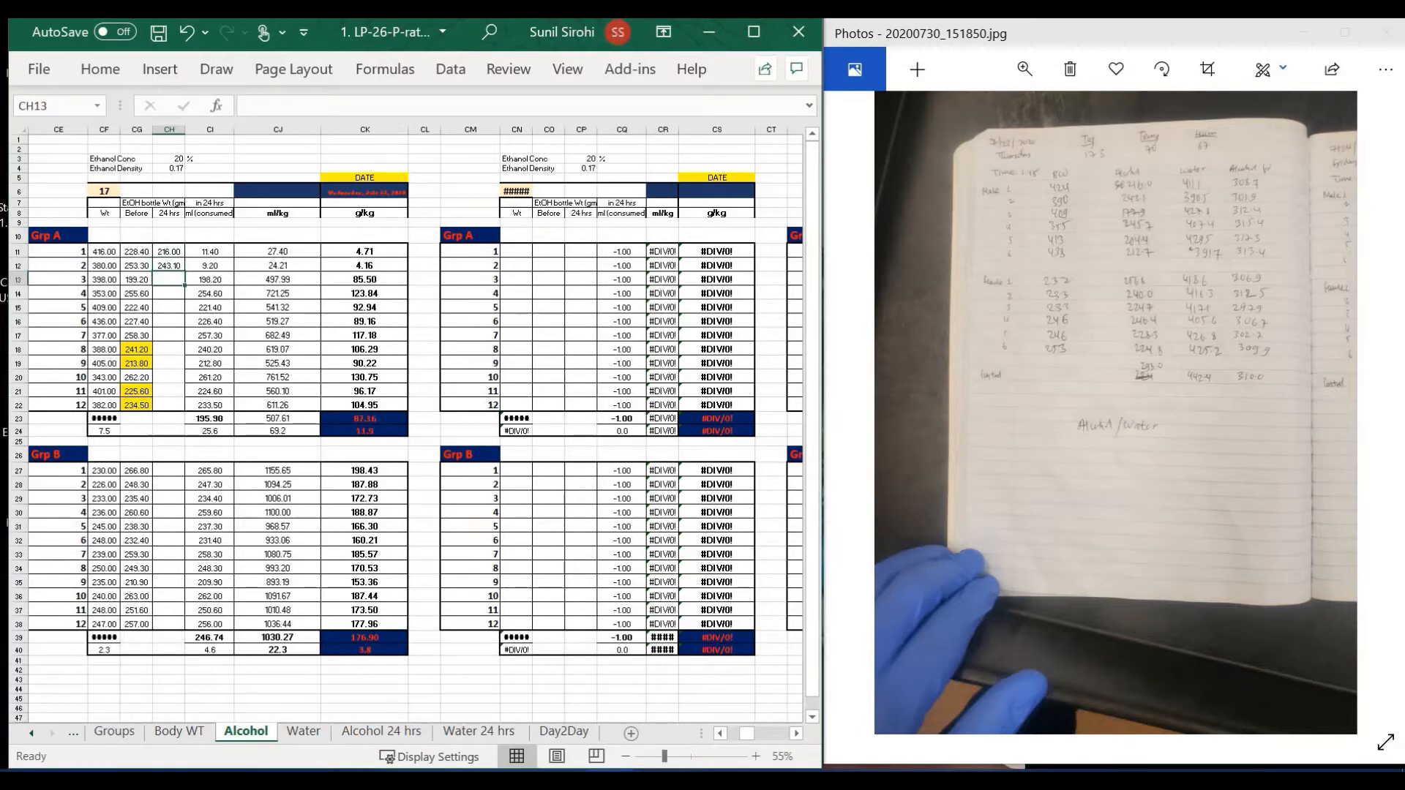
text(7.9)
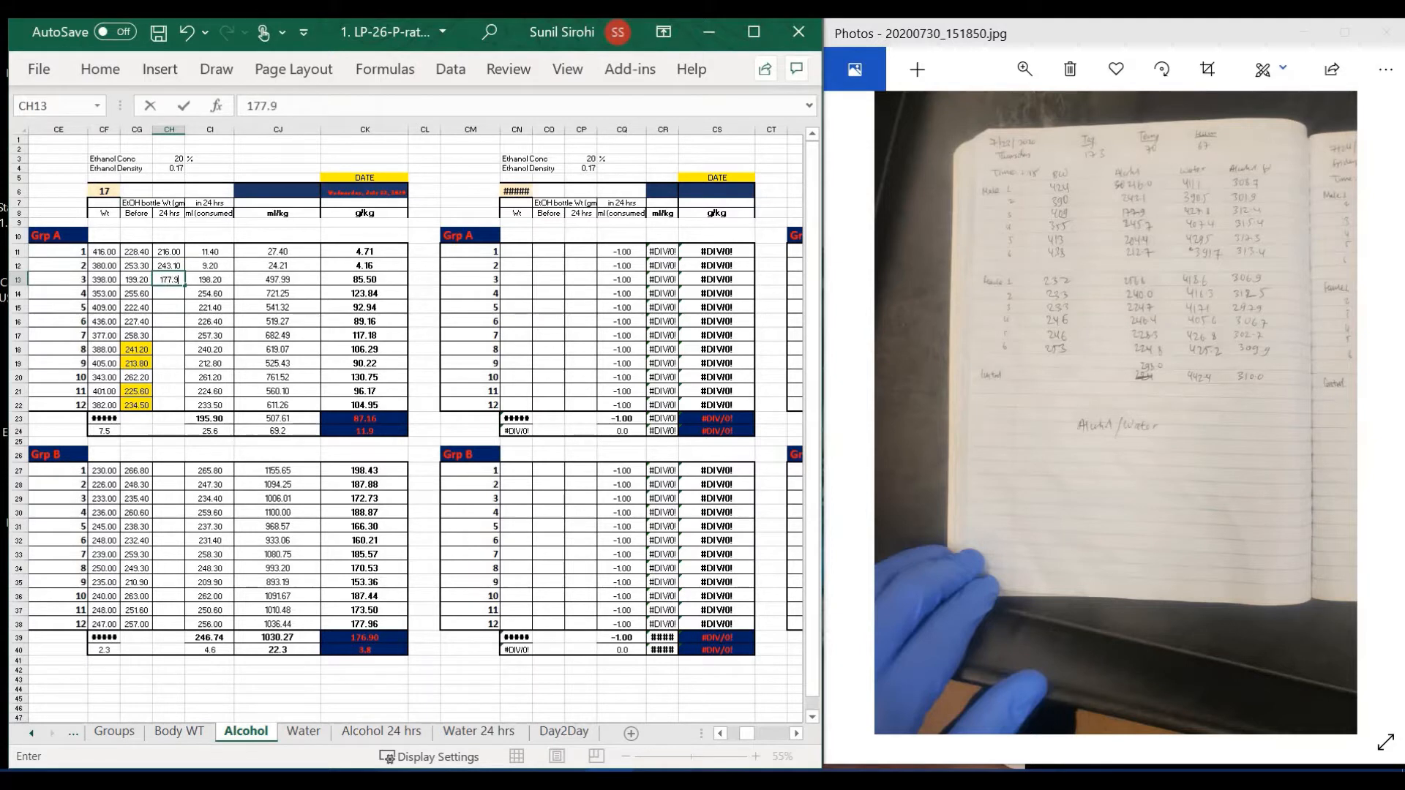
key(Return)
text(245.7)
key(Return)
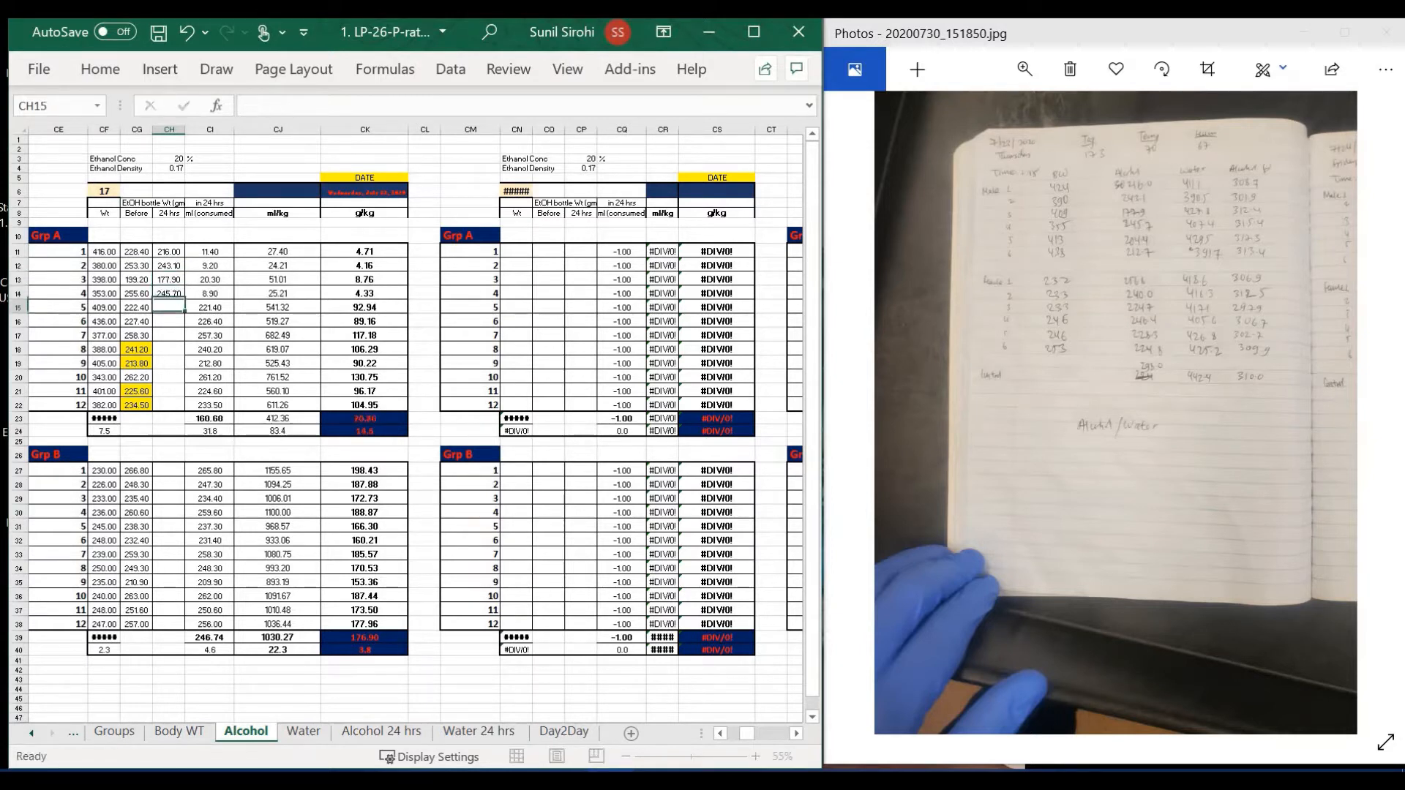
text(204.4)
key(Return)
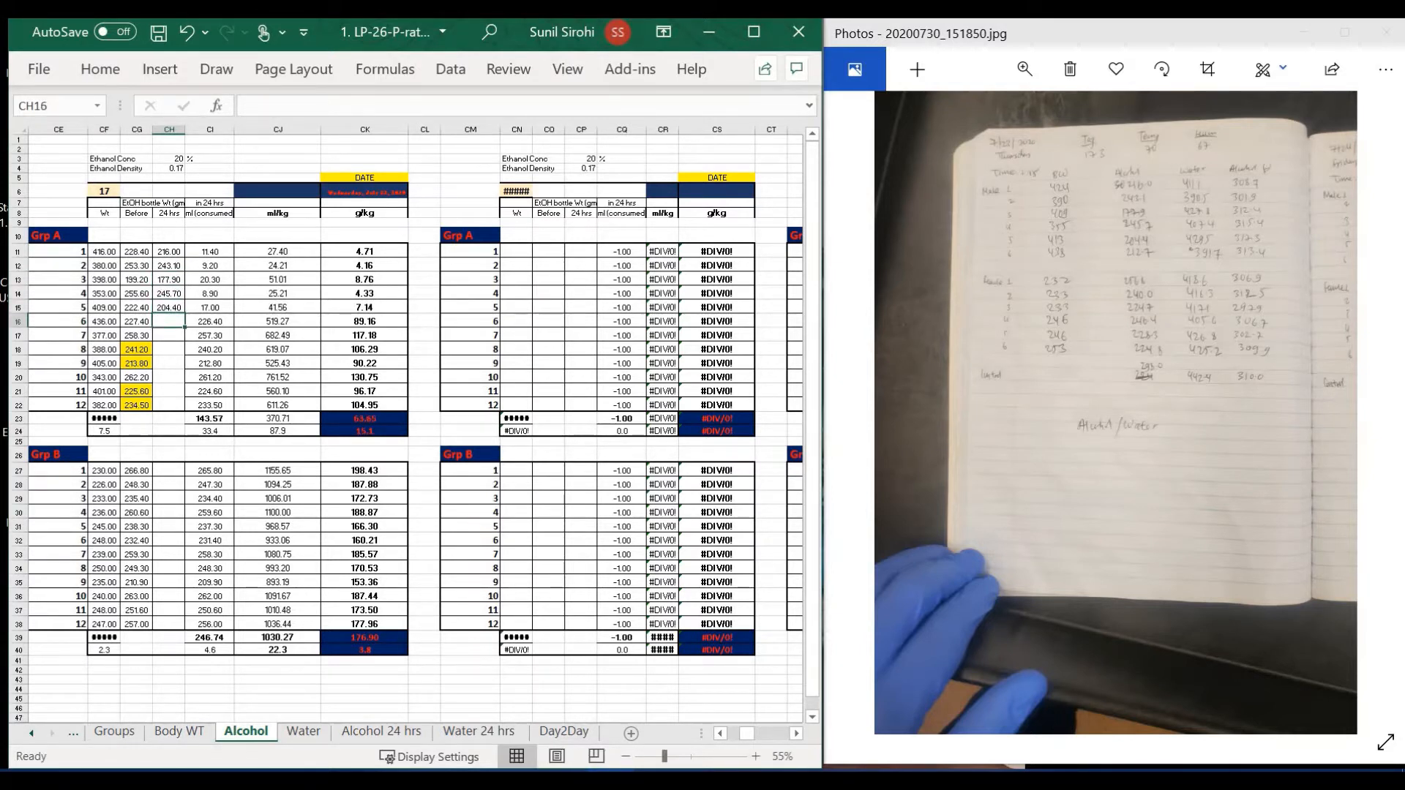
text(212.7)
key(Return)
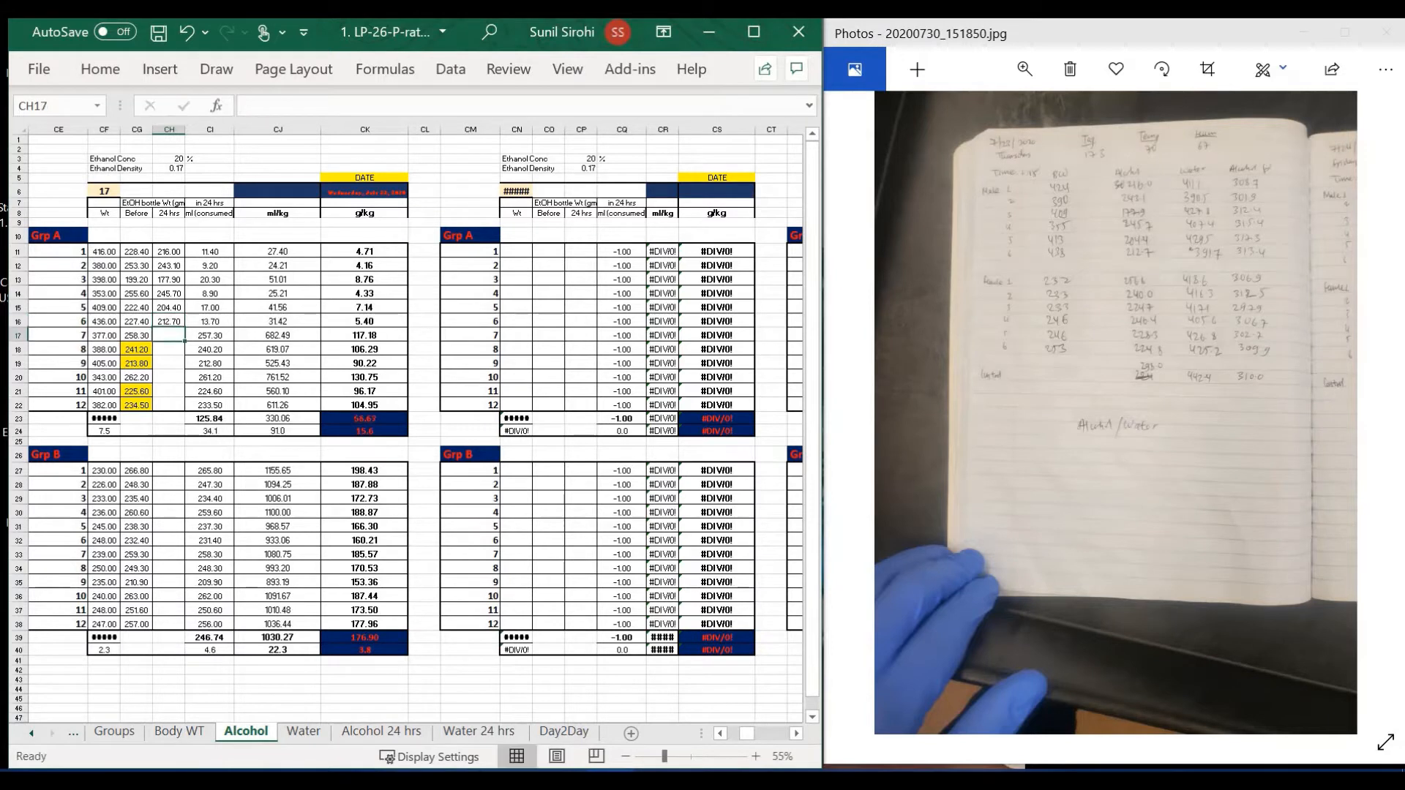
Inspect the day 17 ml consumed, ml/kg and g/kg formulas for Grp A rat 1, and the g/kg results in CK11:CK16.
click(213, 255)
click(268, 254)
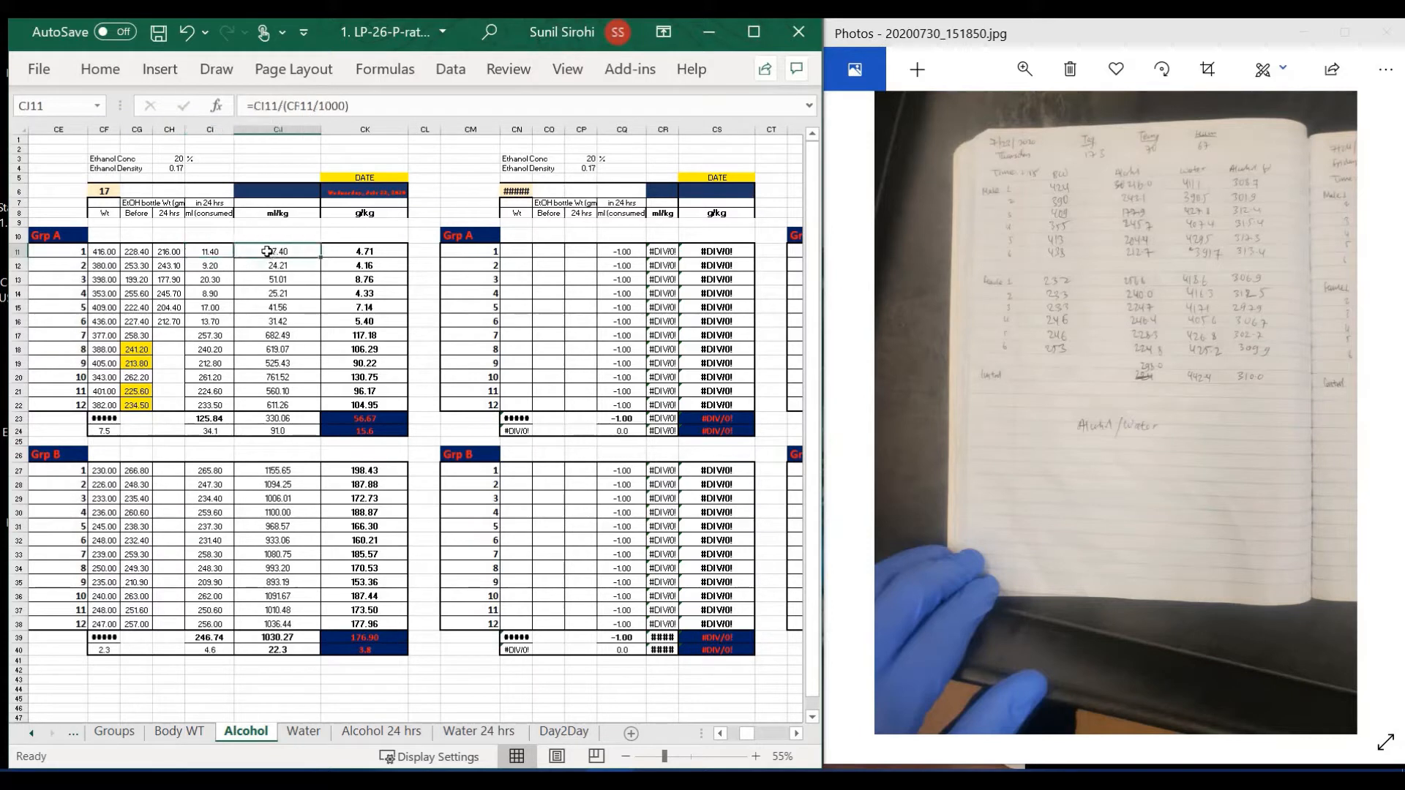
click(369, 255)
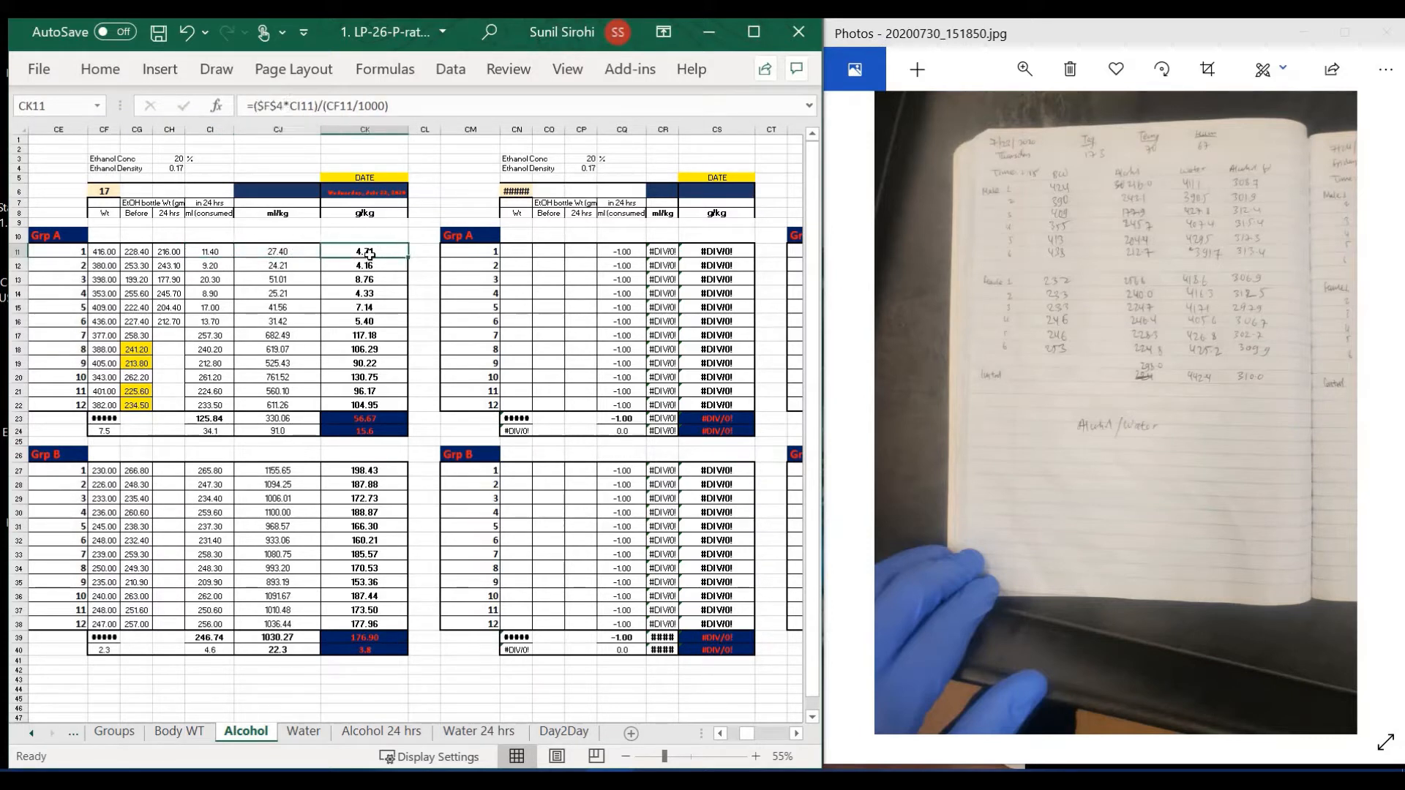
drag(364, 250, 358, 322)
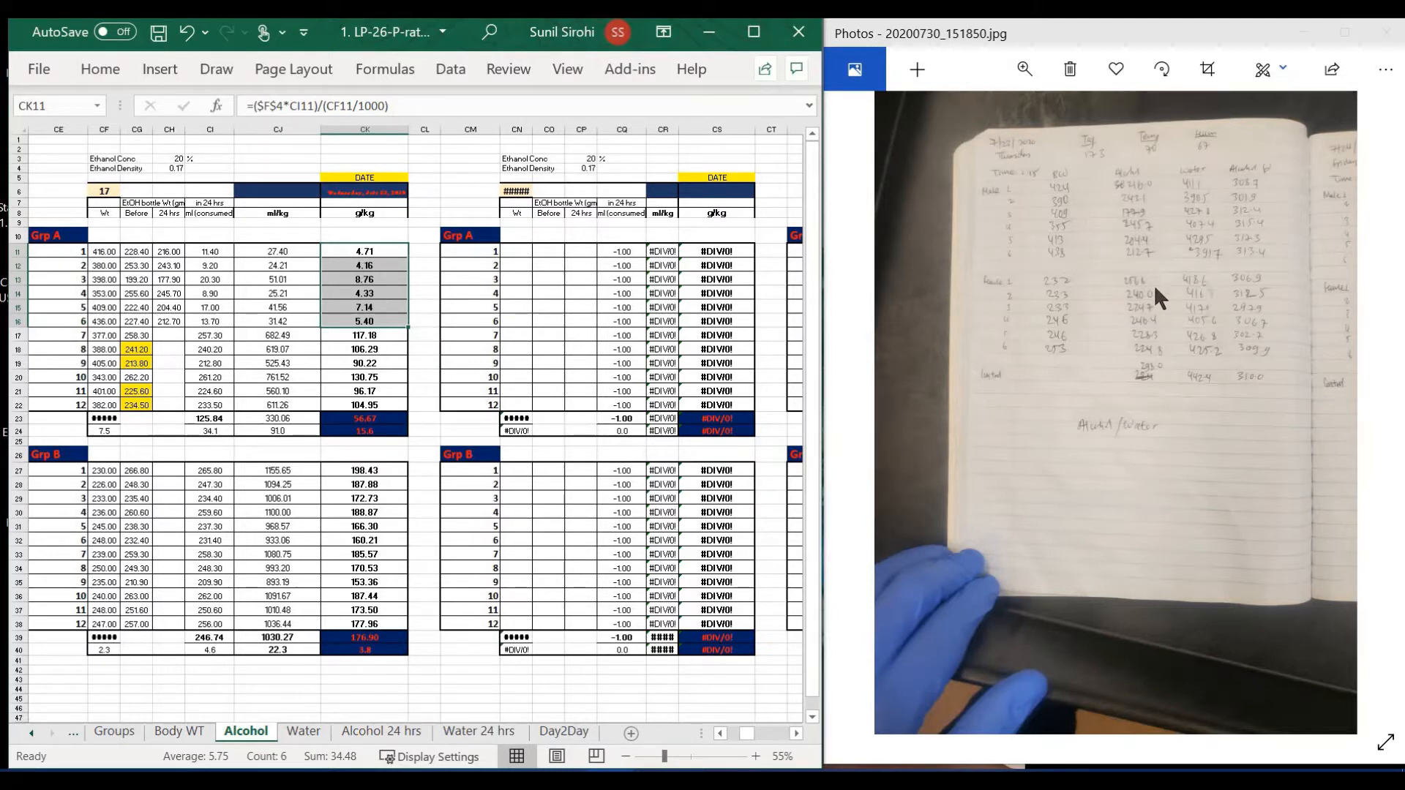
Enter the Grp B 24 hrs bottle weights 256.6, 240.1, 224.7, 246.4, 228.3 and 224.8 in CH27:CH32.
click(169, 471)
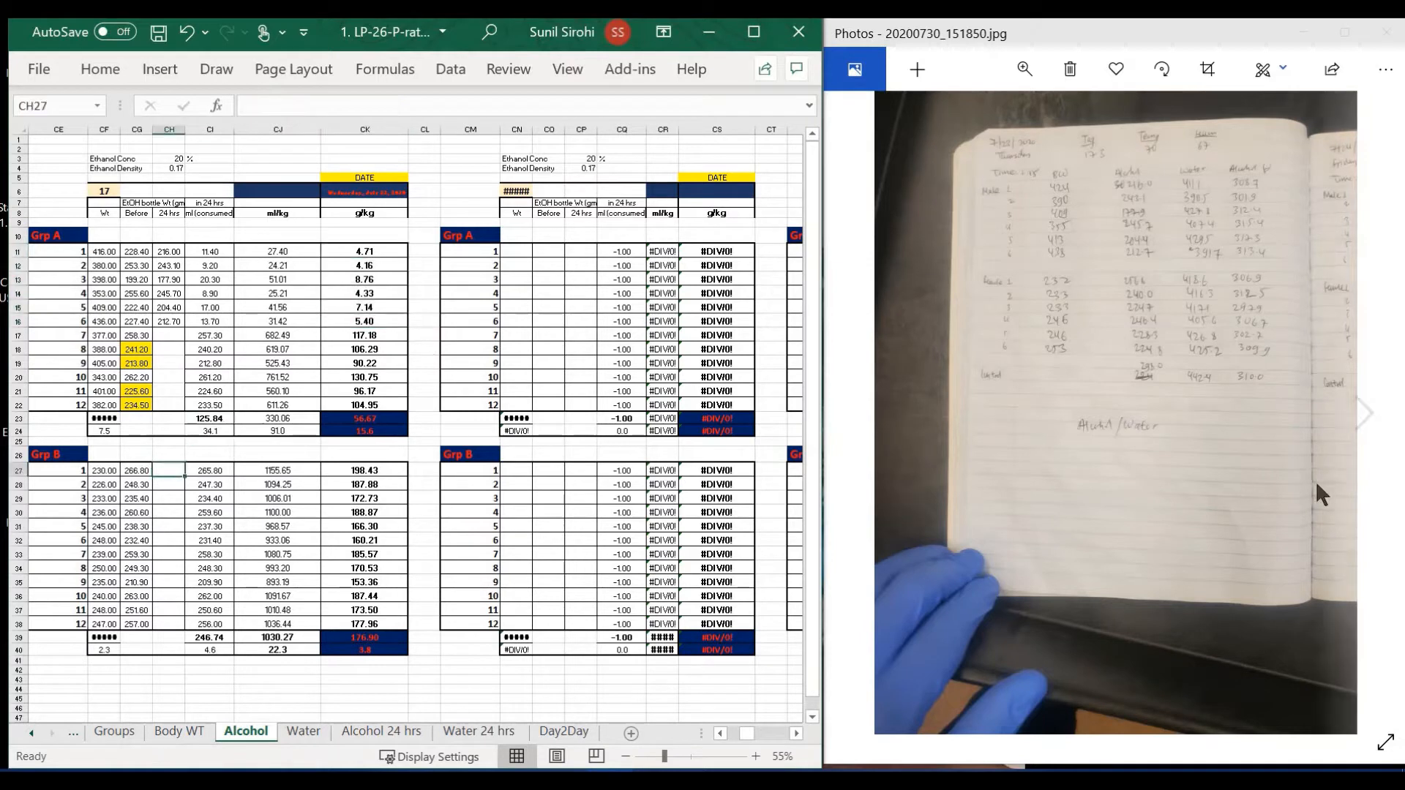
text(256.6)
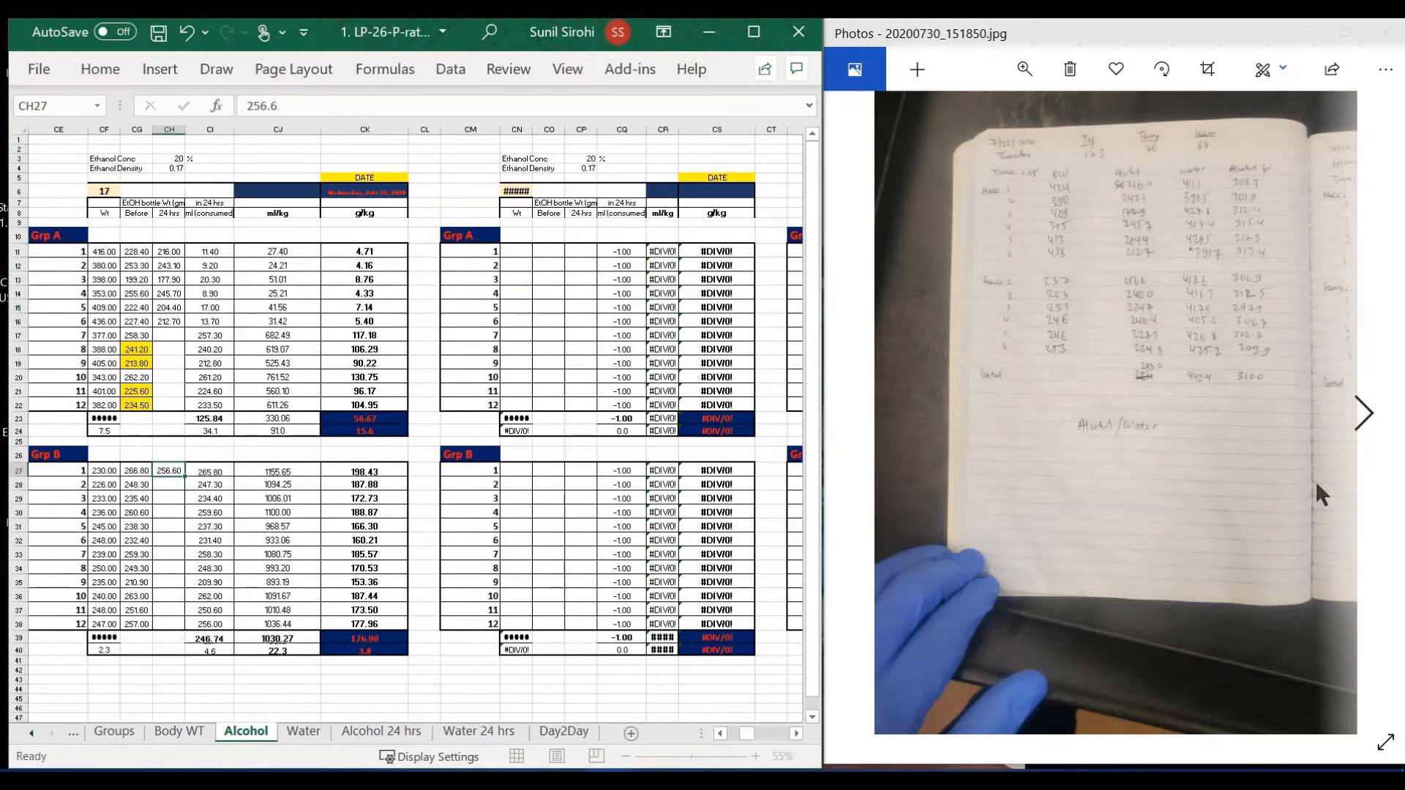
key(Return)
text(240.1)
key(Return)
text(224)
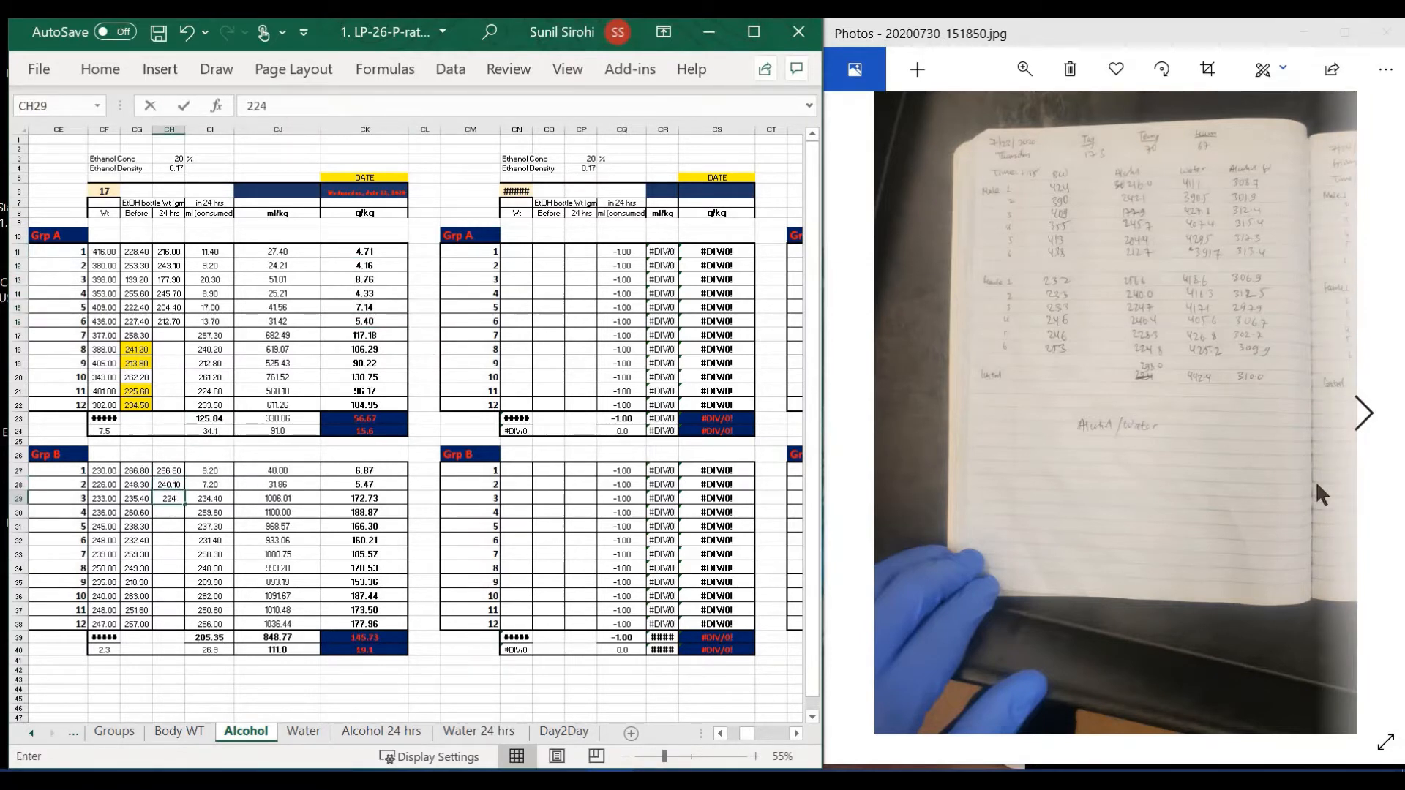
text(.7)
key(Return)
text(246.4)
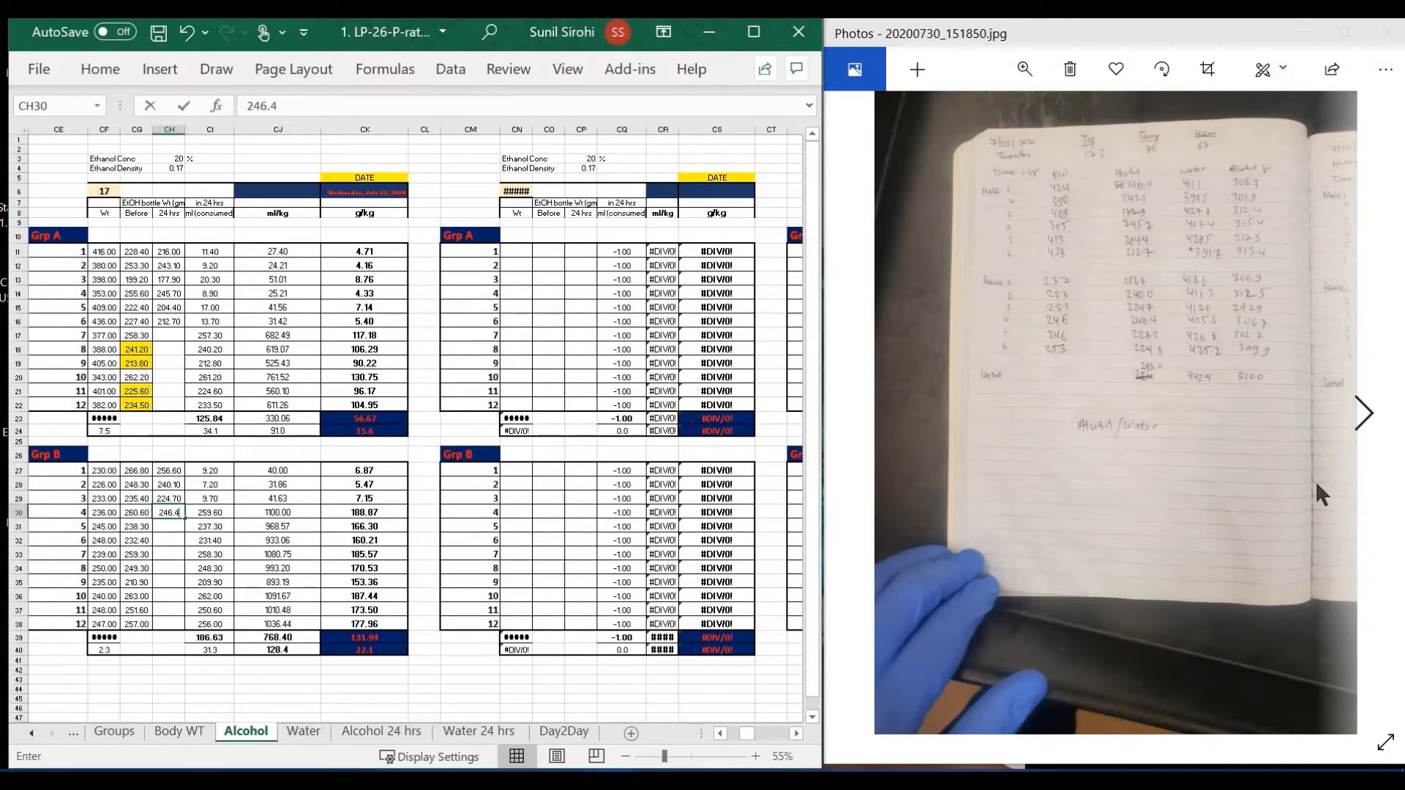
key(Return)
text(228.3)
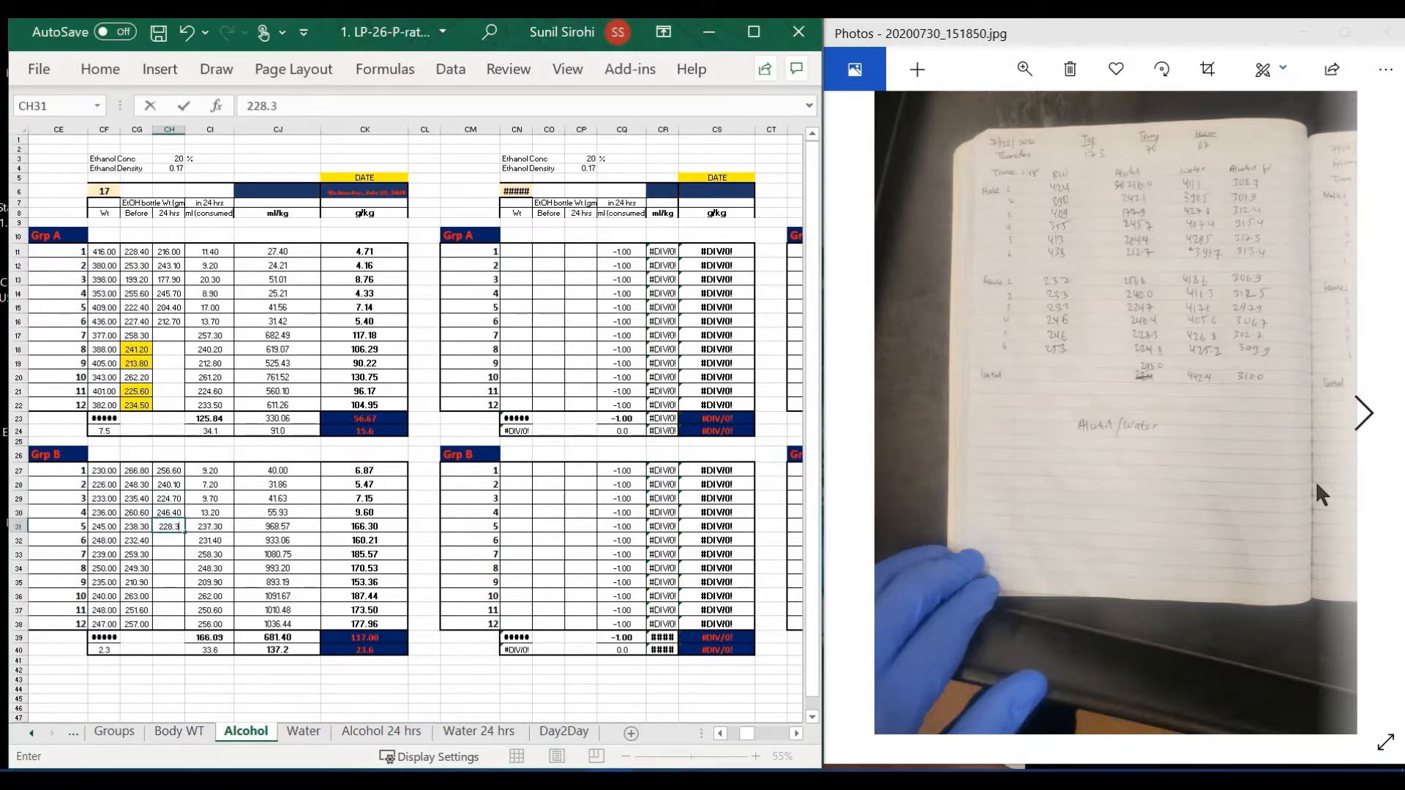
key(Return)
text(224.8)
key(Return)
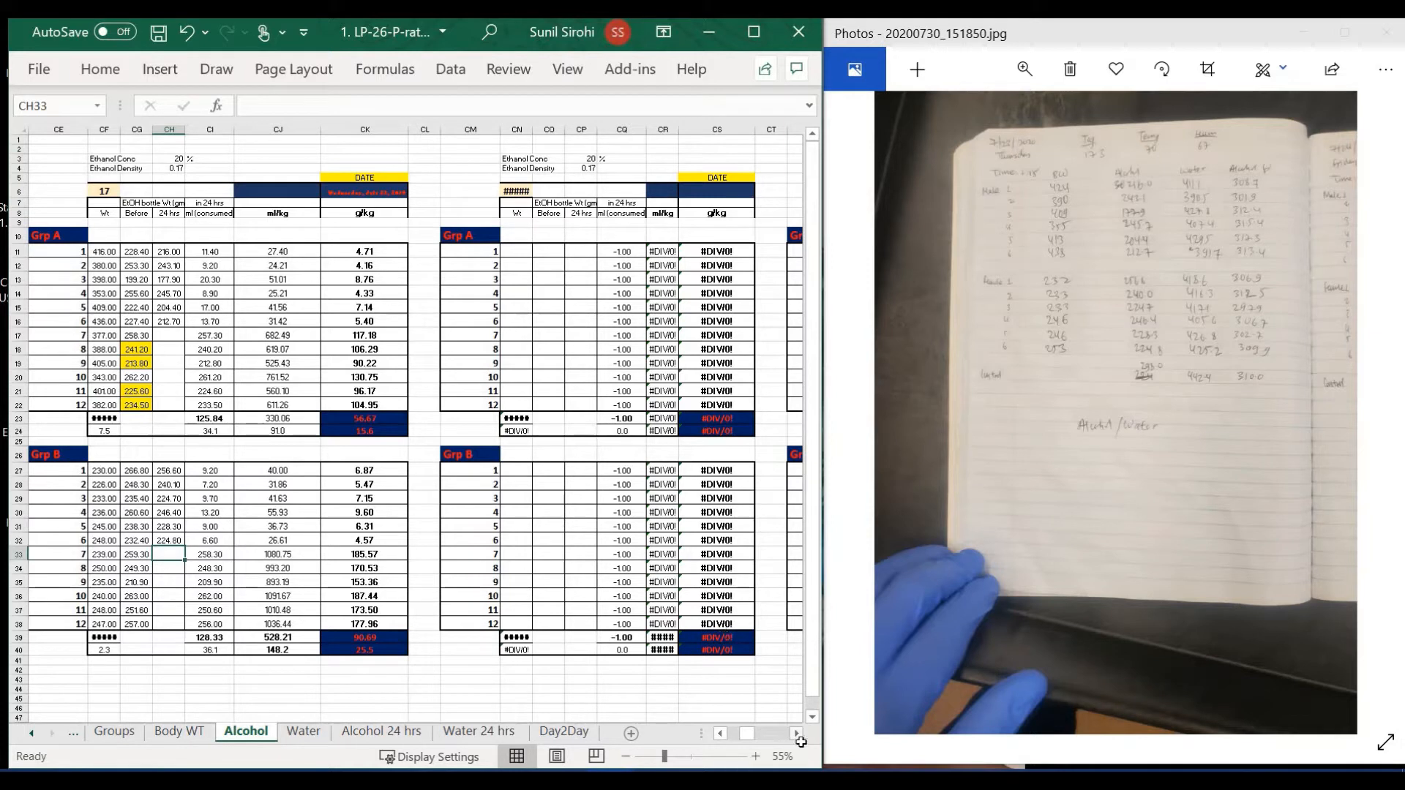
Enter the date 7-23-20 in CS6 for the day 18 alcohol block.
click(590, 404)
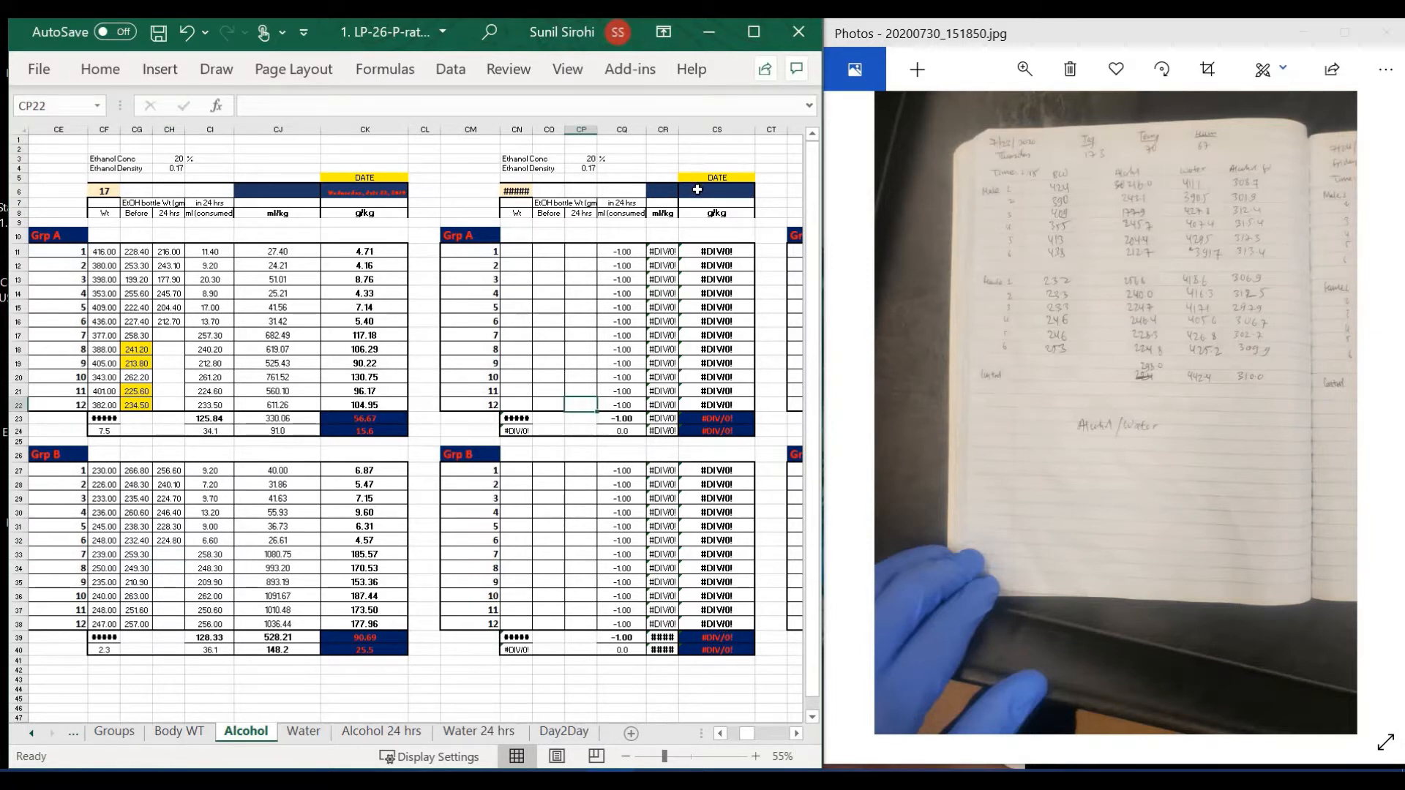
click(696, 189)
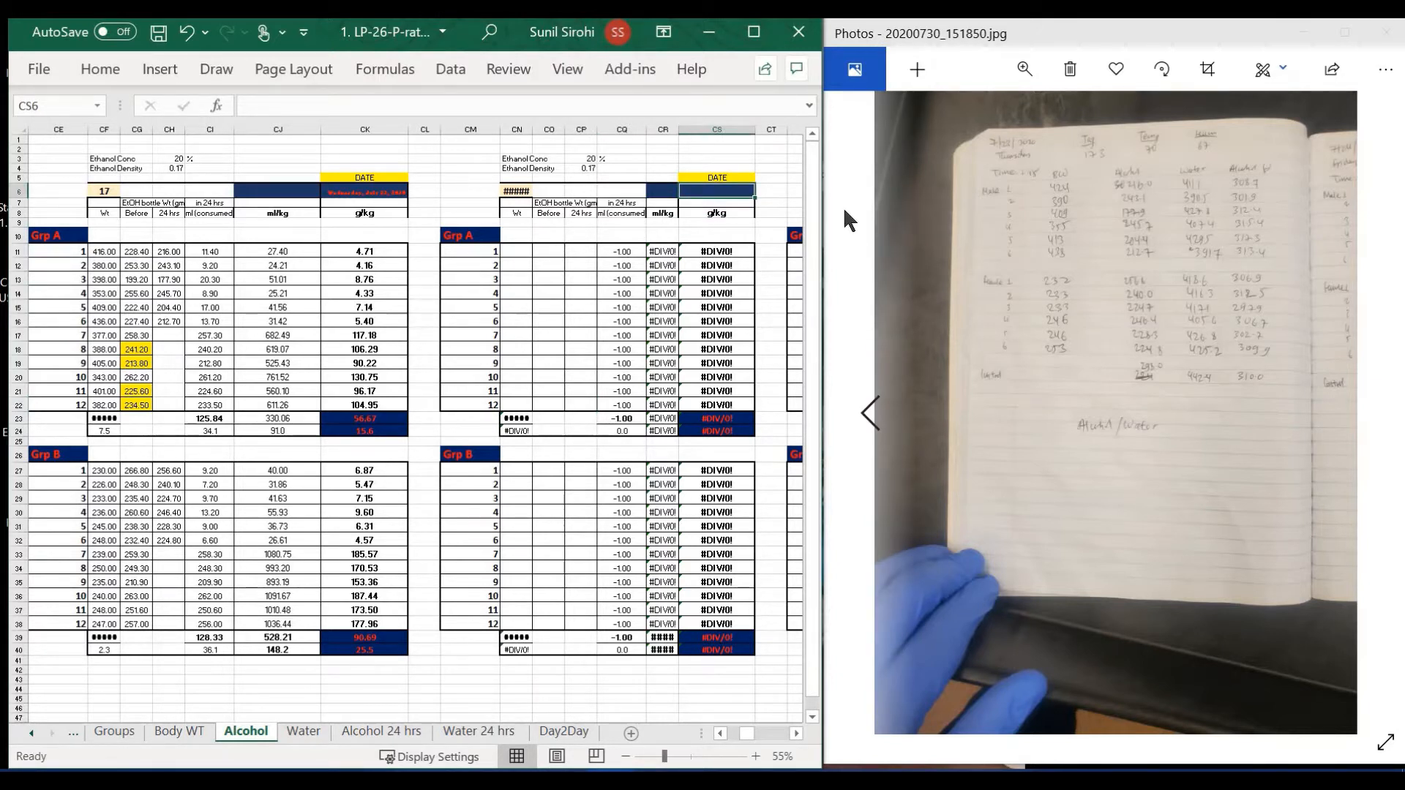
text(7-23-2)
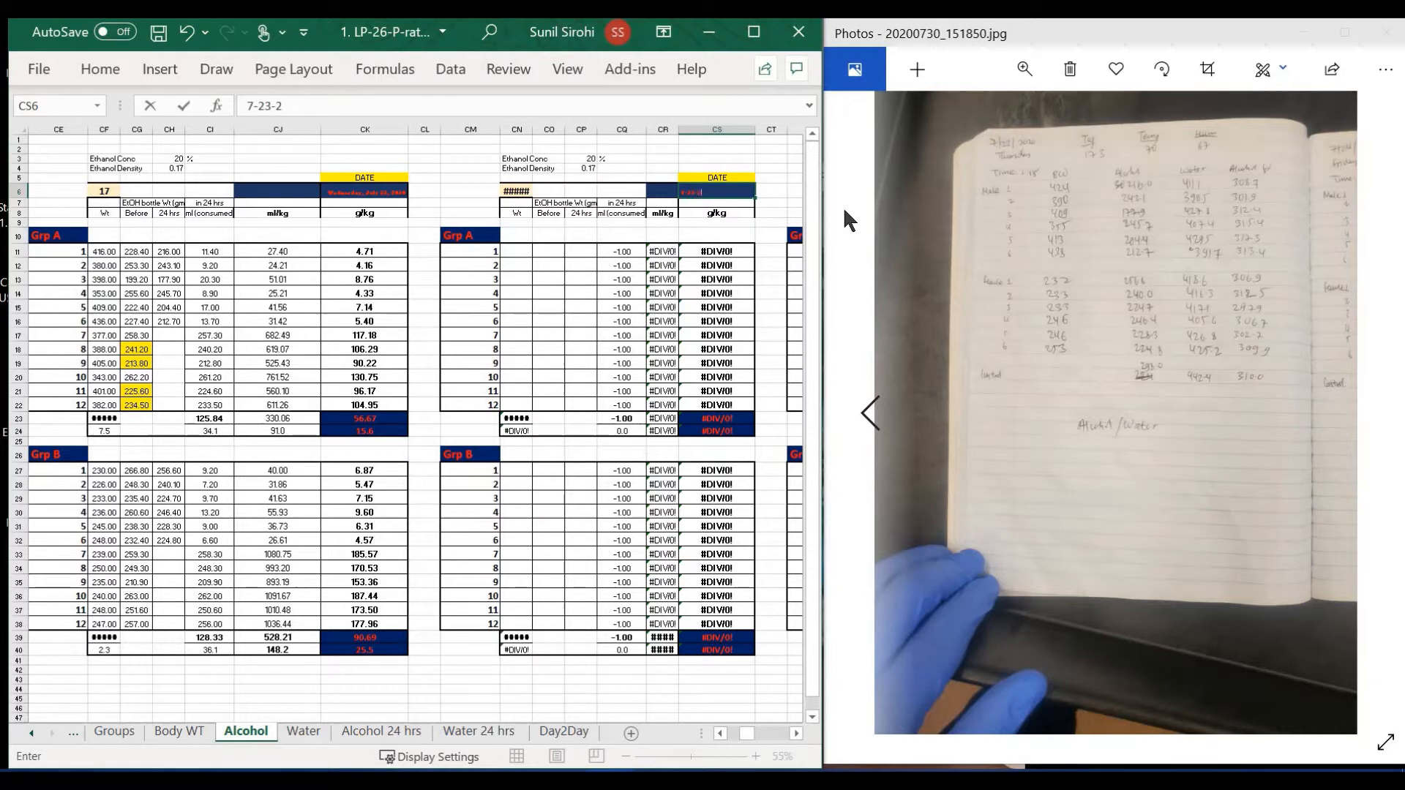
text(0)
key(Return)
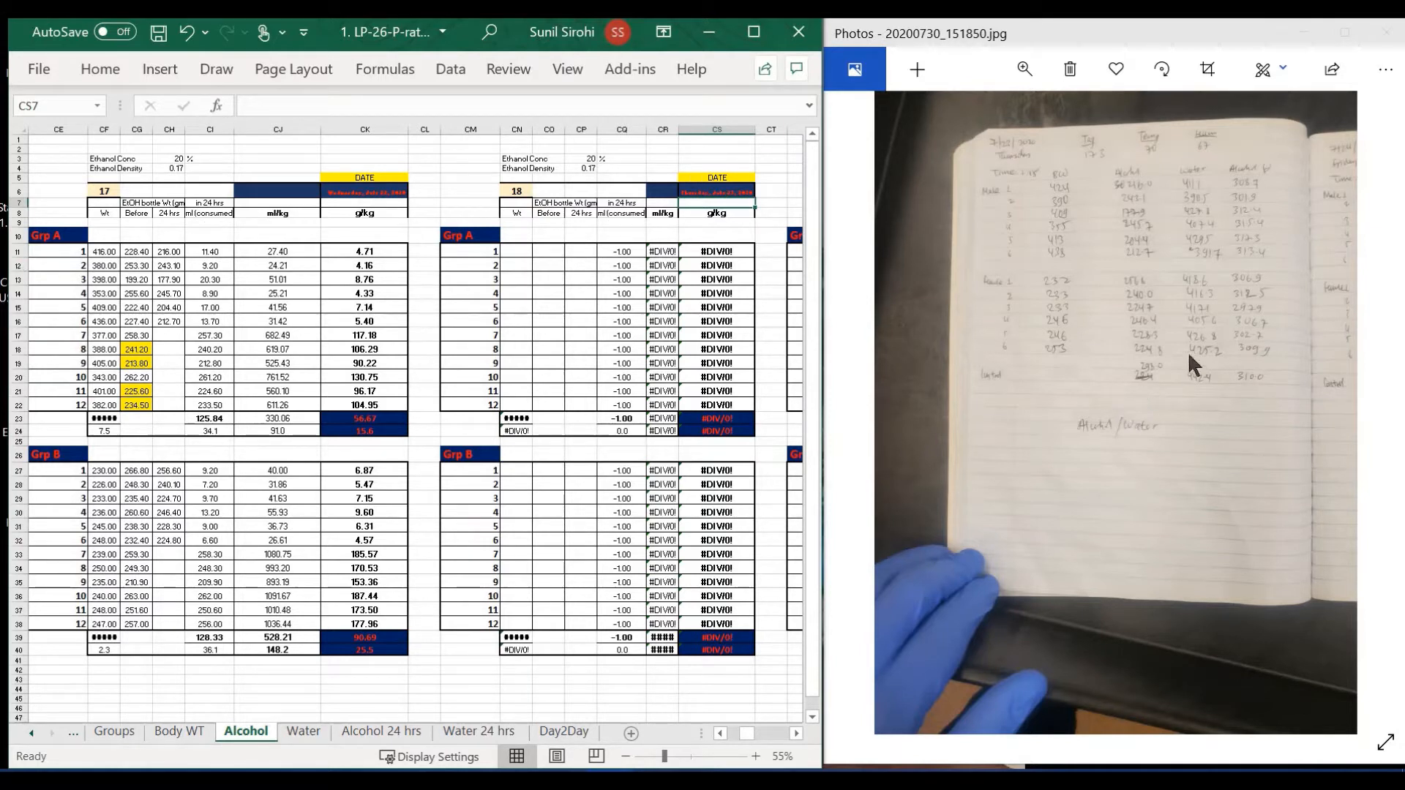
From notebook photo 20200730_151850.jpg, enter the Grp A body weights 424, 390, 409, 355, 413 and 438 in CN11:CN16.
click(555, 266)
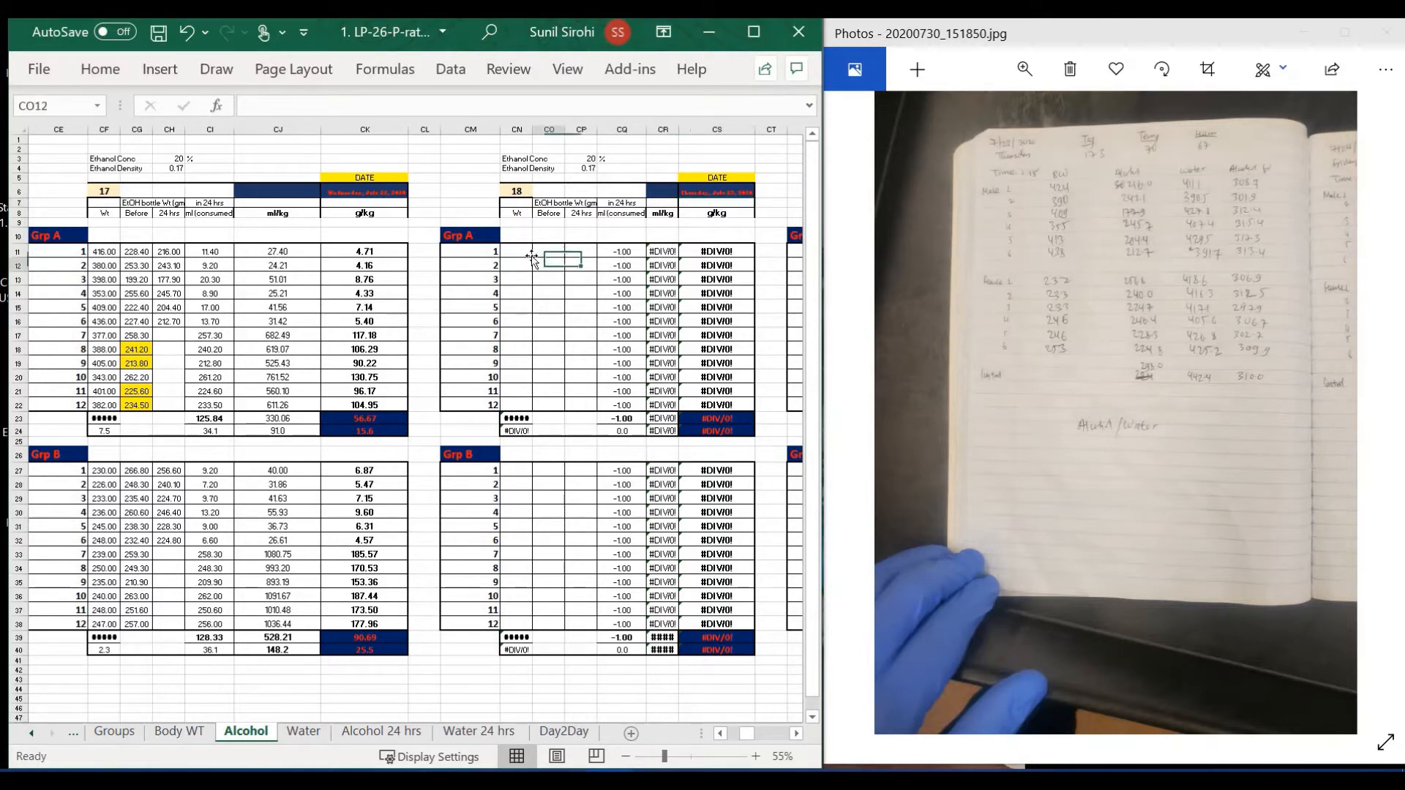
click(511, 250)
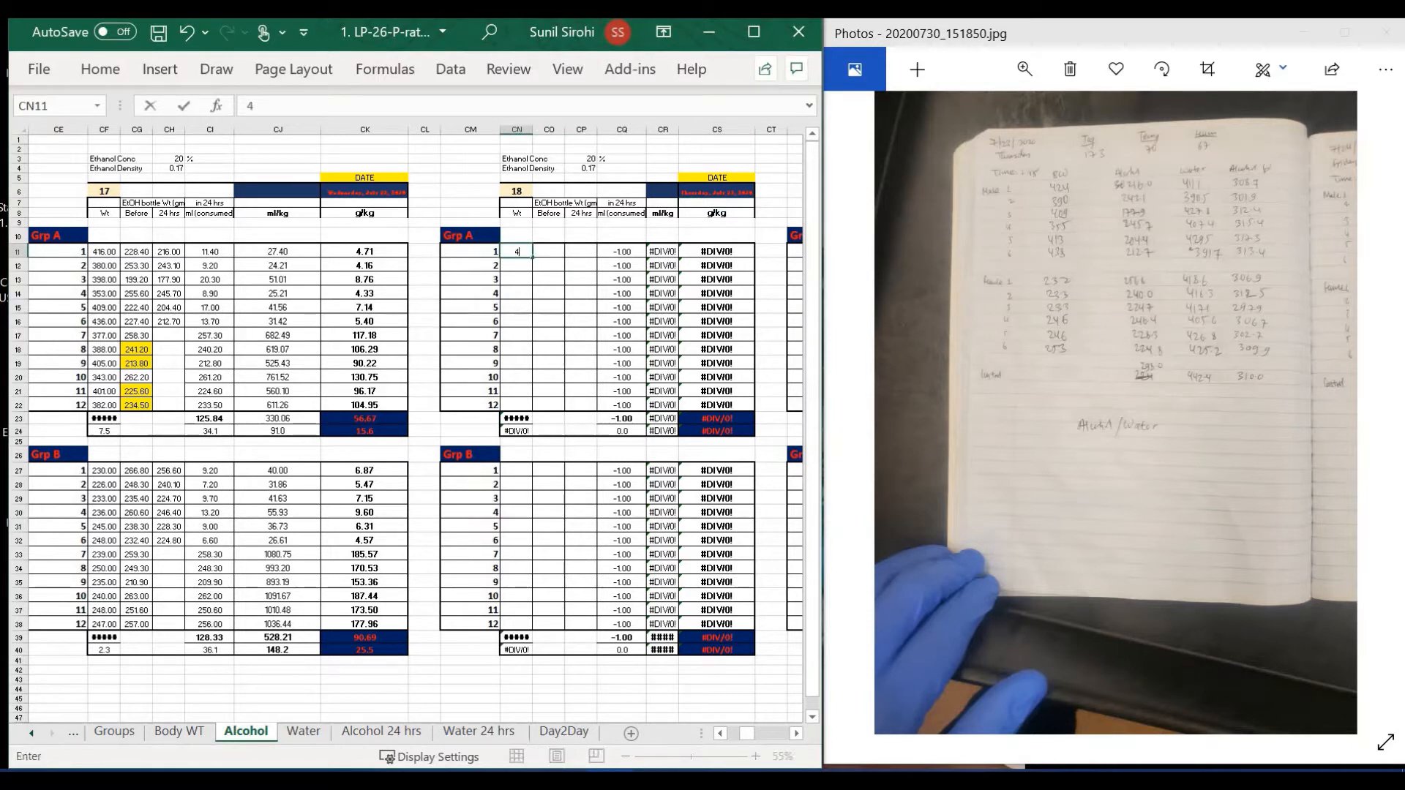
text(424)
key(Return)
text(390)
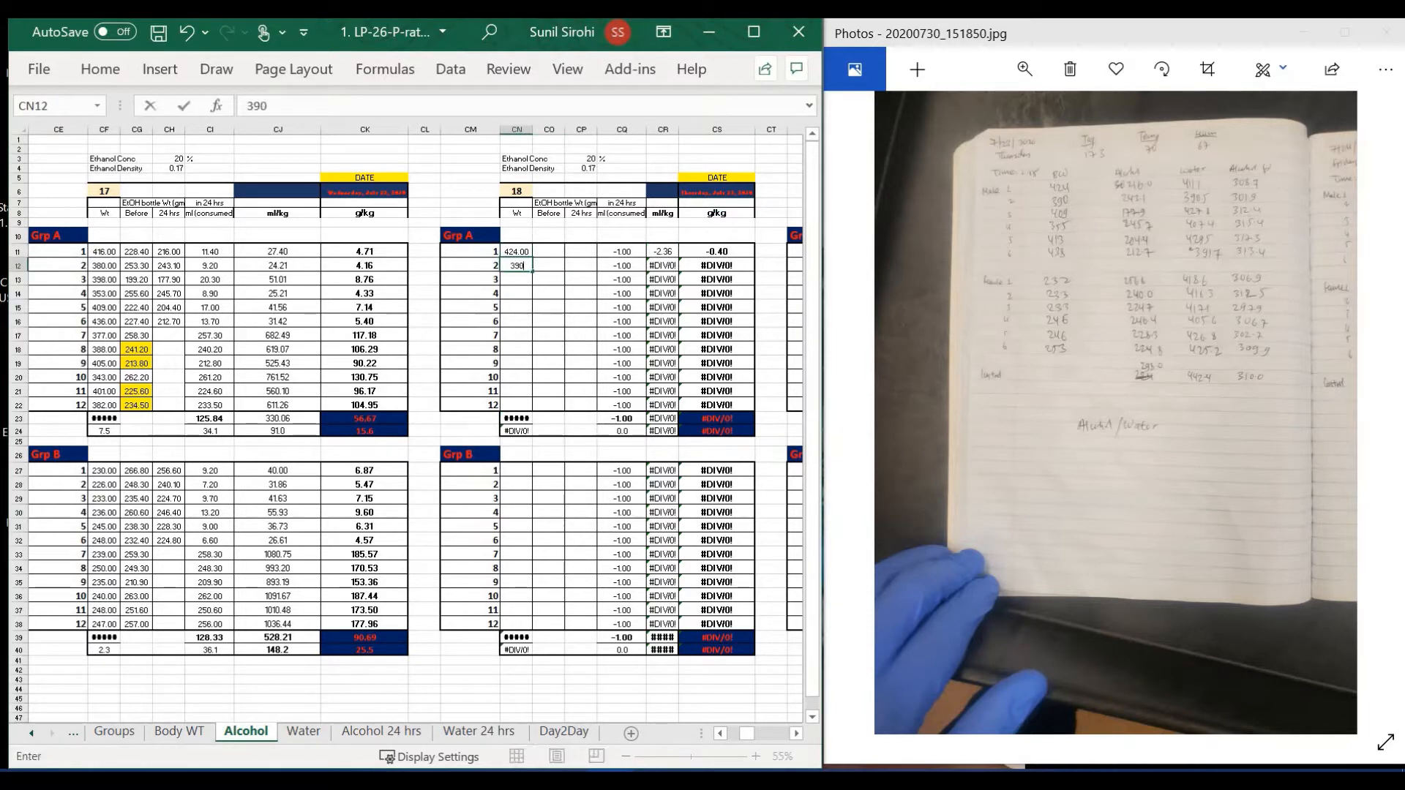
key(Return)
text(450)
key(BackSpace)
key(BackSpace)
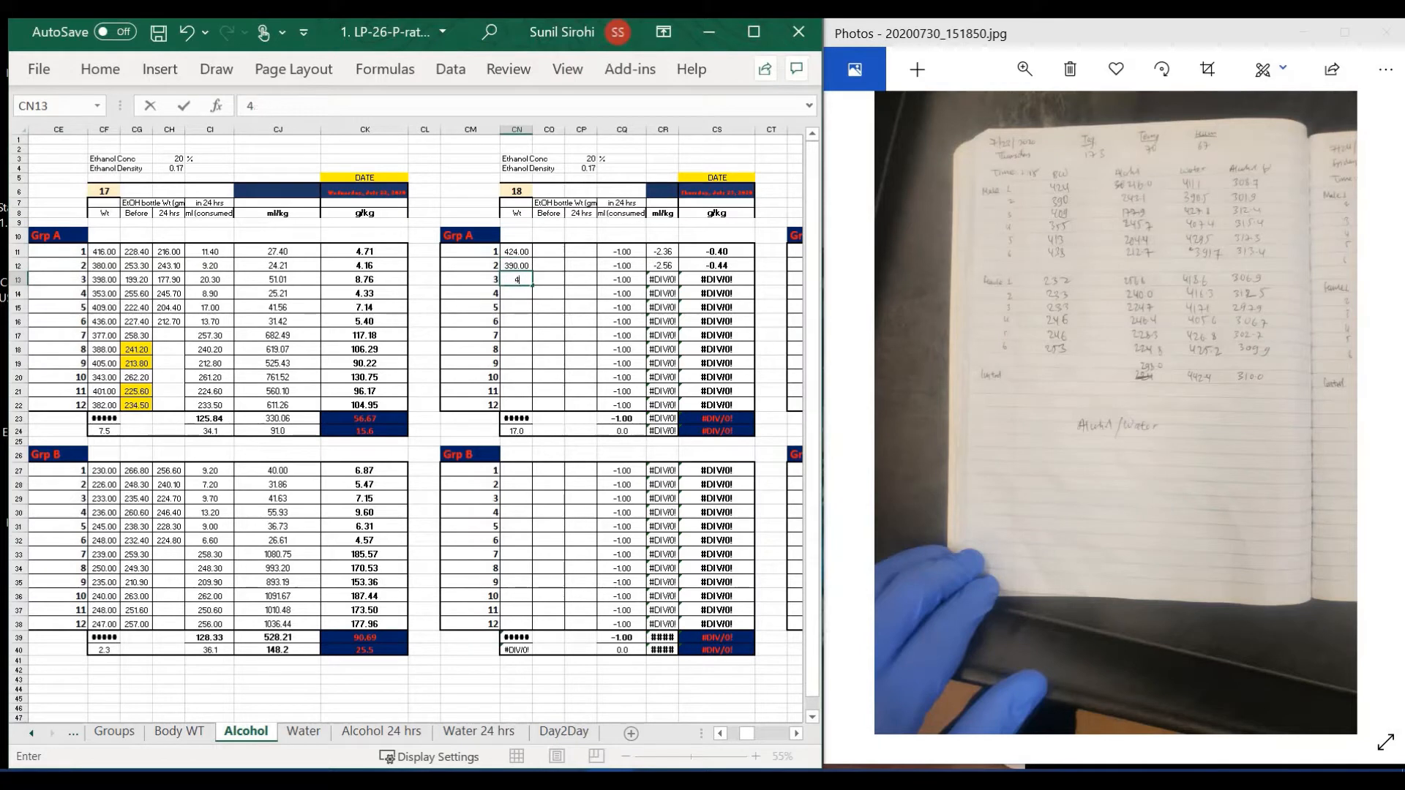
text(09)
key(Return)
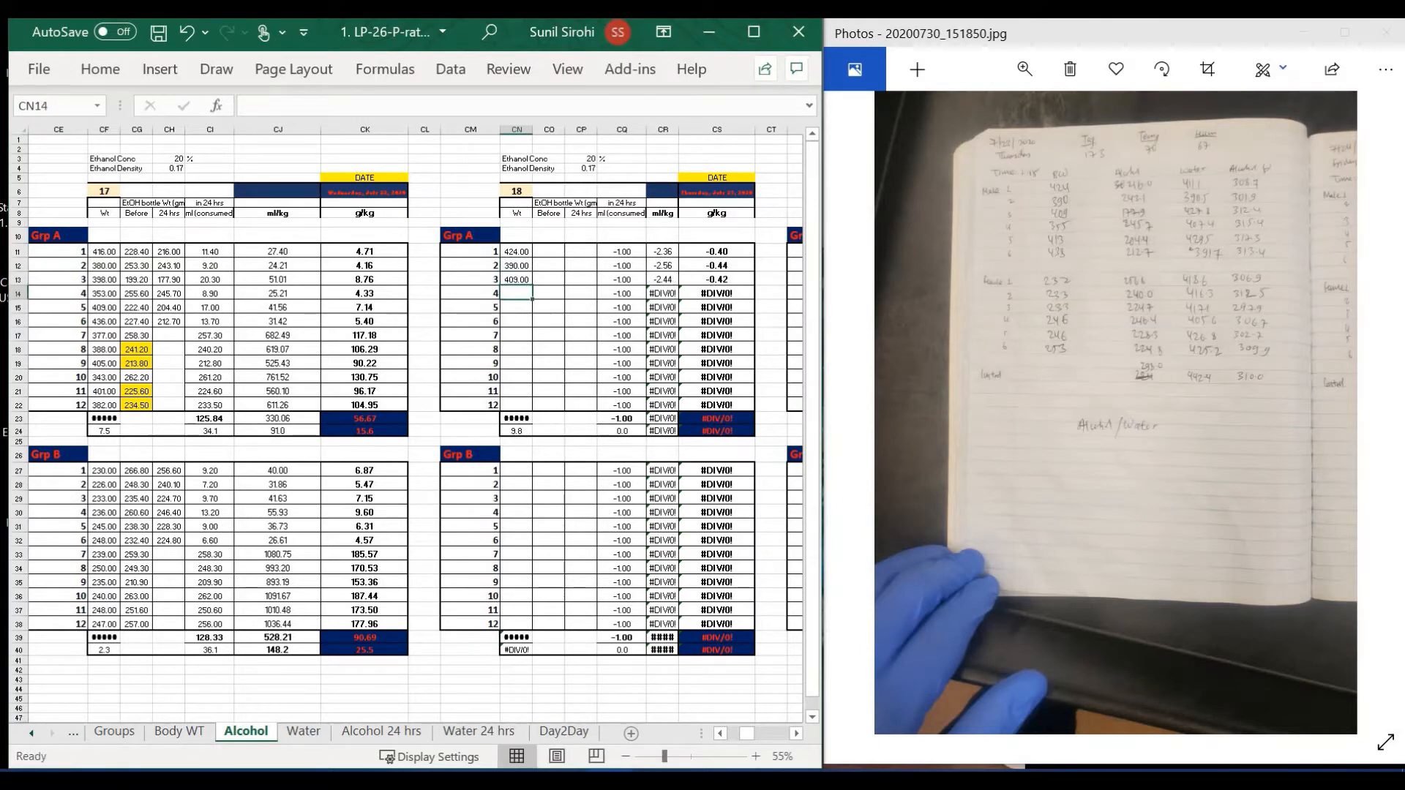
text(355)
key(Return)
text(413)
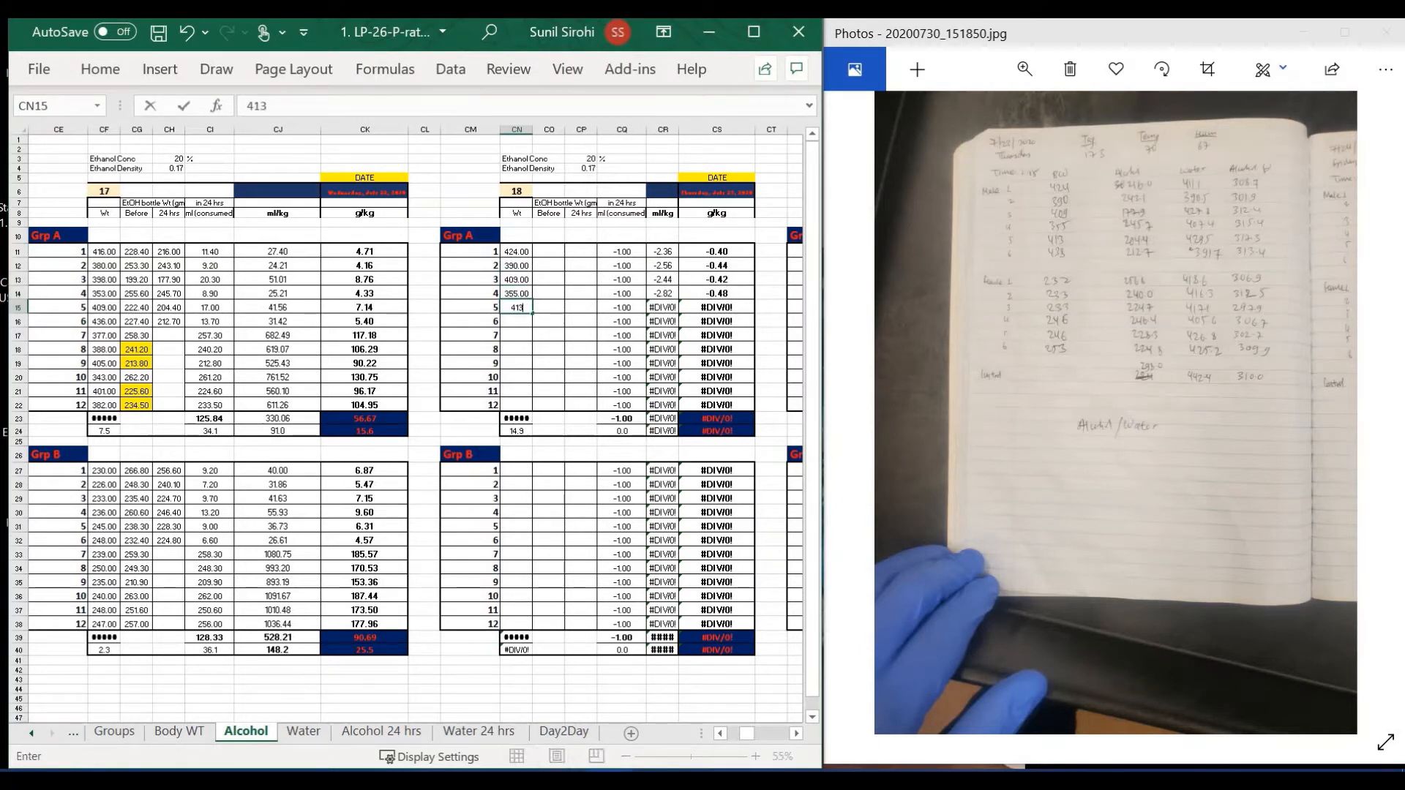
key(Return)
text(438)
key(Return)
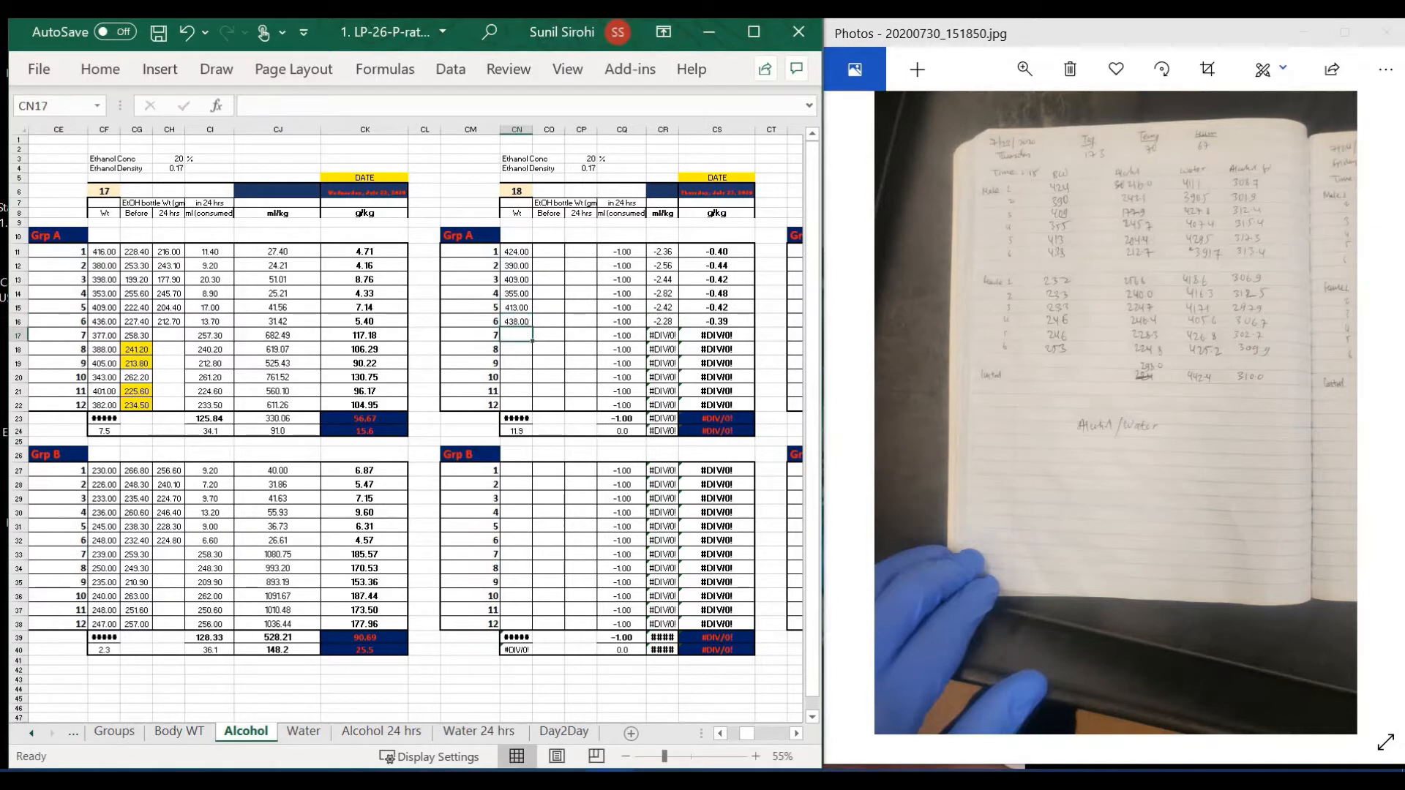
Enter the Grp B body weights 232, 233, 233, 246, 246 and 253 in CN27:CN32.
click(513, 468)
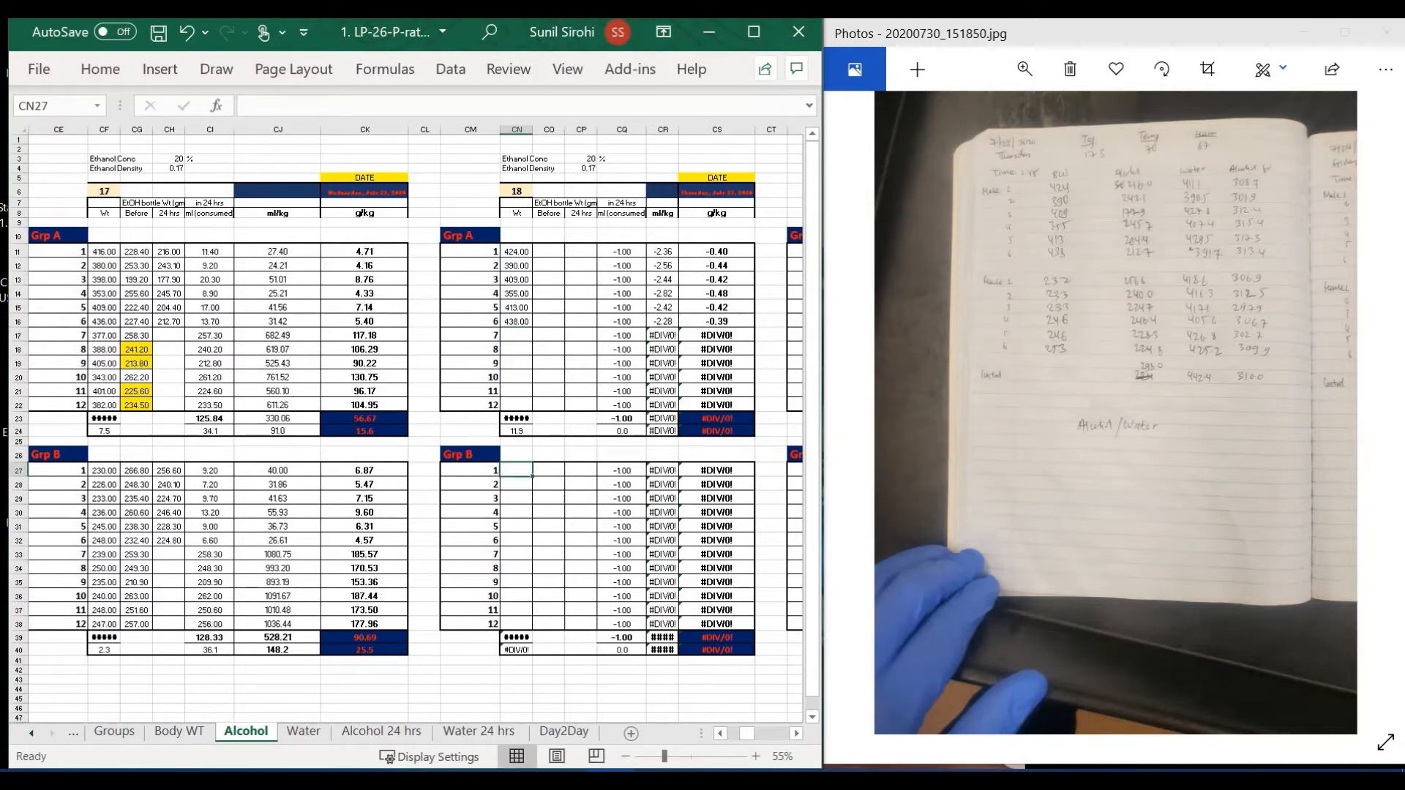
text(232)
key(Return)
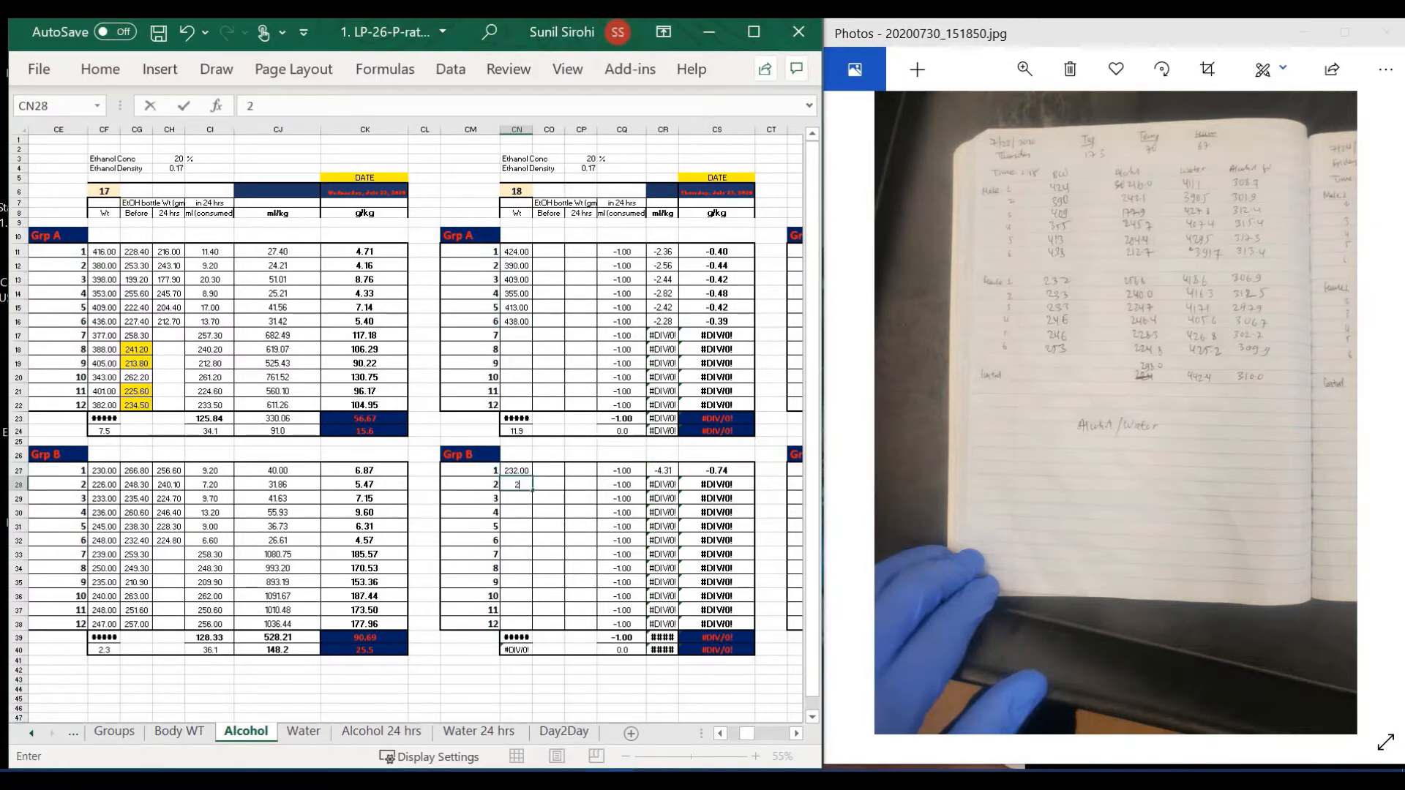
text(233)
key(Return)
text(233)
key(Return)
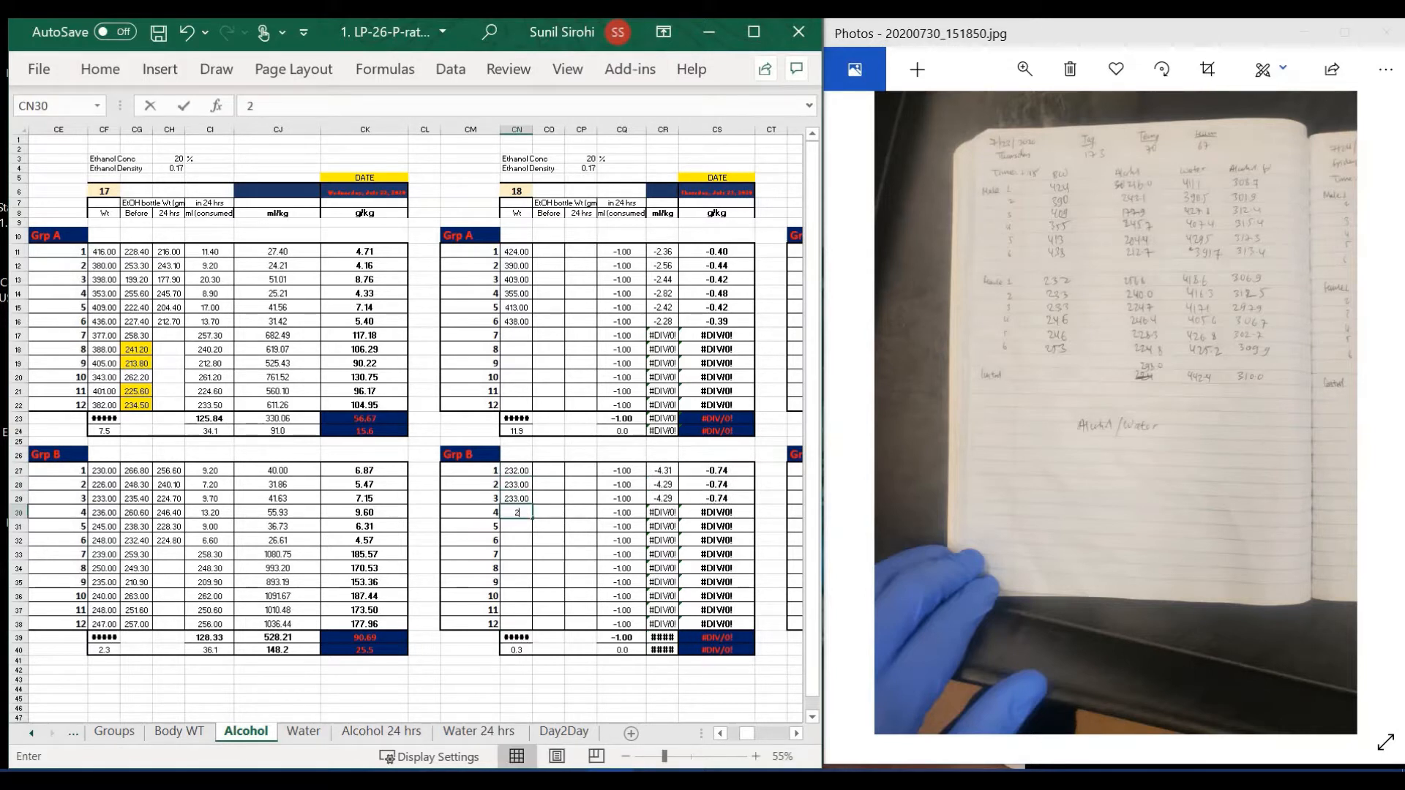
text(246)
key(Return)
text(246)
key(Return)
text(253)
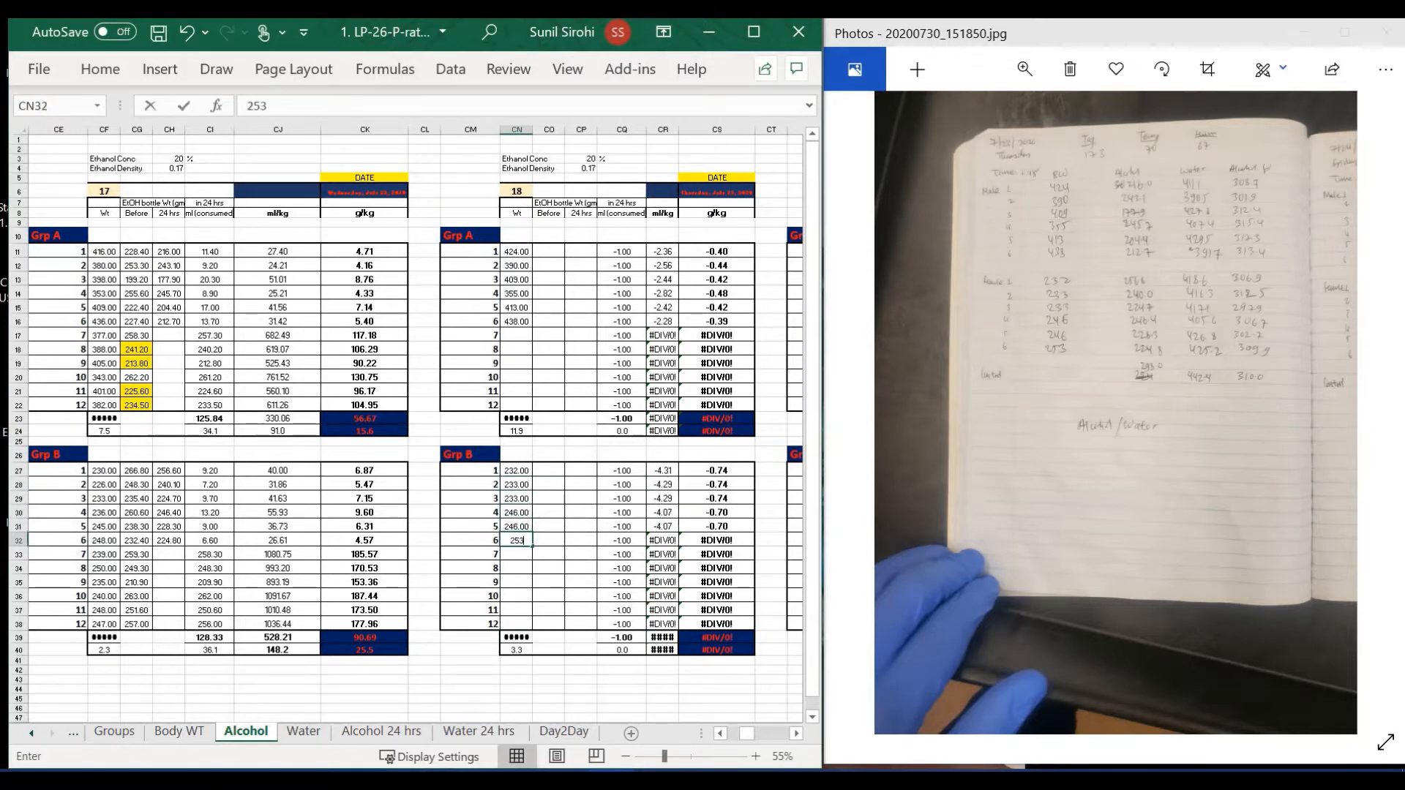
key(Return)
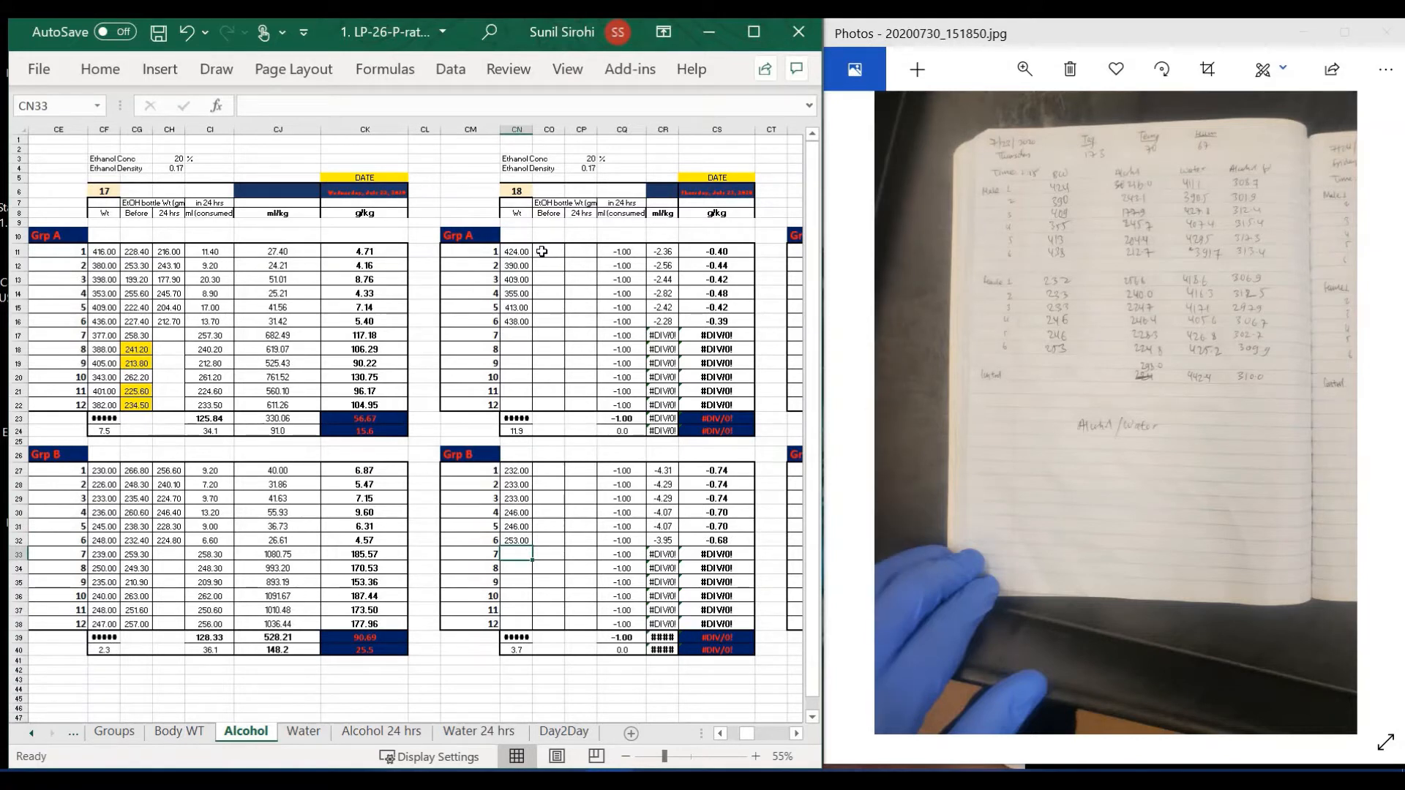
Mark the Grp A bottle weight cells CO11:CP16 and review notebook photos 20200730_151847.jpg and 20200730_151844.jpg before returning to 20200730_151850.jpg.
drag(542, 251, 568, 313)
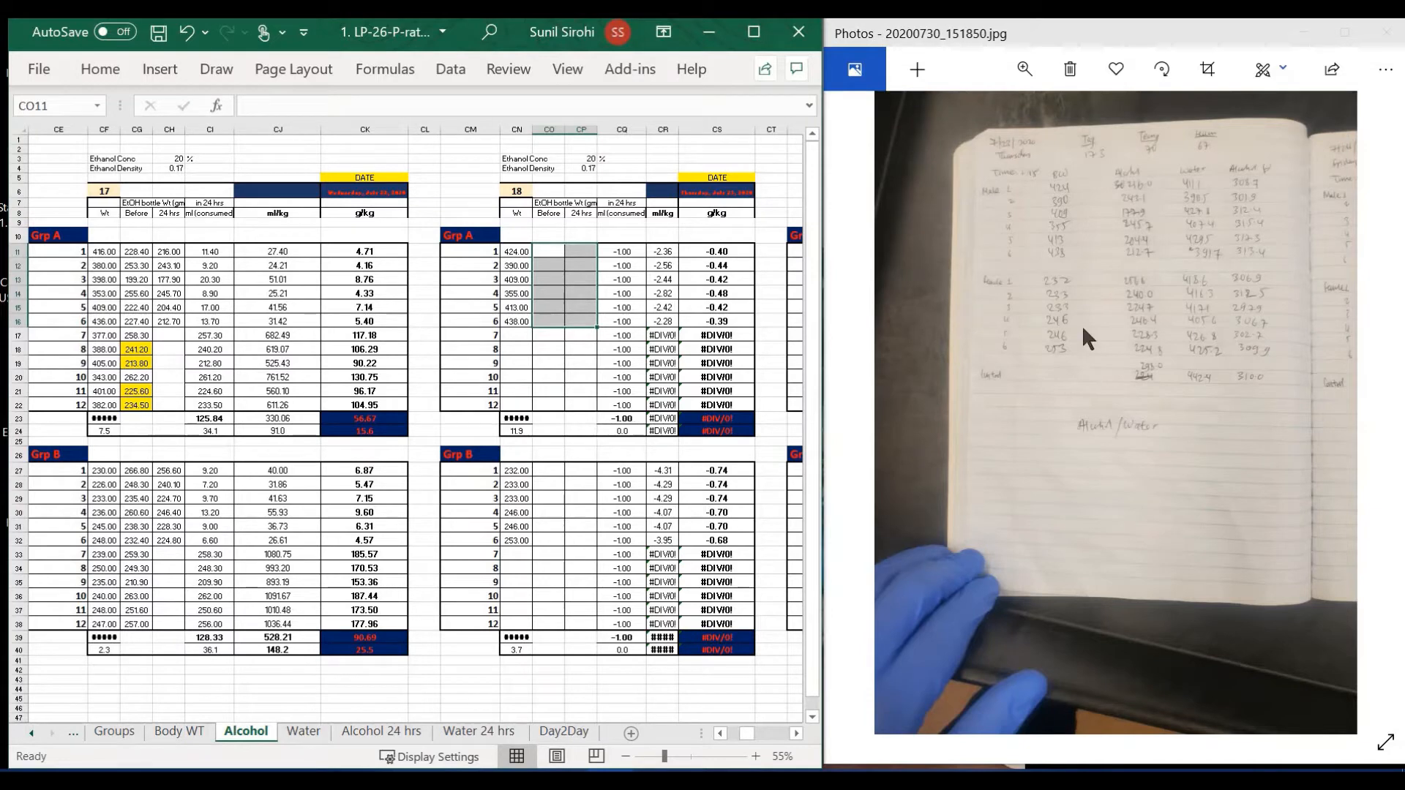
click(867, 415)
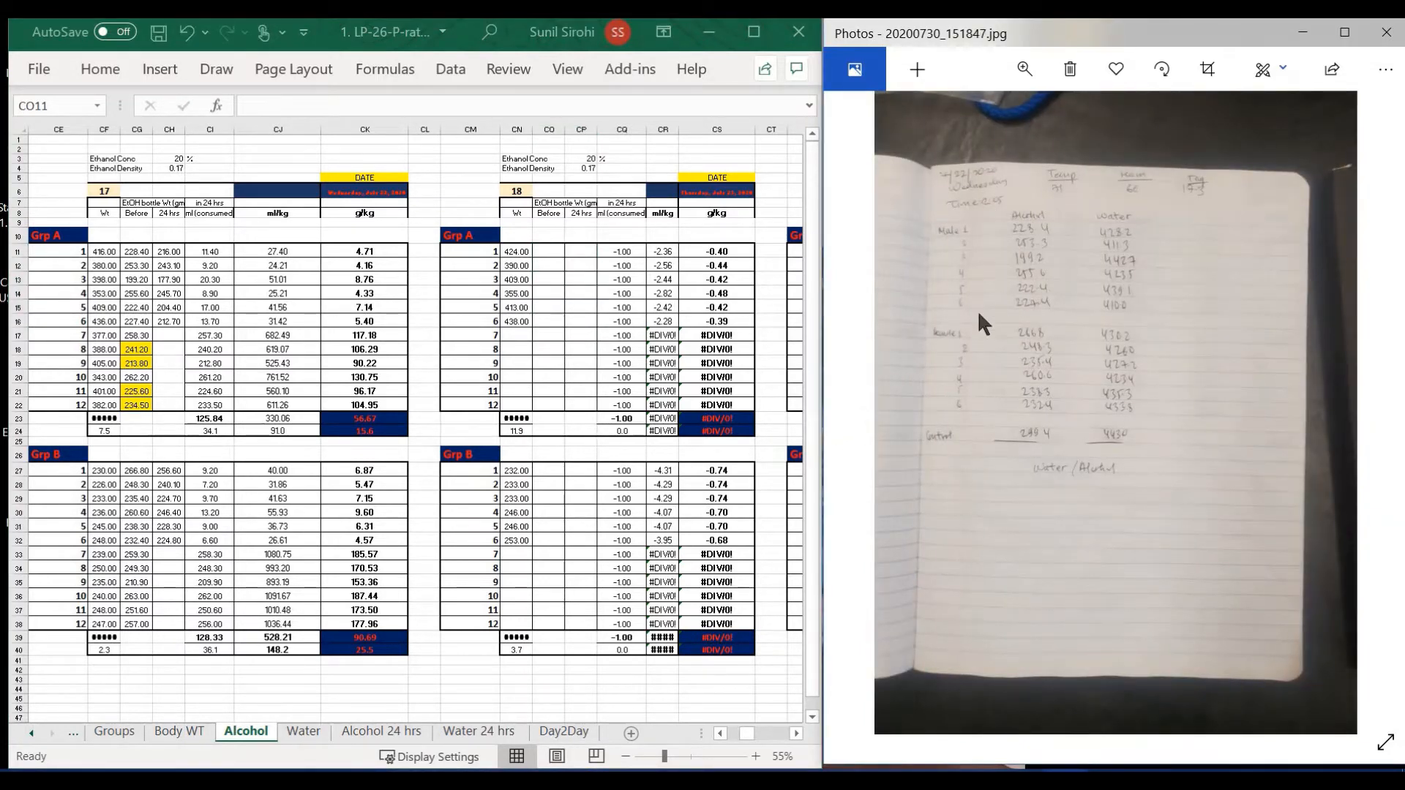
click(868, 415)
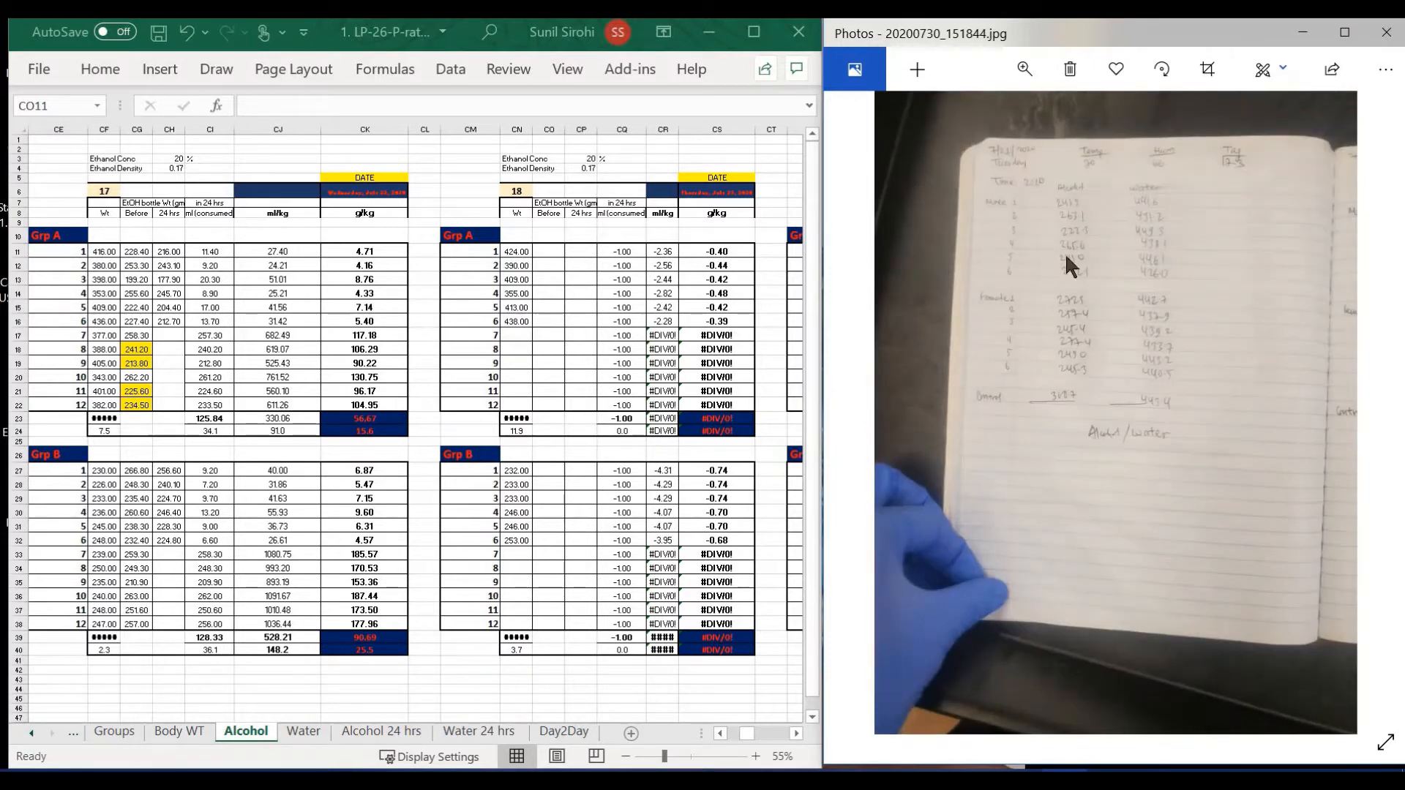
click(1365, 411)
click(1366, 411)
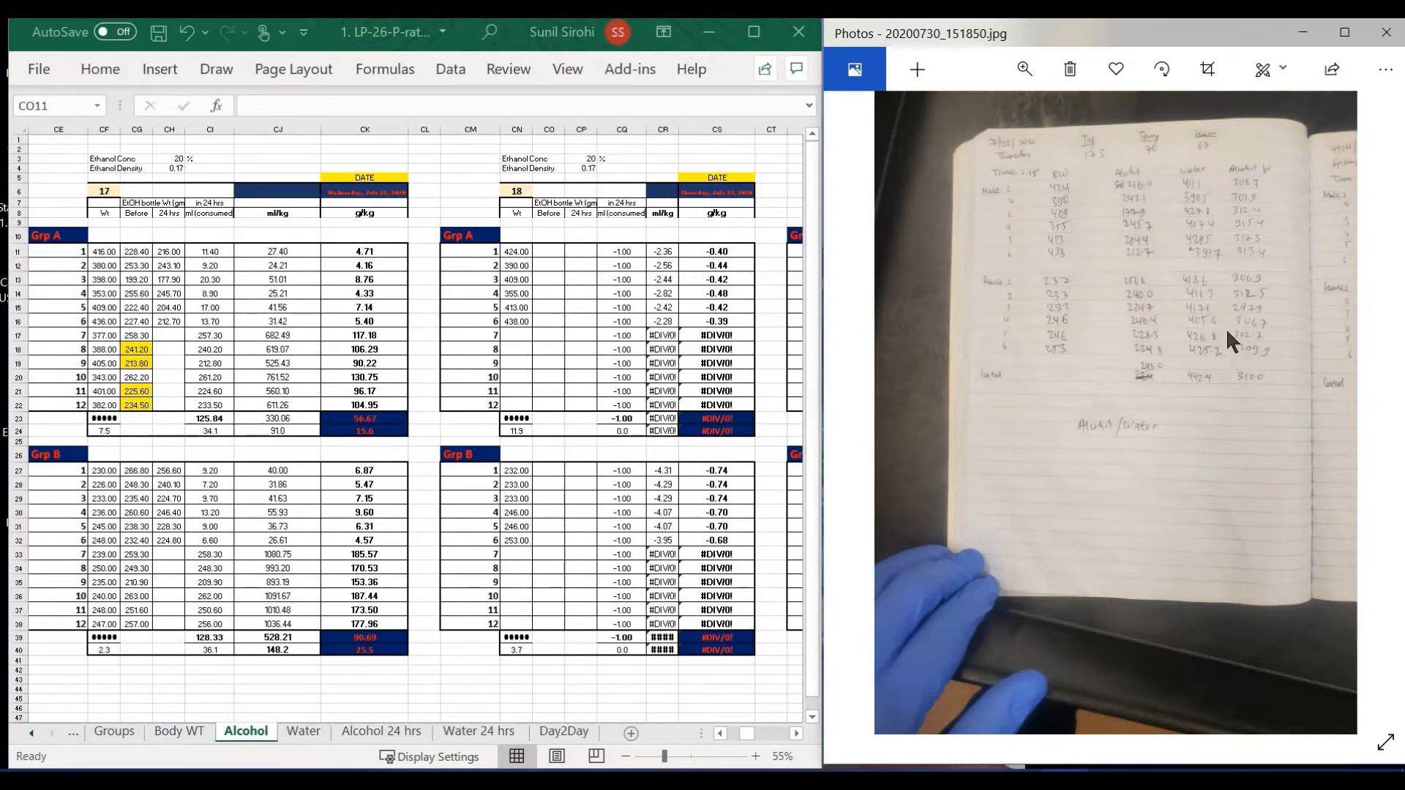
Enter the Grp A Before bottle weights 308.7, 301.9, 312.4, 315.4, 317.3 and 313.4 in CO11:CO16 for day 18.
click(587, 274)
click(554, 251)
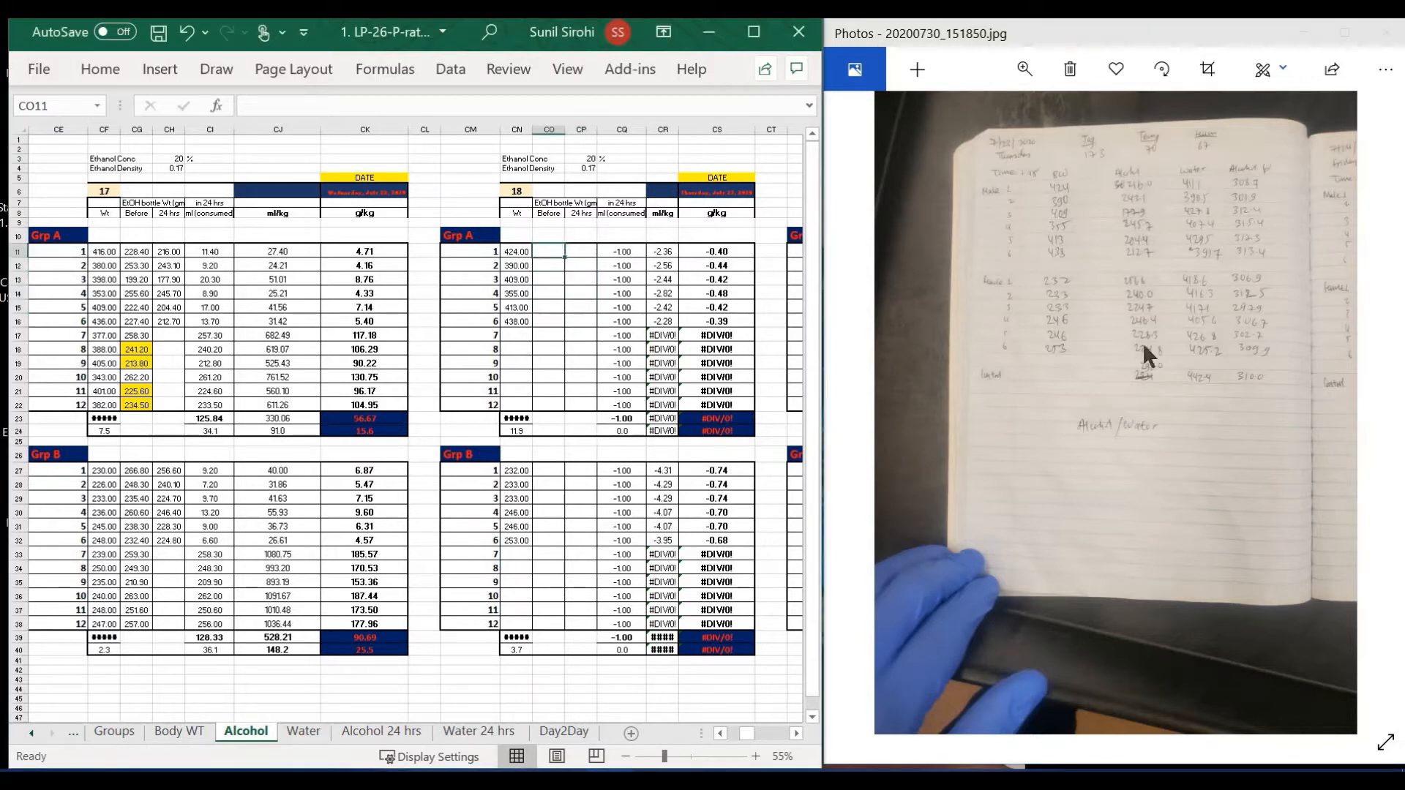
text(308.7)
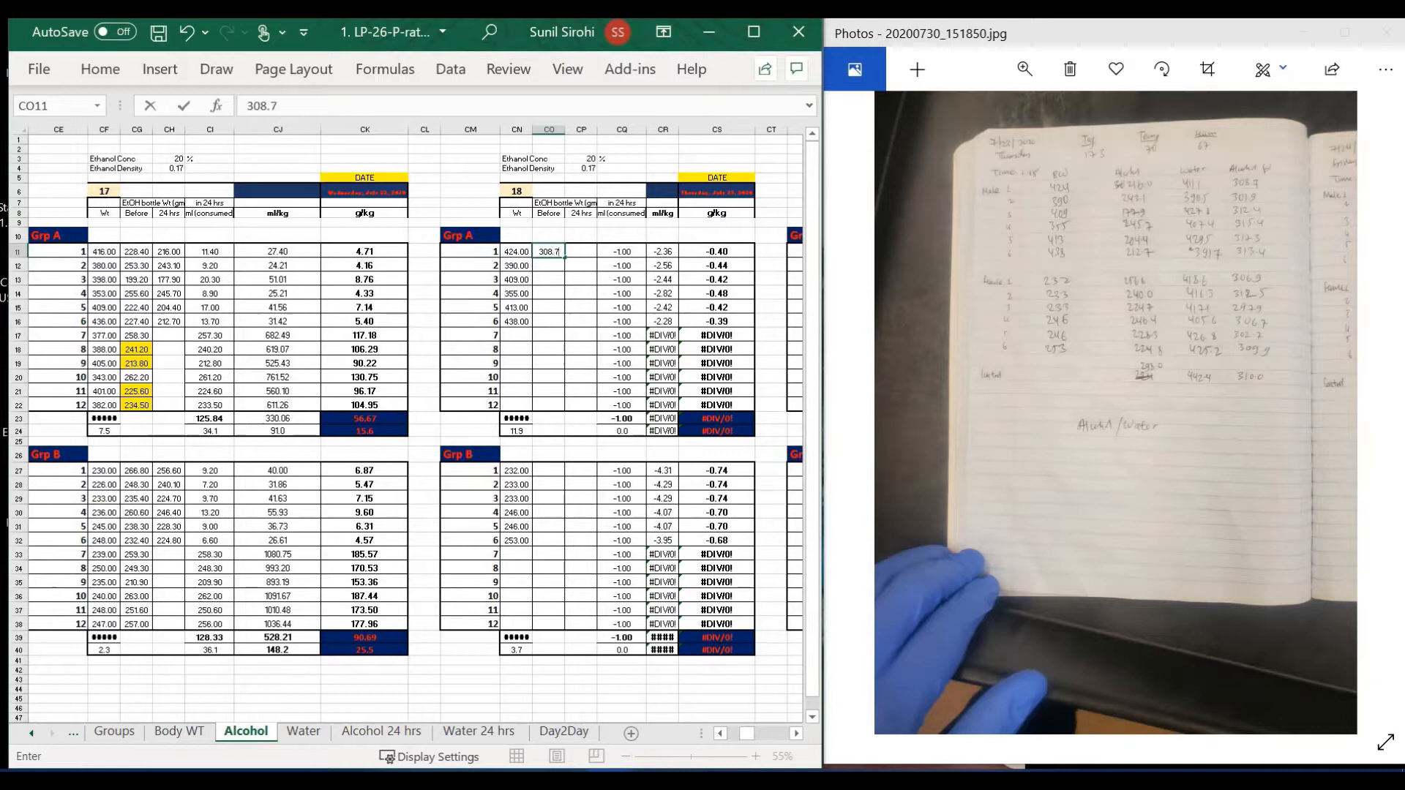
key(Return)
text(301.9)
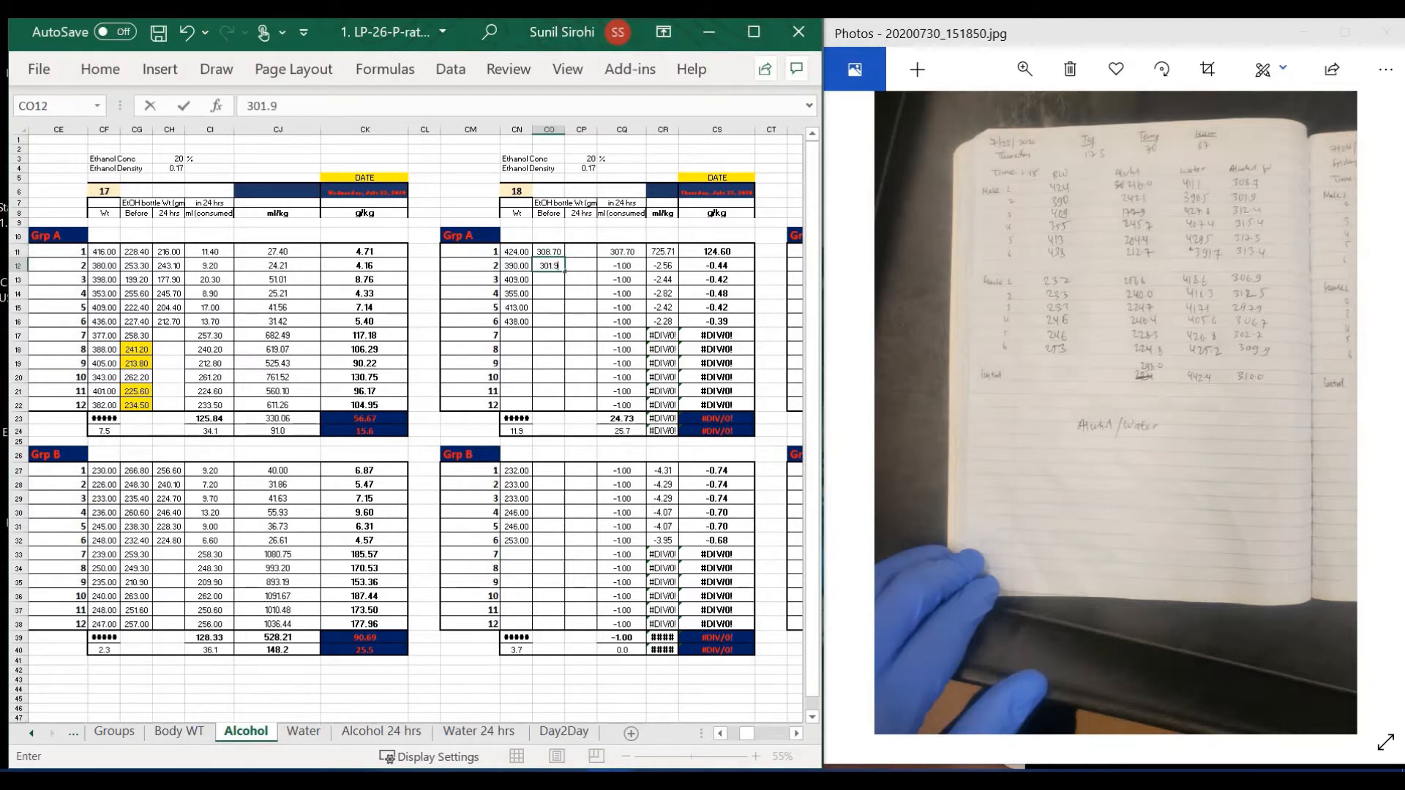
key(Return)
text(212.4)
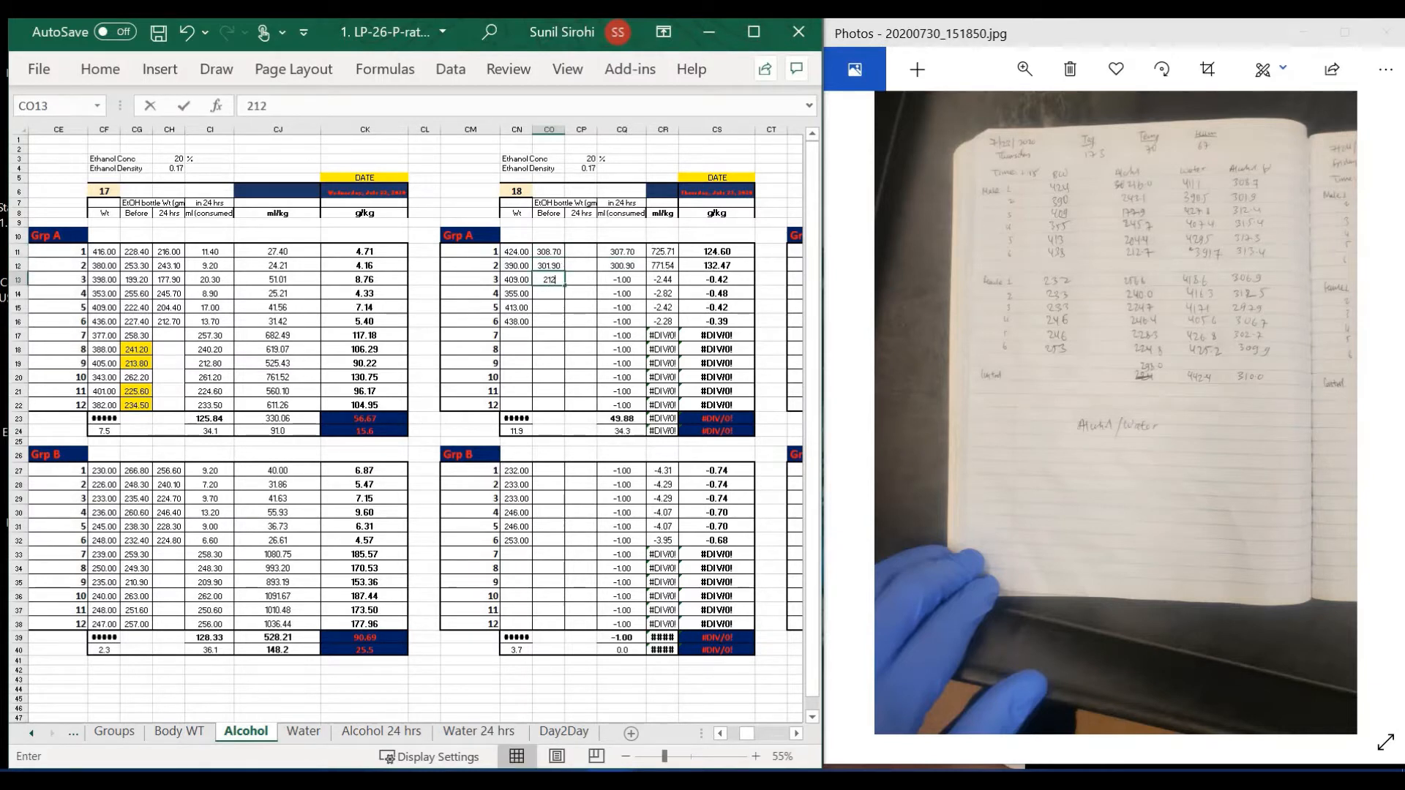
key(BackSpace)
key(BackSpace)
key(BackSpace)
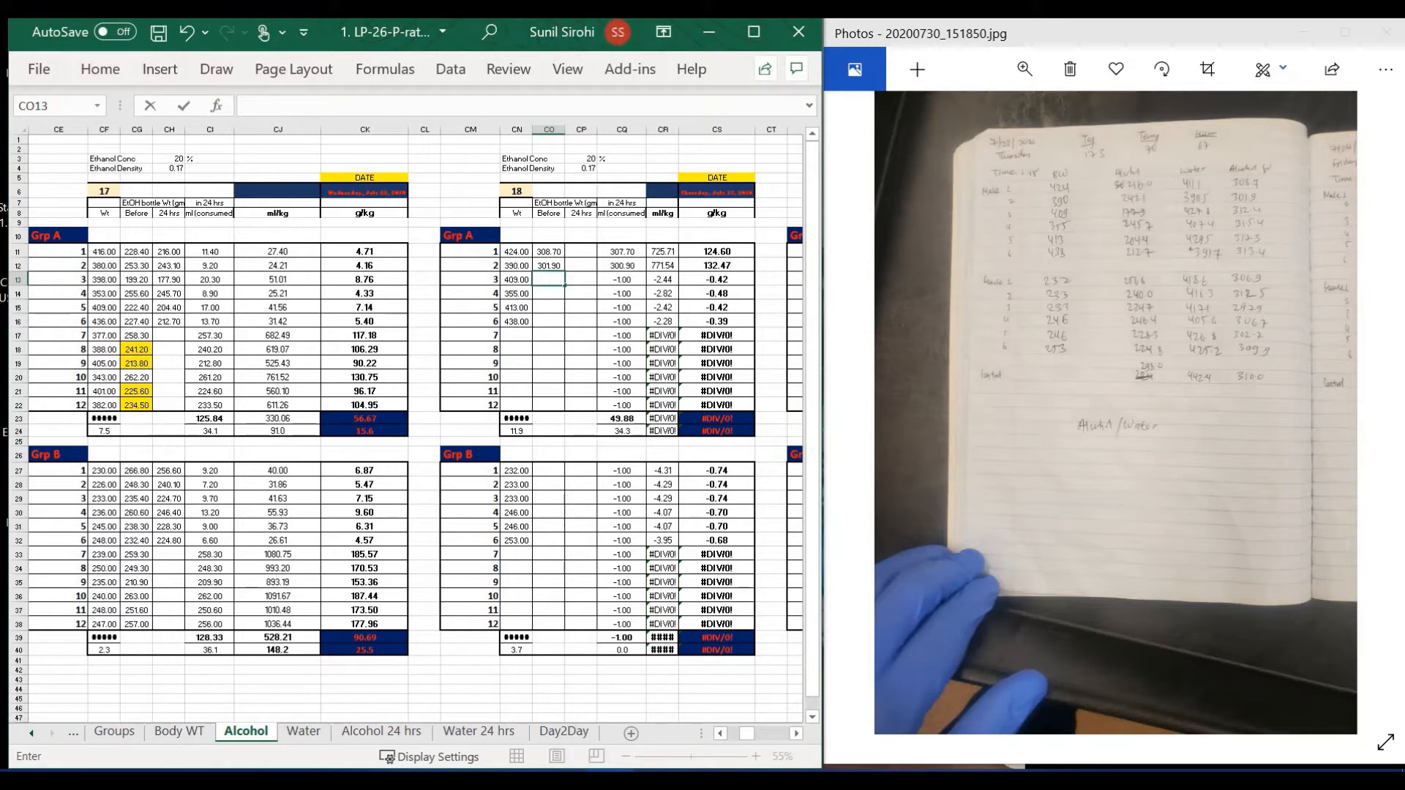
text(2.4)
key(Return)
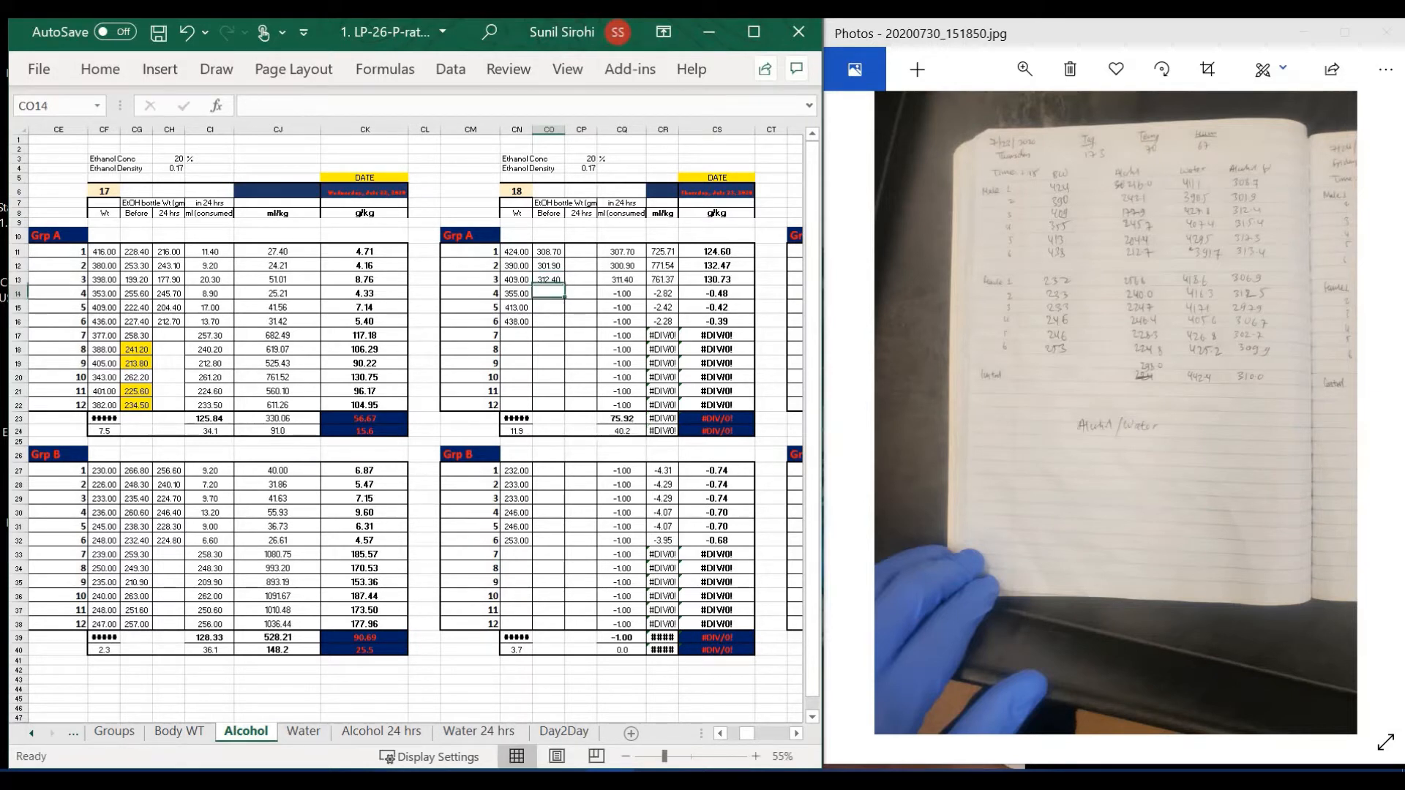
text(315.4)
key(Return)
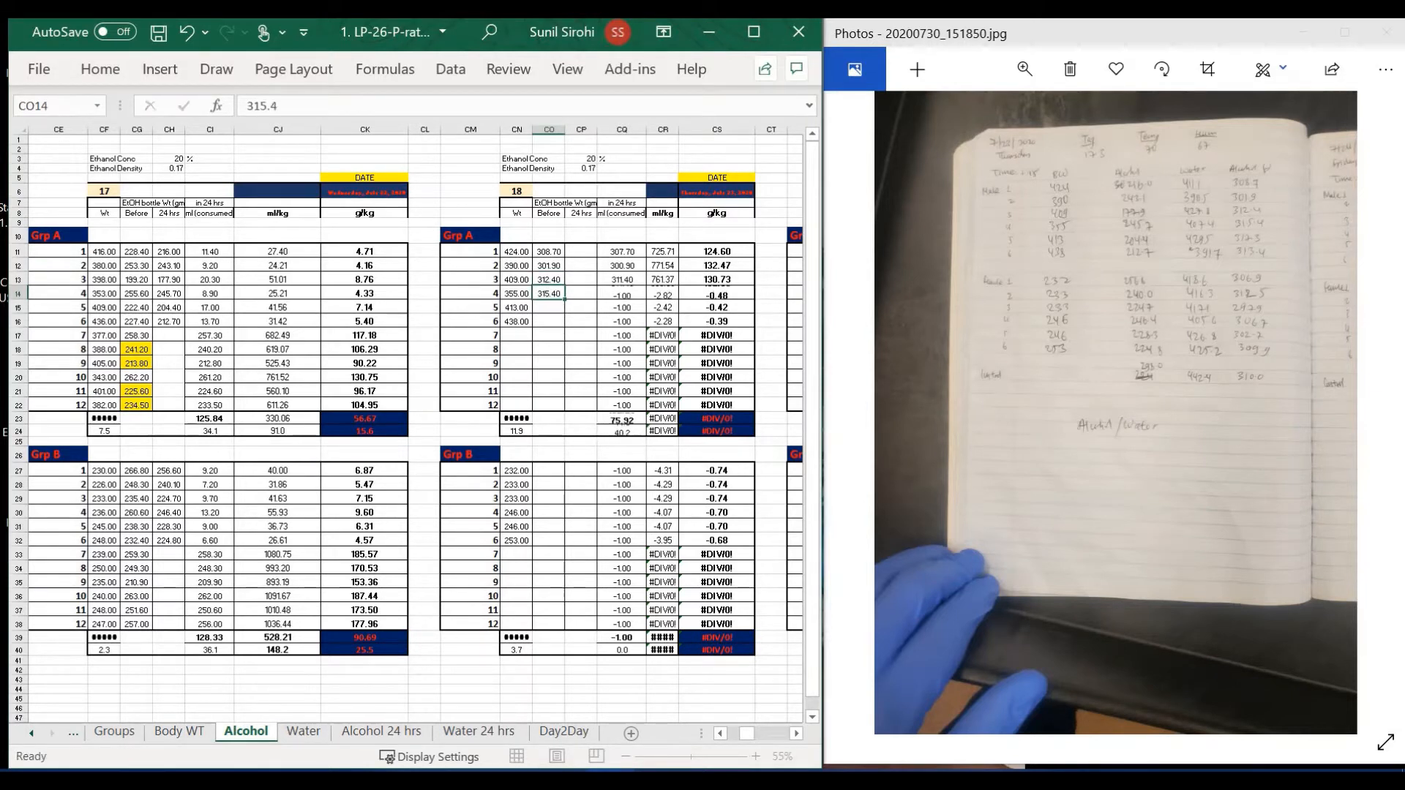
text(317.3)
key(Return)
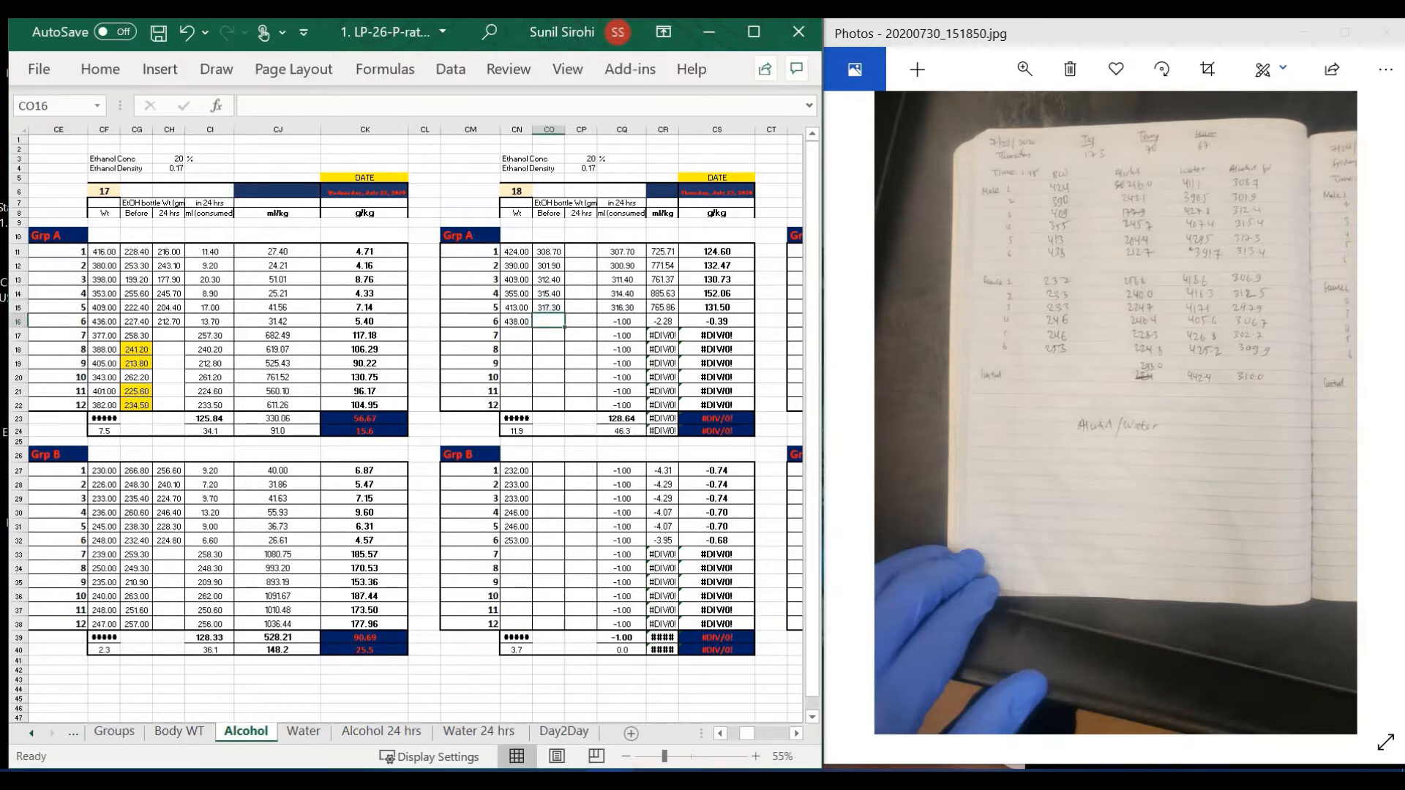
text(313.4)
key(Return)
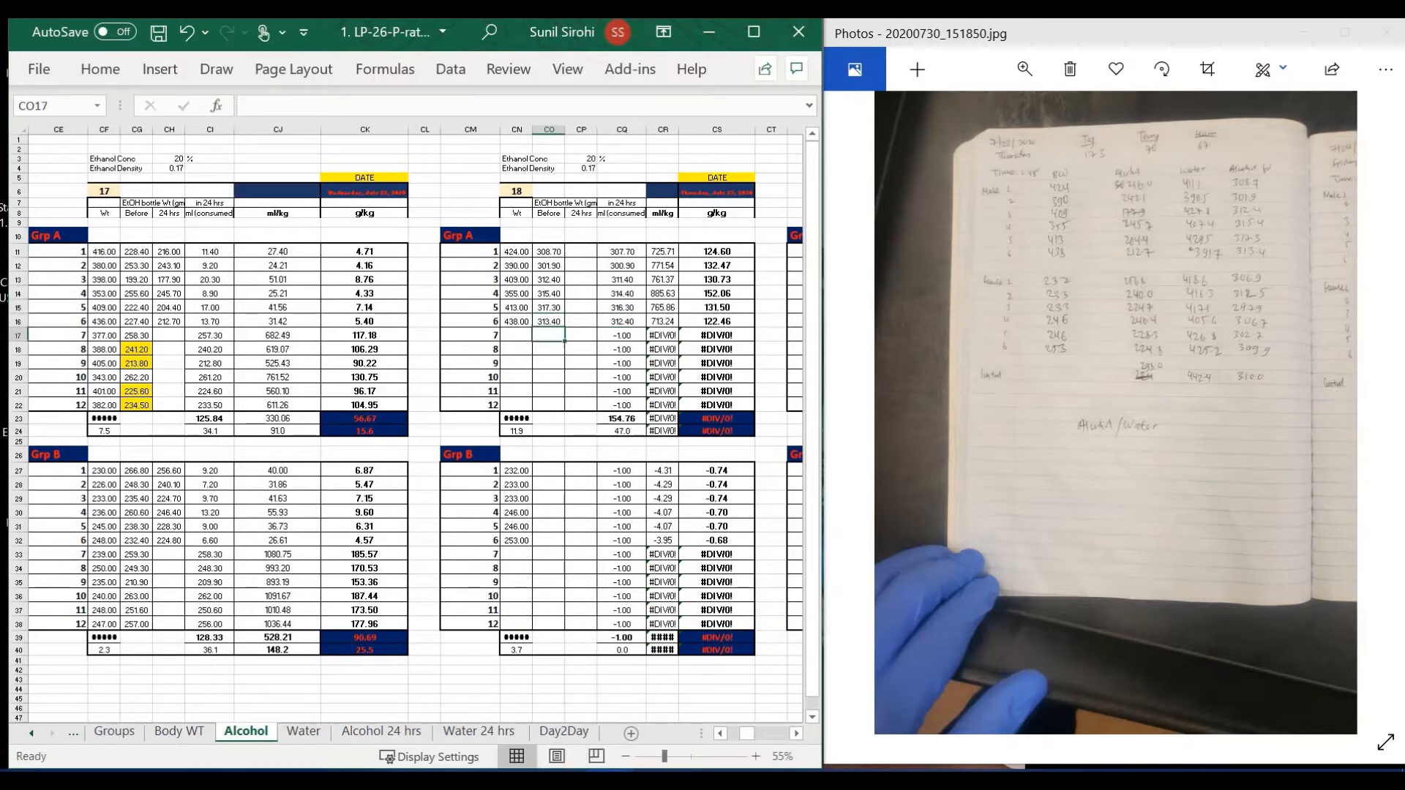
Enter the Grp B Before bottle weights 306.9, 312.5, 297.9, 306.7, 302.7 and 309.9 in CO27:CO32 for day 18.
mouse_move(1394, 411)
click(557, 474)
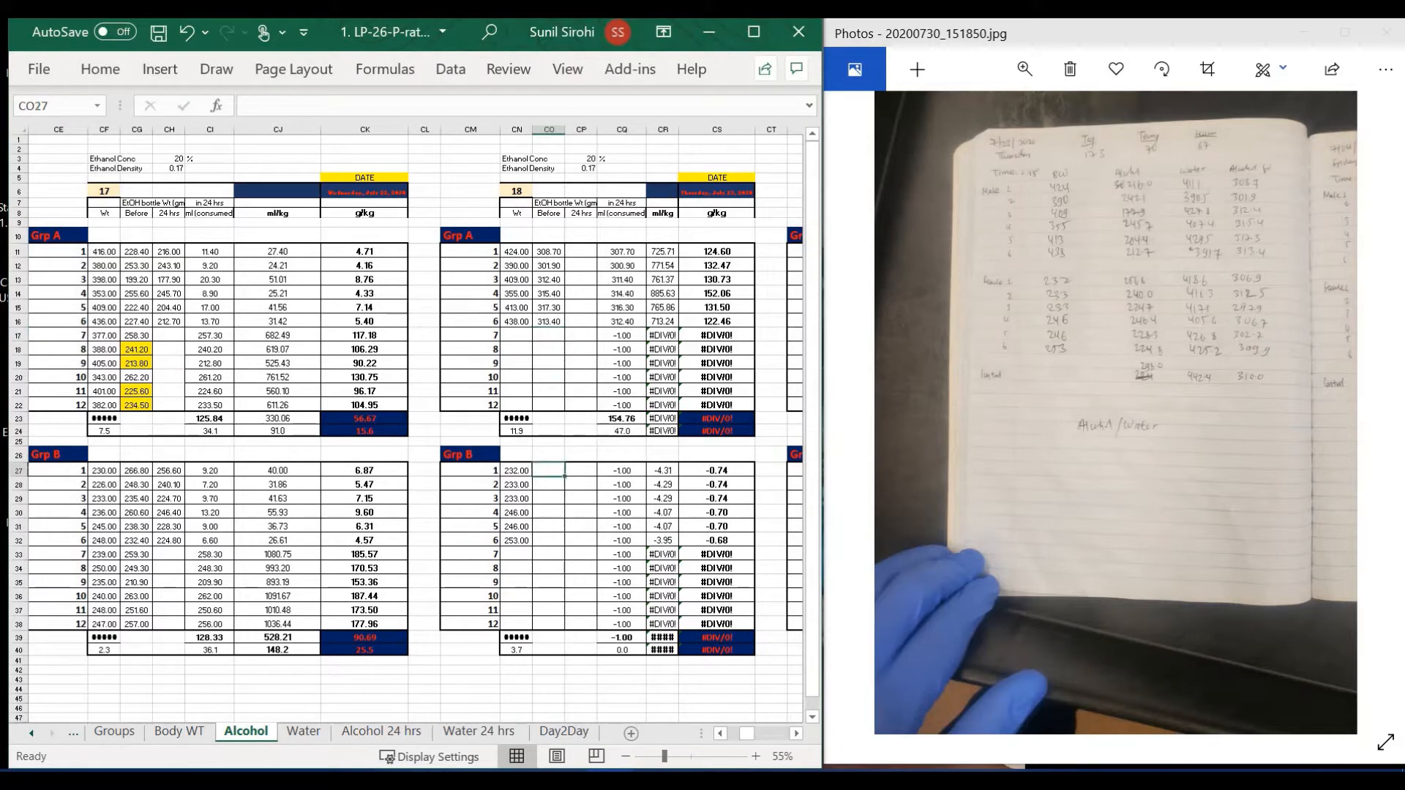
text(306.)
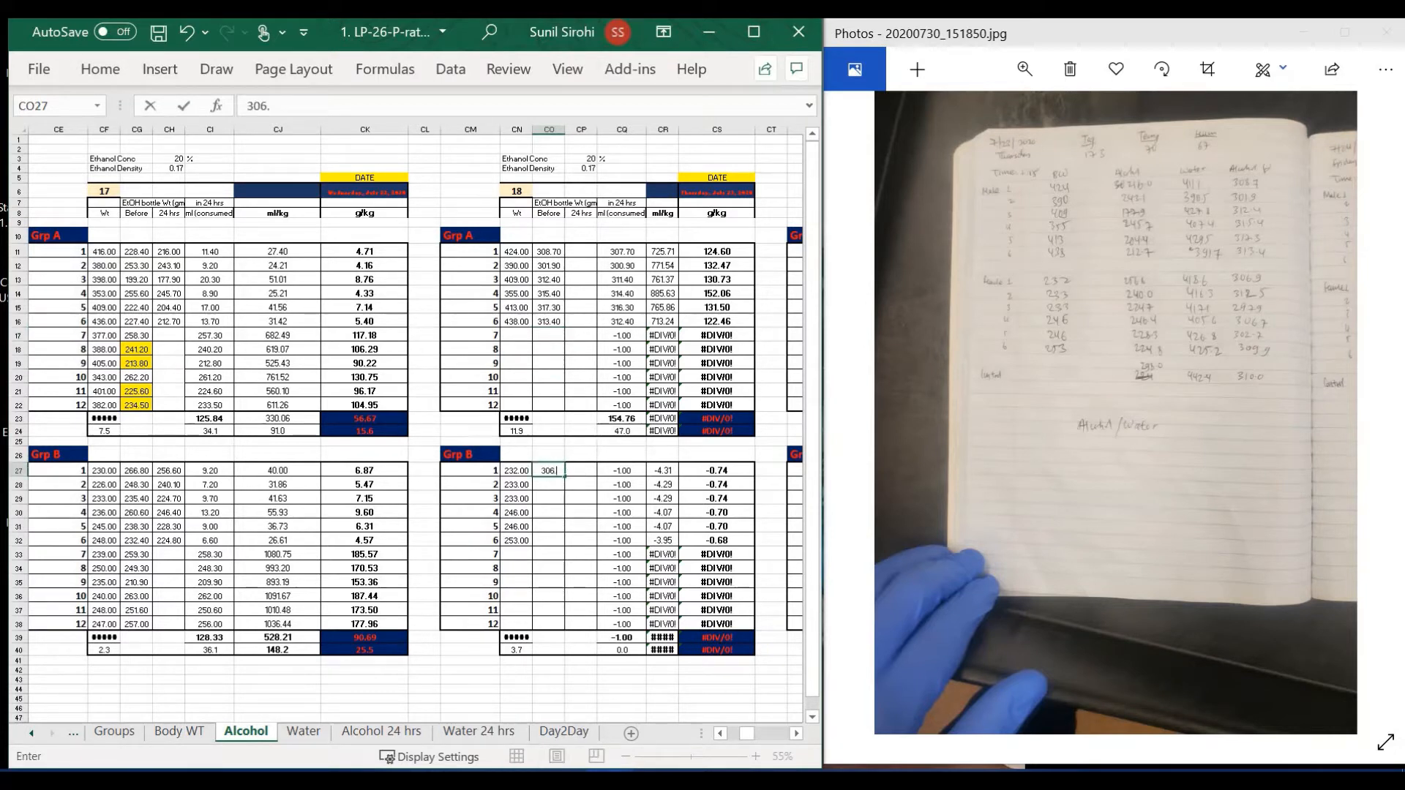
text(90)
key(Return)
text(3)
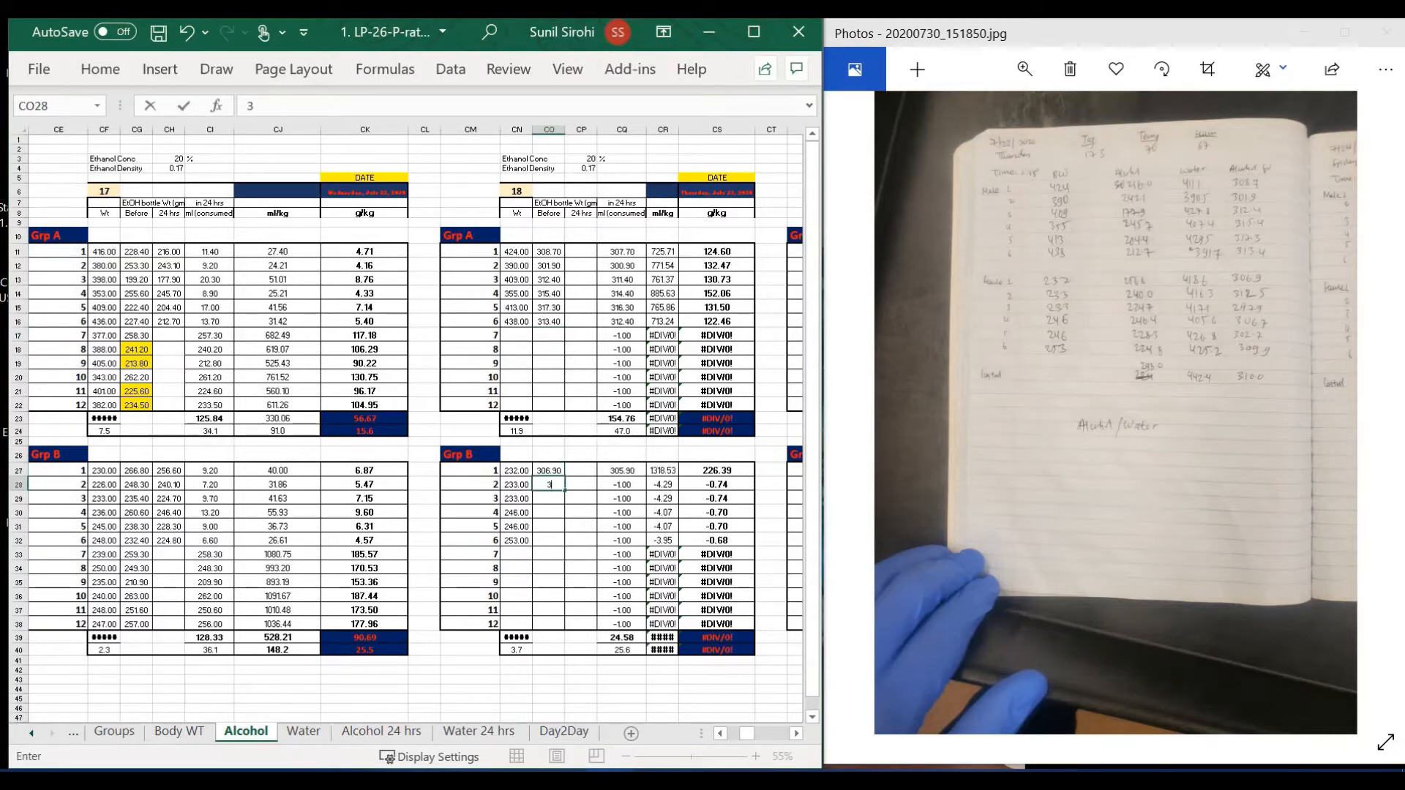
text(12.5)
key(Return)
text(297.9)
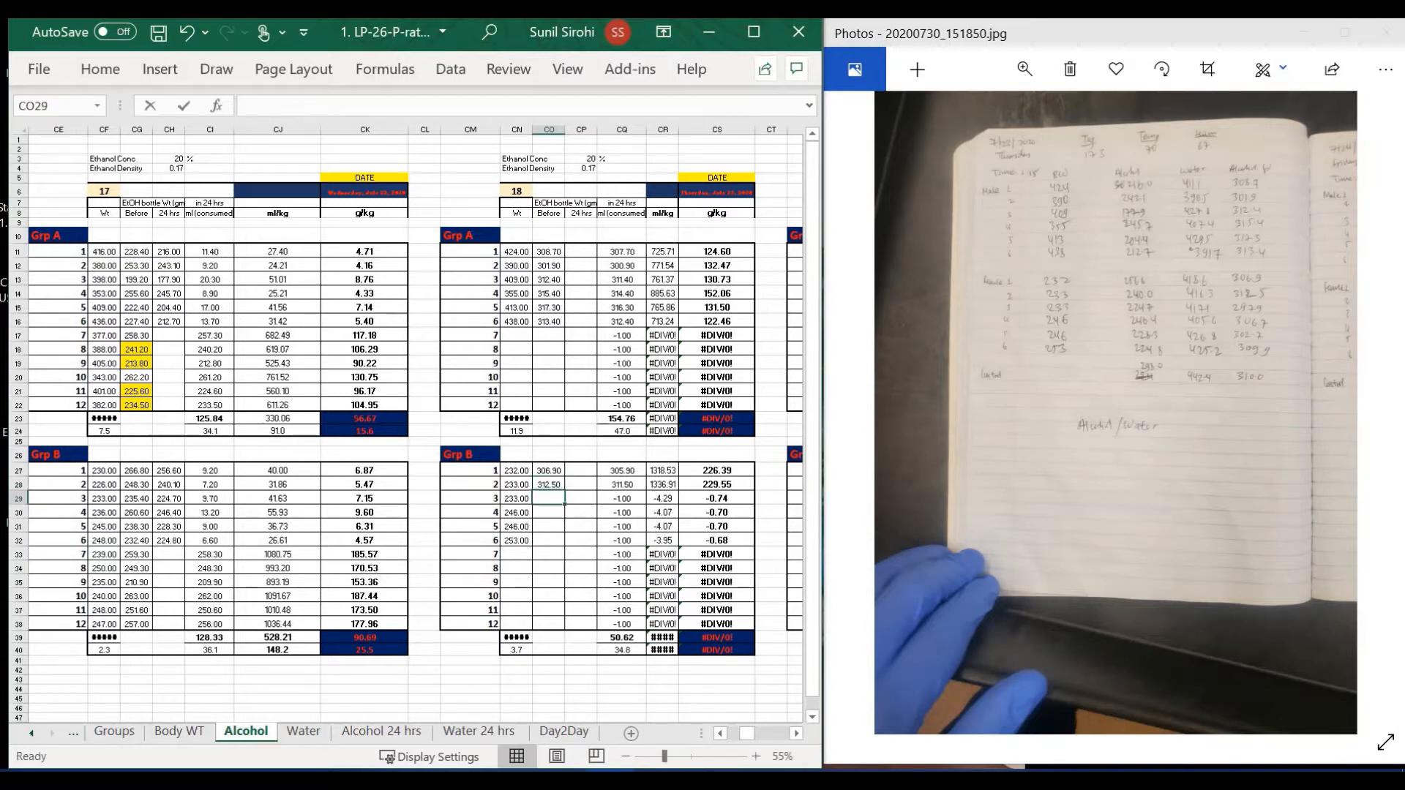
key(Return)
text(306.7)
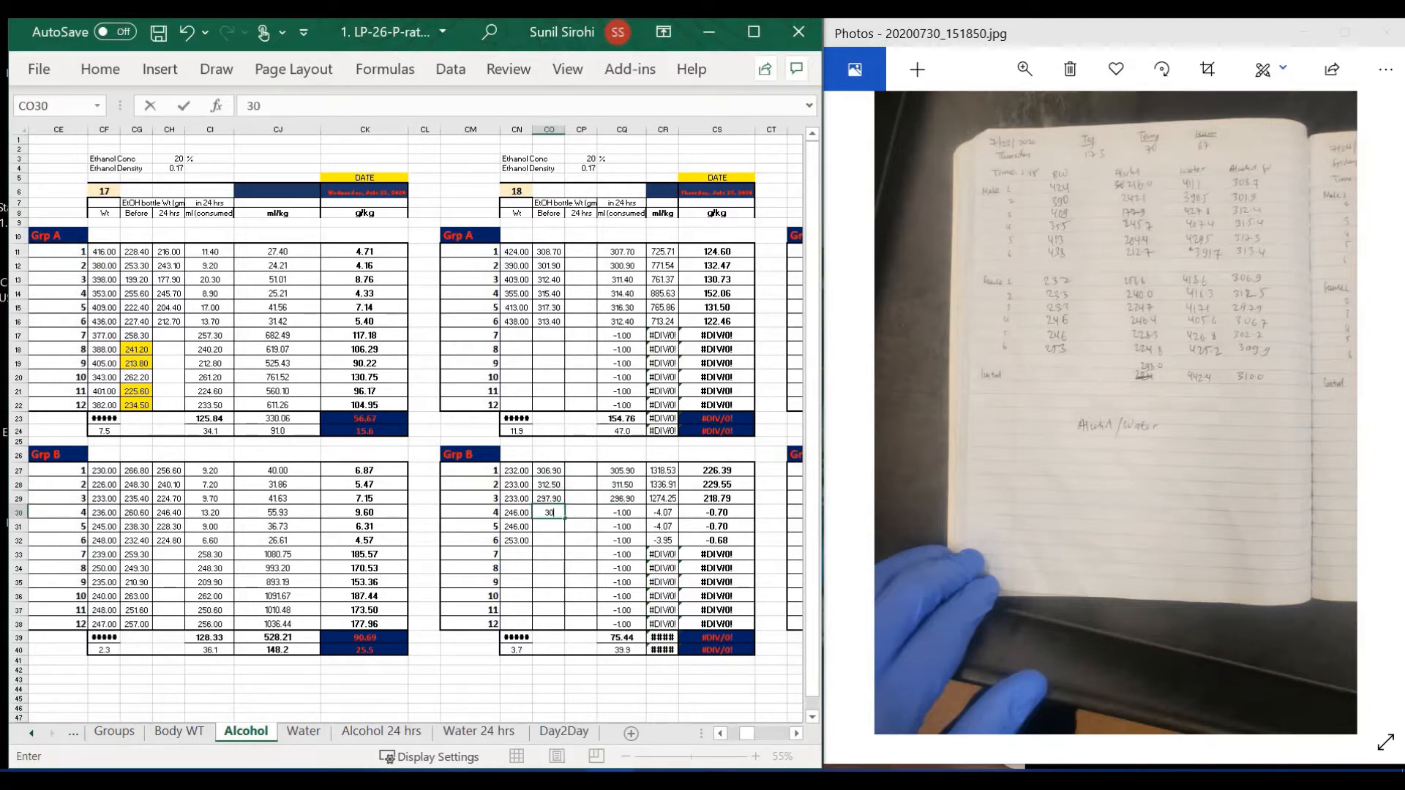
key(Return)
text(301.7)
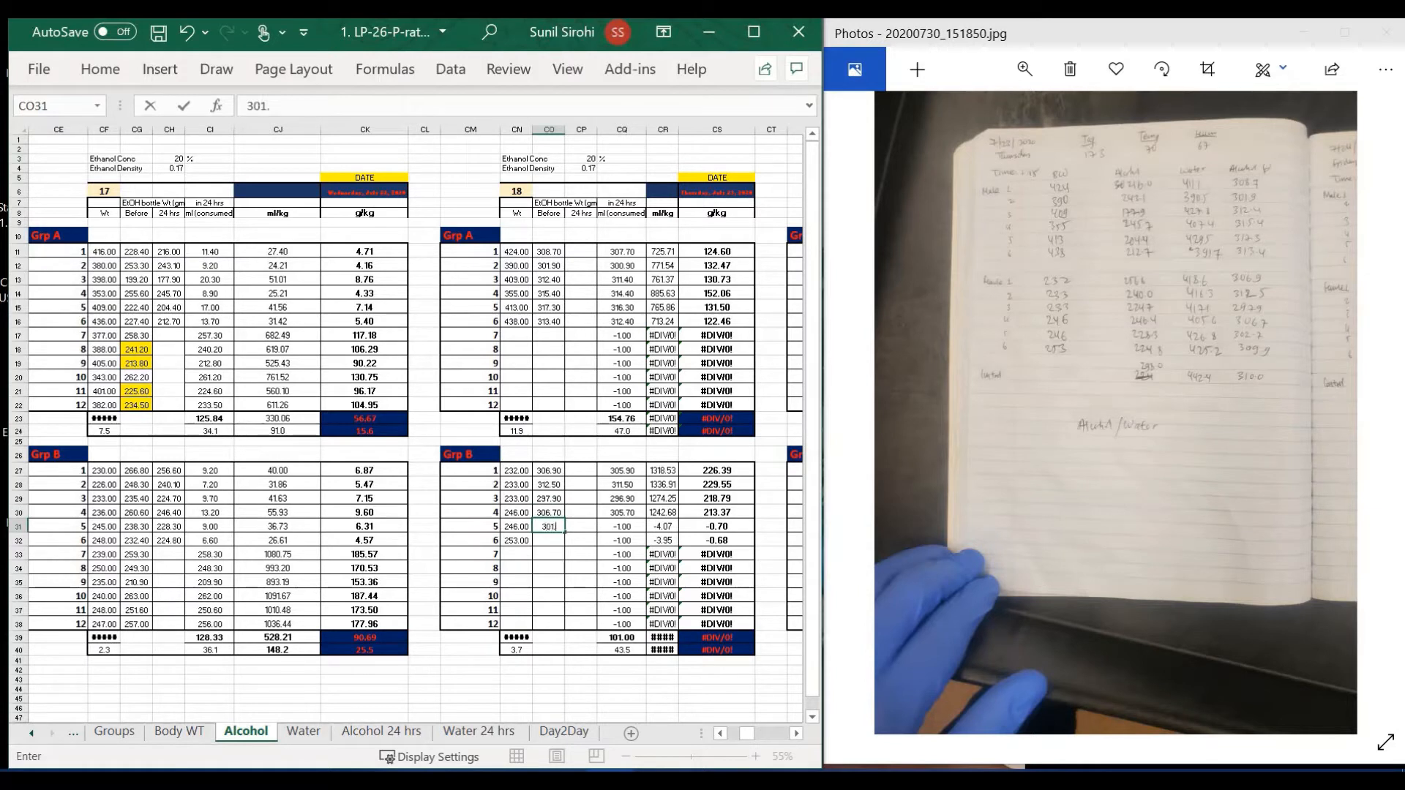
key(ctrl+Return)
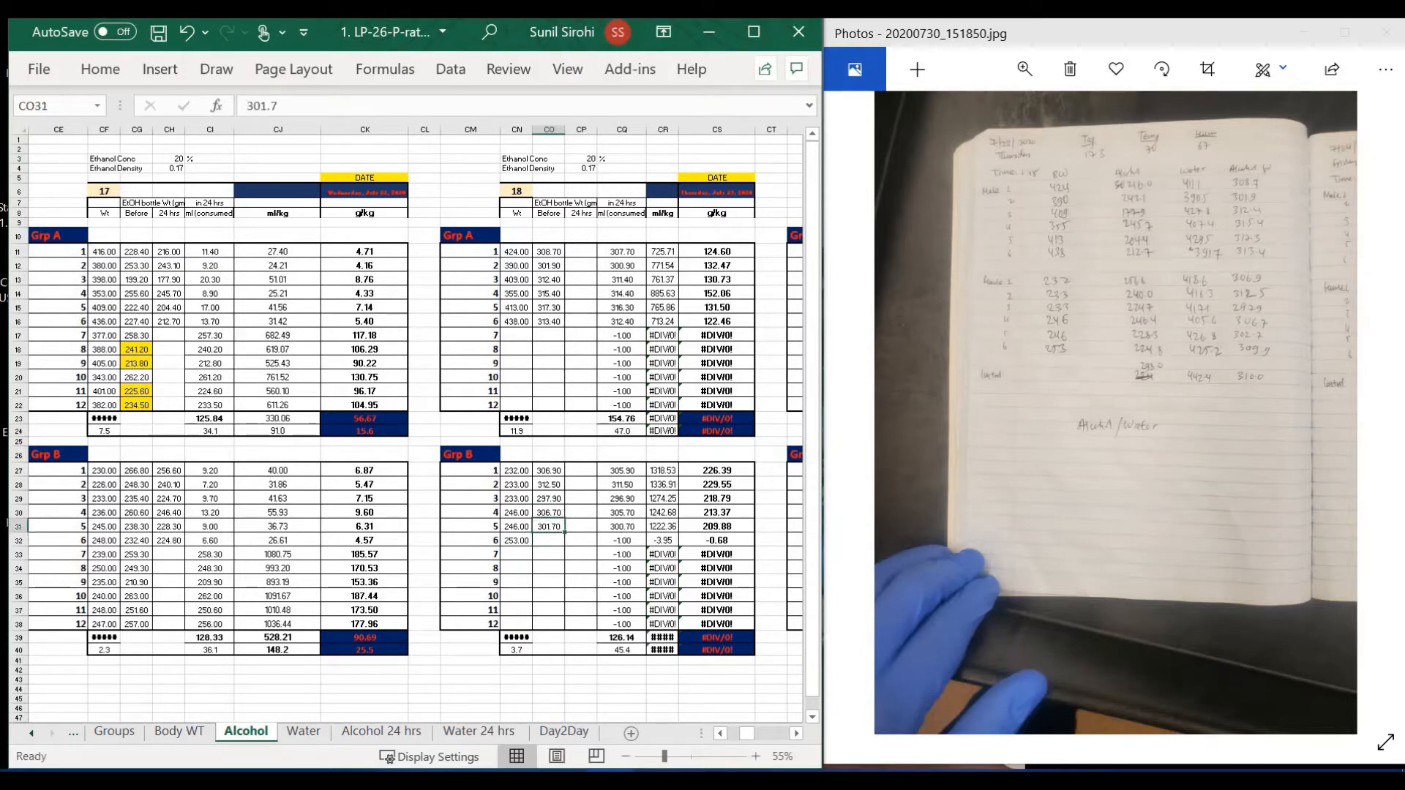
text(302.7)
key(Return)
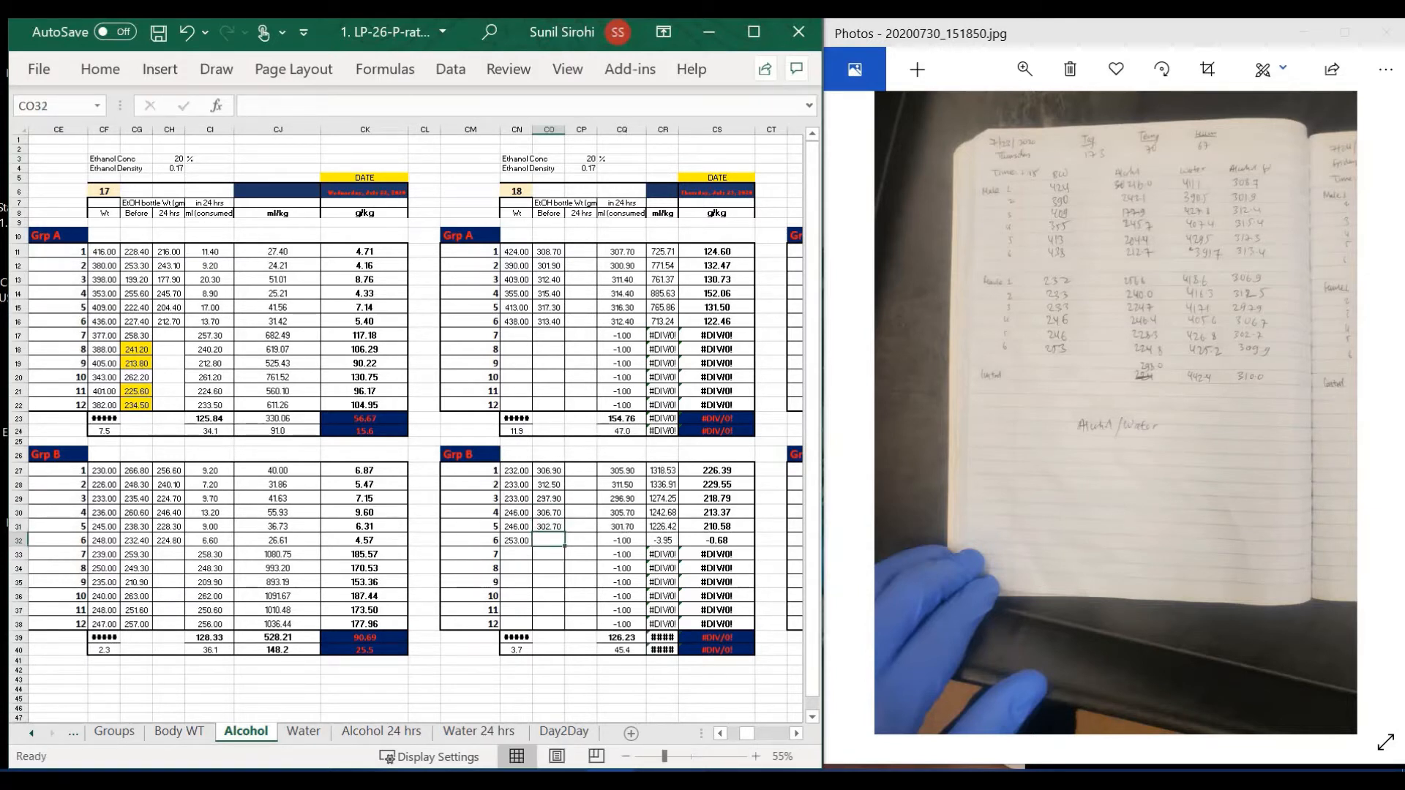
text(309.9)
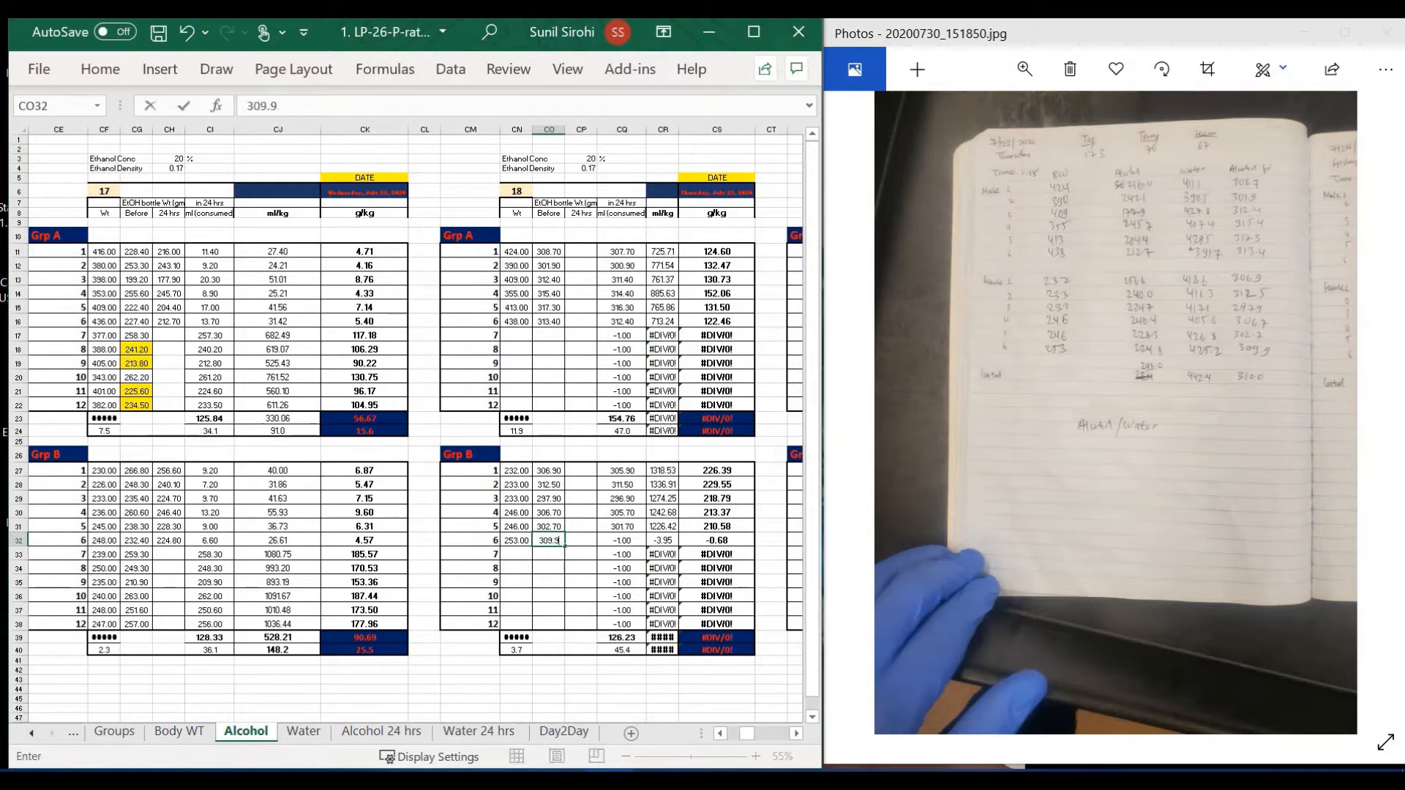
key(Return)
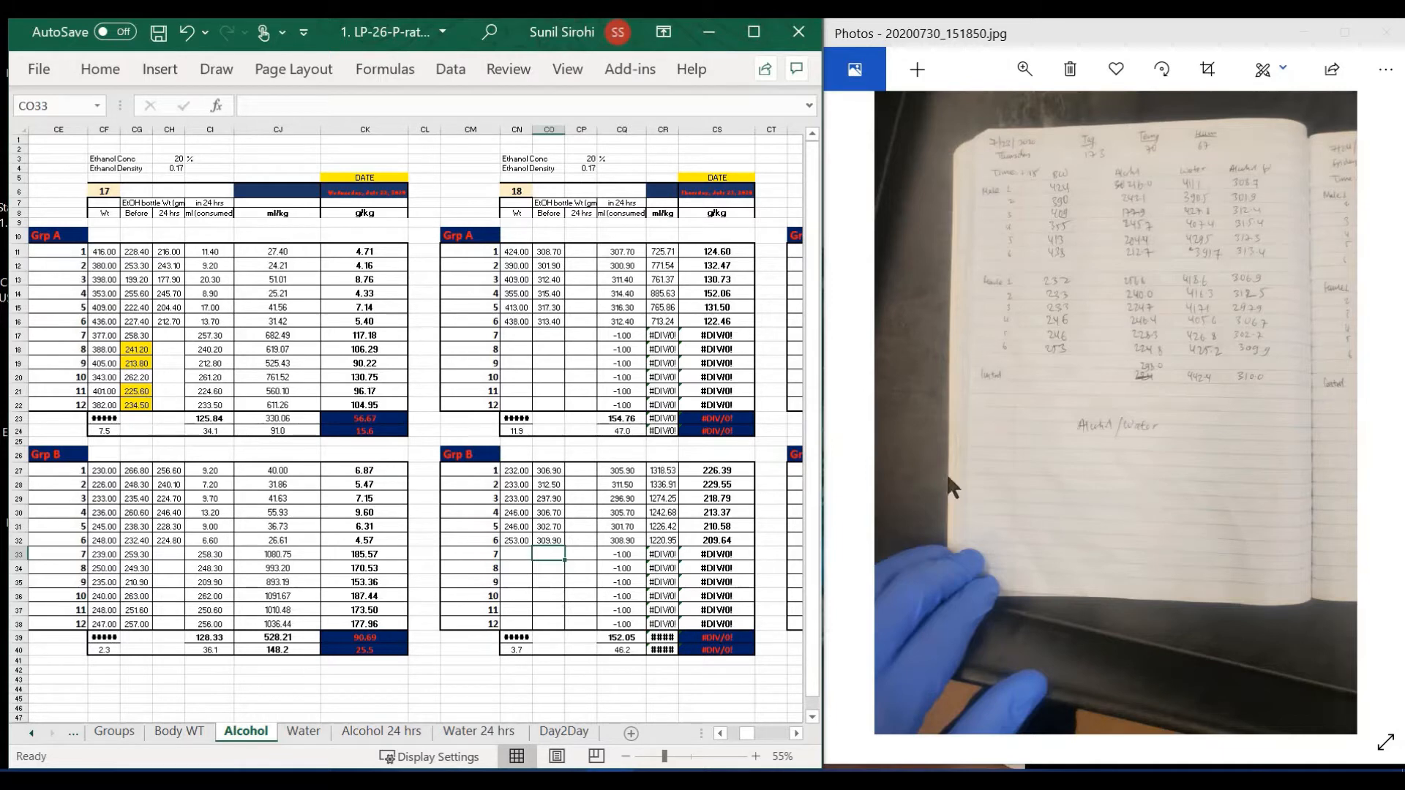
From notebook photo 20200730_151853.jpg, enter the Grp A 24 hrs bottle weights 294.5, 295, 293.5, 308, 302.6 and 294.1 in CP11:CP16.
mouse_move(1356, 396)
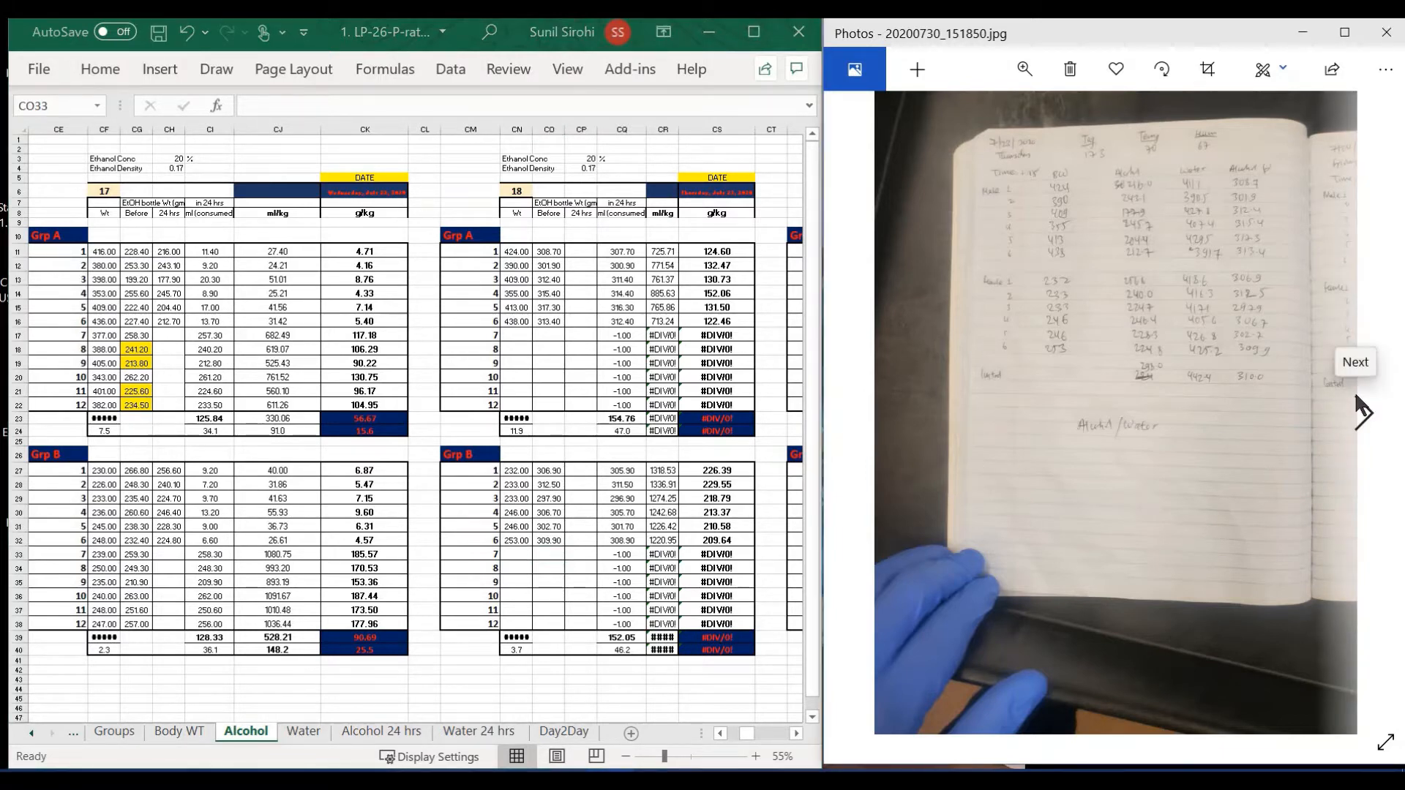
click(1360, 408)
click(581, 251)
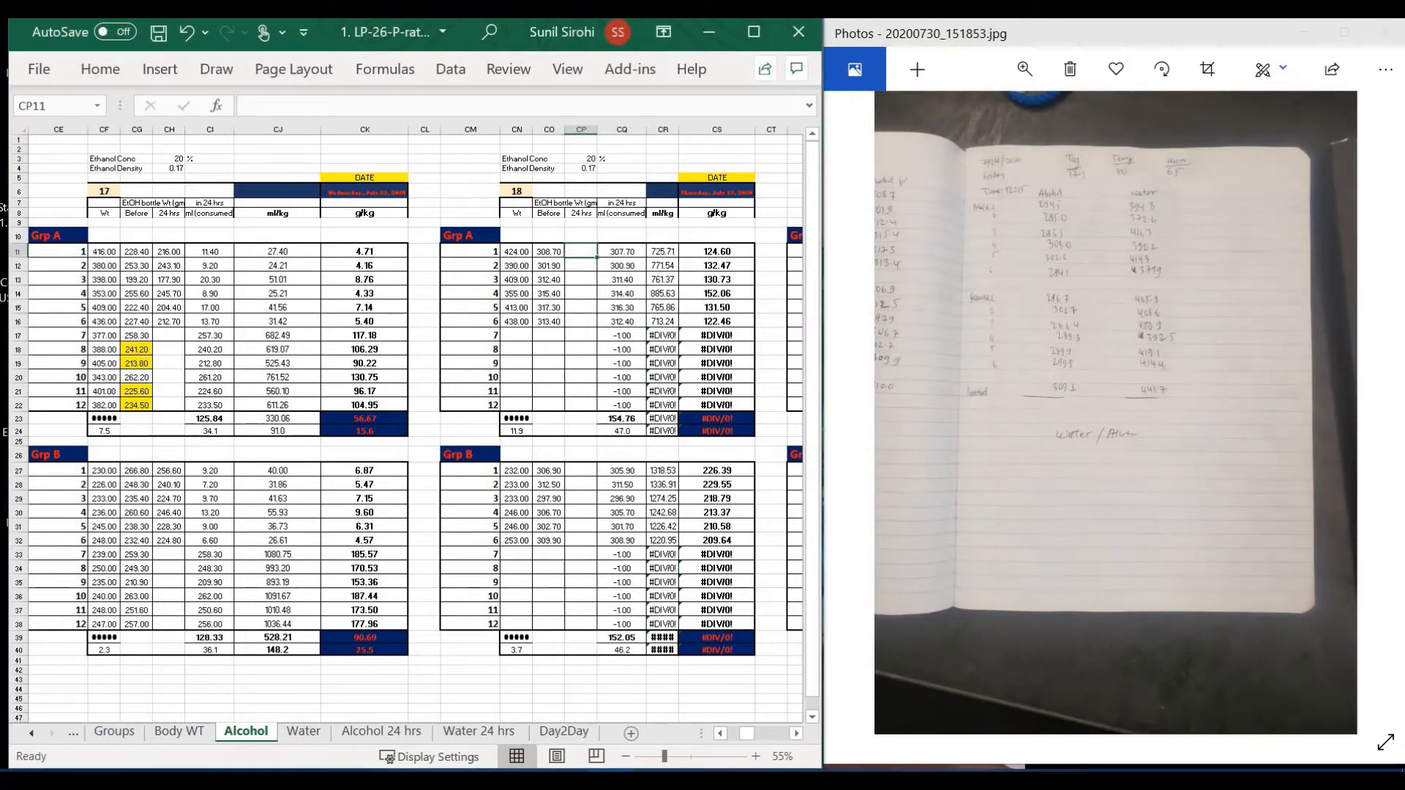
text(294.5)
key(Return)
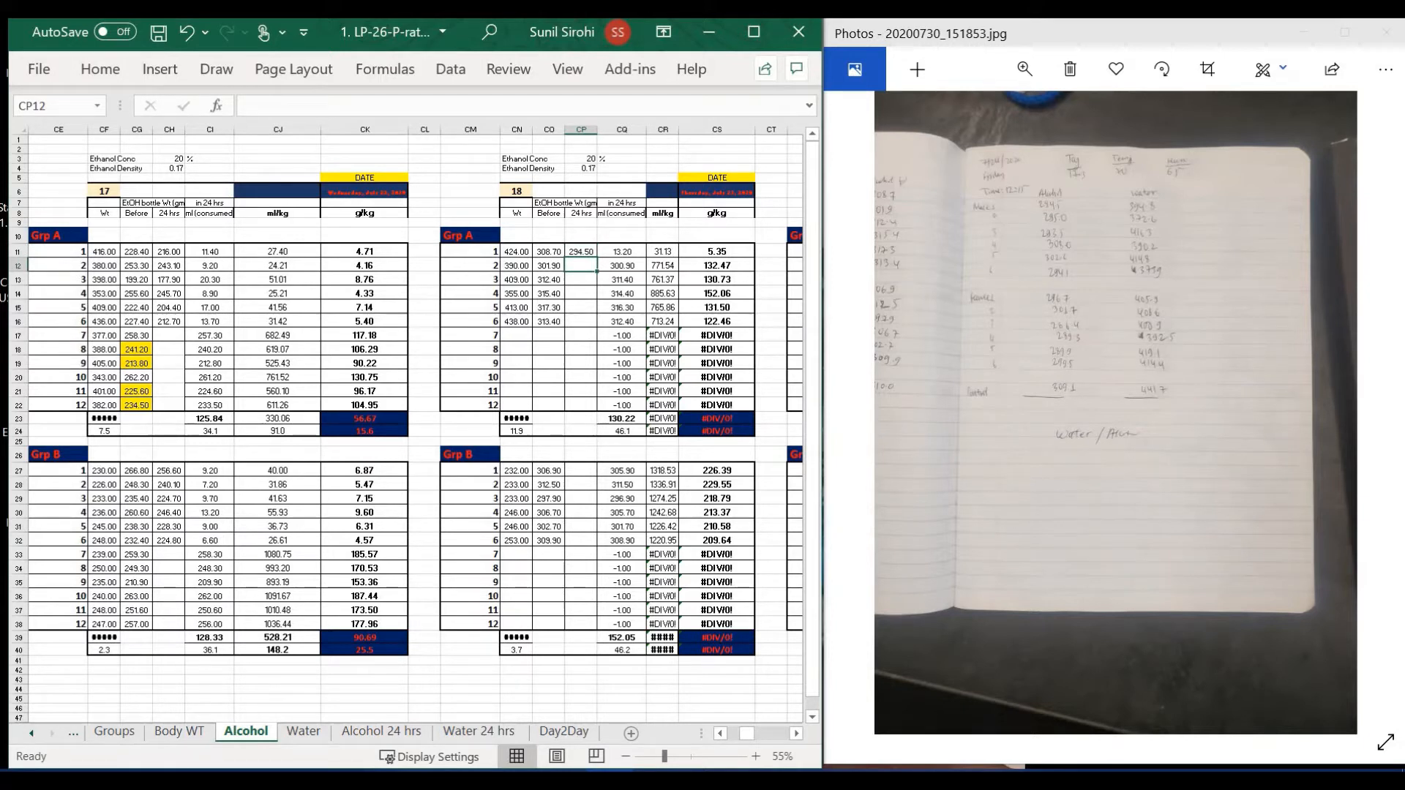
text(295)
key(Return)
text(293.5)
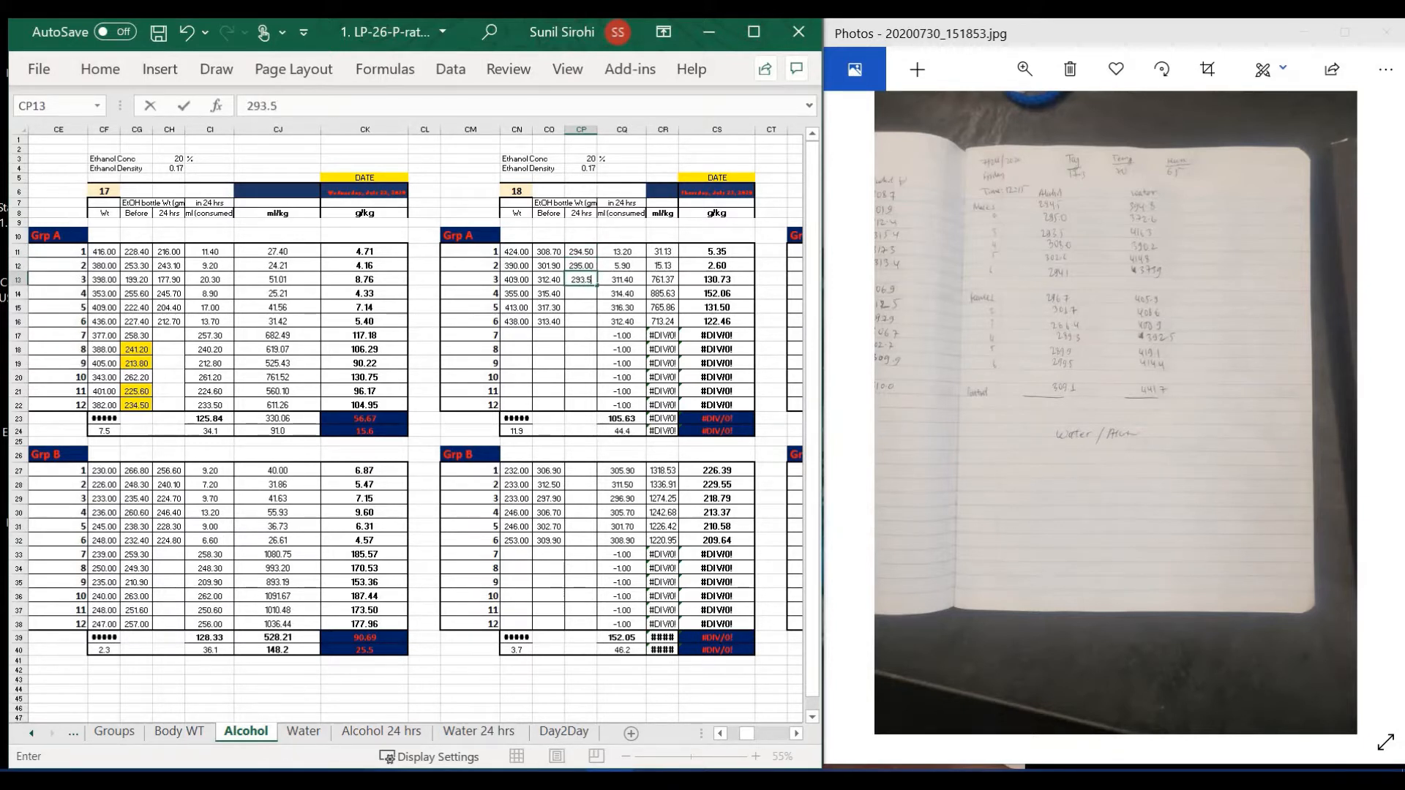
key(Return)
text(308)
key(Return)
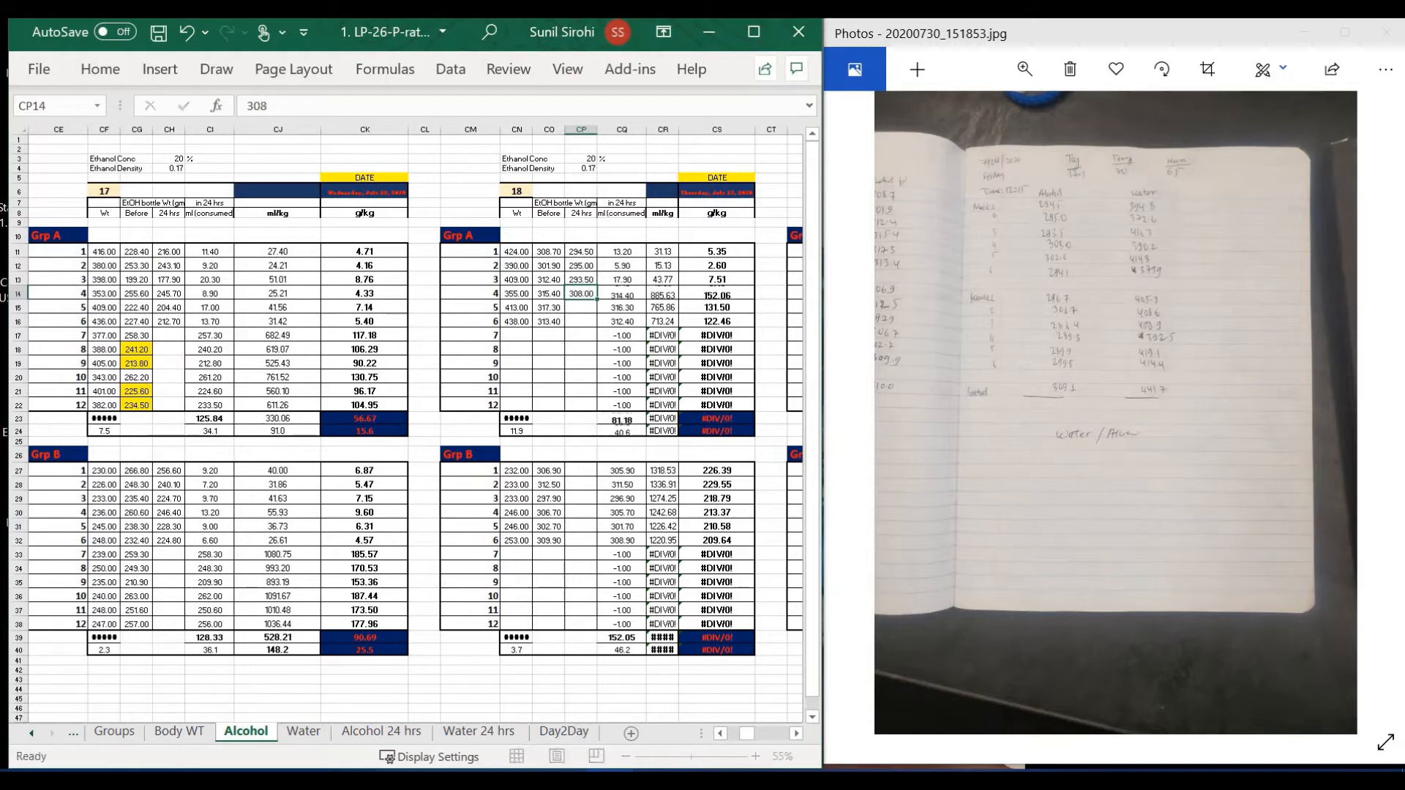
text(302.6)
key(Return)
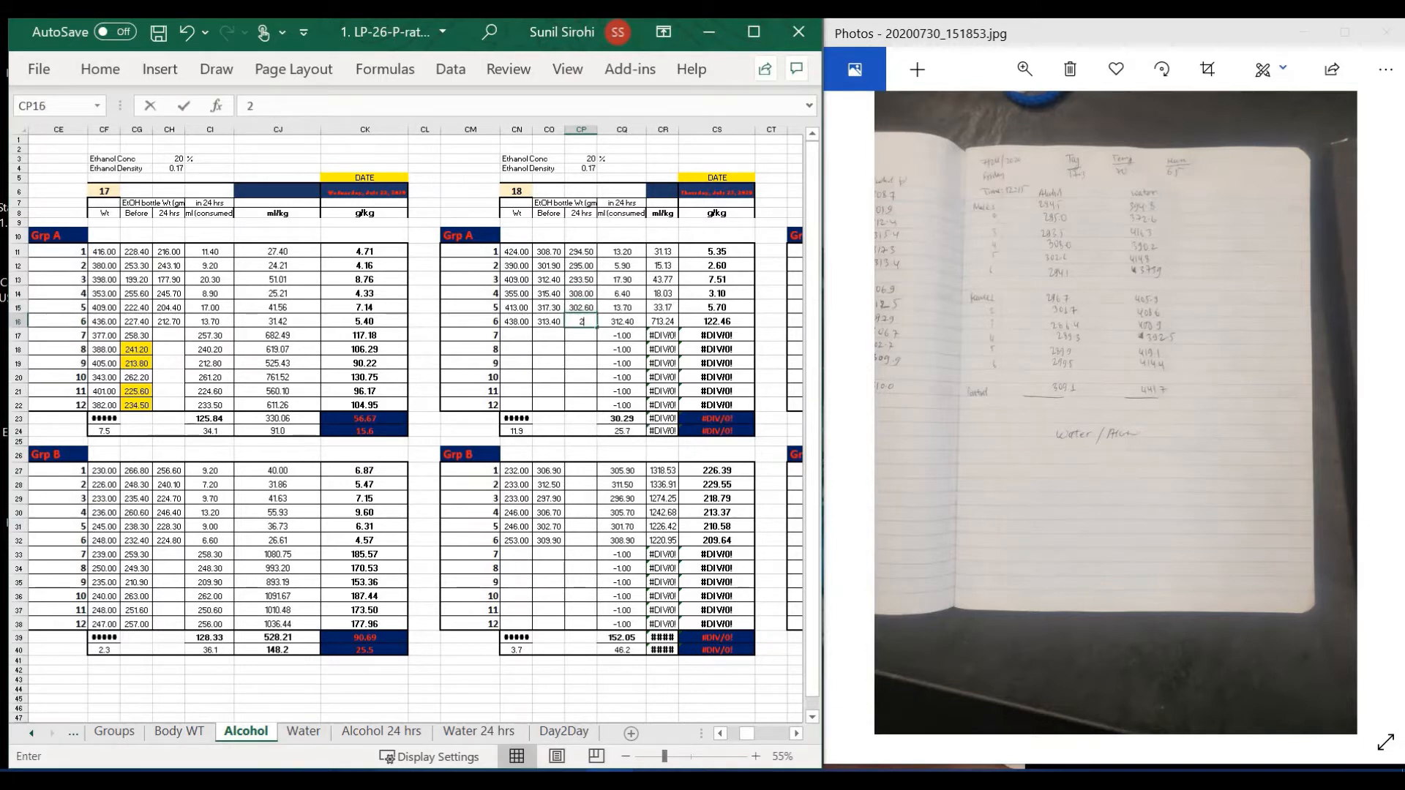
text(294.4)
key(BackSpace)
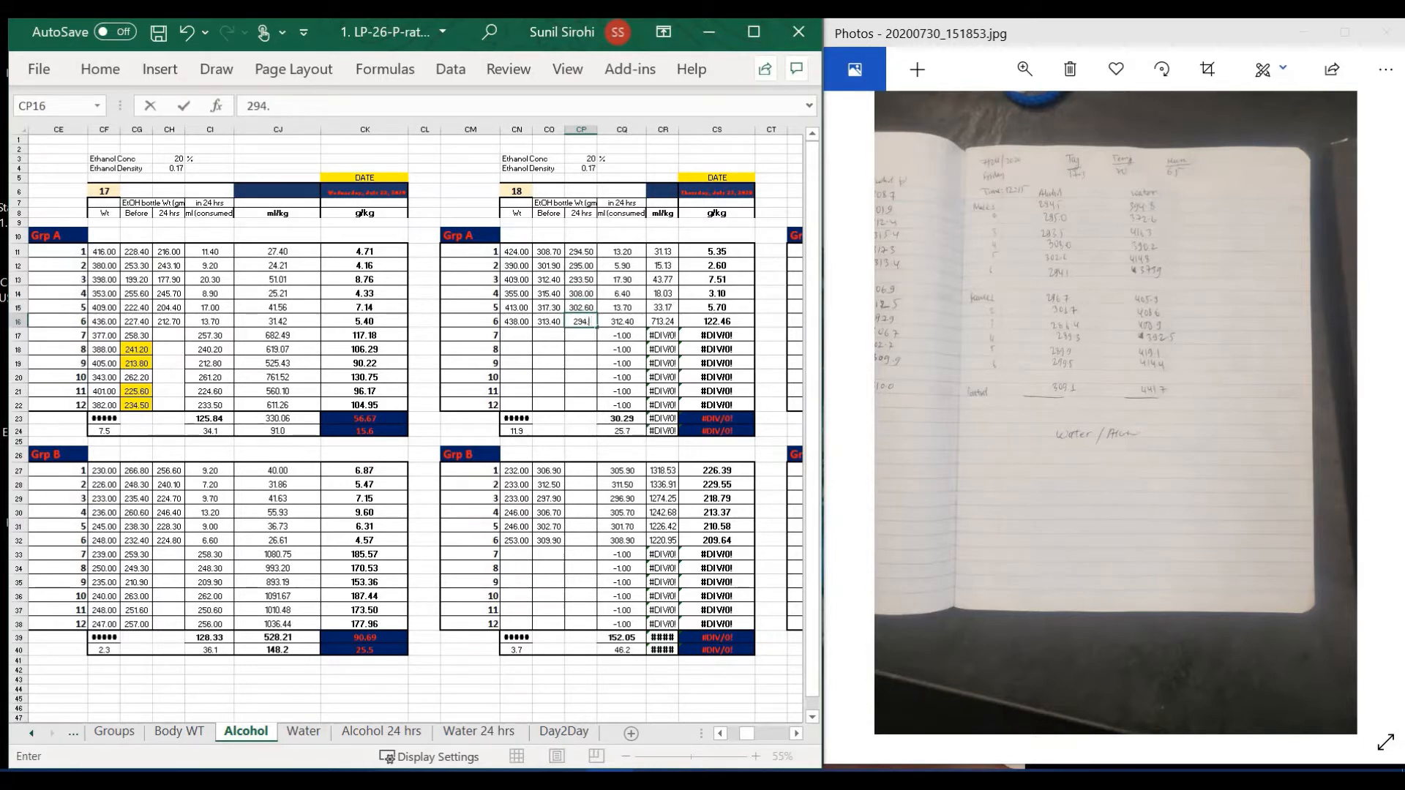
text(1)
key(Return)
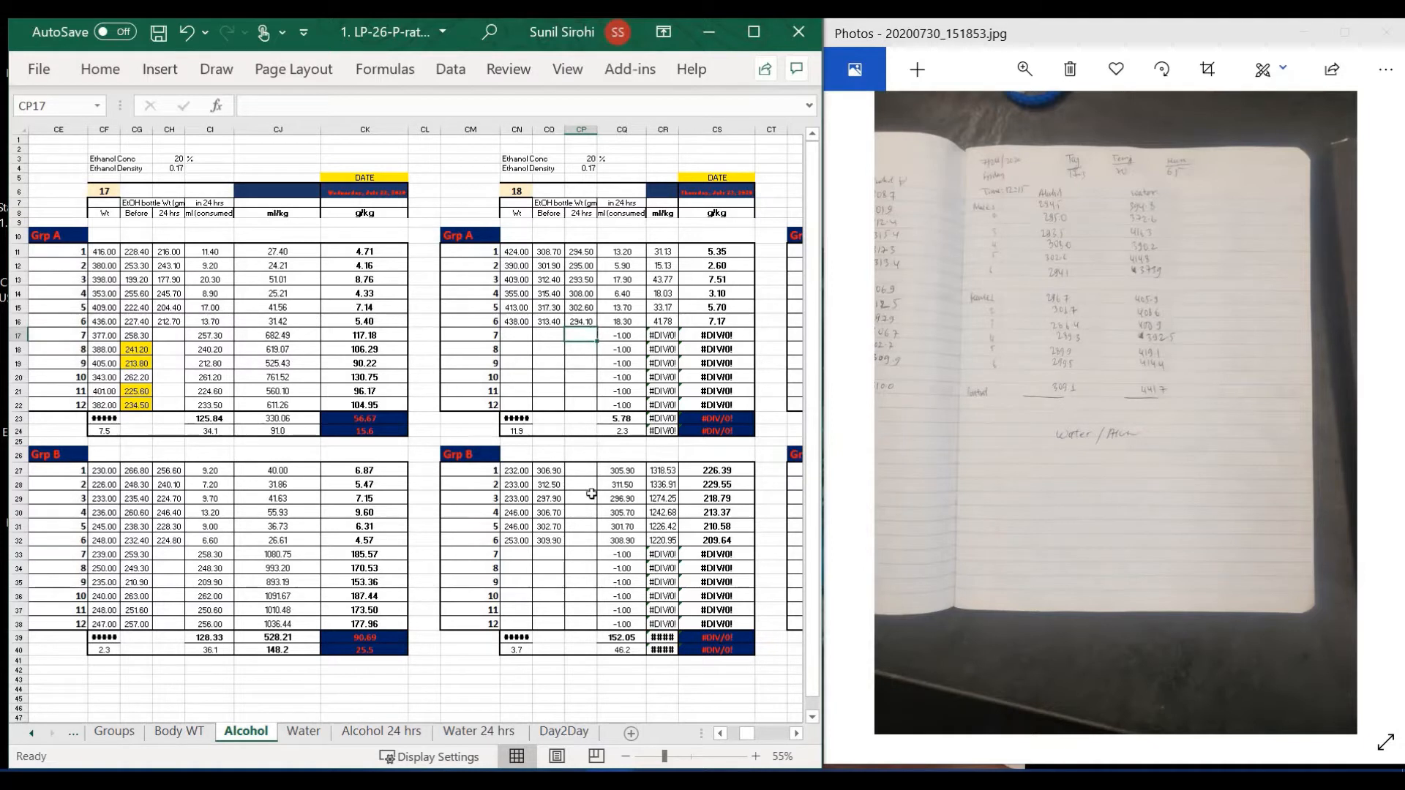
Enter the Grp B 24 hrs bottle weights 296.7, 301.7, 286.4, 289.3, 289.9 and 299.5 in CP27:CP32.
click(582, 472)
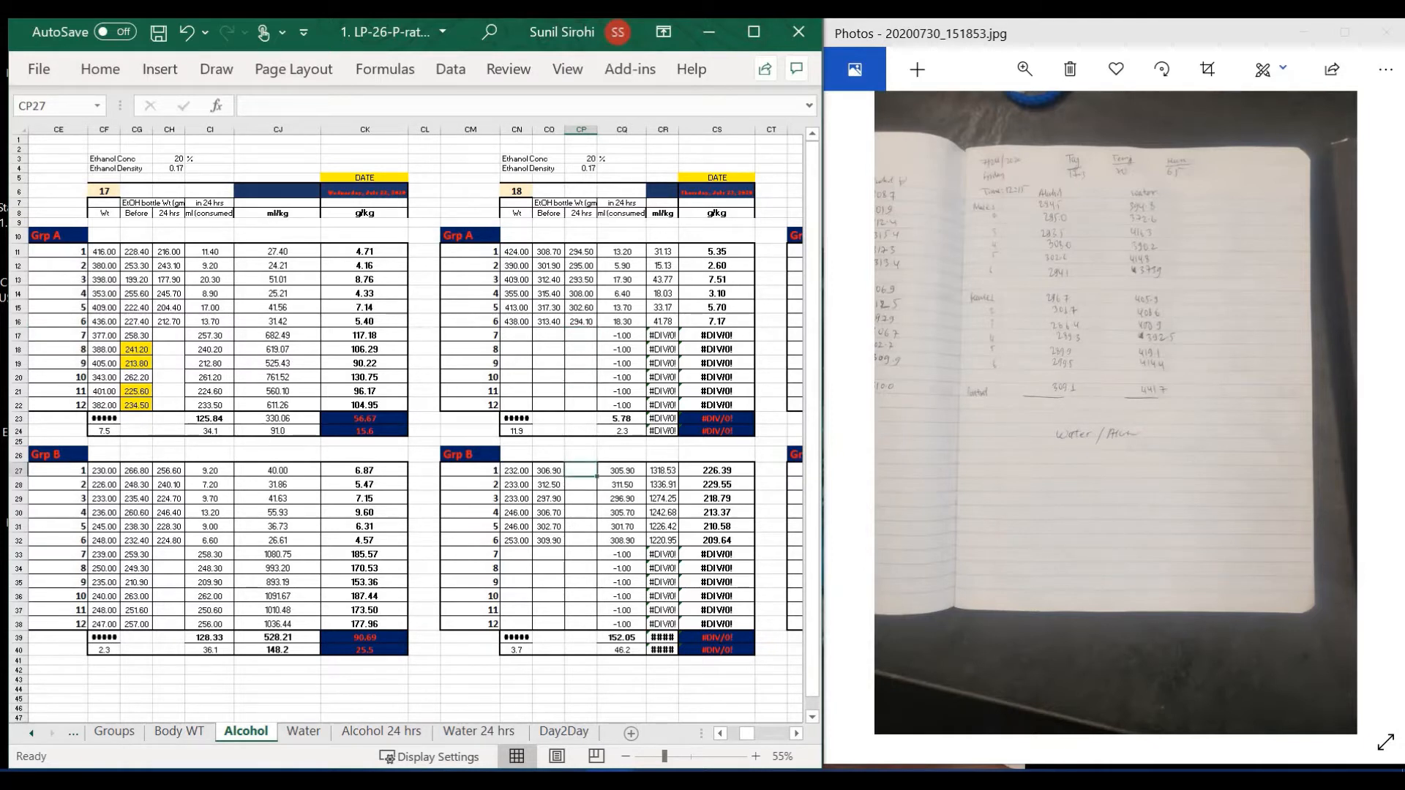
text(296.70)
key(Return)
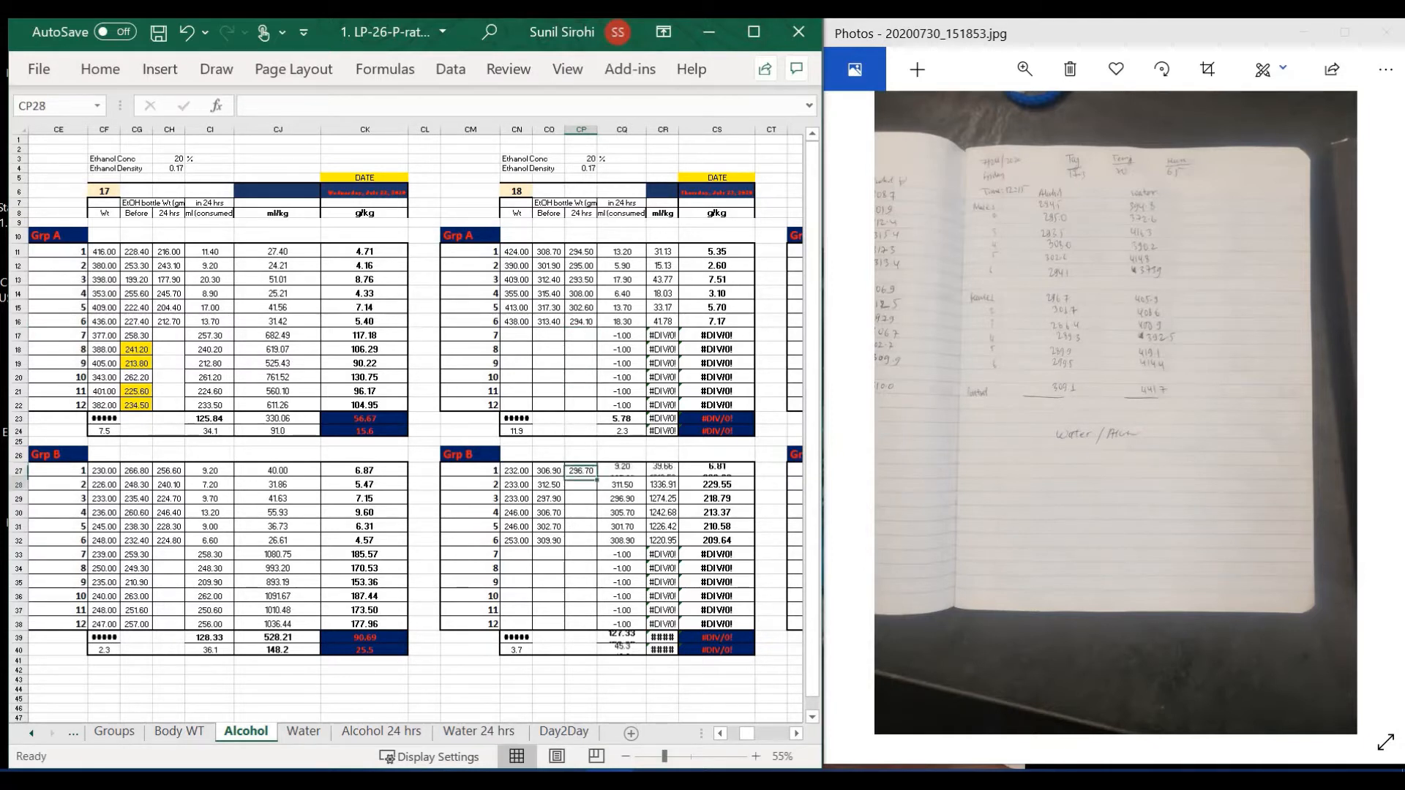
text(301.70)
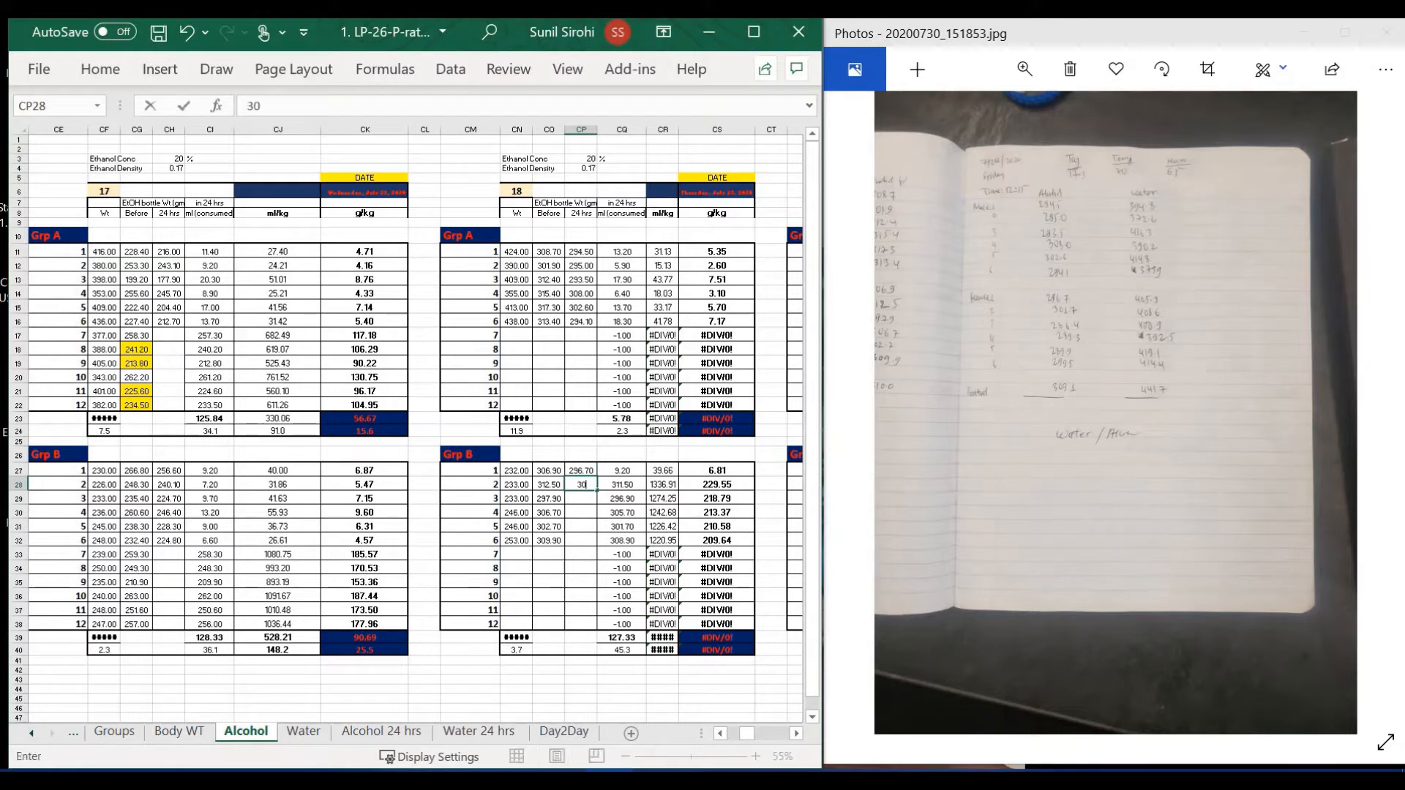
key(Return)
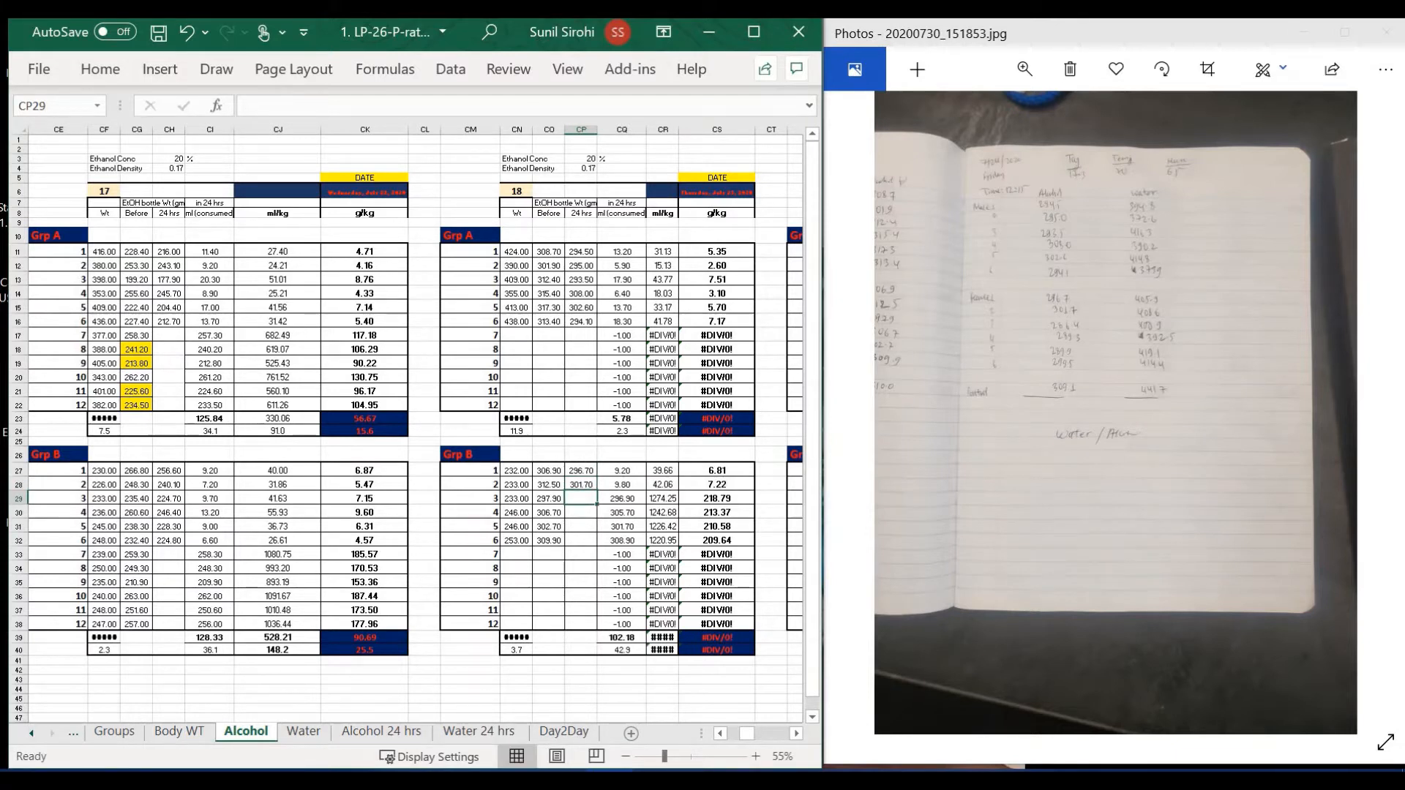
text(286.40)
key(Return)
text(2)
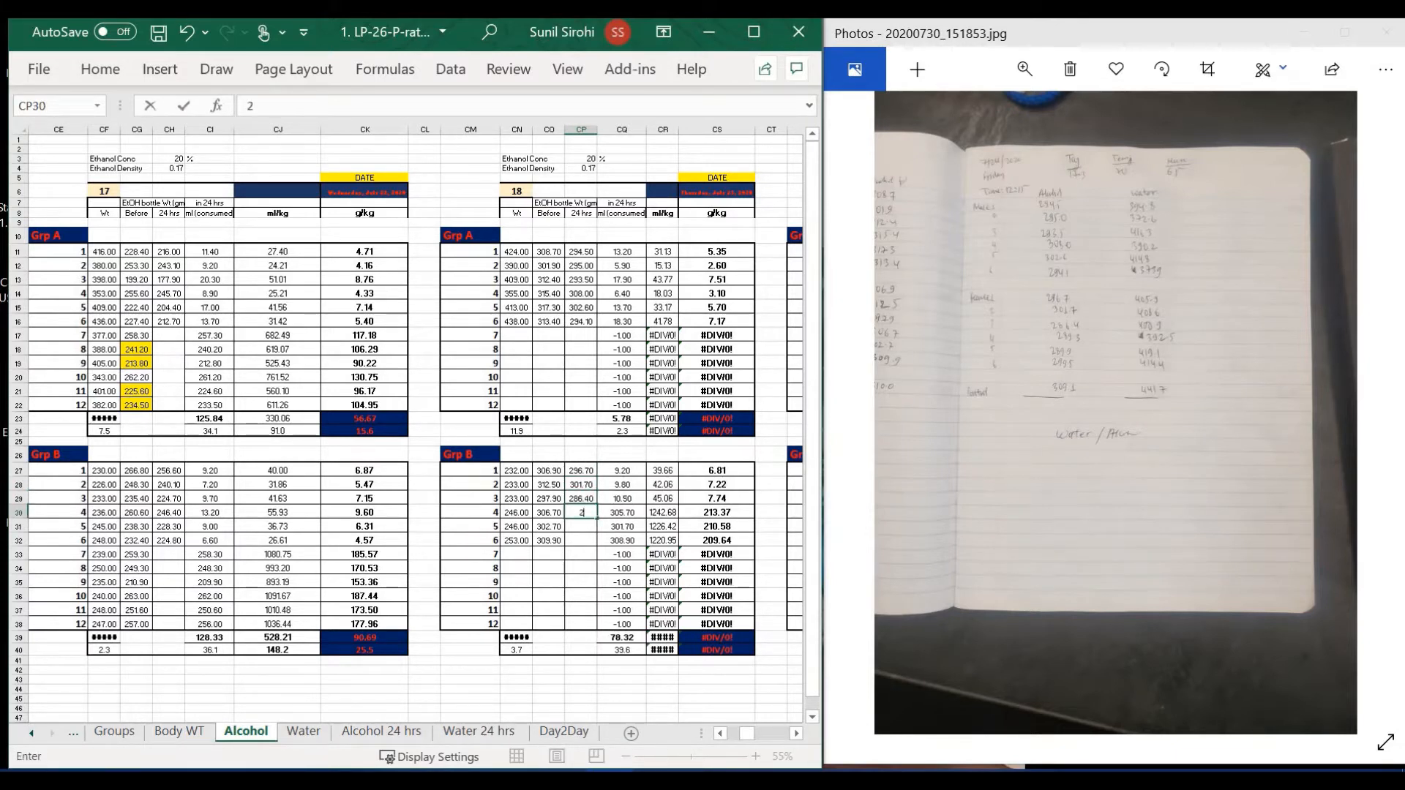
text(89.30)
key(Return)
text(2)
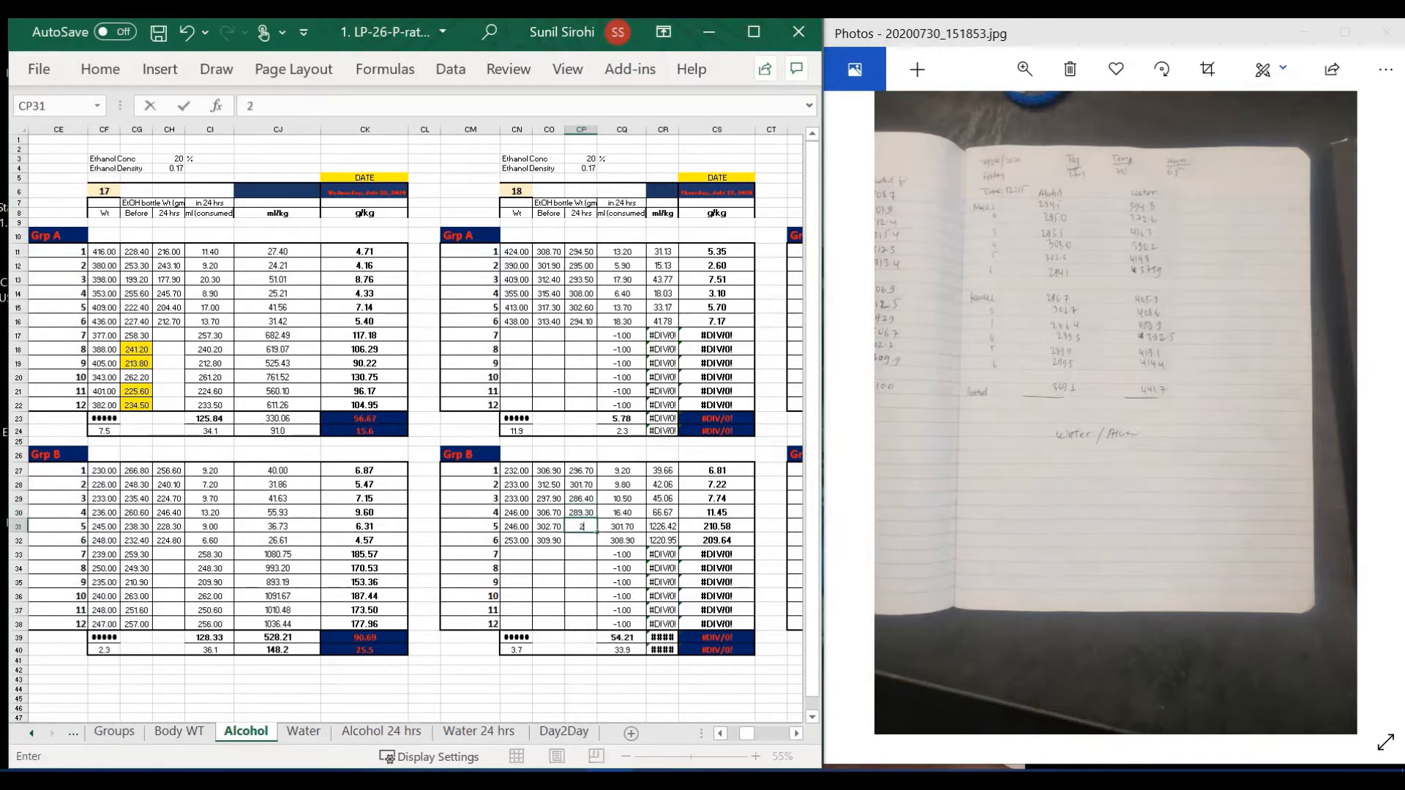
text(89.90)
key(Return)
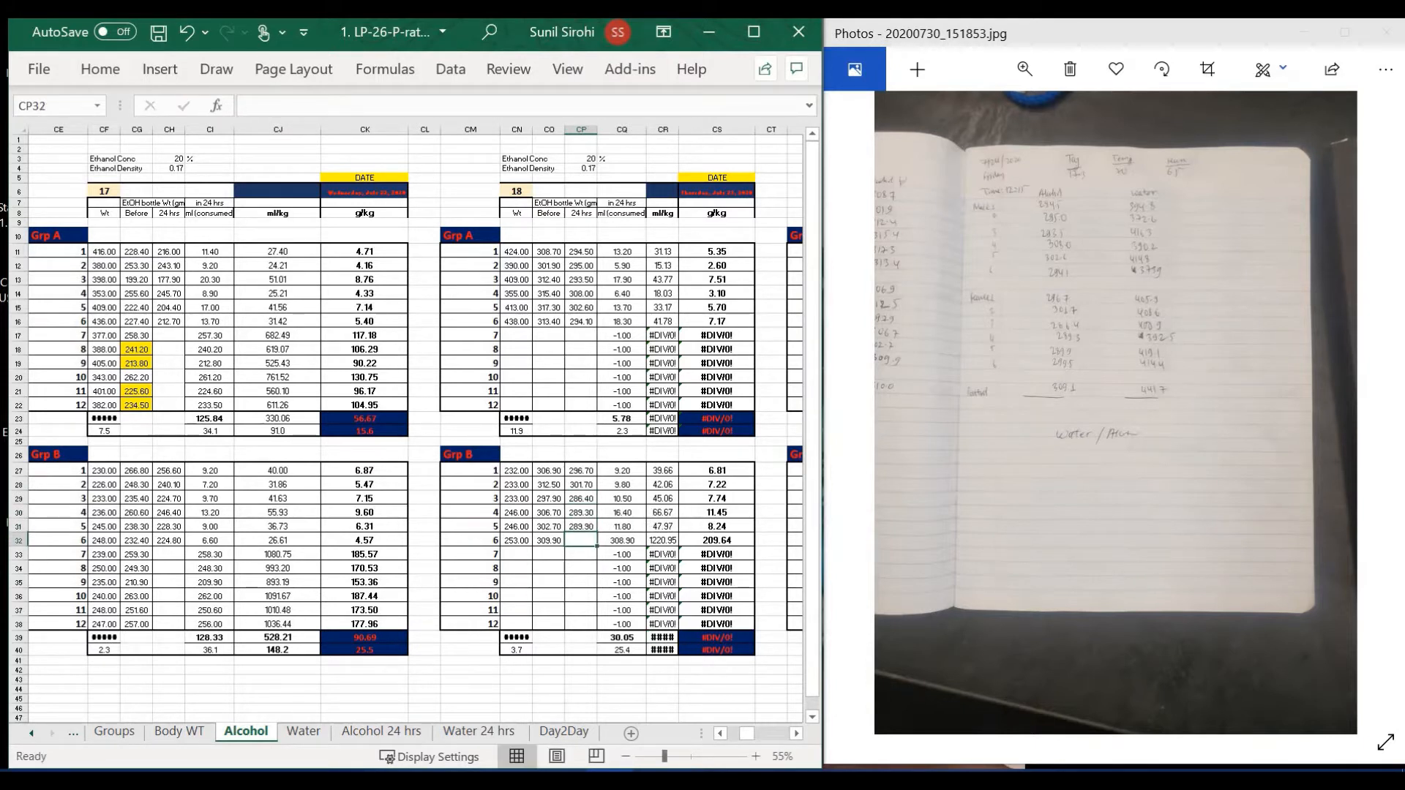
text(299.50)
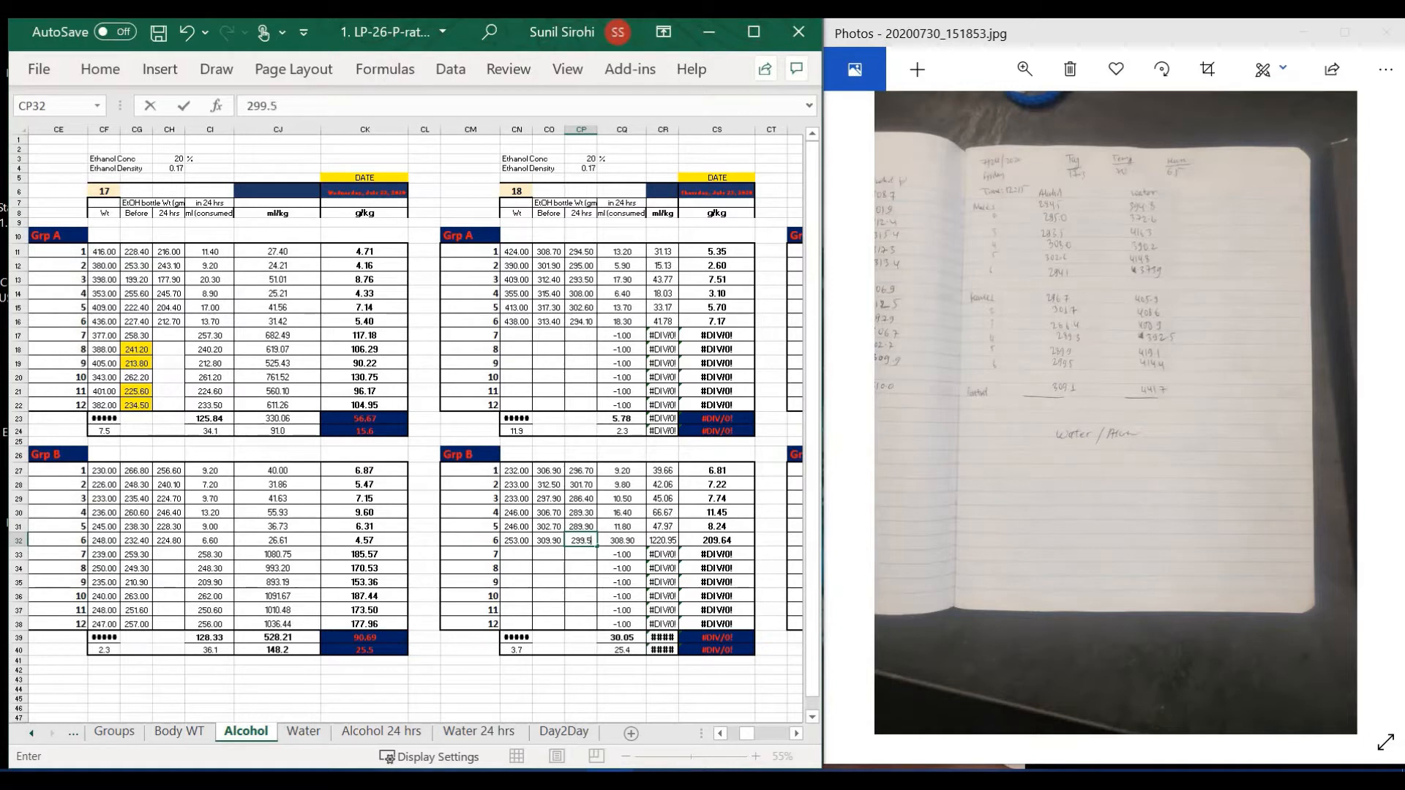
key(Return)
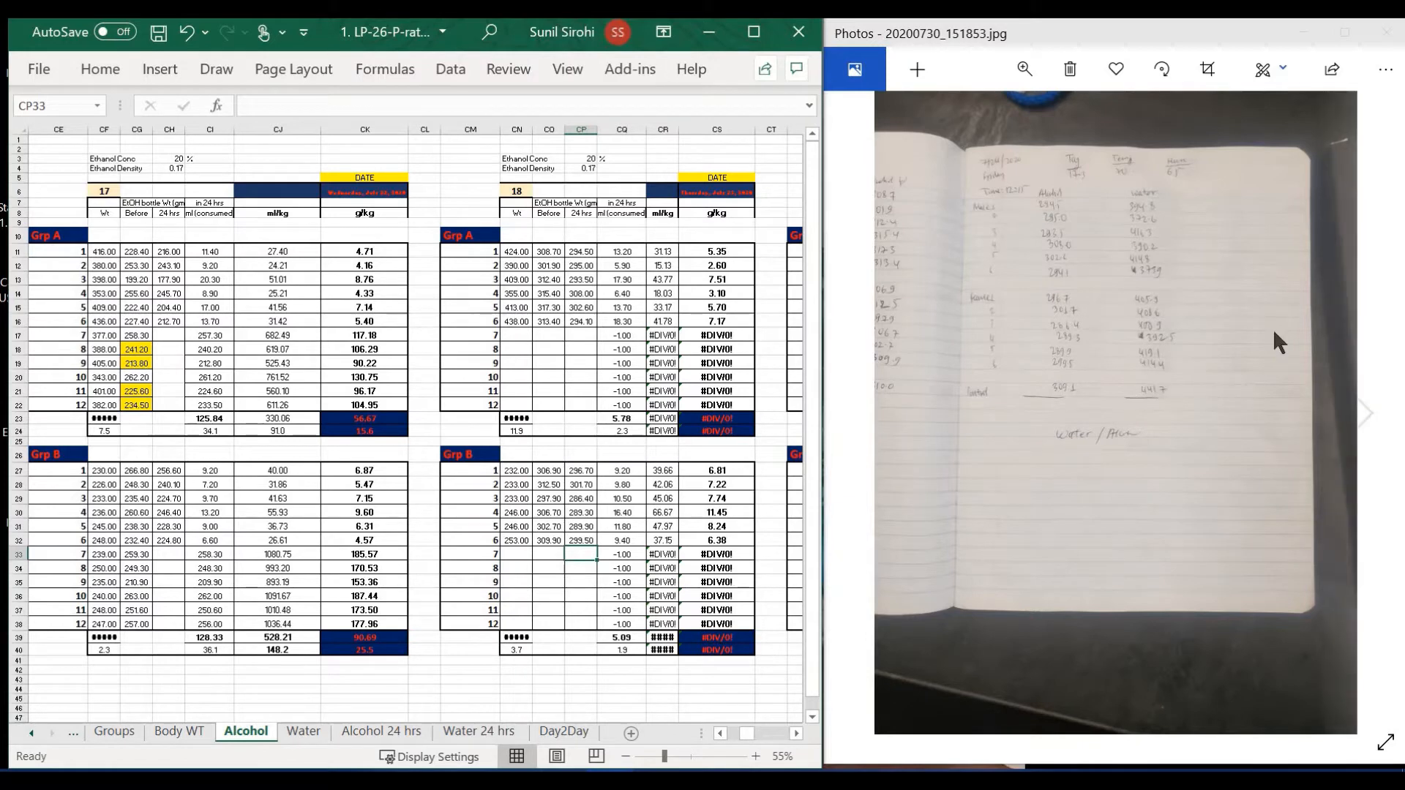
Compare notebook photo 20200730_151857.jpg with 20200730_151853.jpg, ending on 20200730_151857.jpg.
click(1361, 406)
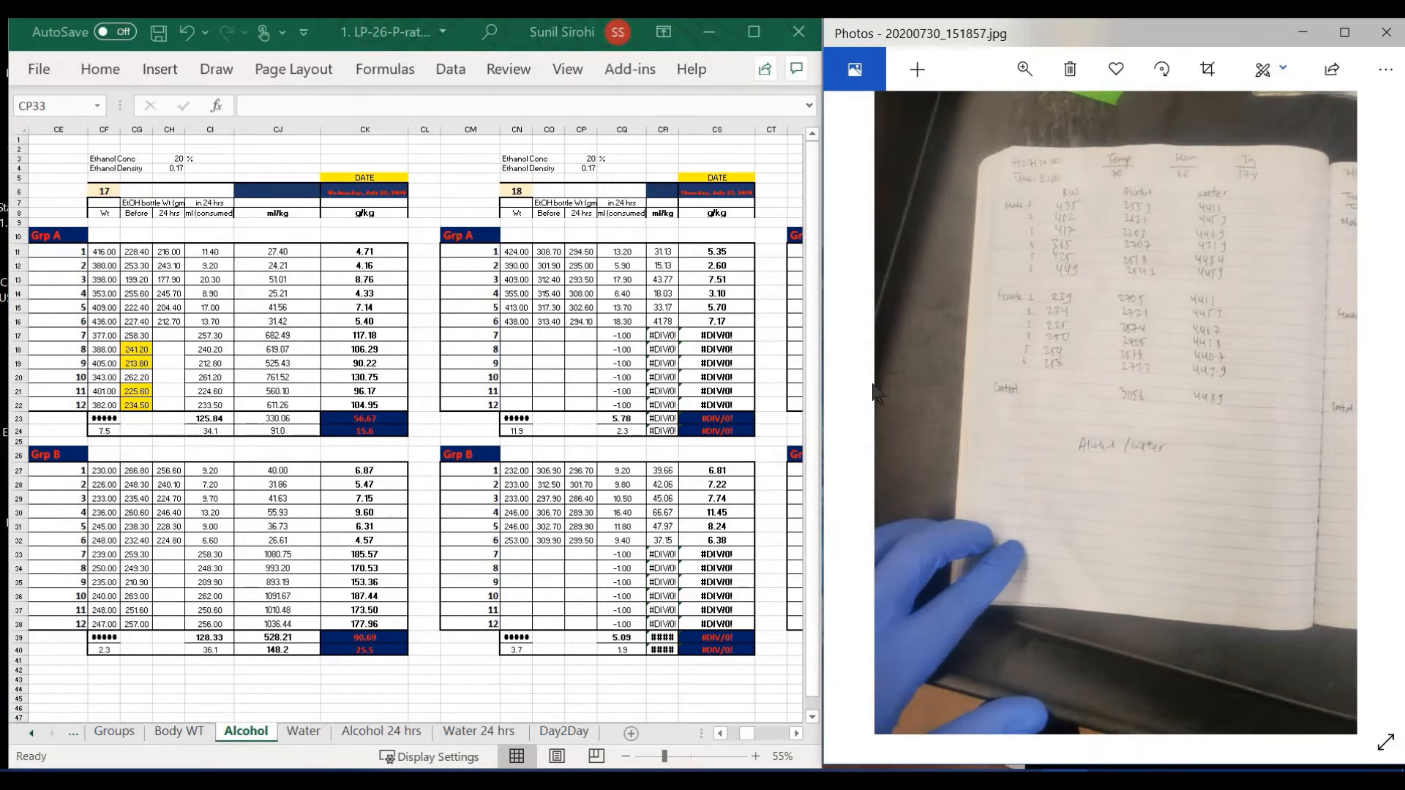
click(863, 408)
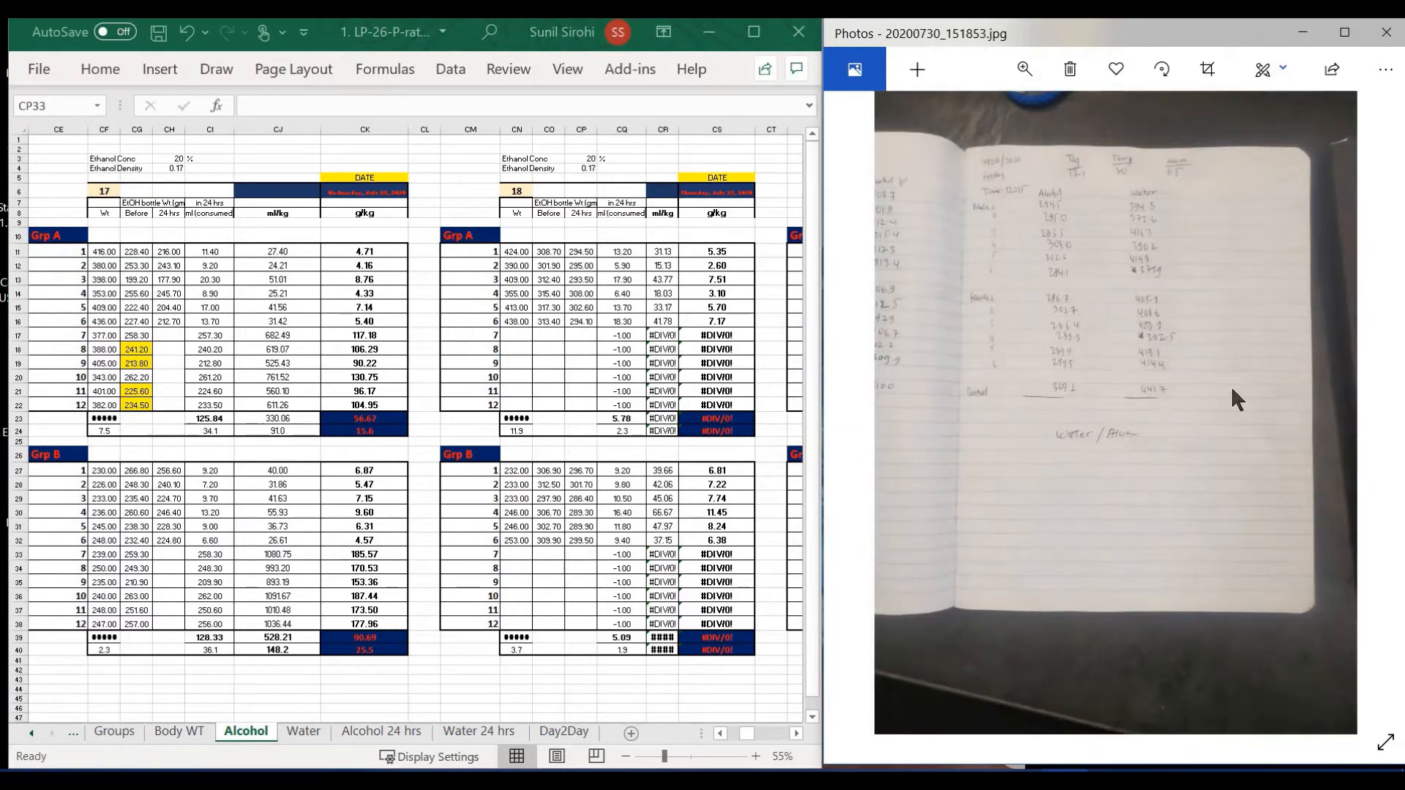
click(1364, 429)
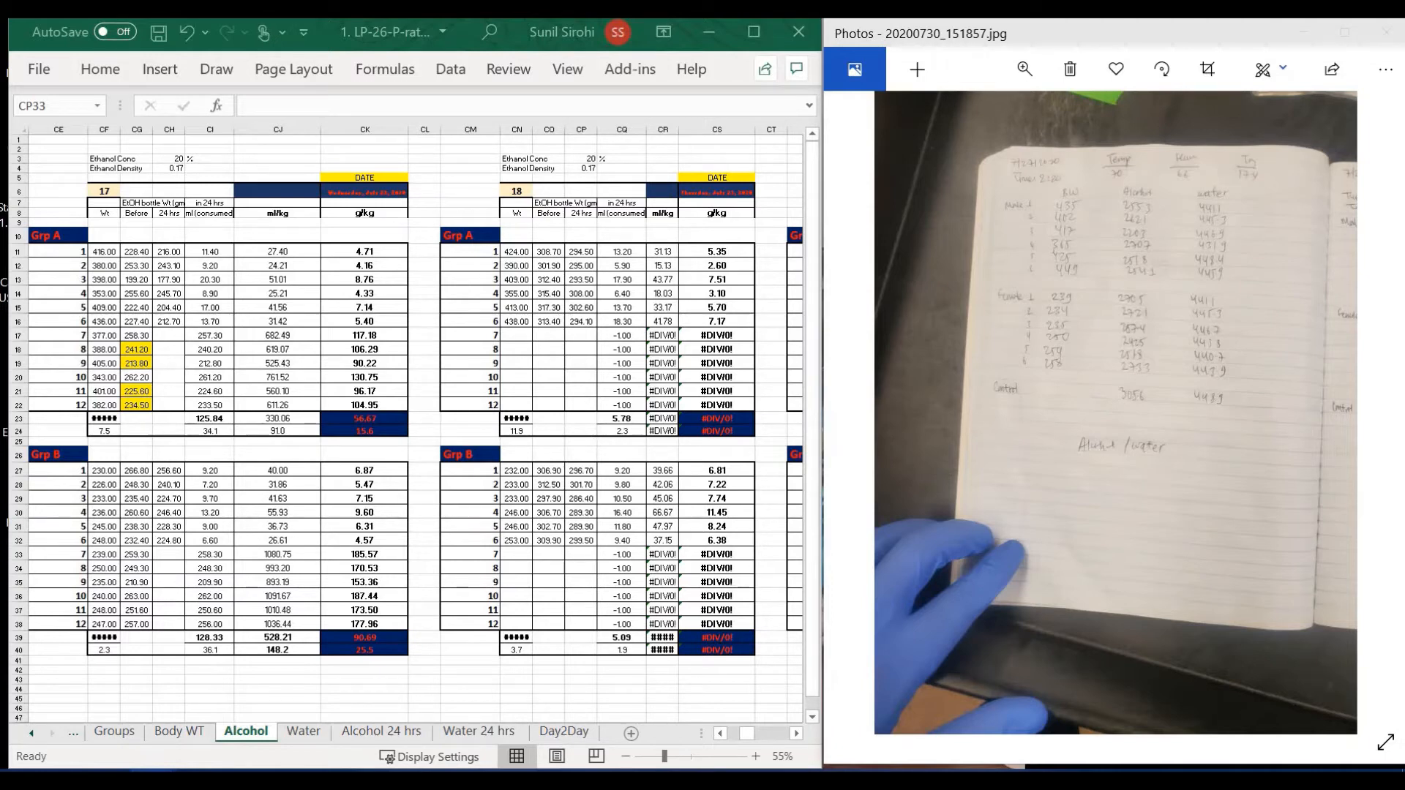
Replace the current photo window with the one showing 20200730_152000.jpg, restored and placed beside the workbook.
click(1345, 32)
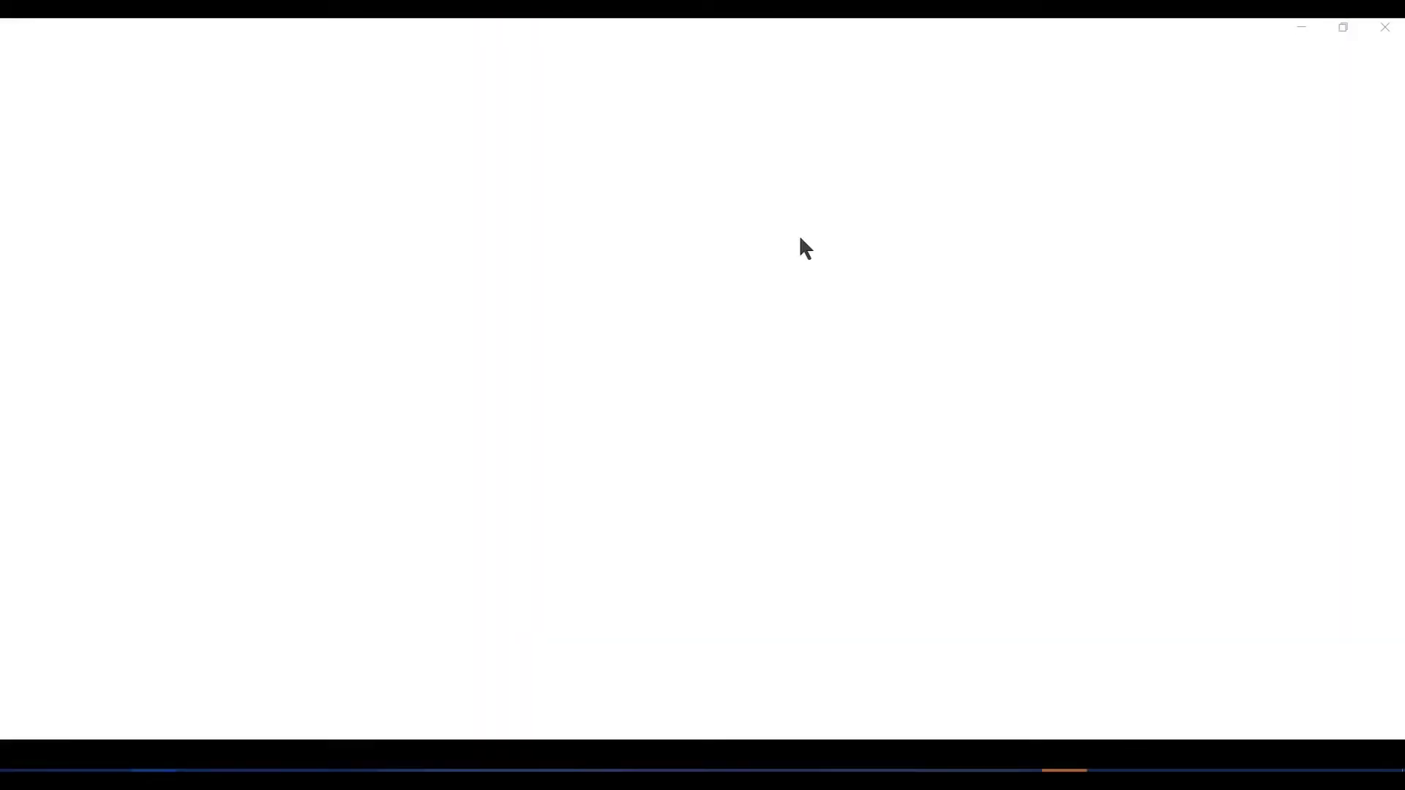
key(Right)
double_click(843, 26)
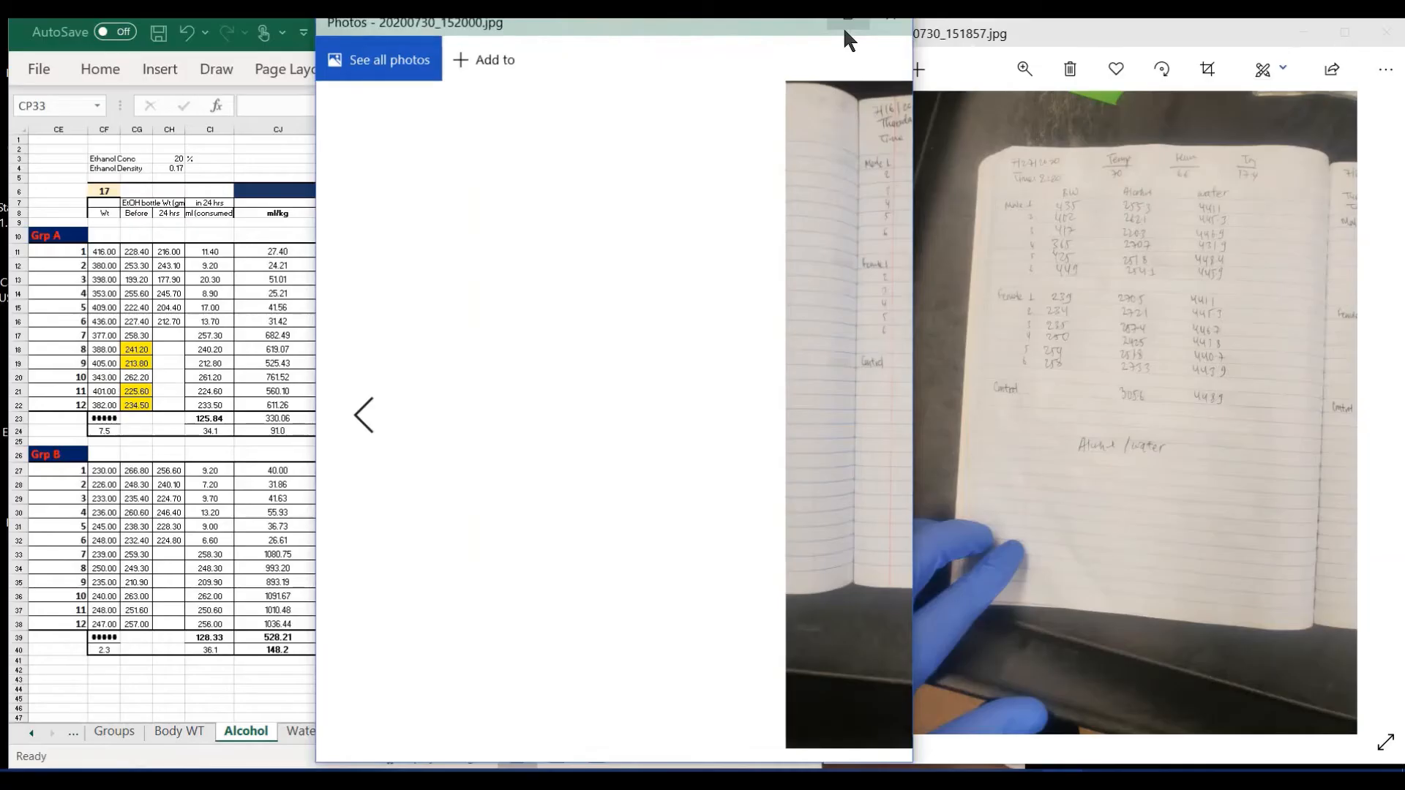
click(1386, 32)
drag(714, 24, 1191, 25)
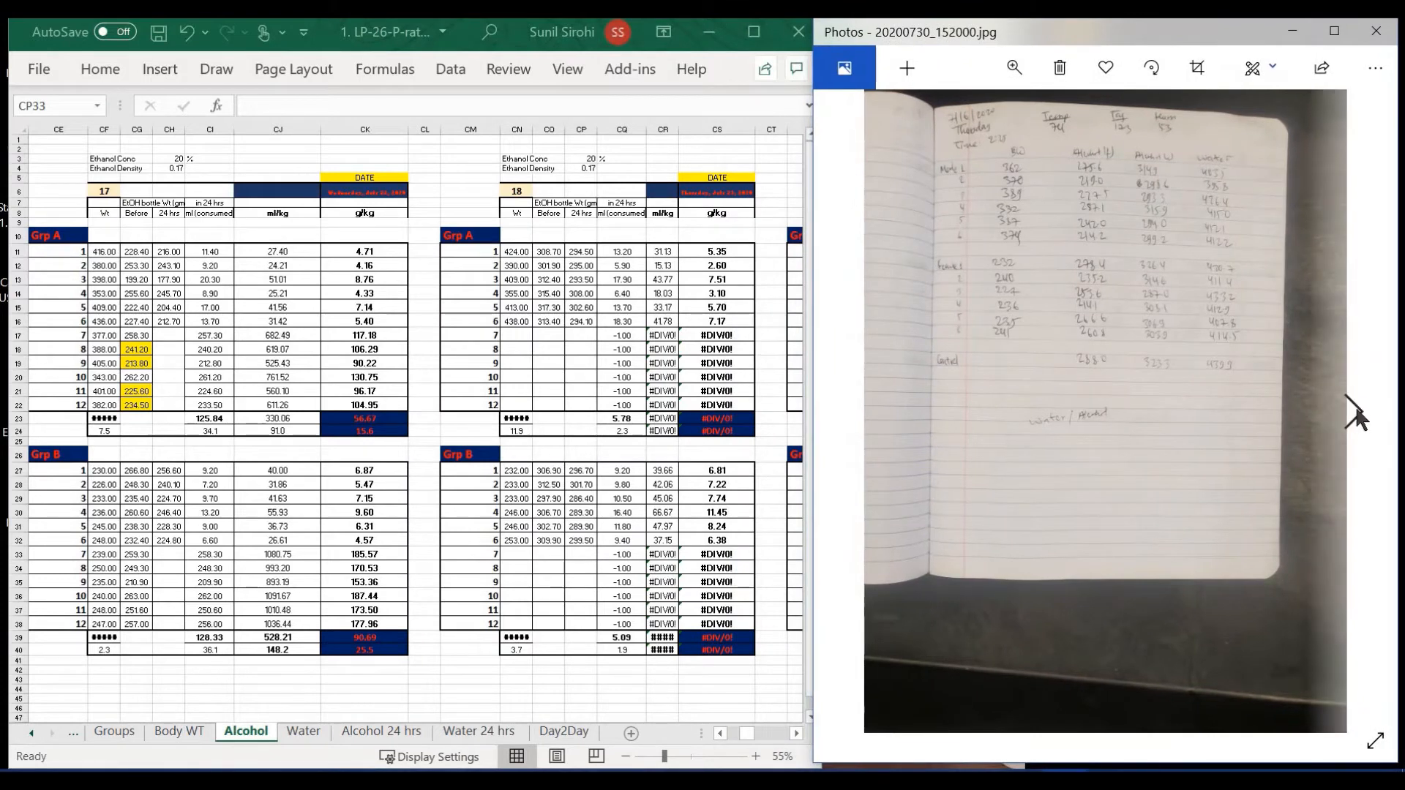
Browse the notebook photos from 20200730_152000.jpg through 20200730_152013.jpg to 20200730_152016.jpg.
click(1355, 412)
click(1354, 412)
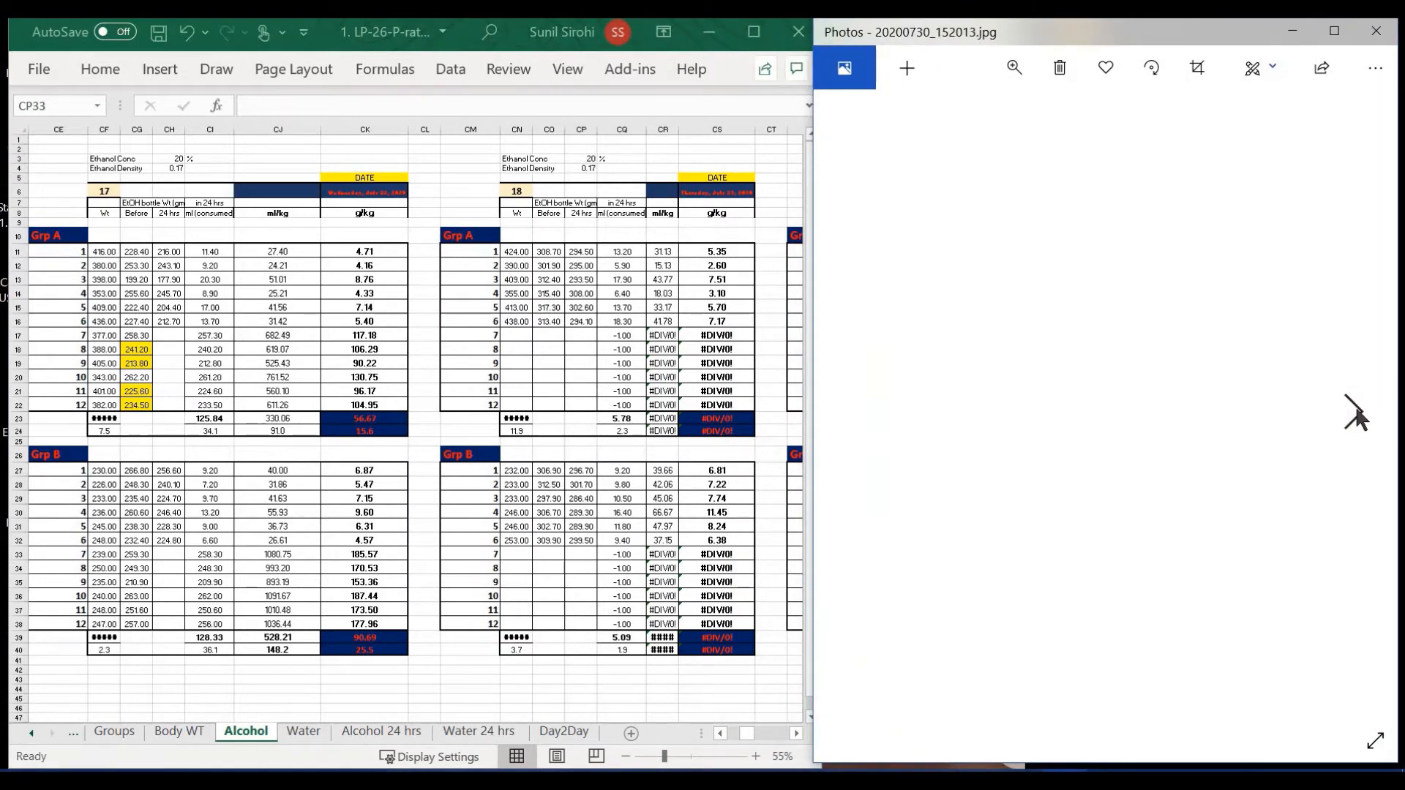
click(1356, 409)
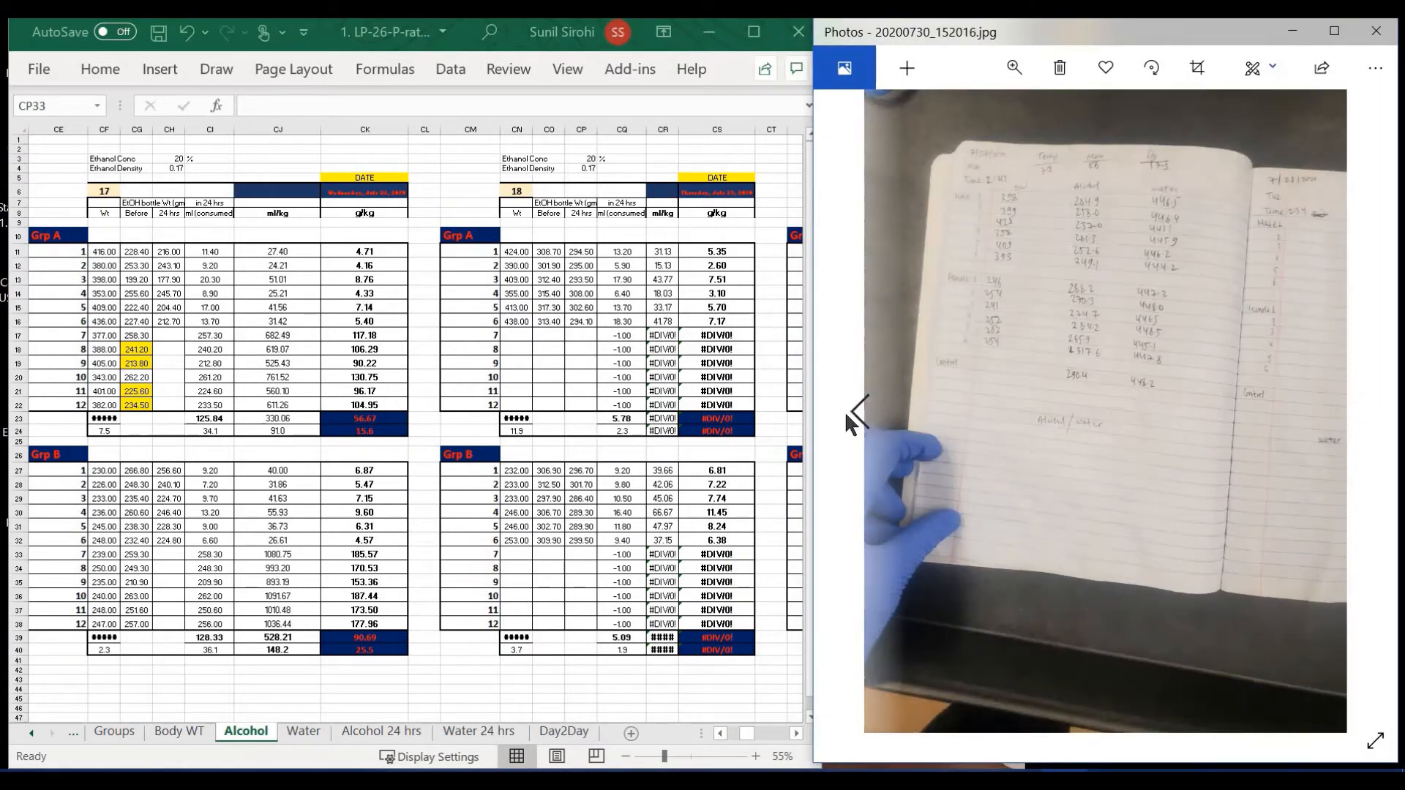
Go back through the notebook photos to 20200730_152009.jpg.
click(853, 412)
click(854, 412)
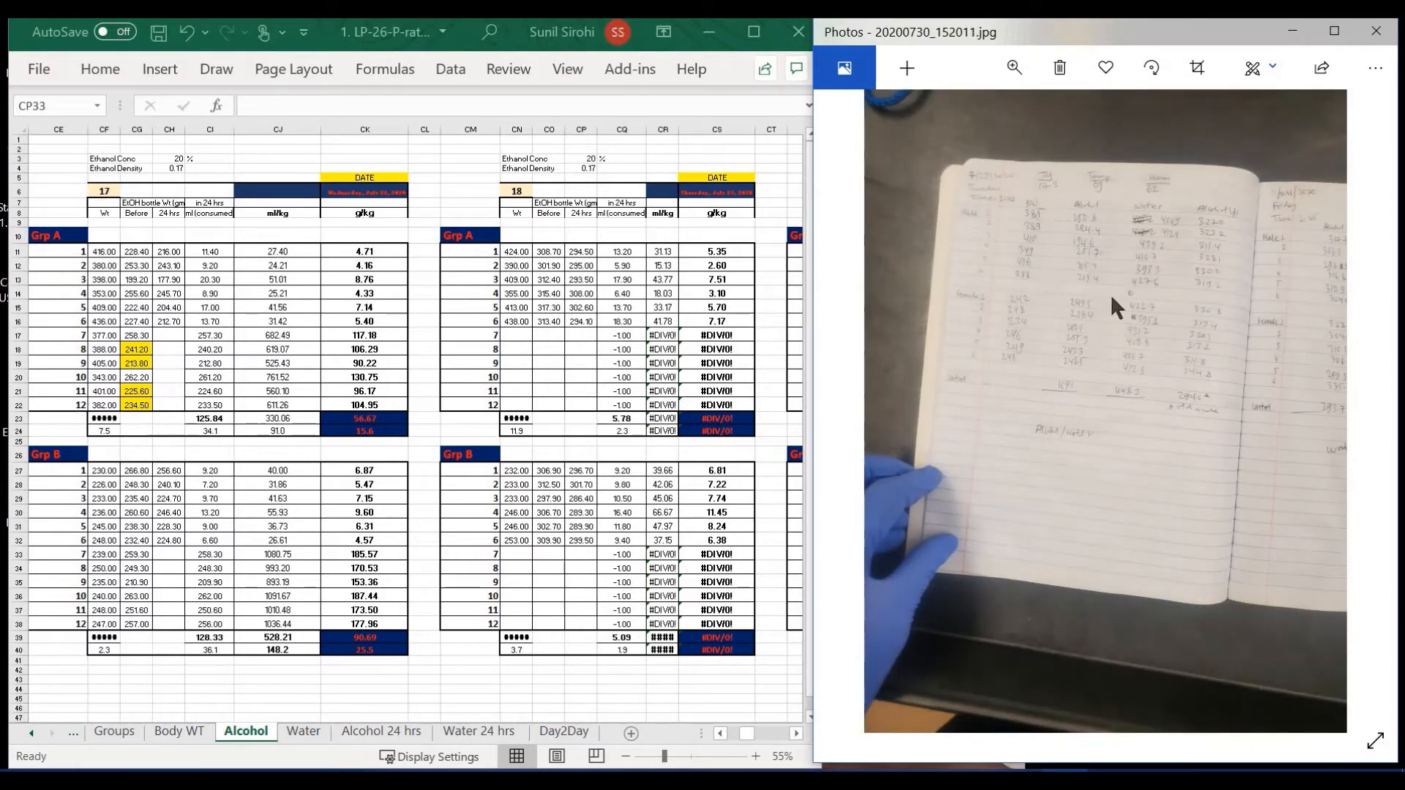
mouse_move(863, 421)
click(846, 397)
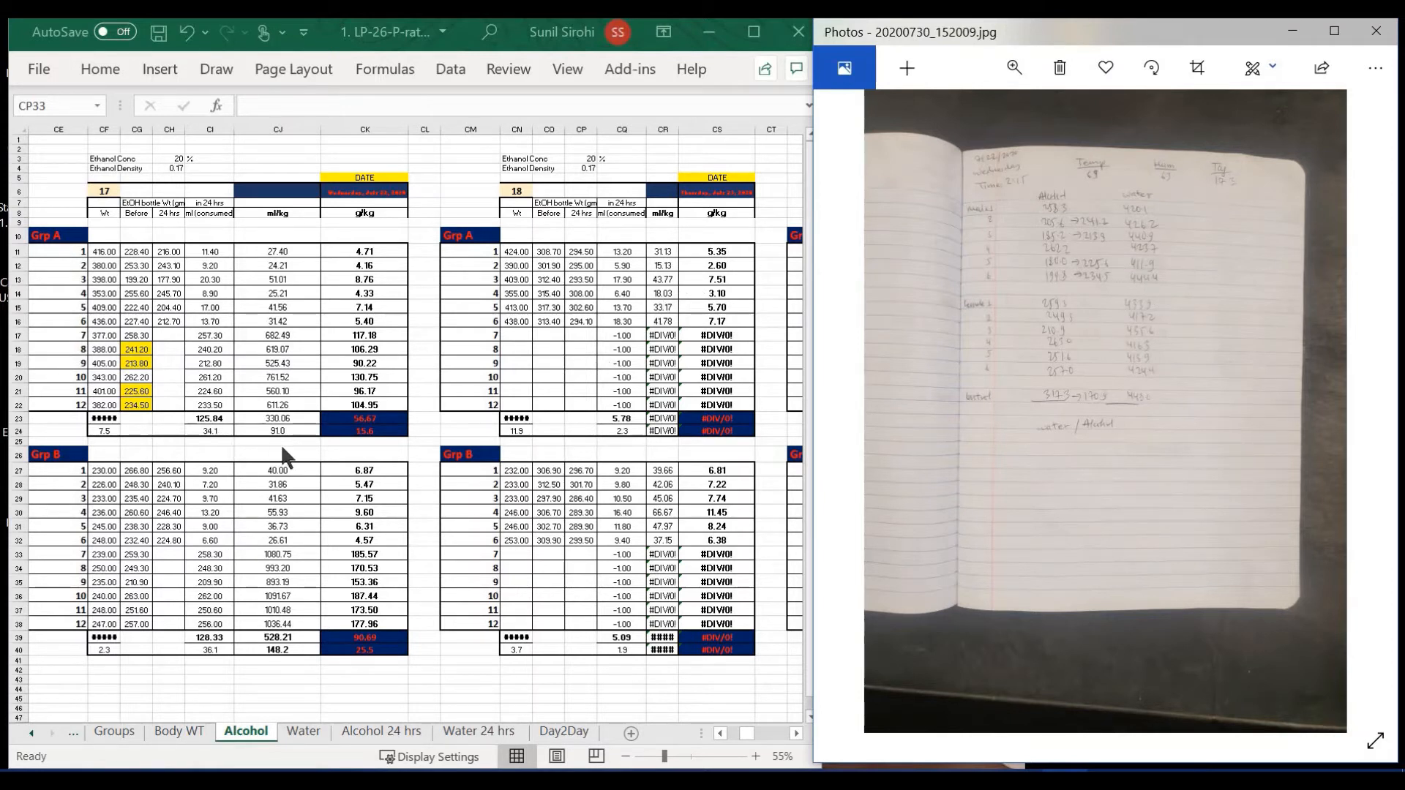
Compare the highlighted Grp A Before weights of day 17 with the day 16 table and the notebook photo.
click(190, 375)
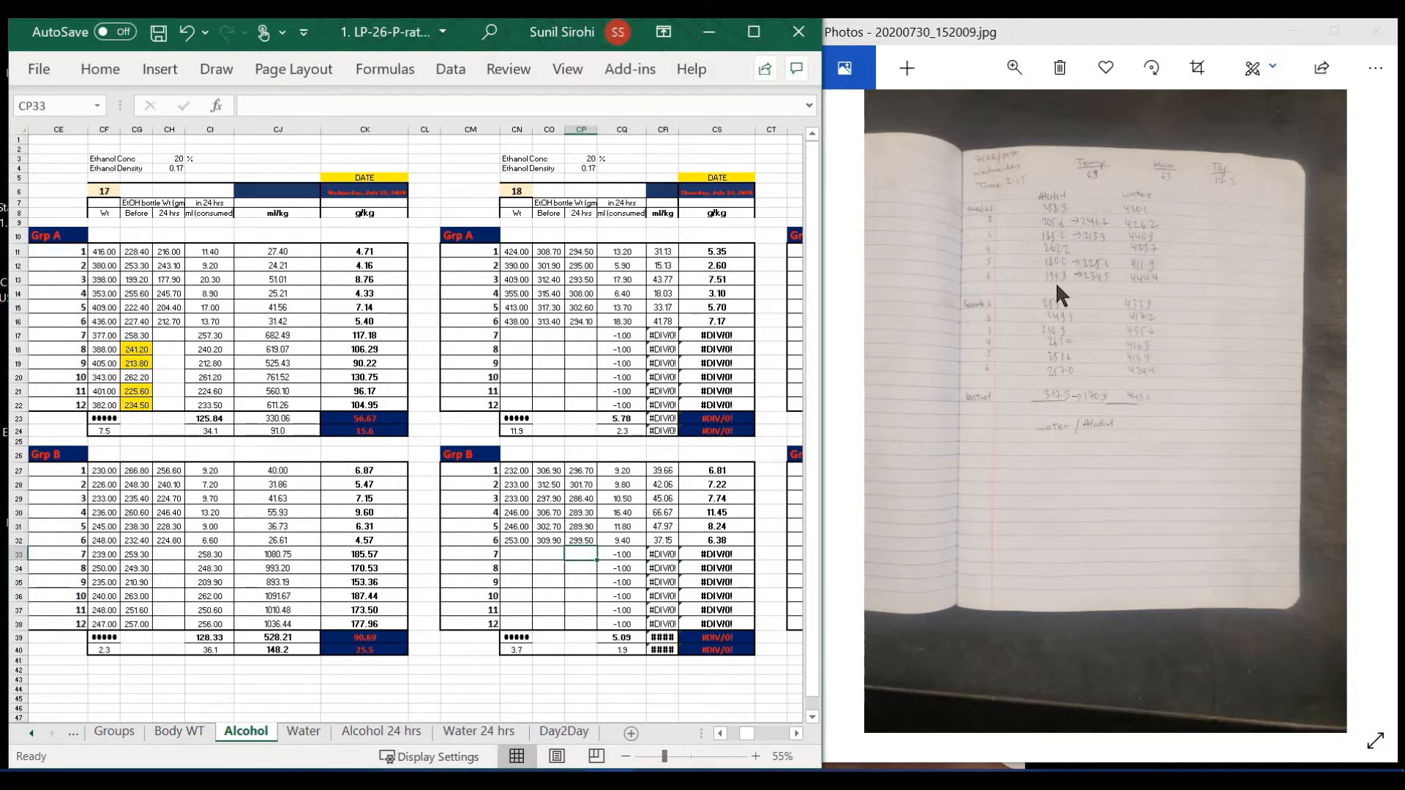
click(278, 404)
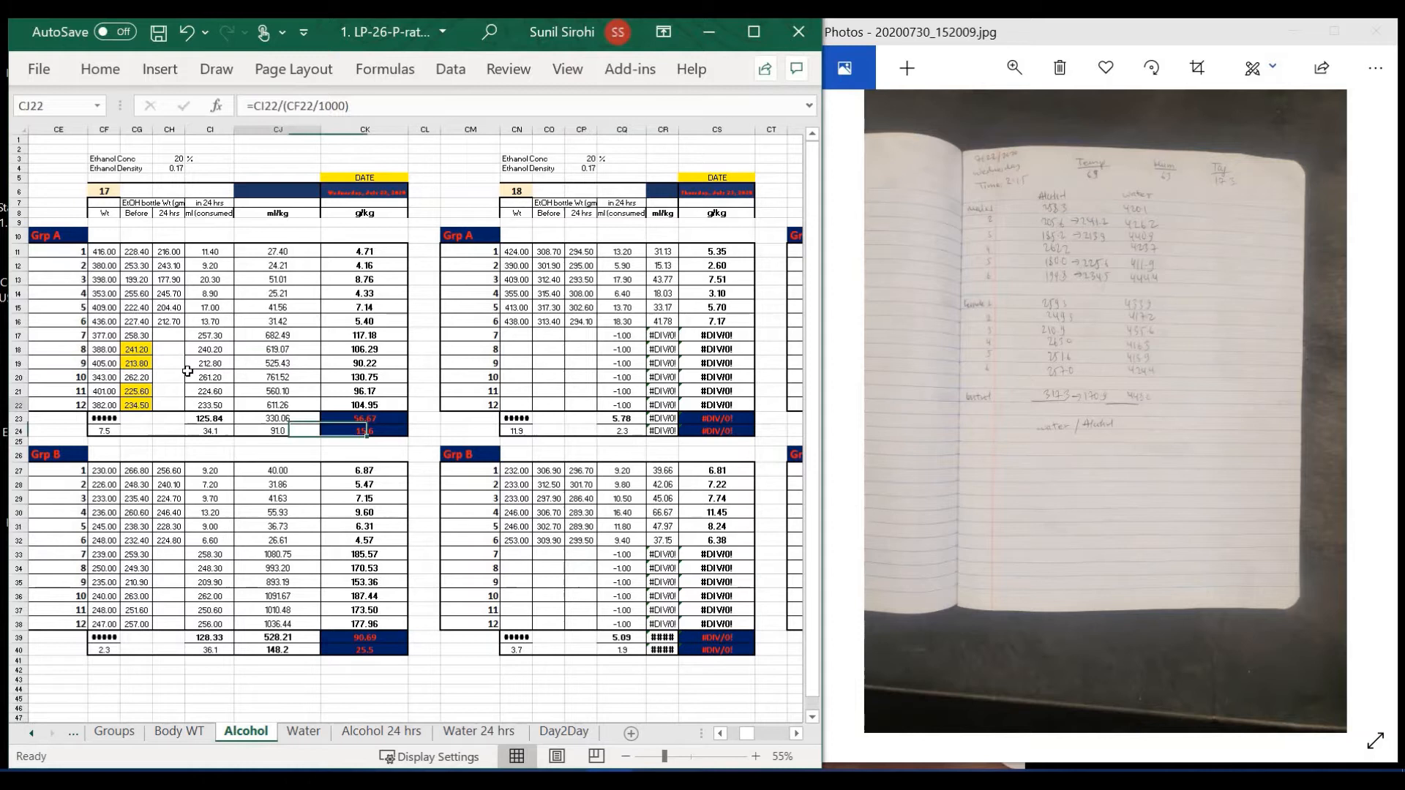
click(145, 347)
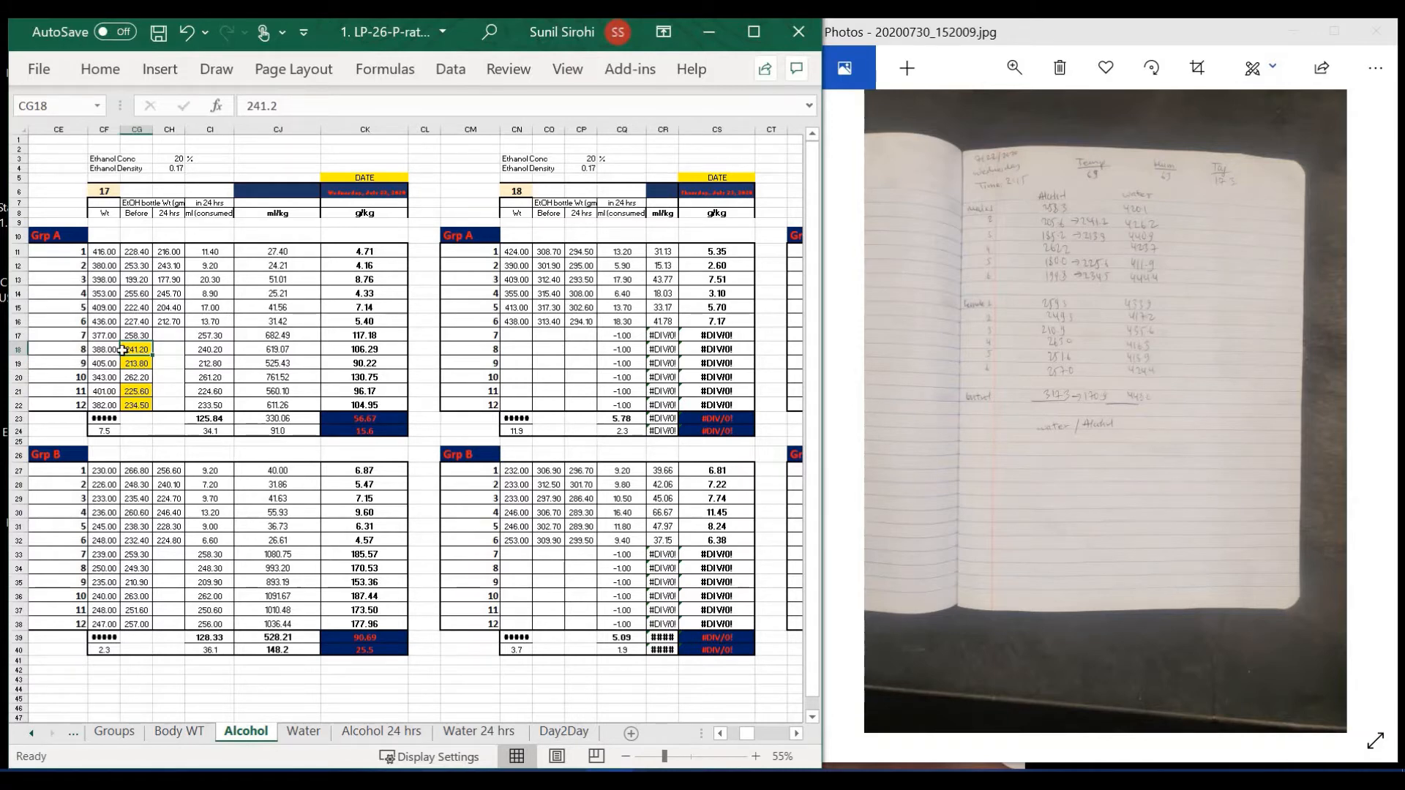
click(720, 734)
click(720, 735)
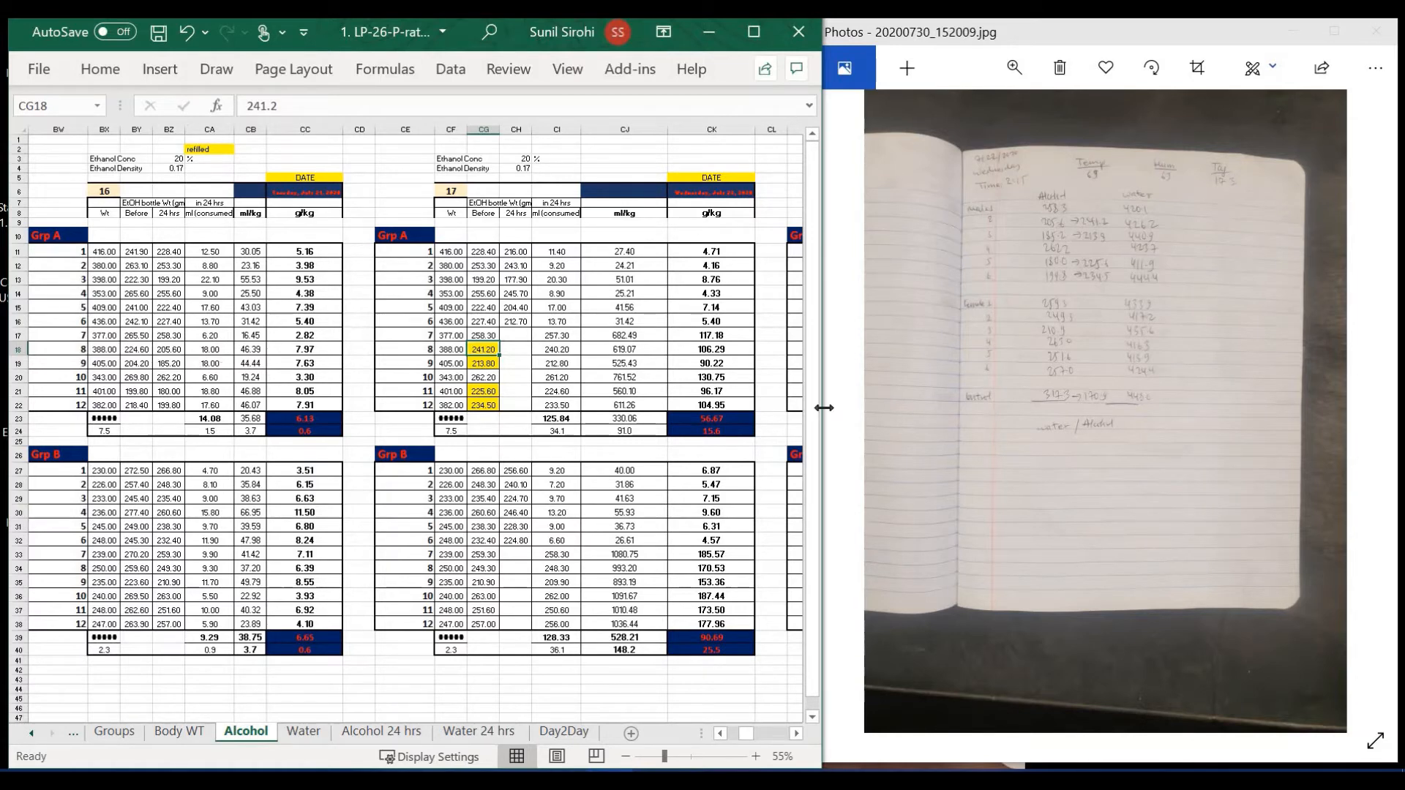
scroll(807, 349, left, 2)
click(875, 329)
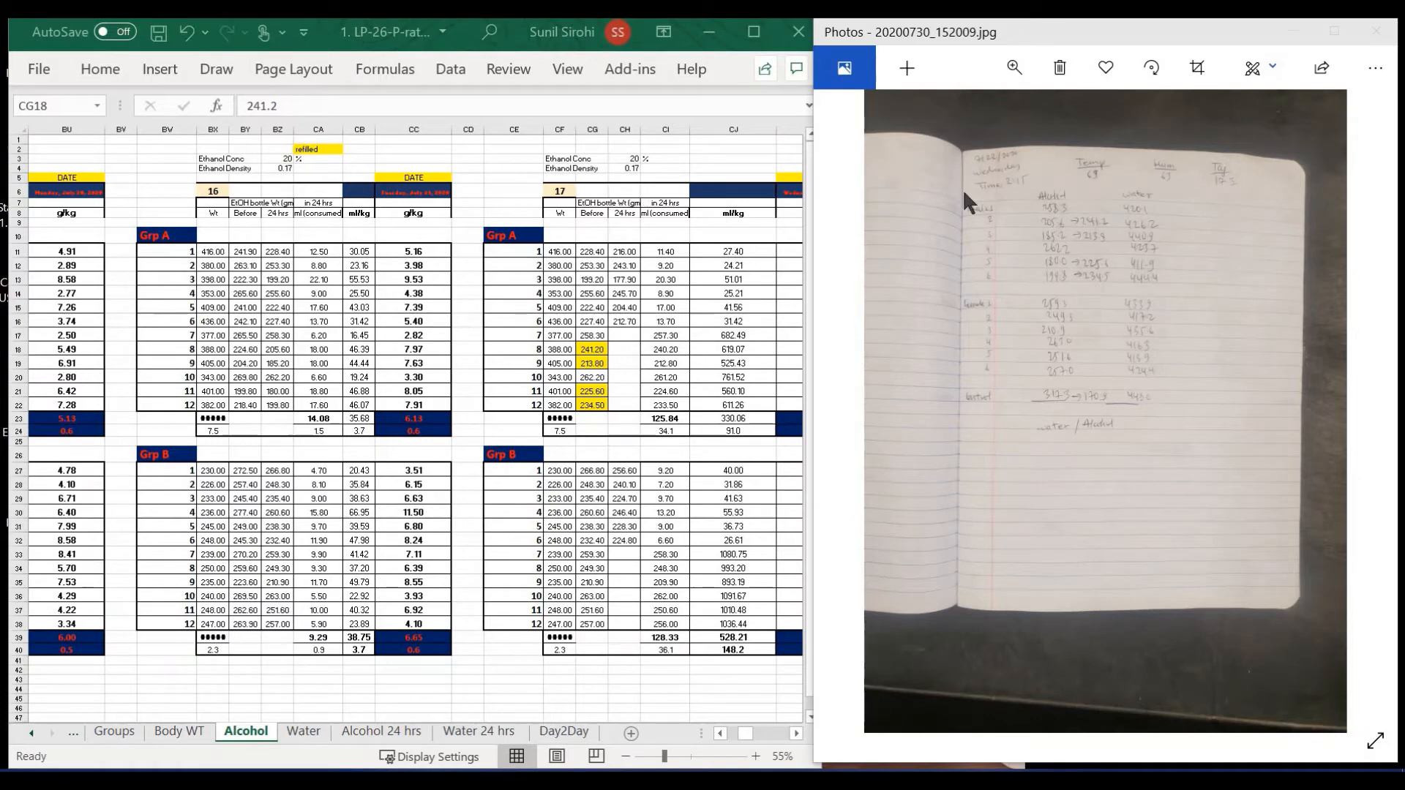
click(563, 317)
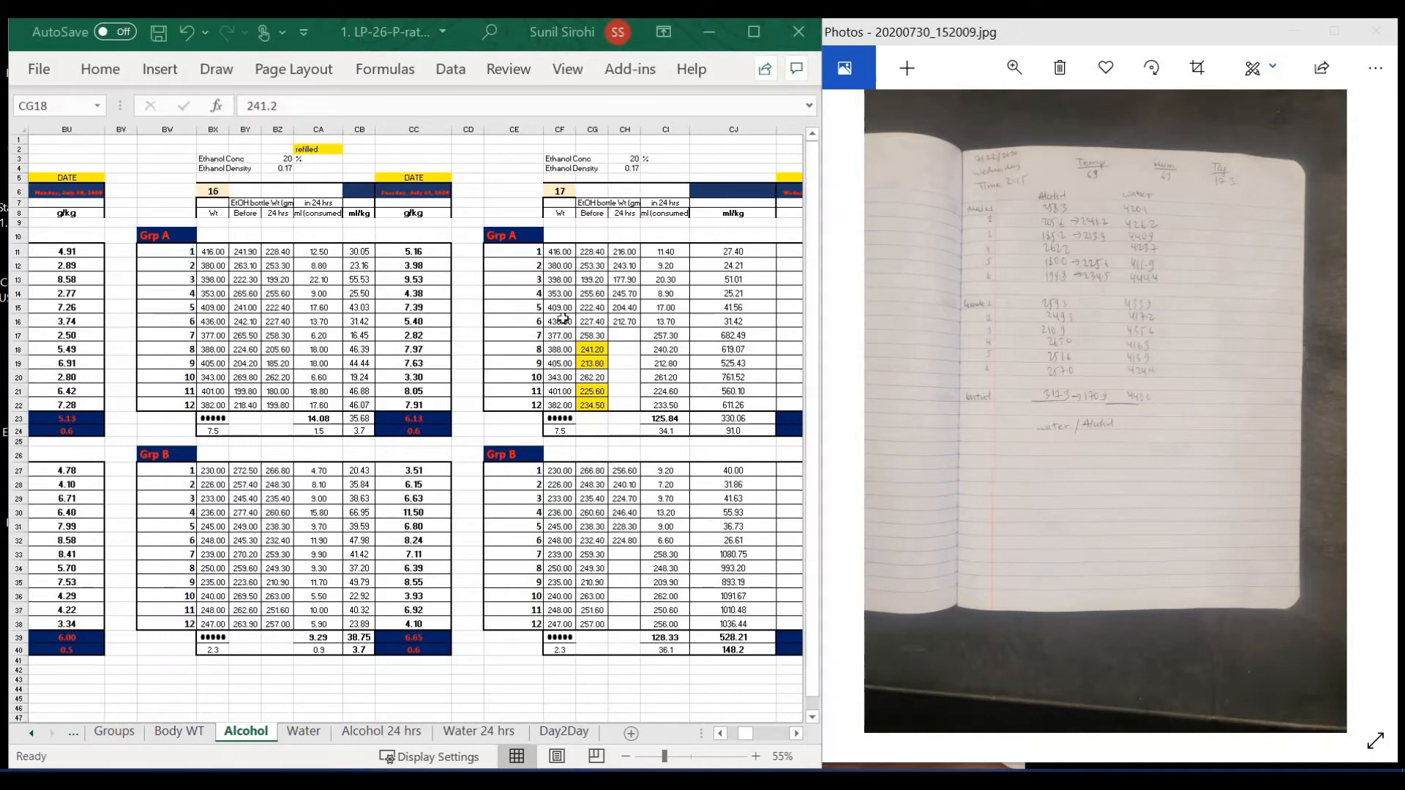
click(793, 729)
click(793, 730)
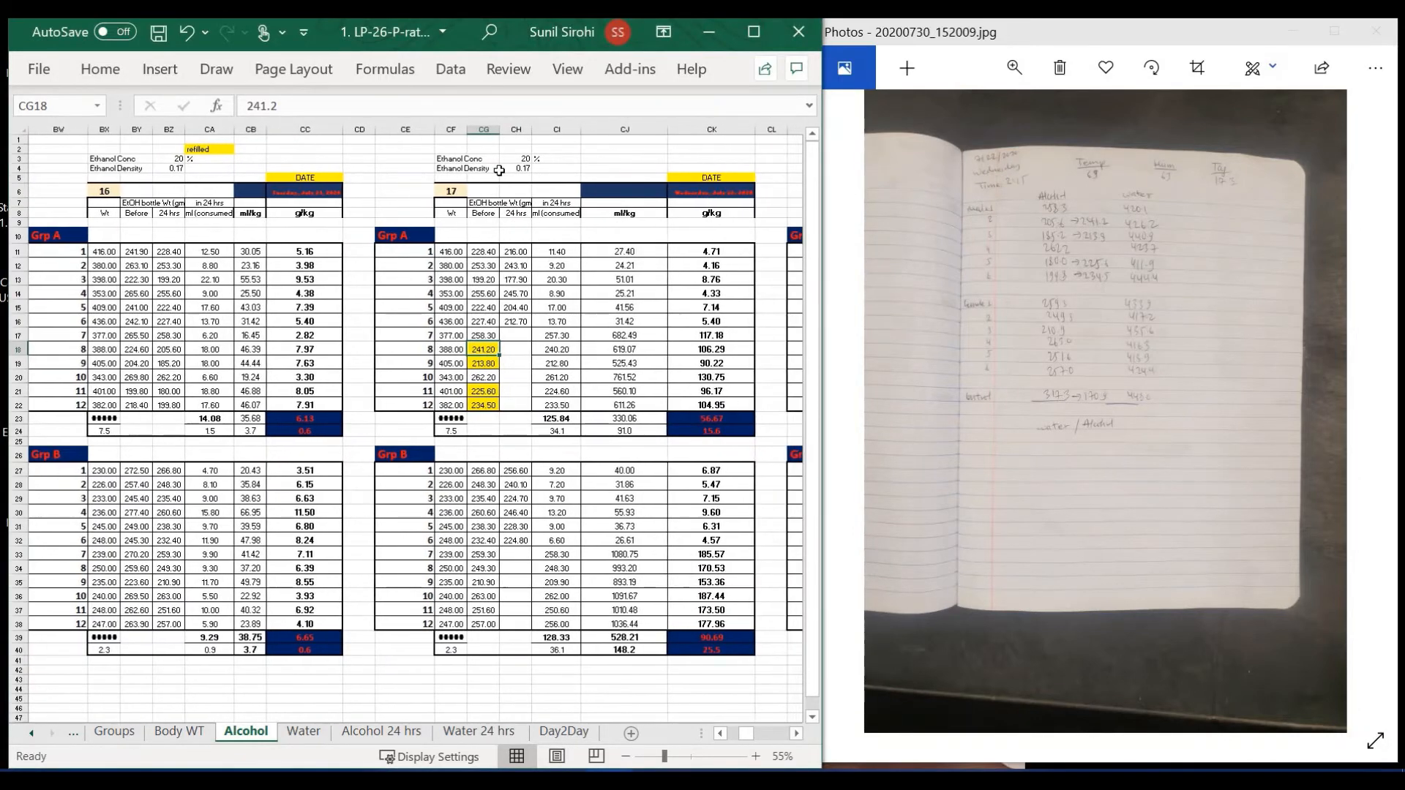
Check the day 17 date in CK6 and the Grp B Before weights in CG33:CG38 against the notebook photo.
click(693, 189)
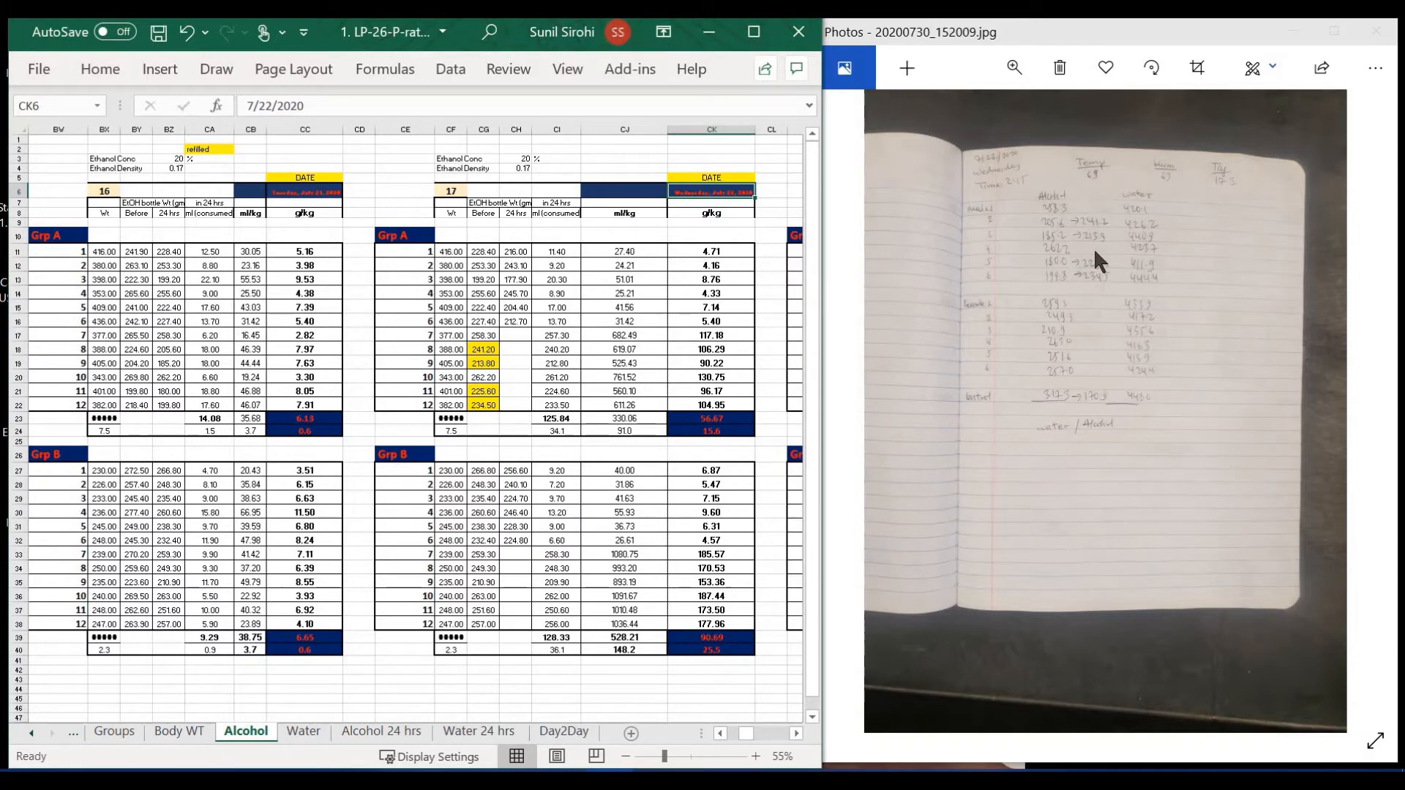
click(521, 335)
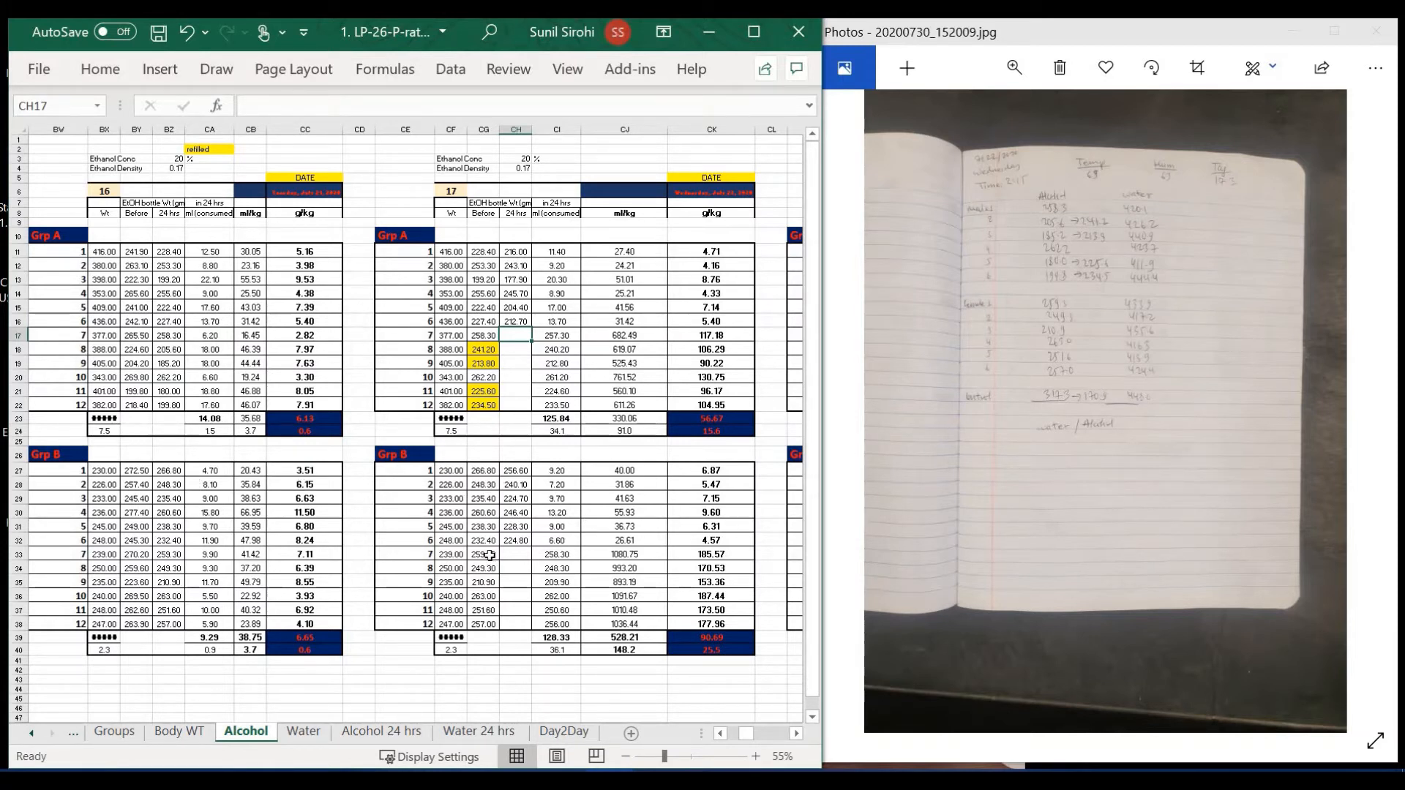
drag(483, 554, 485, 622)
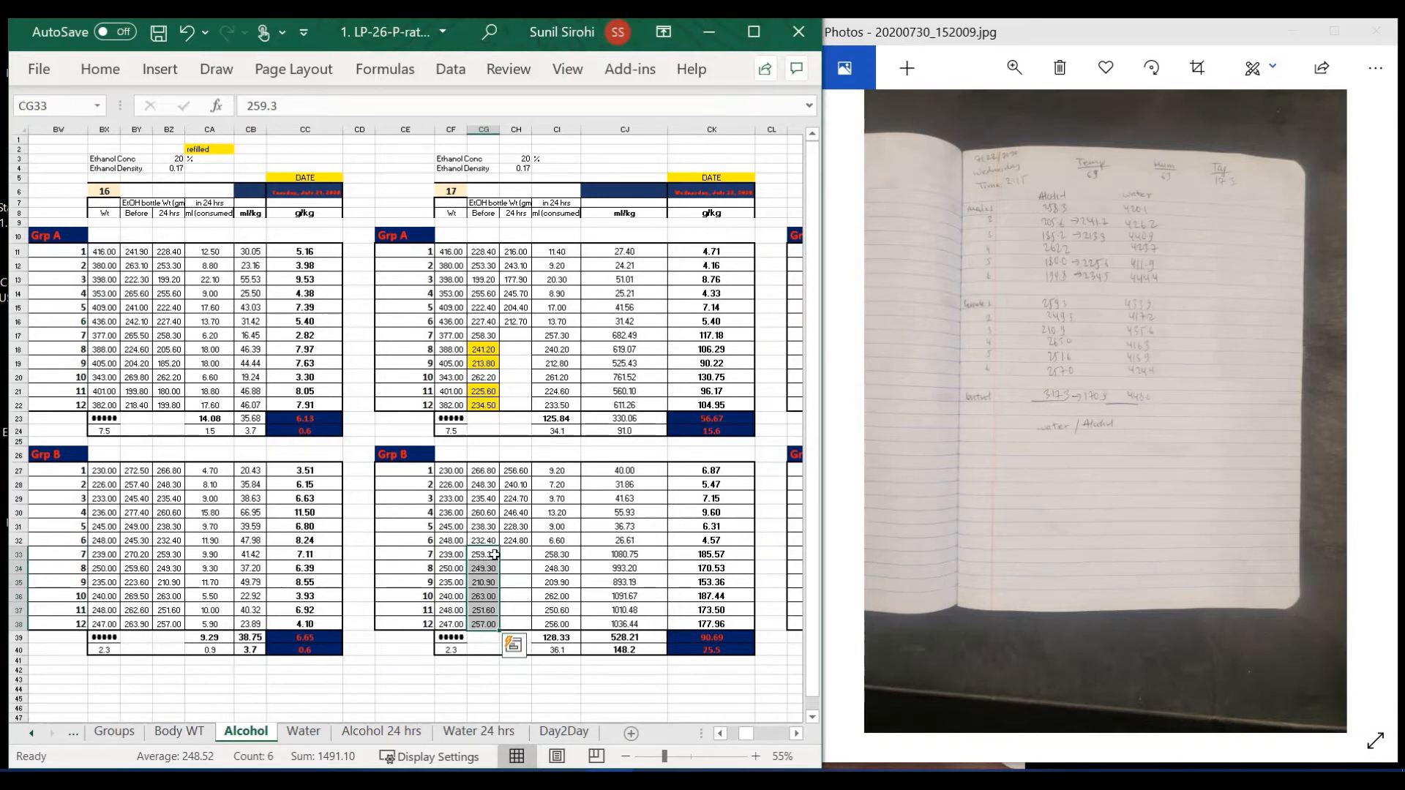
drag(488, 555, 484, 620)
mouse_move(1343, 406)
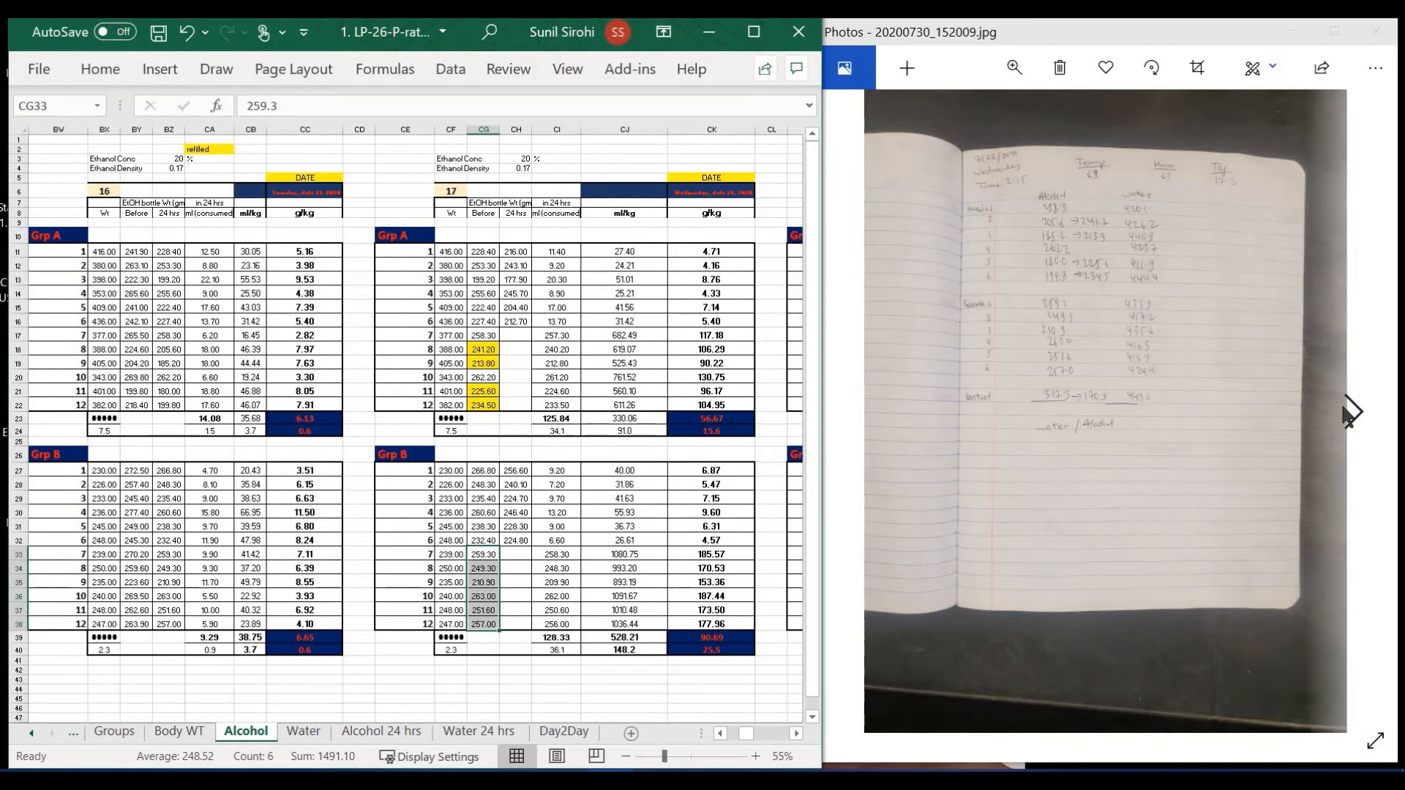
Advance to photo 20200730_152011.jpg and enter the Grp A 24 hrs weights 250.7, 224.4, 194.6, 251.7, 205.7 and 219.4 in CH17:CH22.
click(1346, 413)
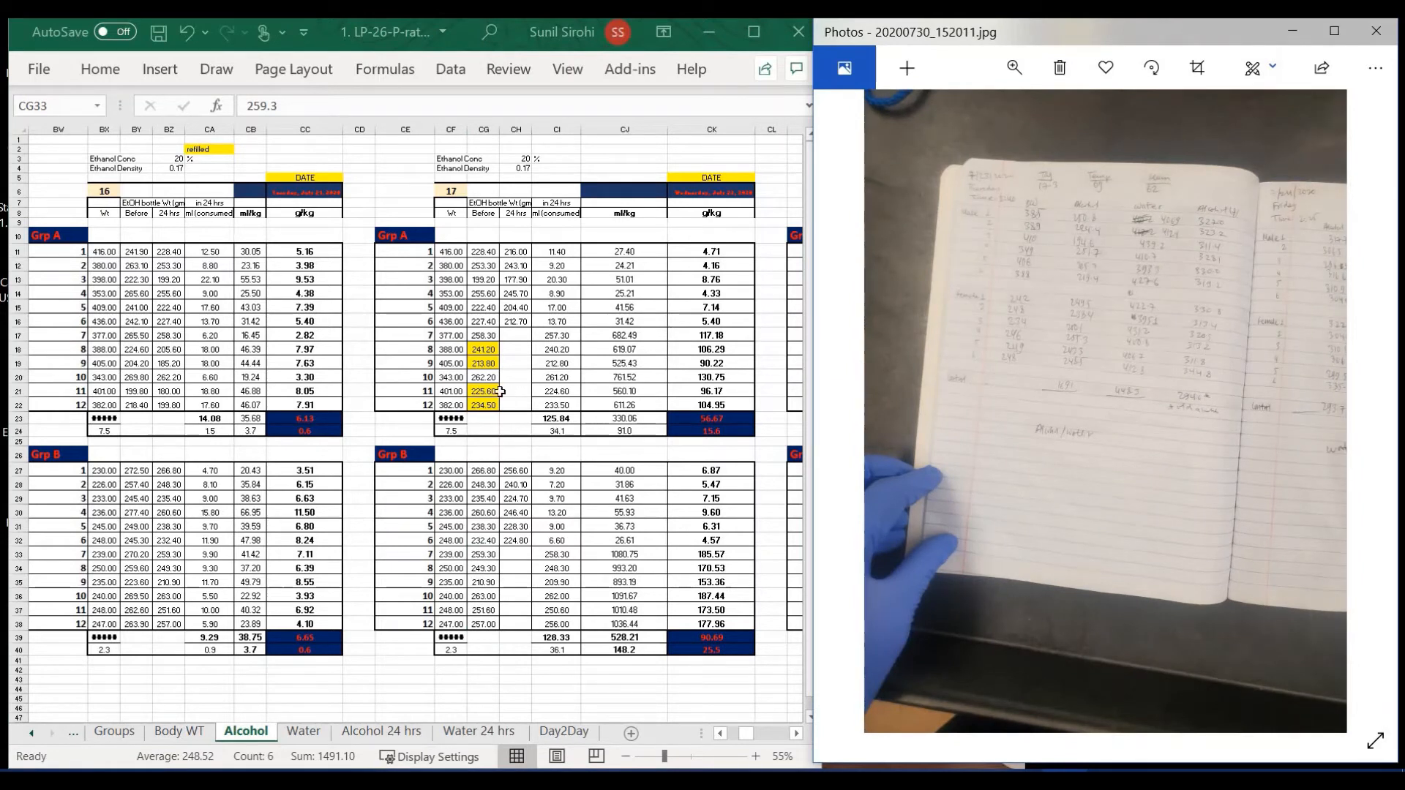
click(515, 335)
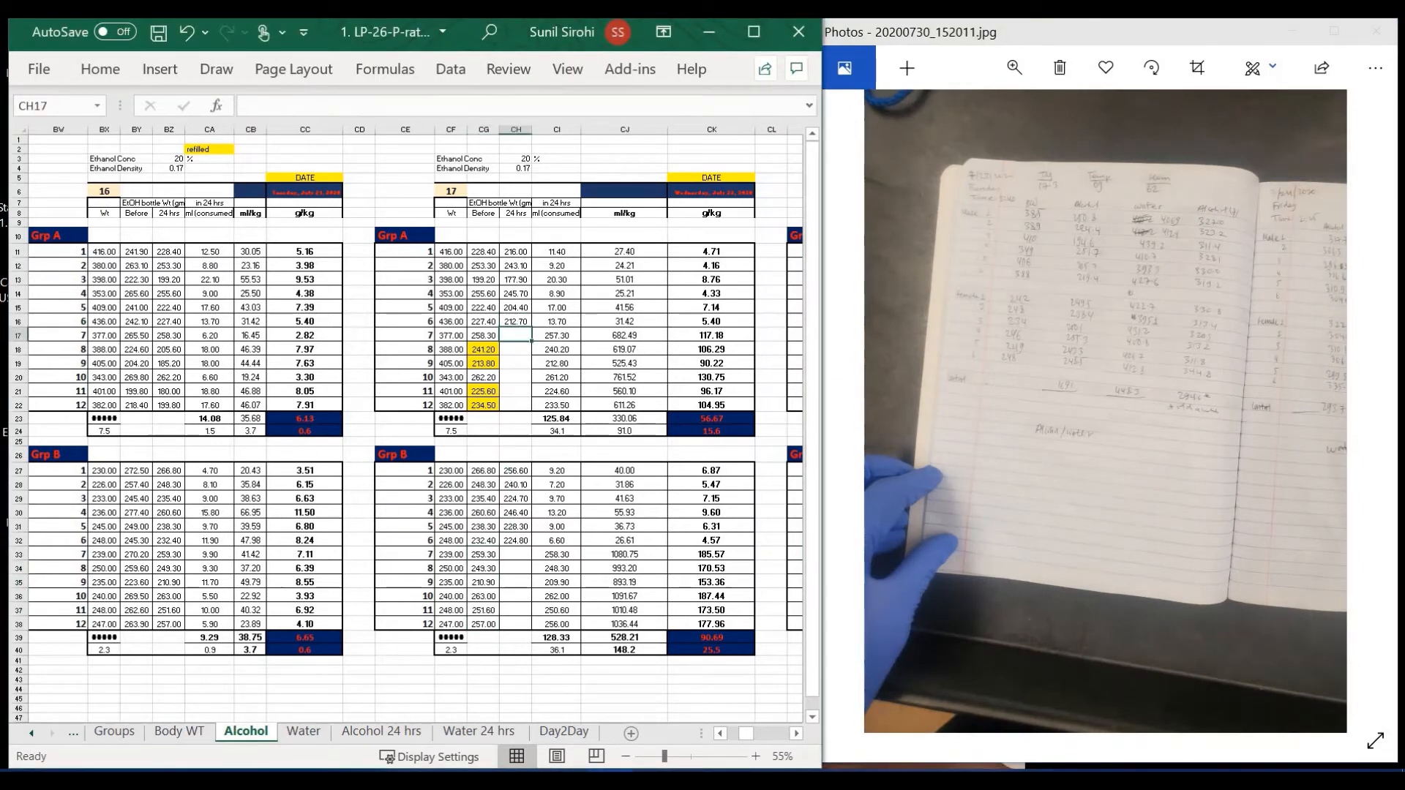
text(250.7)
key(Return)
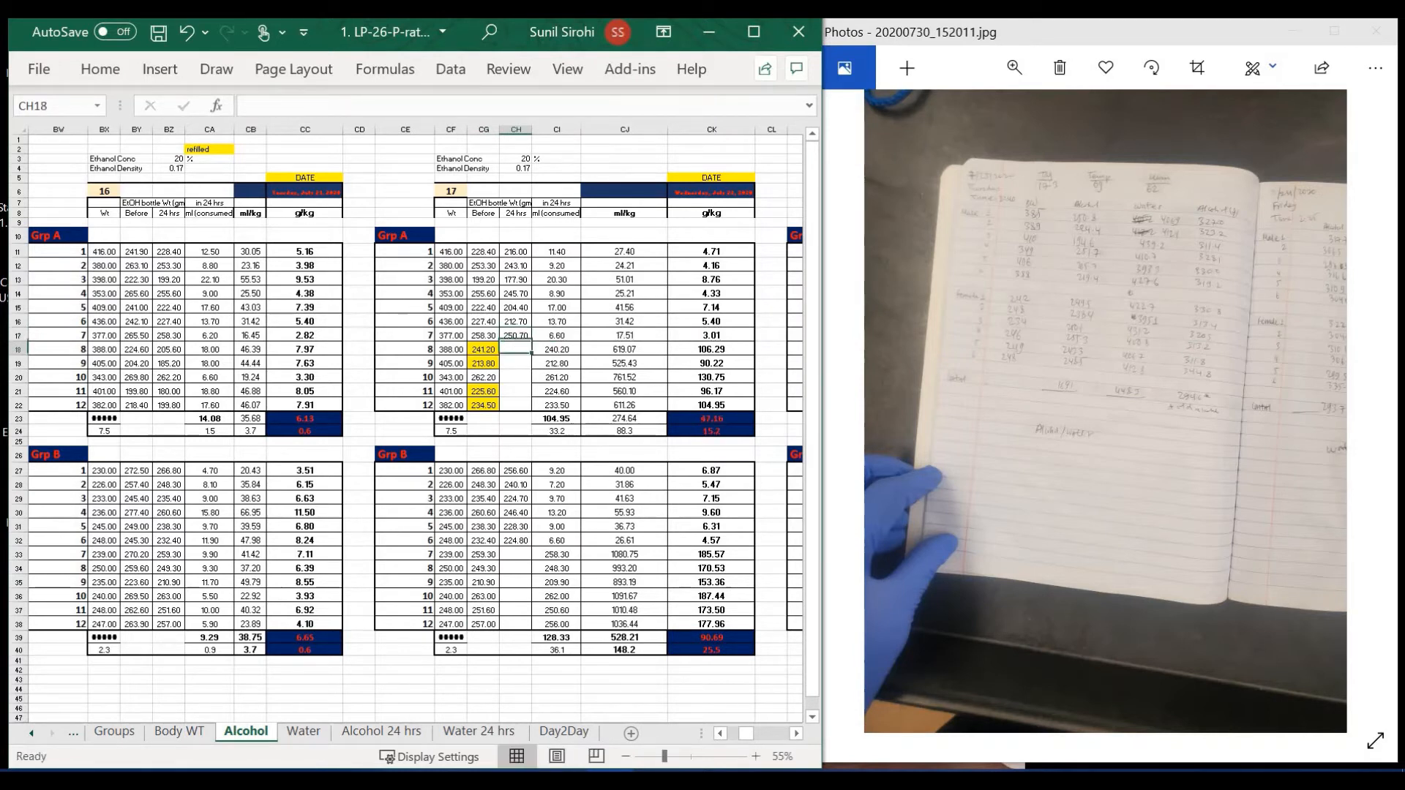
text(224.4)
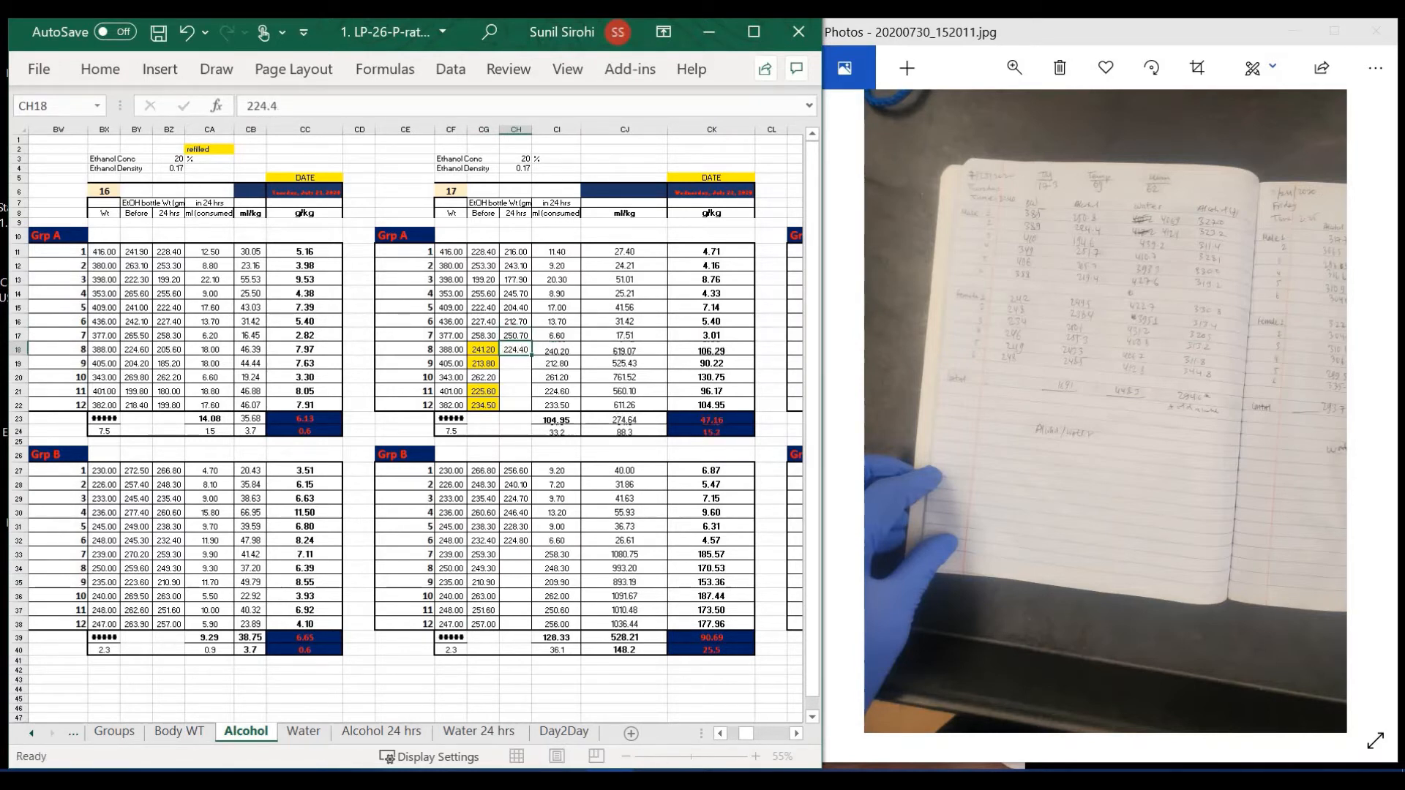
key(Return)
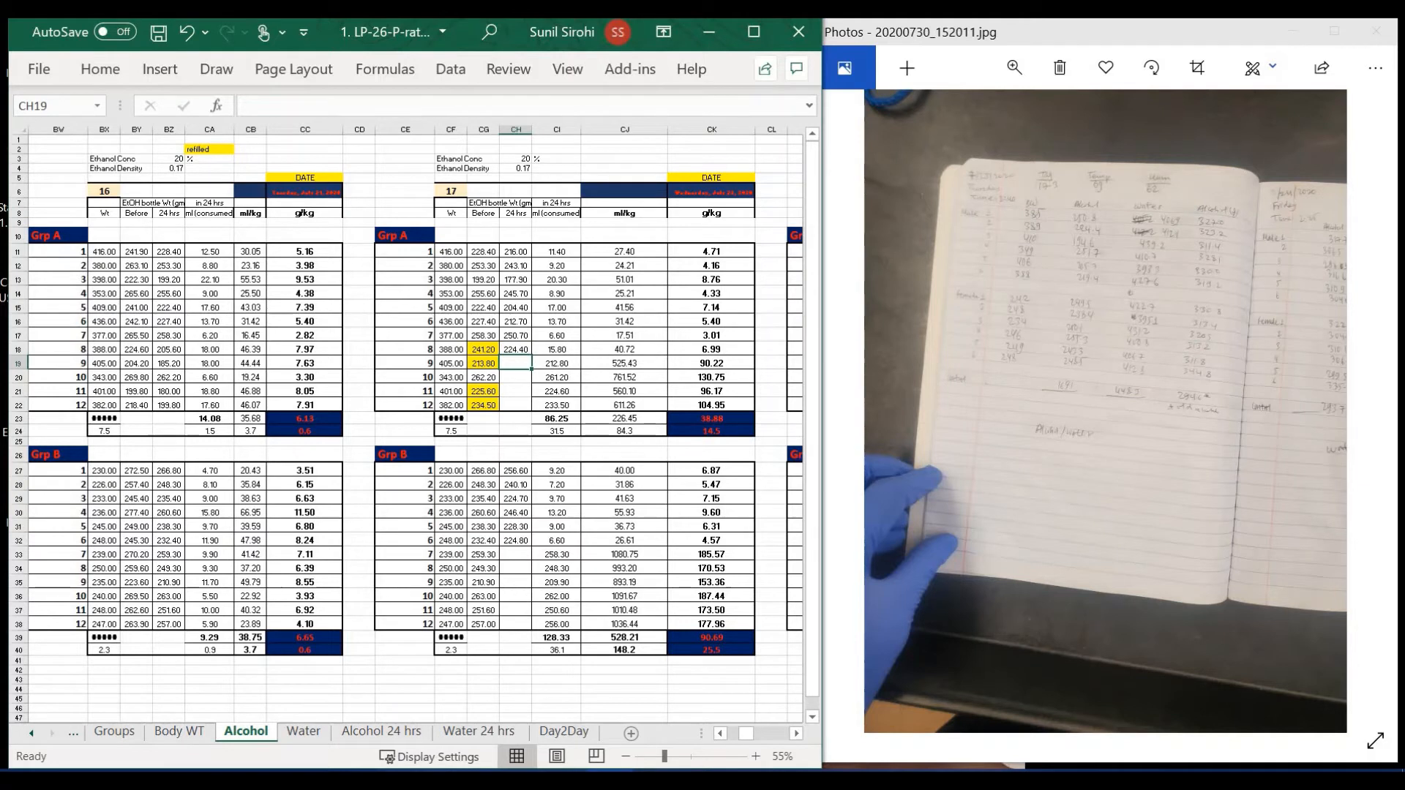
text(194.6)
key(Return)
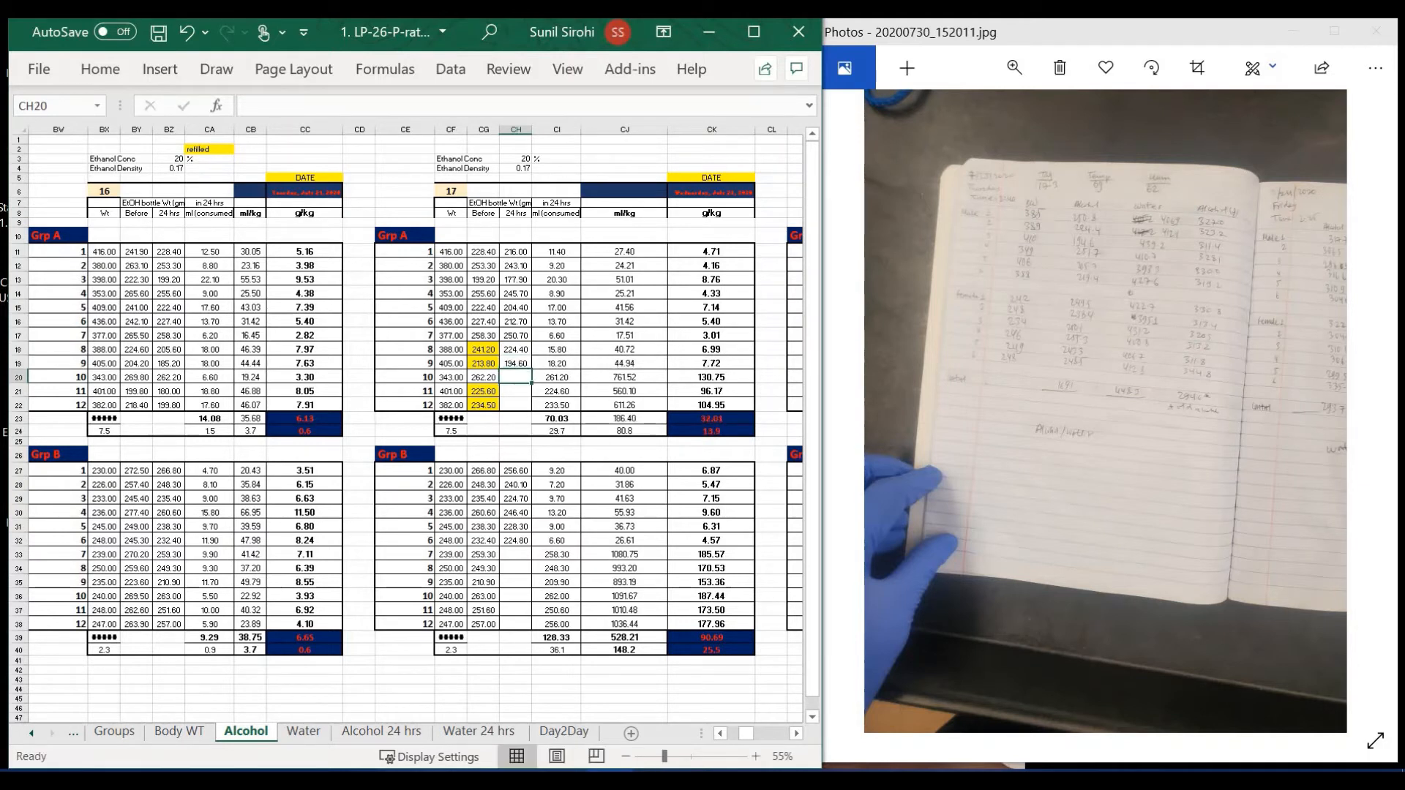
text(251.7)
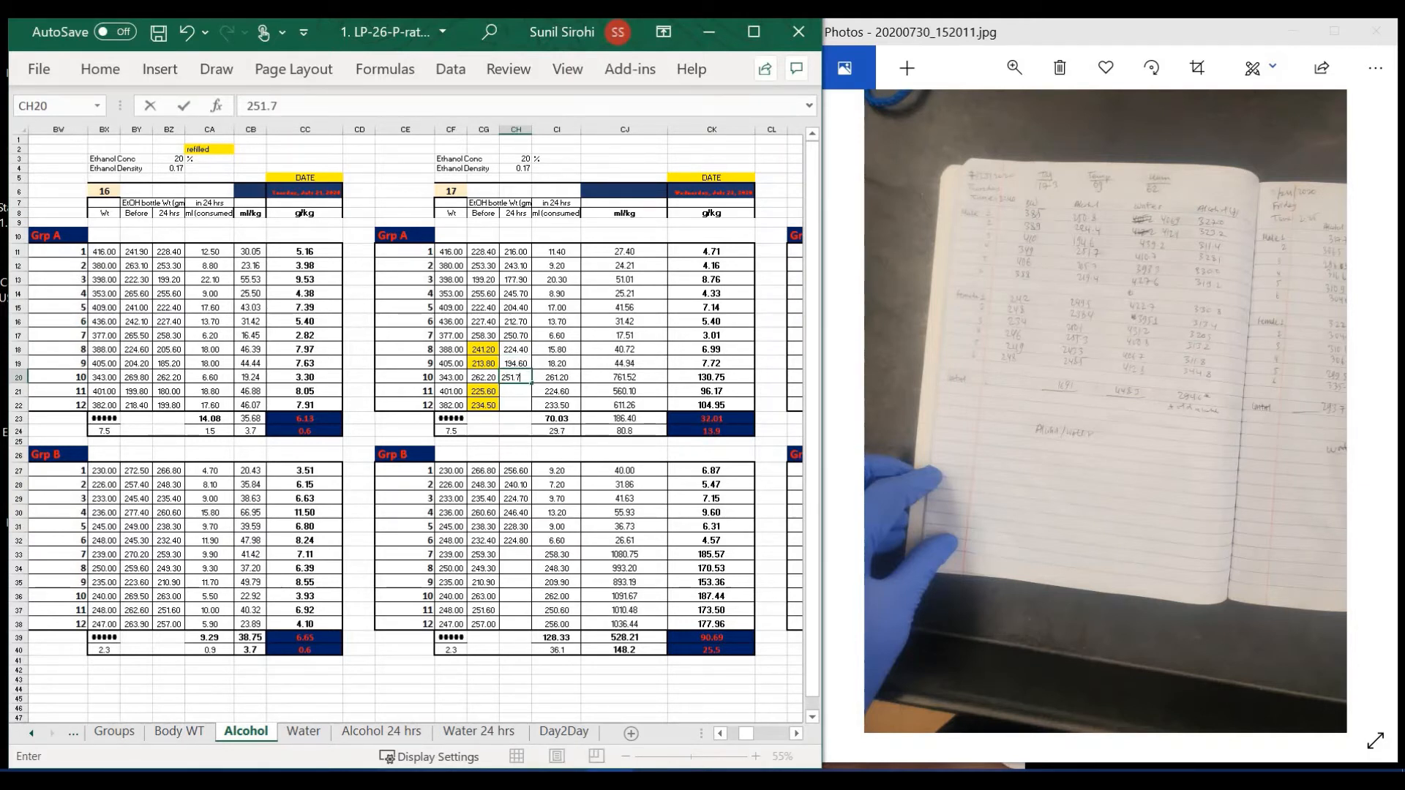
key(Return)
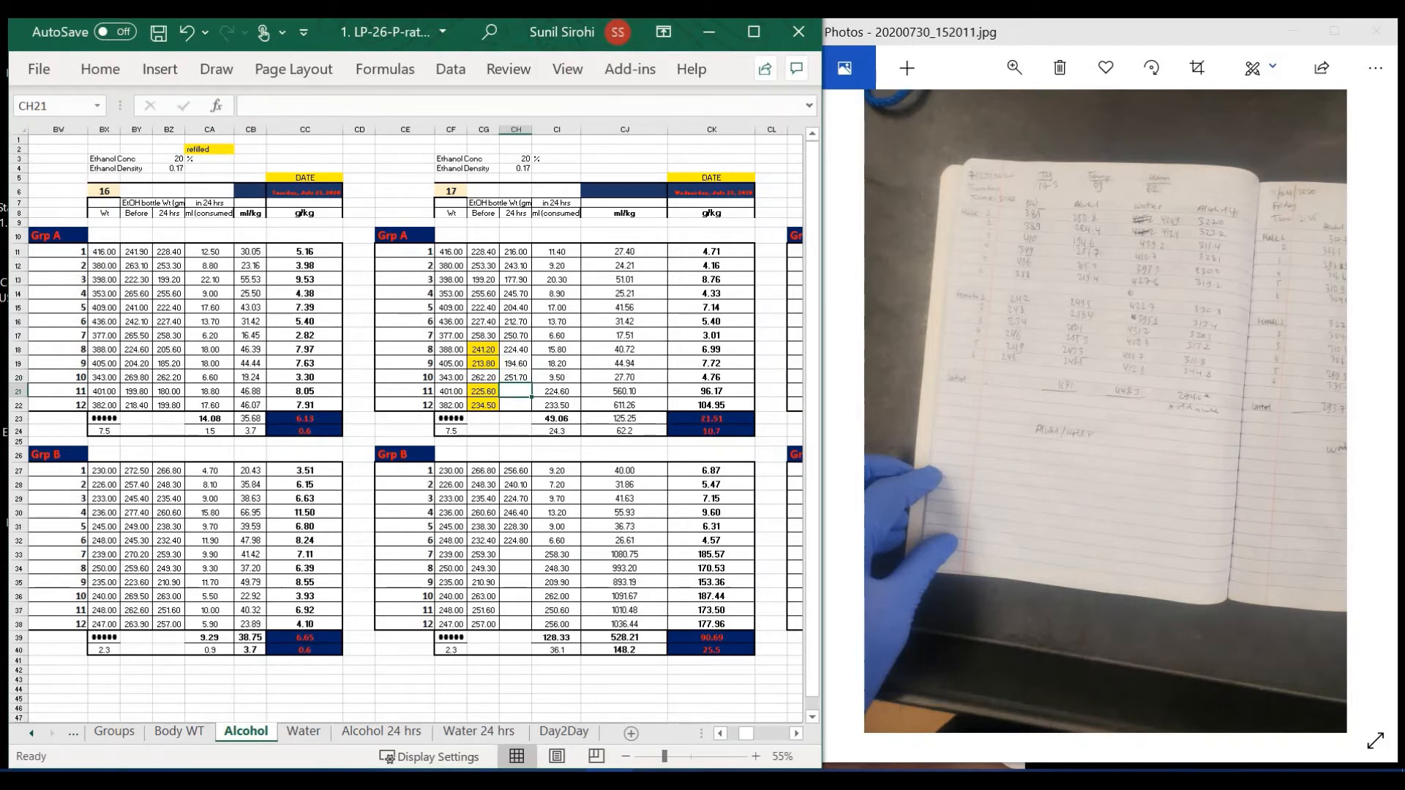
text(205.7)
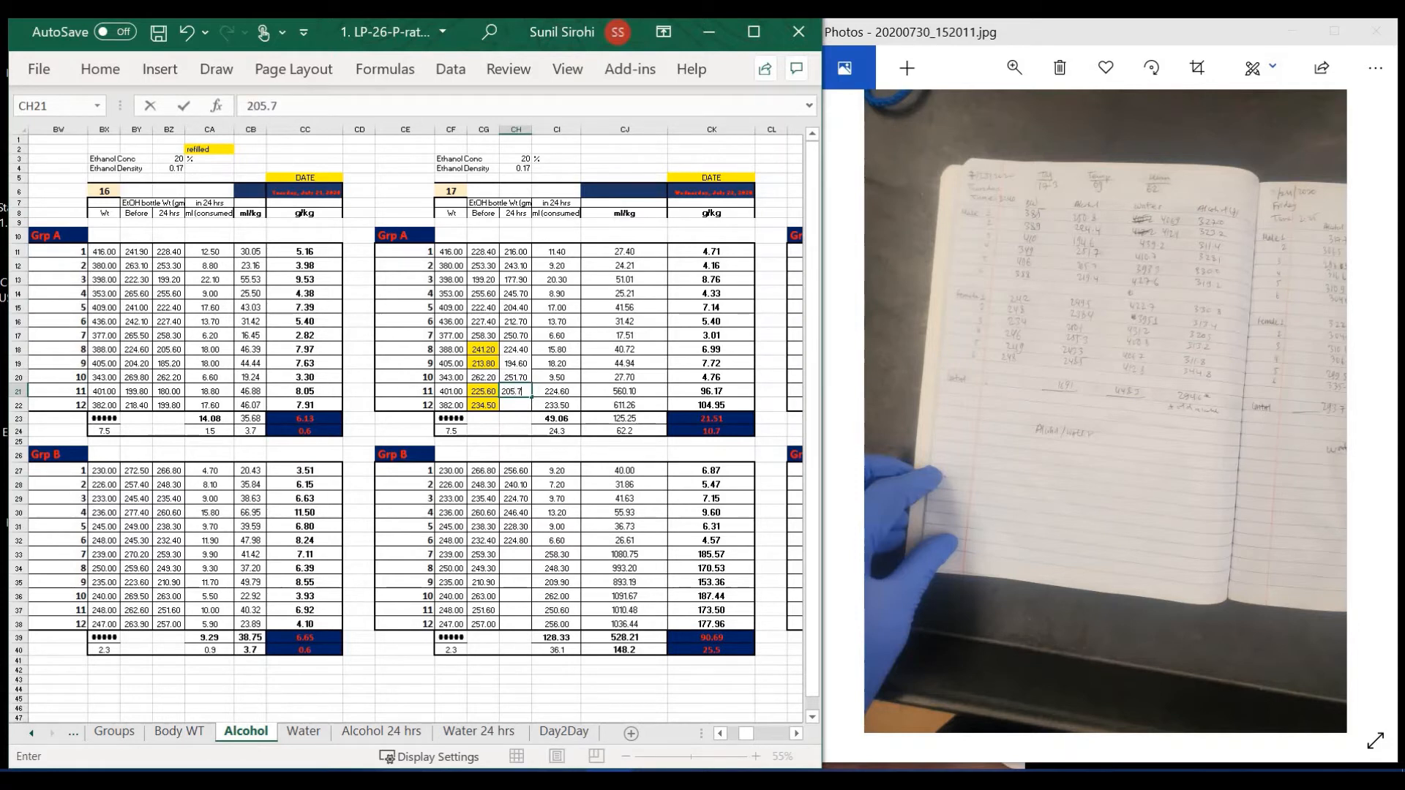
key(Return)
text(219.4)
key(Return)
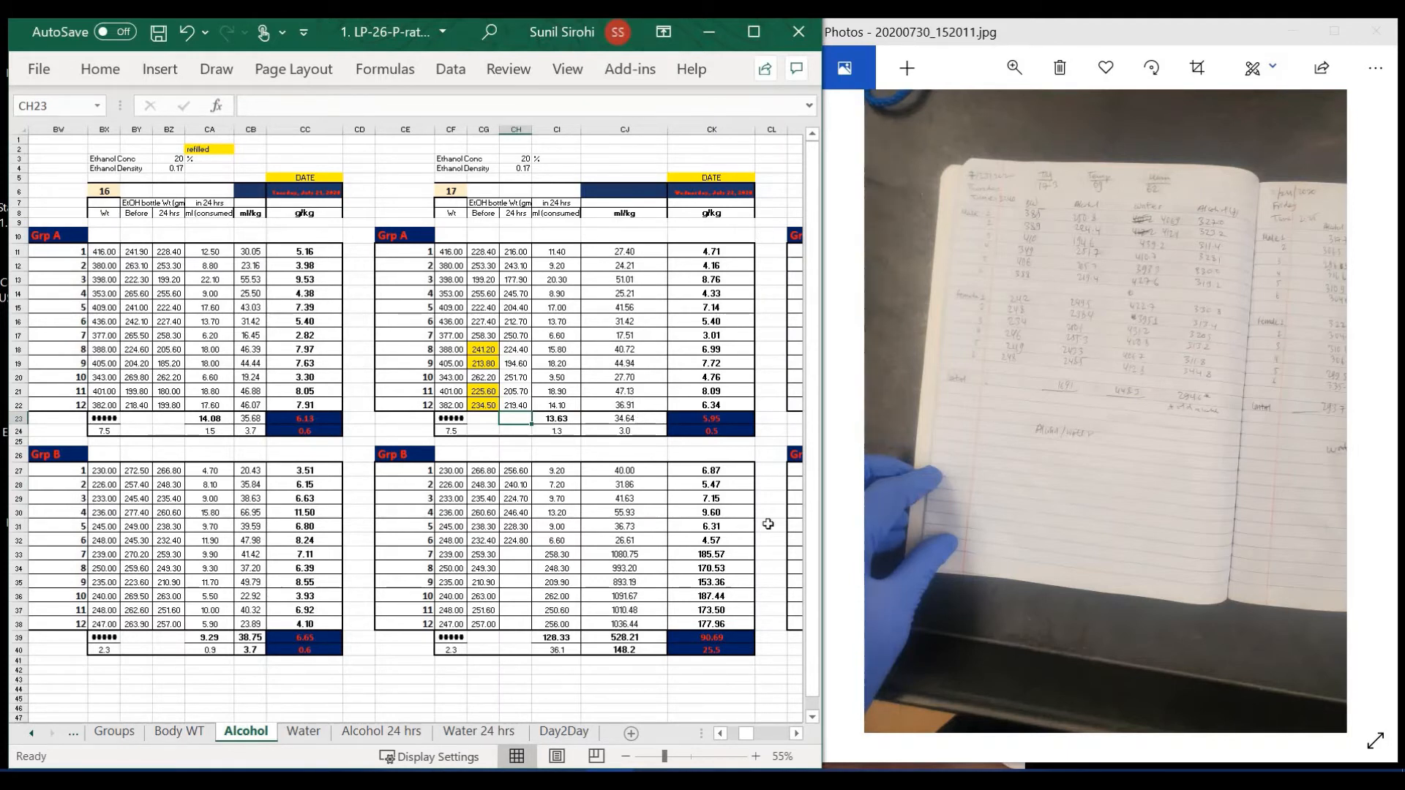
Enter the Grp B 24 hrs bottle weights 249.5, 238.4, 200.1, 255.3, 243.3 and 248.5 in CH33:CH38.
click(521, 555)
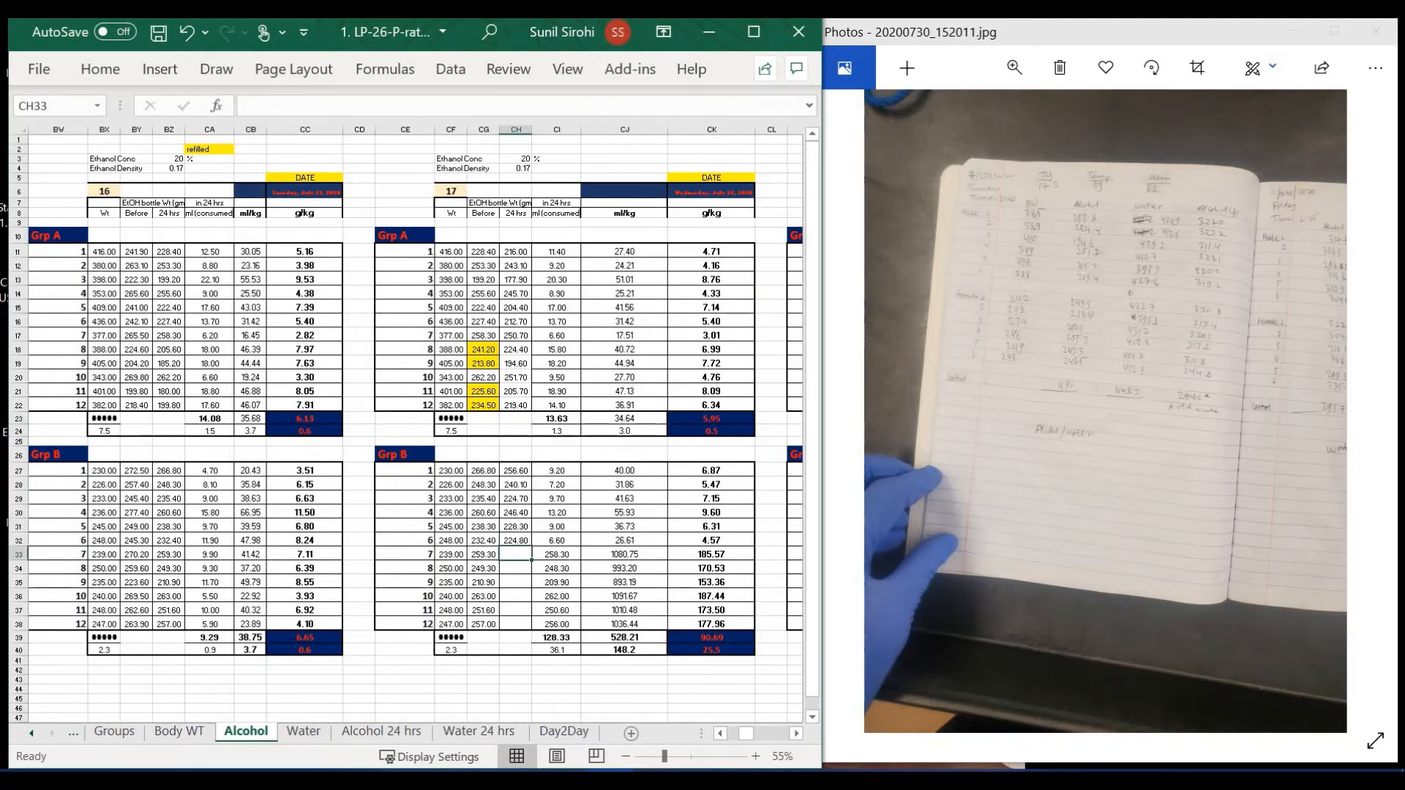
text(242)
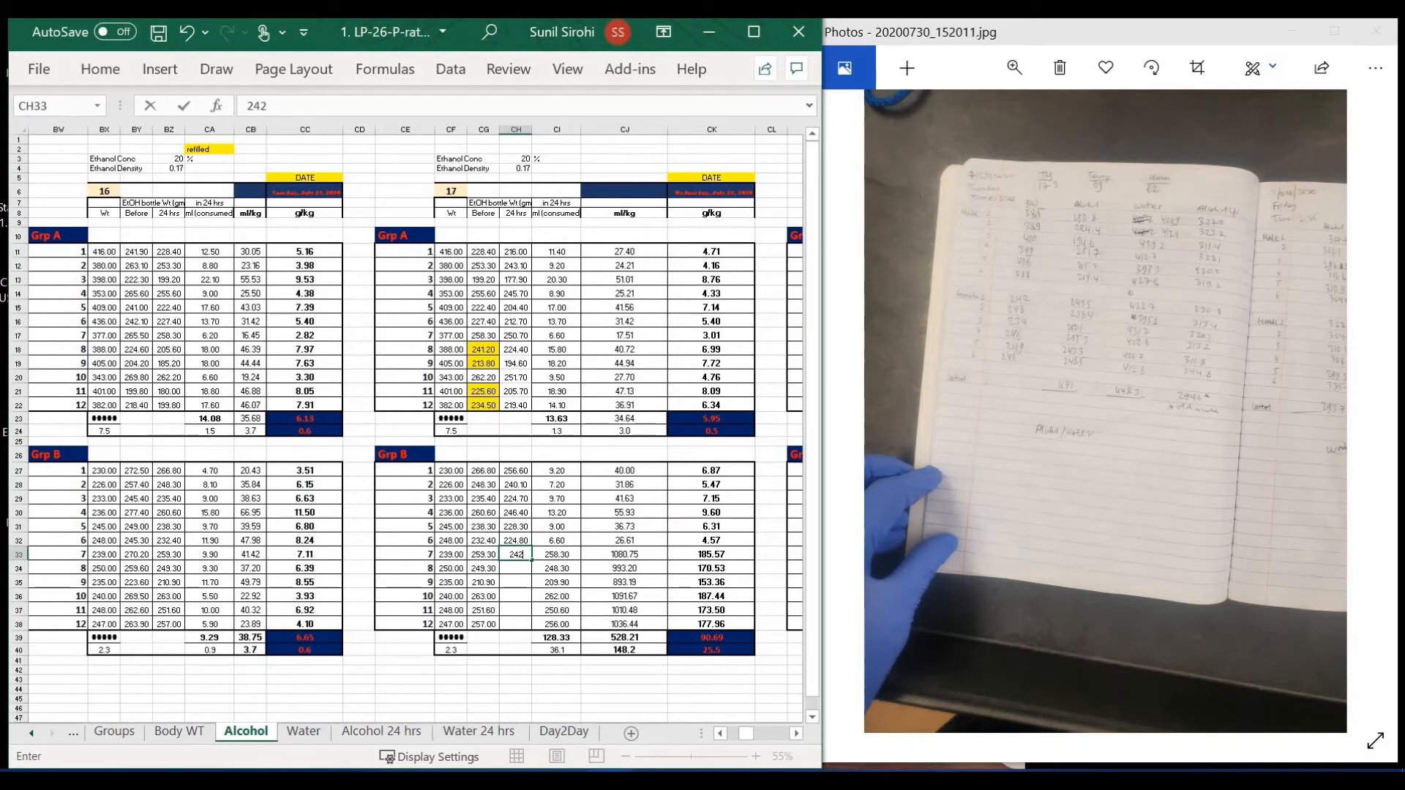
key(BackSpace)
key(BackSpace)
text(49.5)
key(Return)
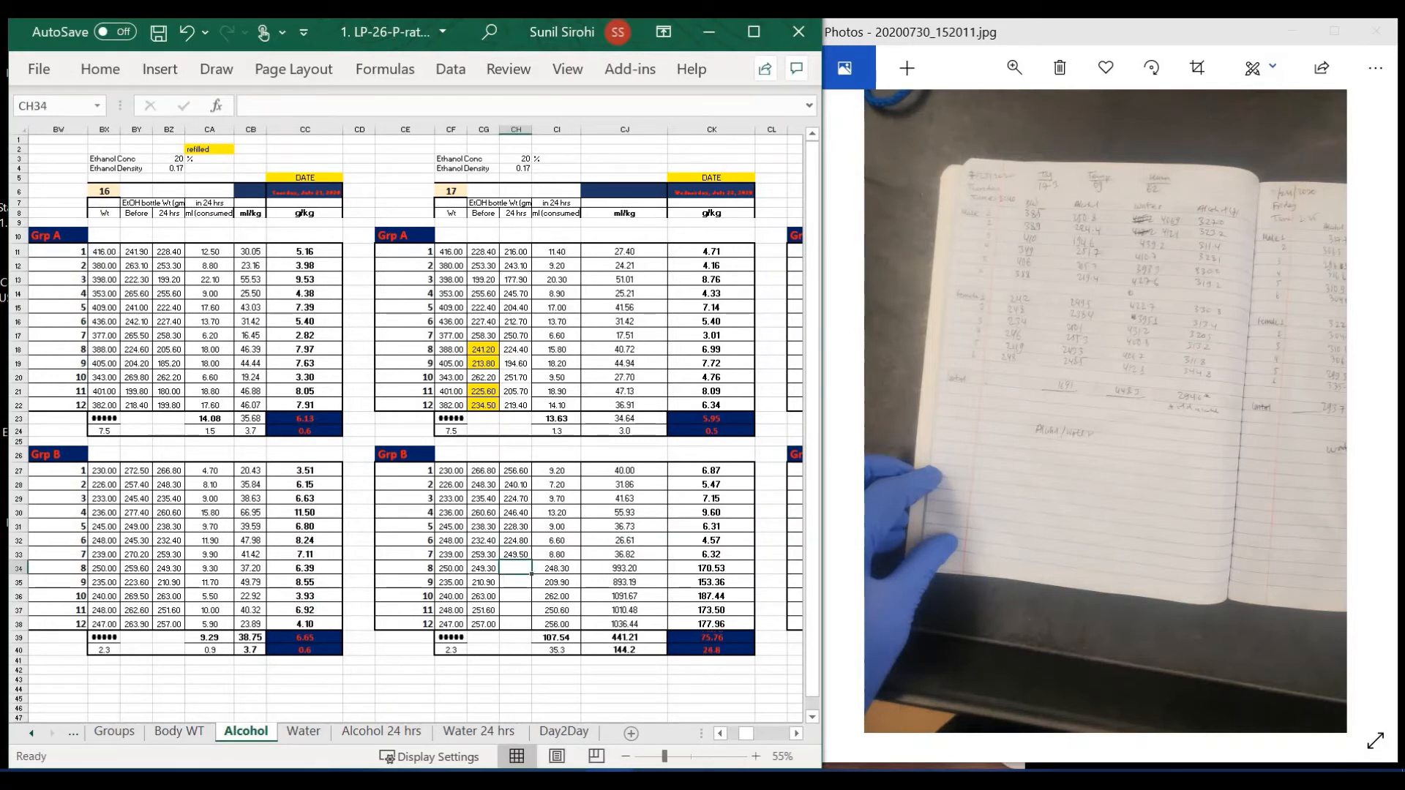
text(238.4)
key(Return)
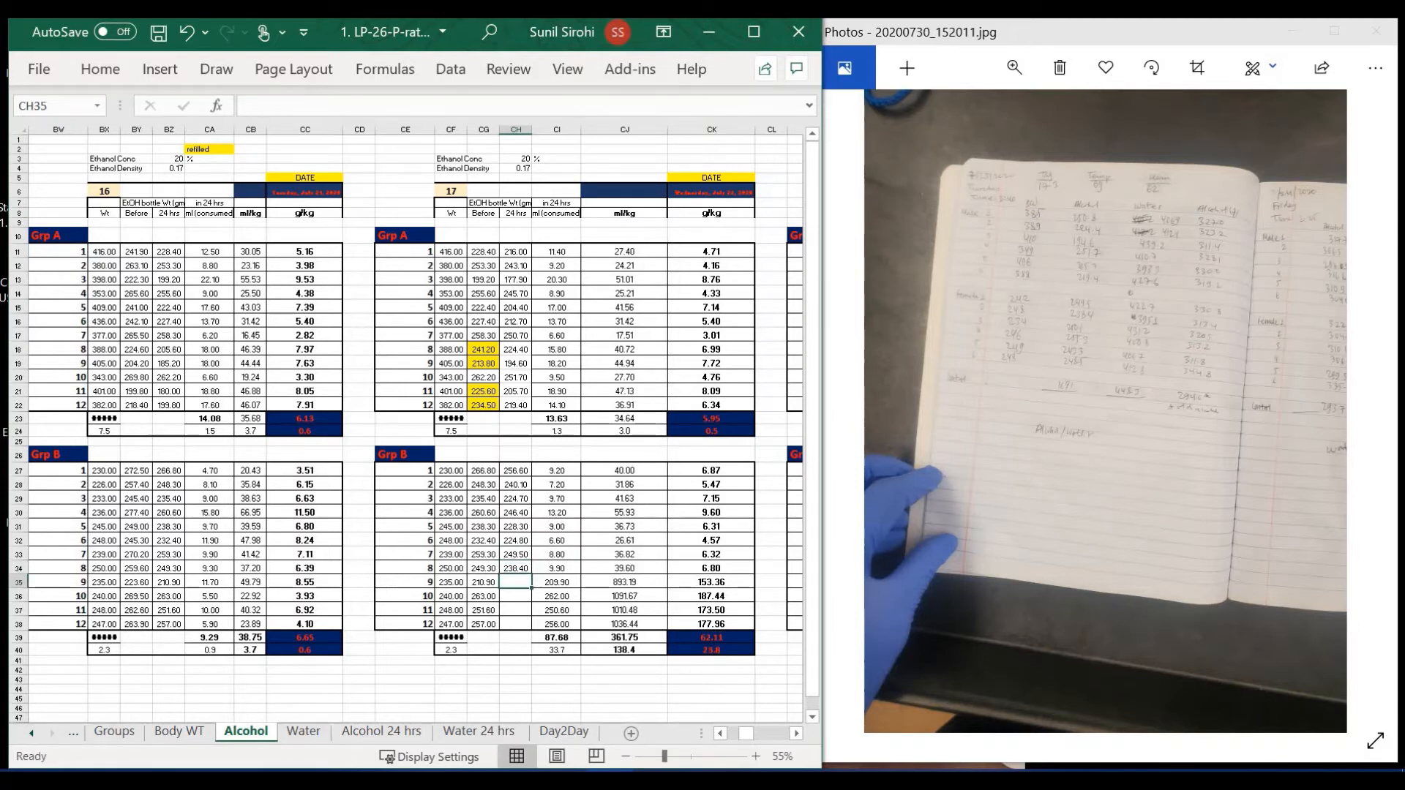
text(250)
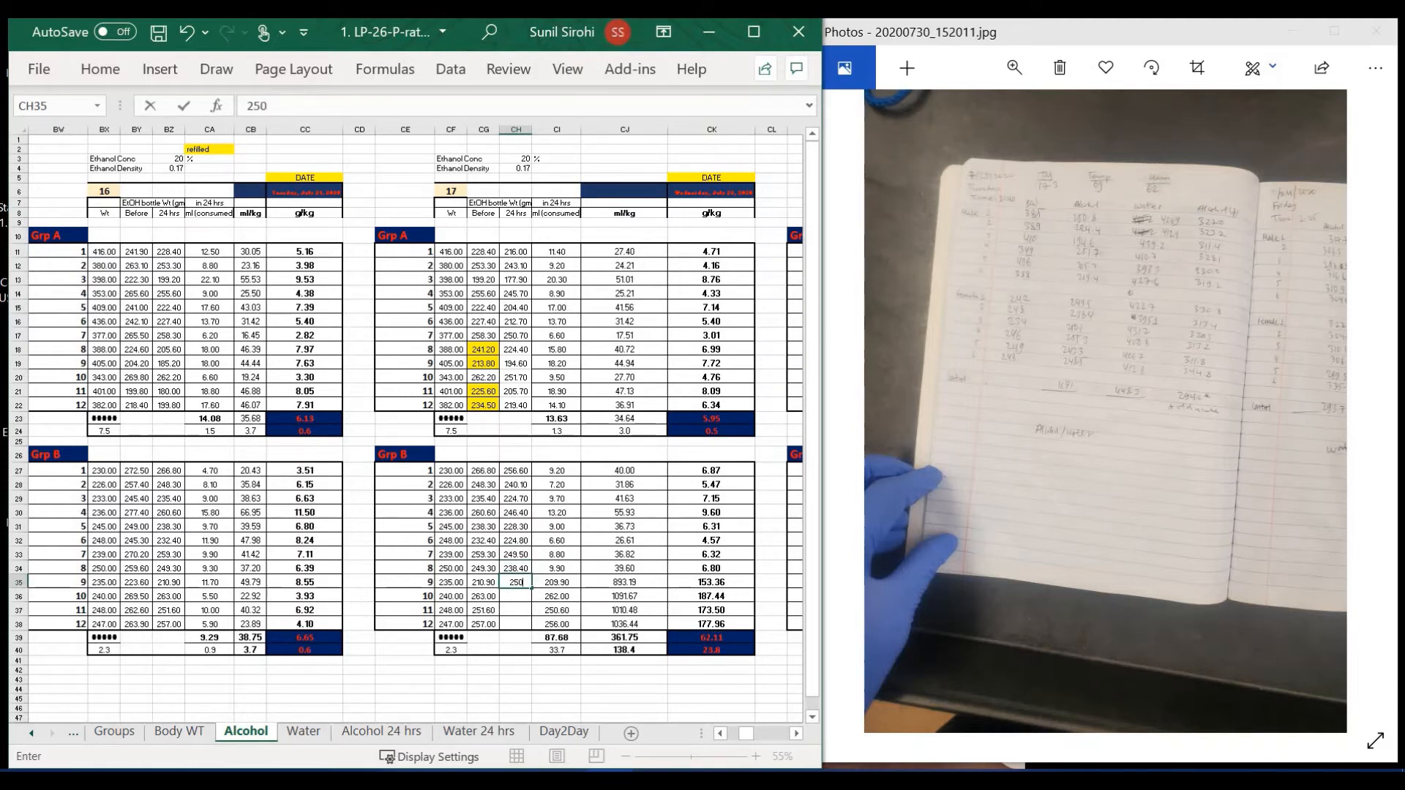
key(BackSpace)
key(BackSpace)
text(00.1)
key(Return)
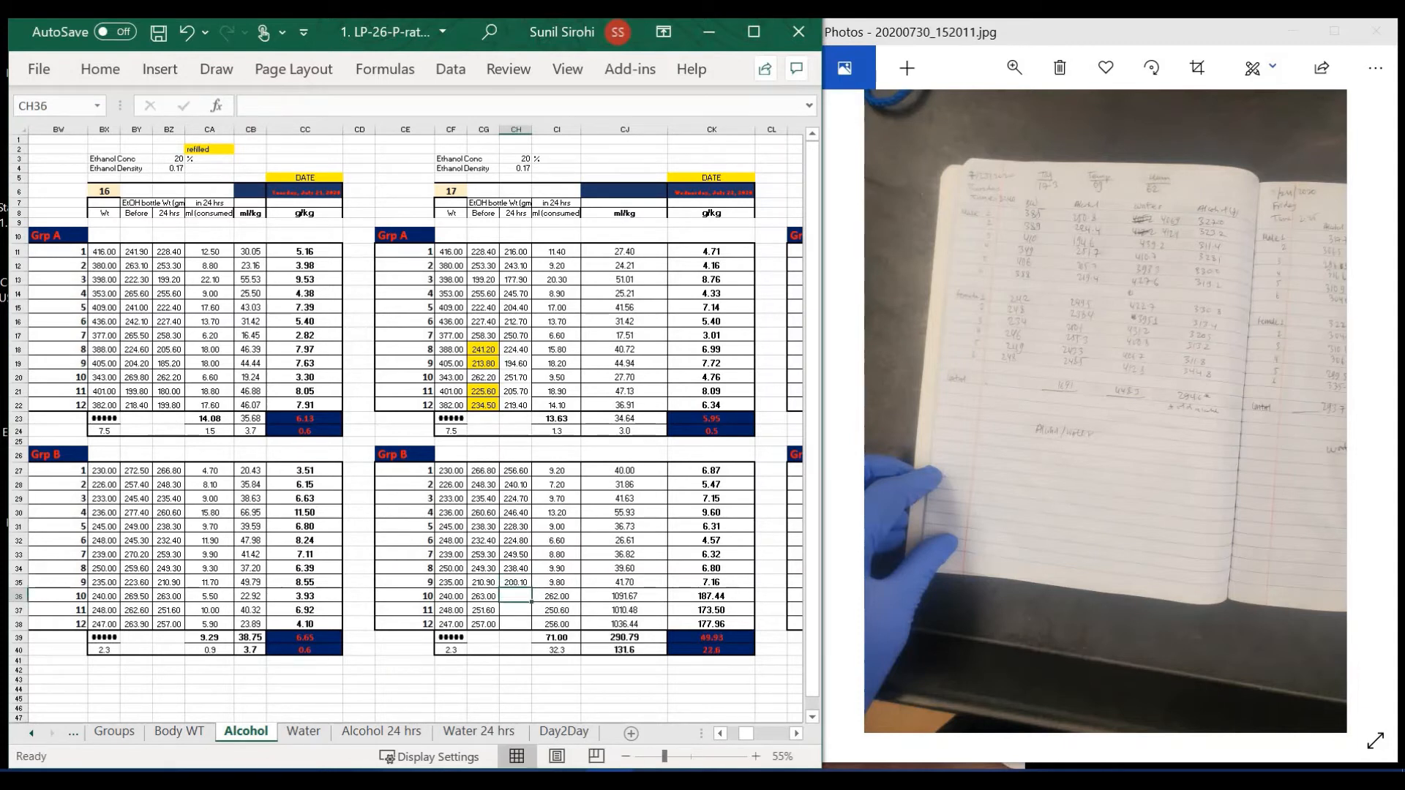
text(255.3)
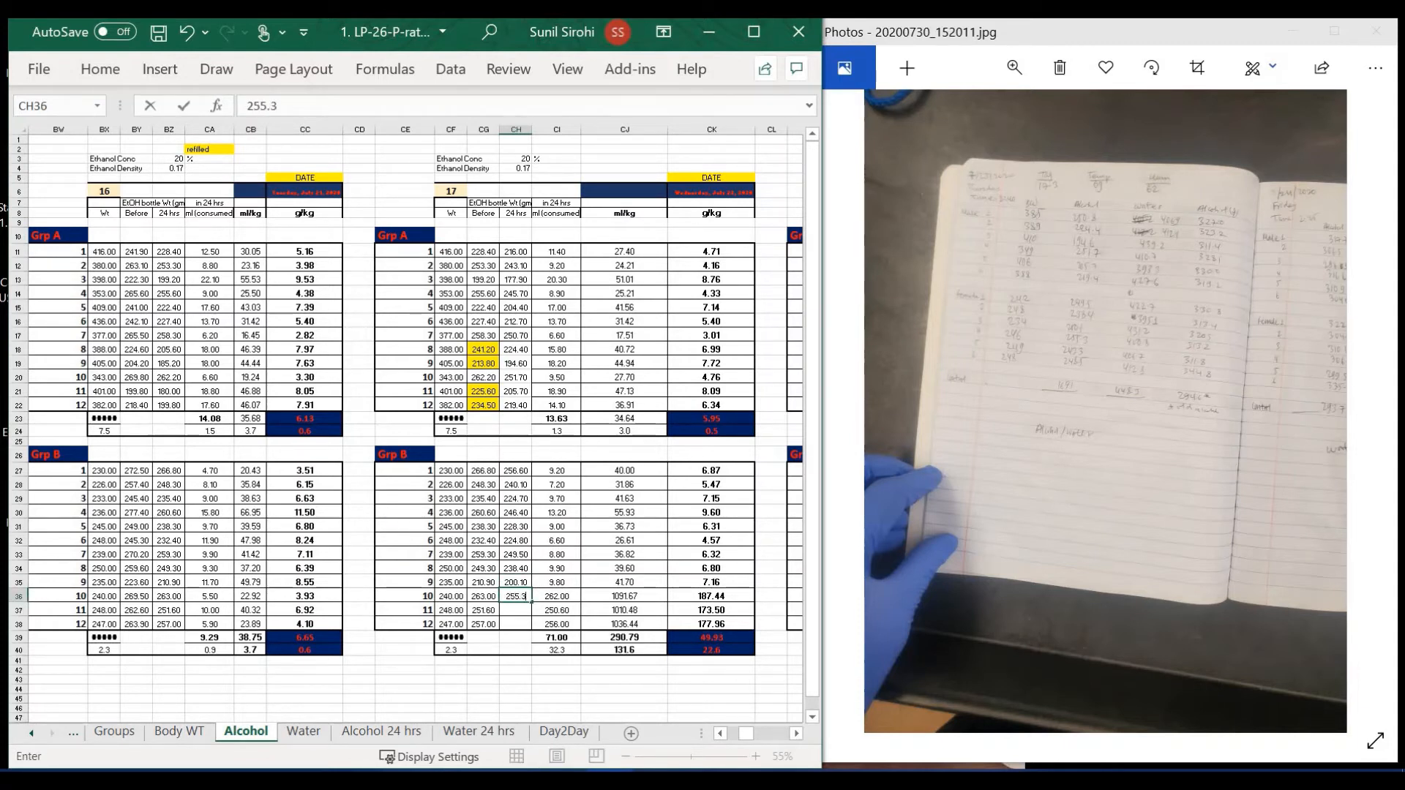
key(Return)
text(243.3)
key(Return)
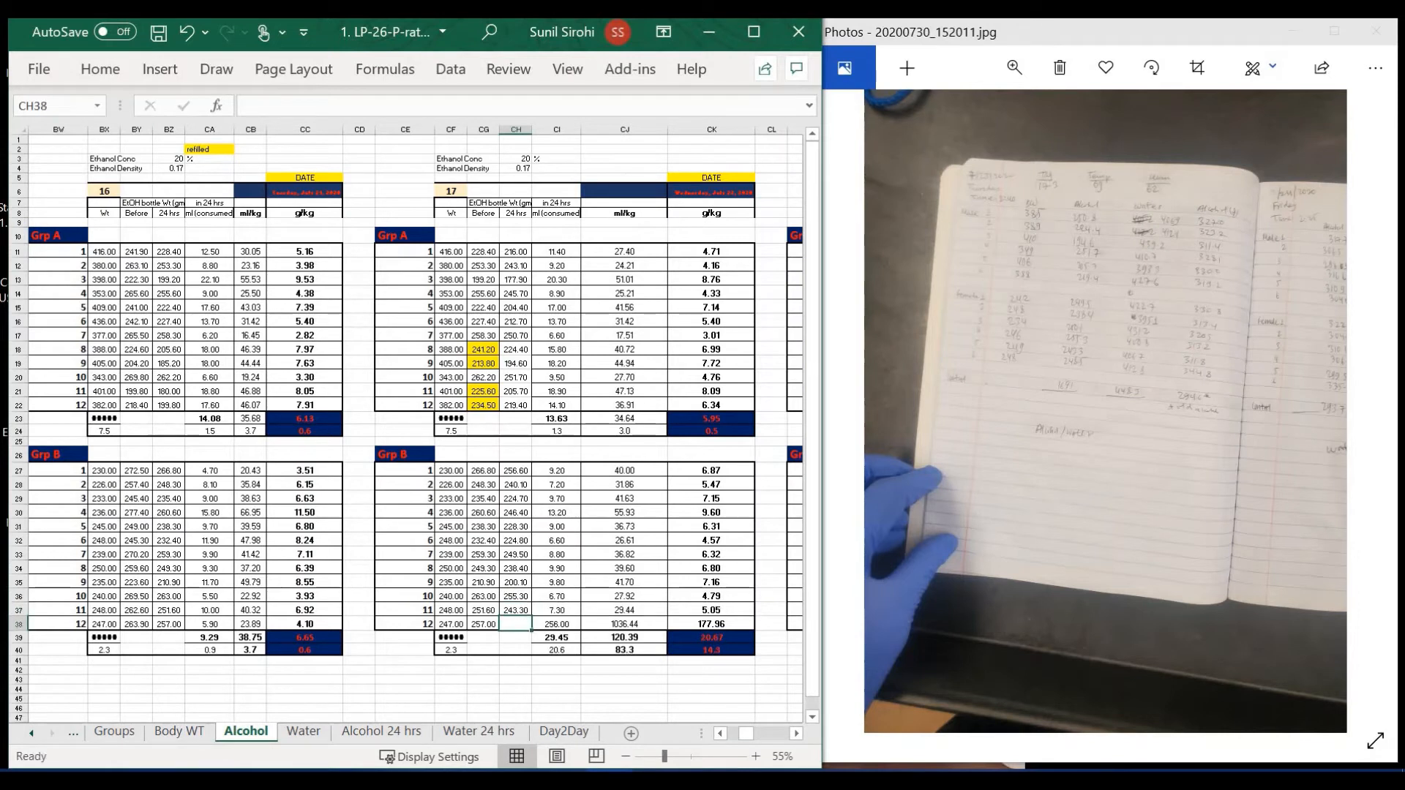
text(248.5)
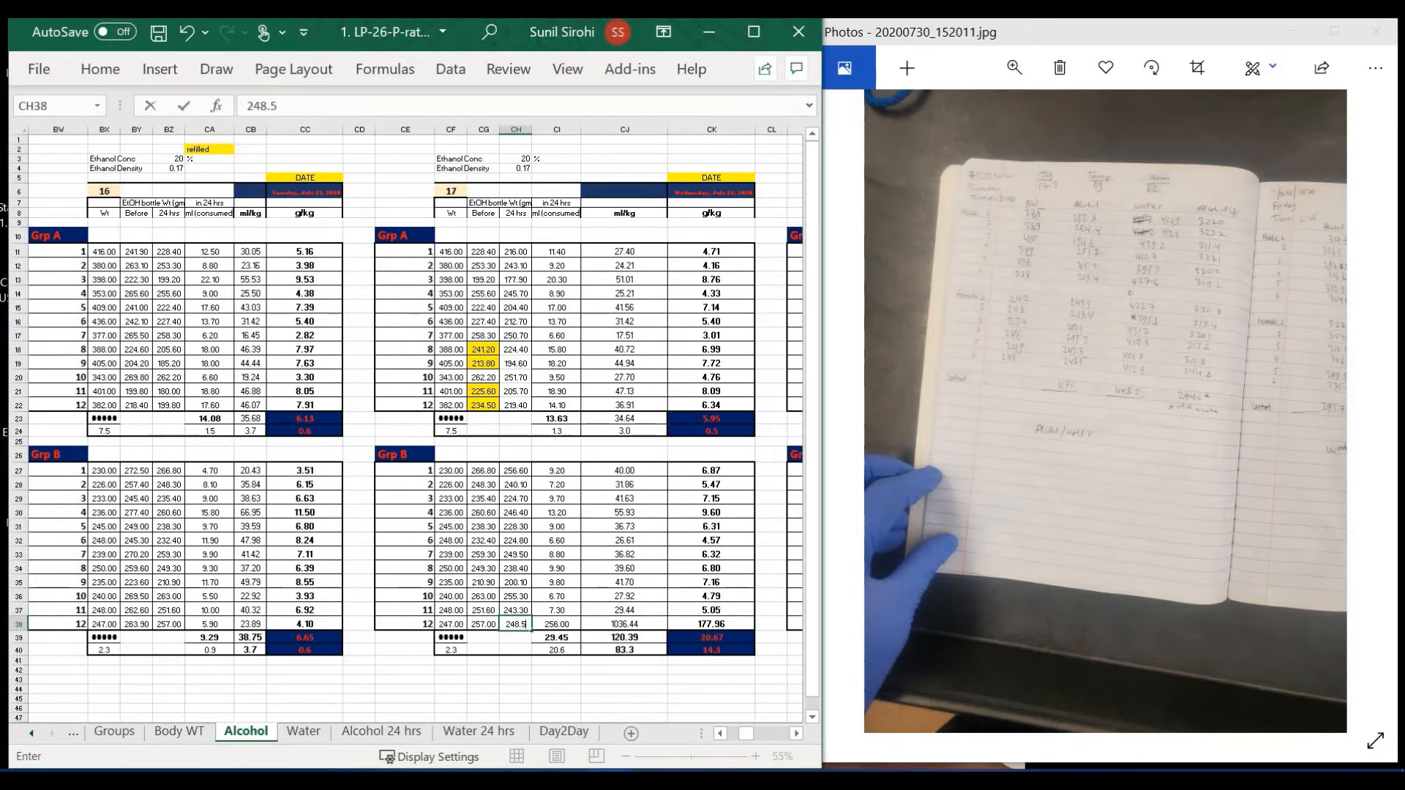
key(Return)
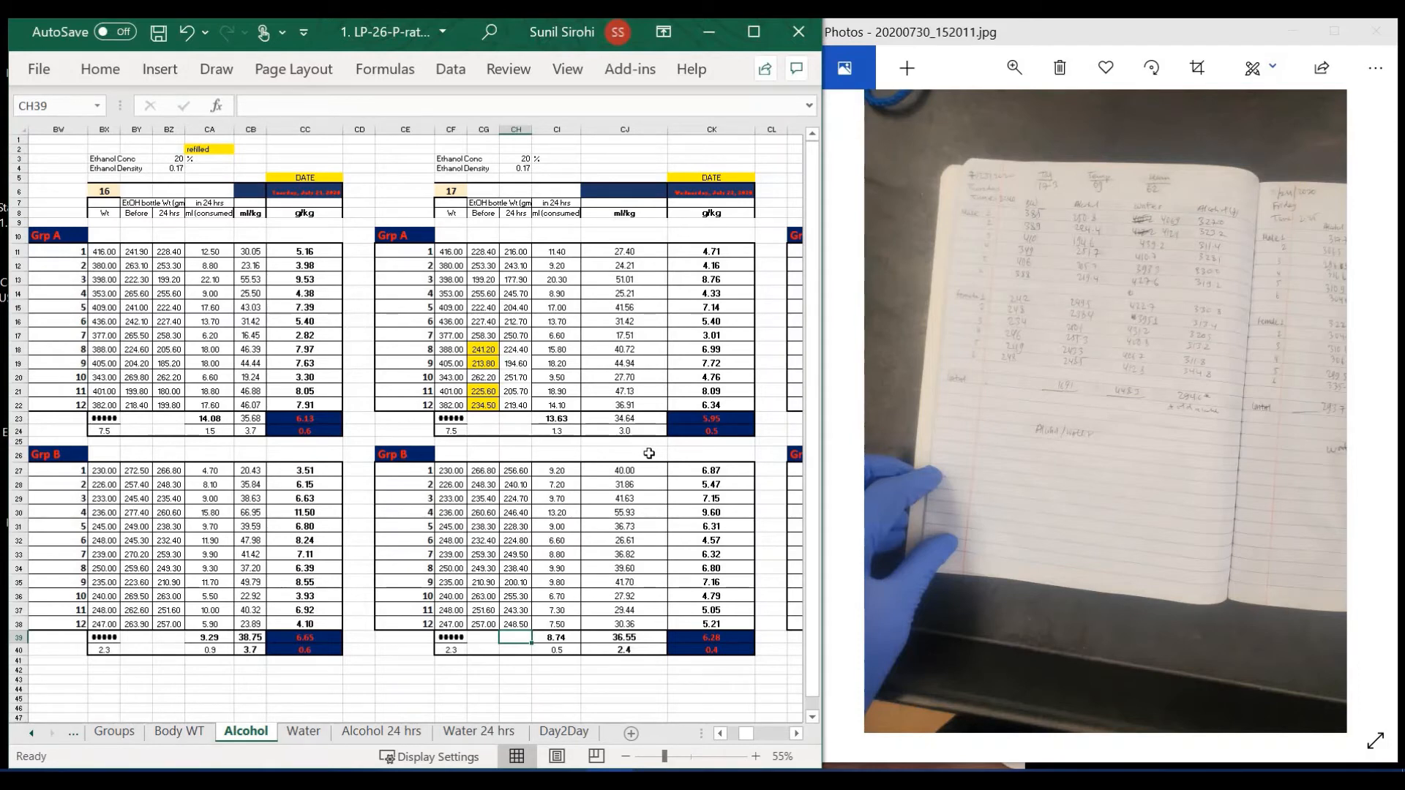
Enter the day 18 Grp A rat weights 385, 389, 410, 349, 406 and 388 in CN17:CN22.
click(797, 733)
click(797, 733)
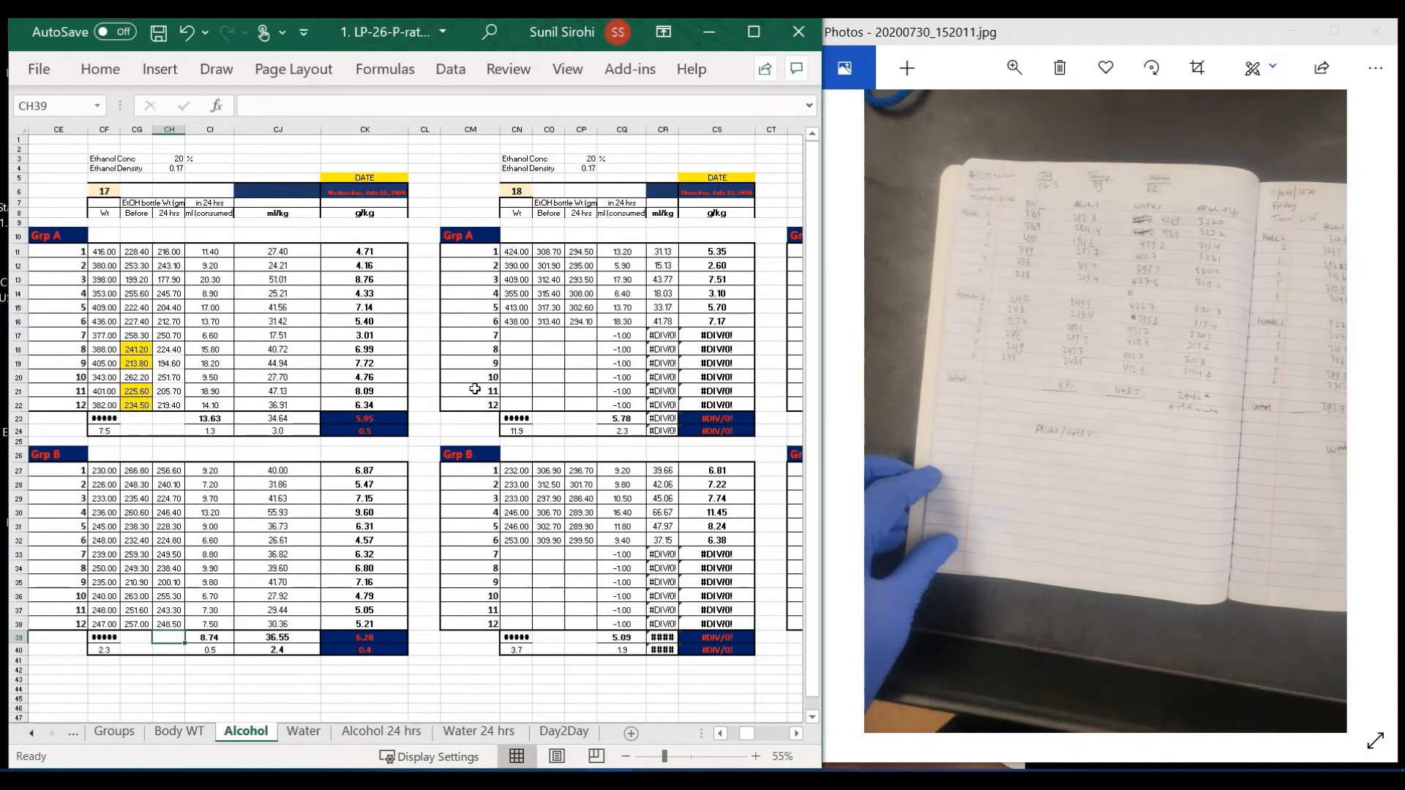
click(521, 337)
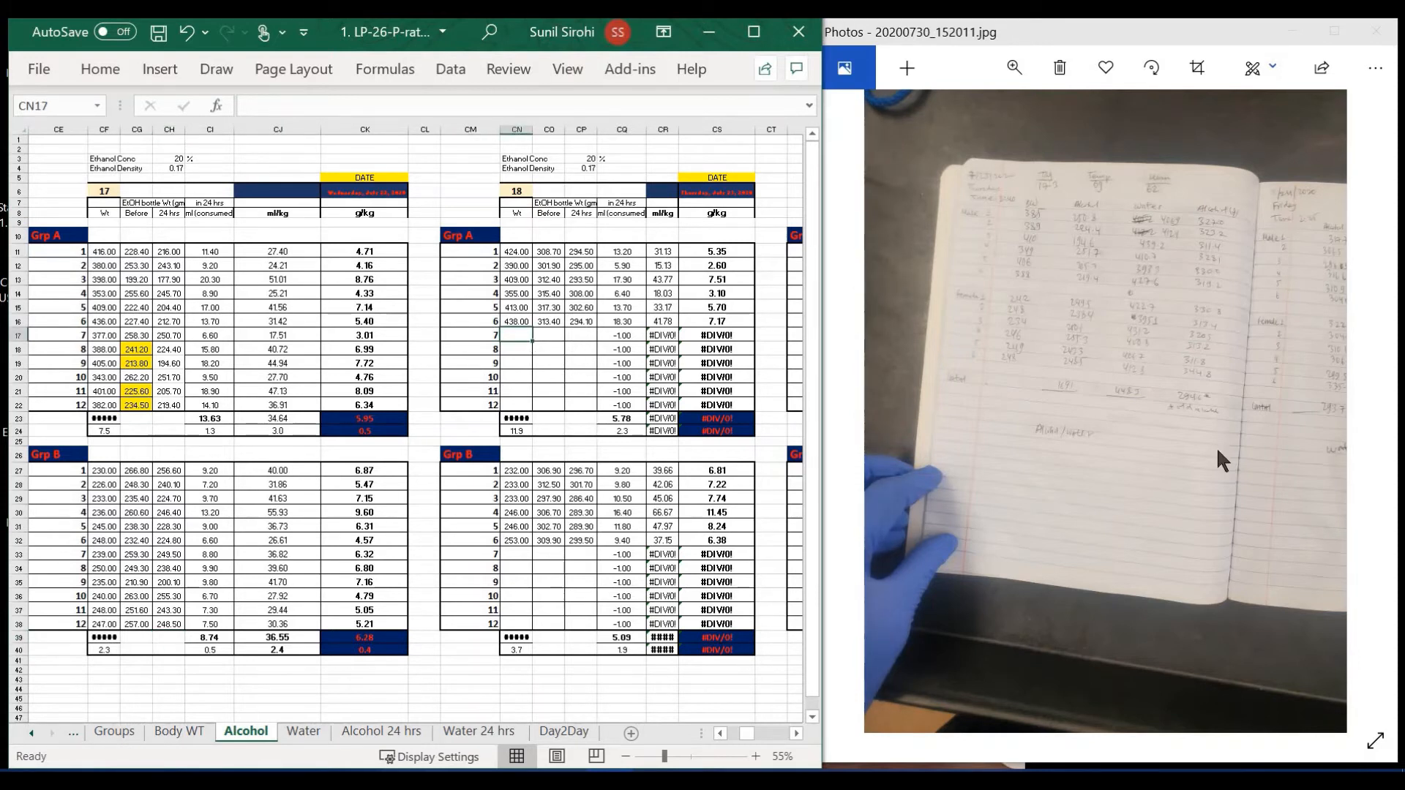
text(385)
key(Return)
text(389)
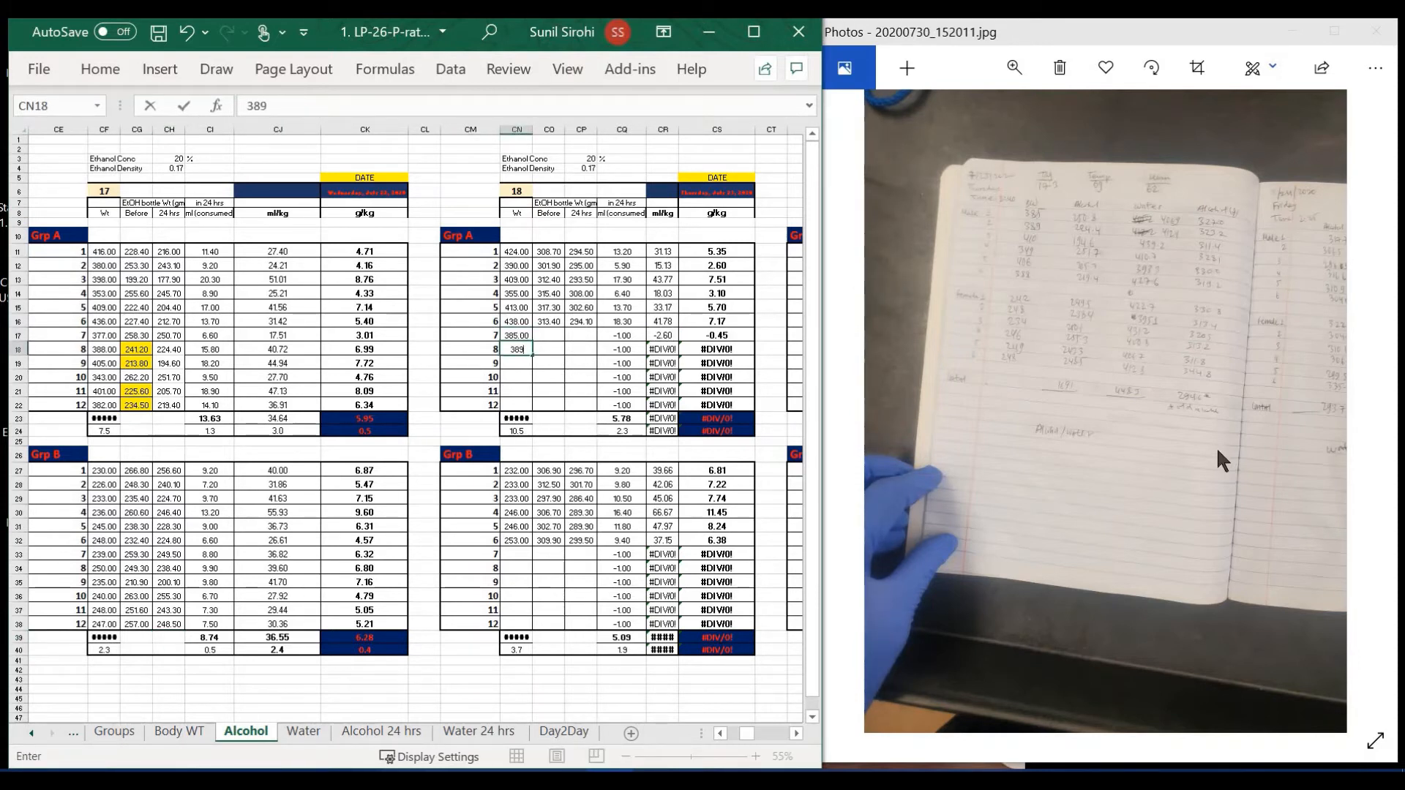
key(Return)
text(410)
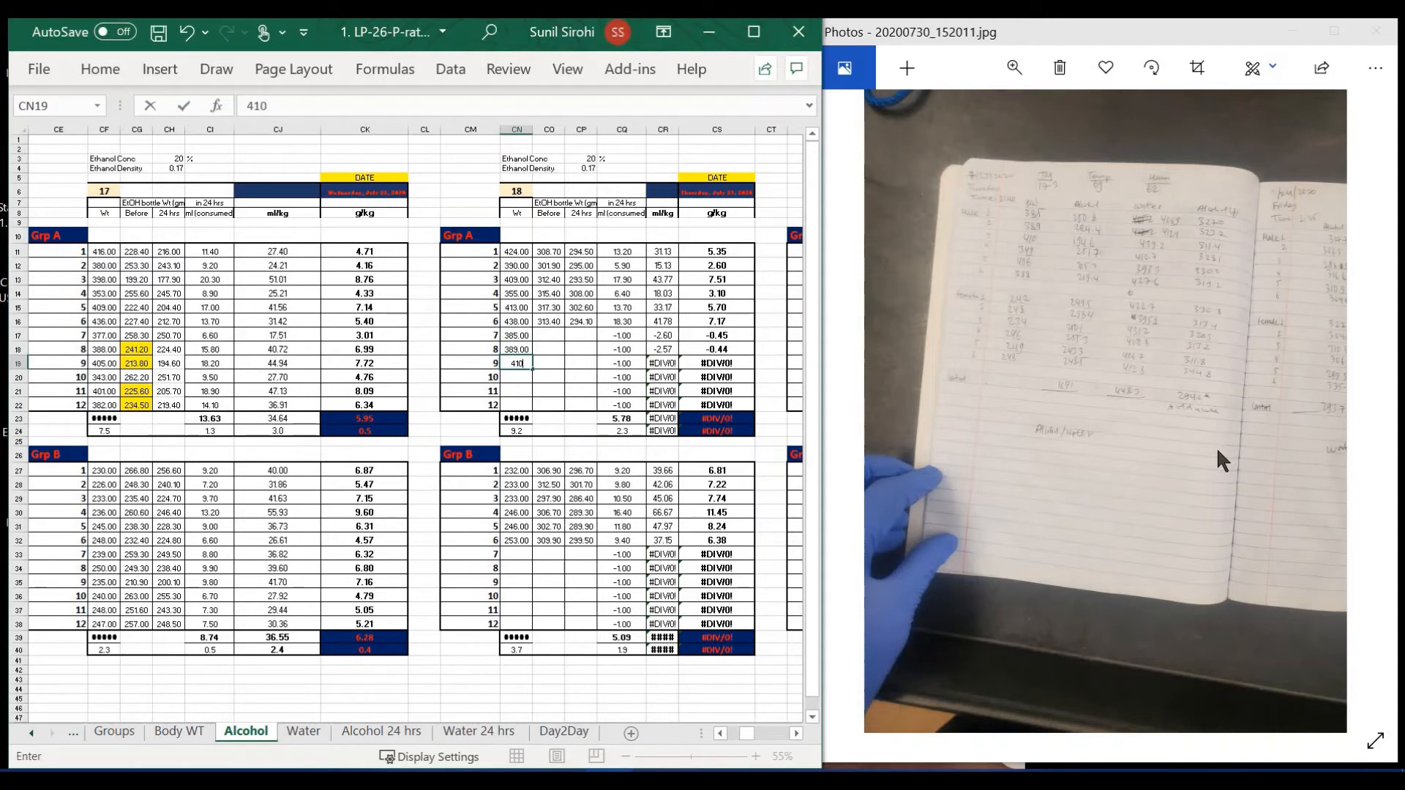
key(Return)
text(349)
key(Return)
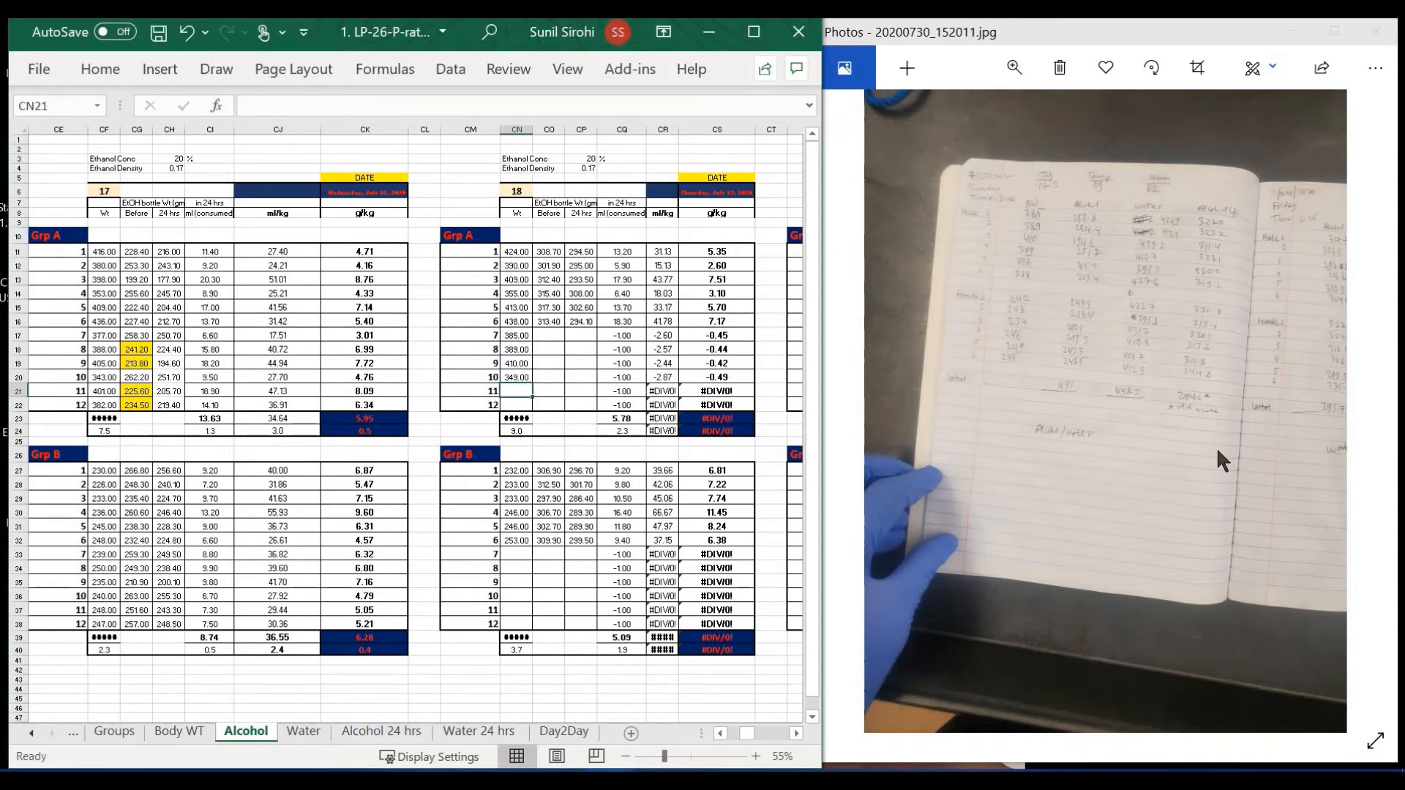
text(406)
key(Return)
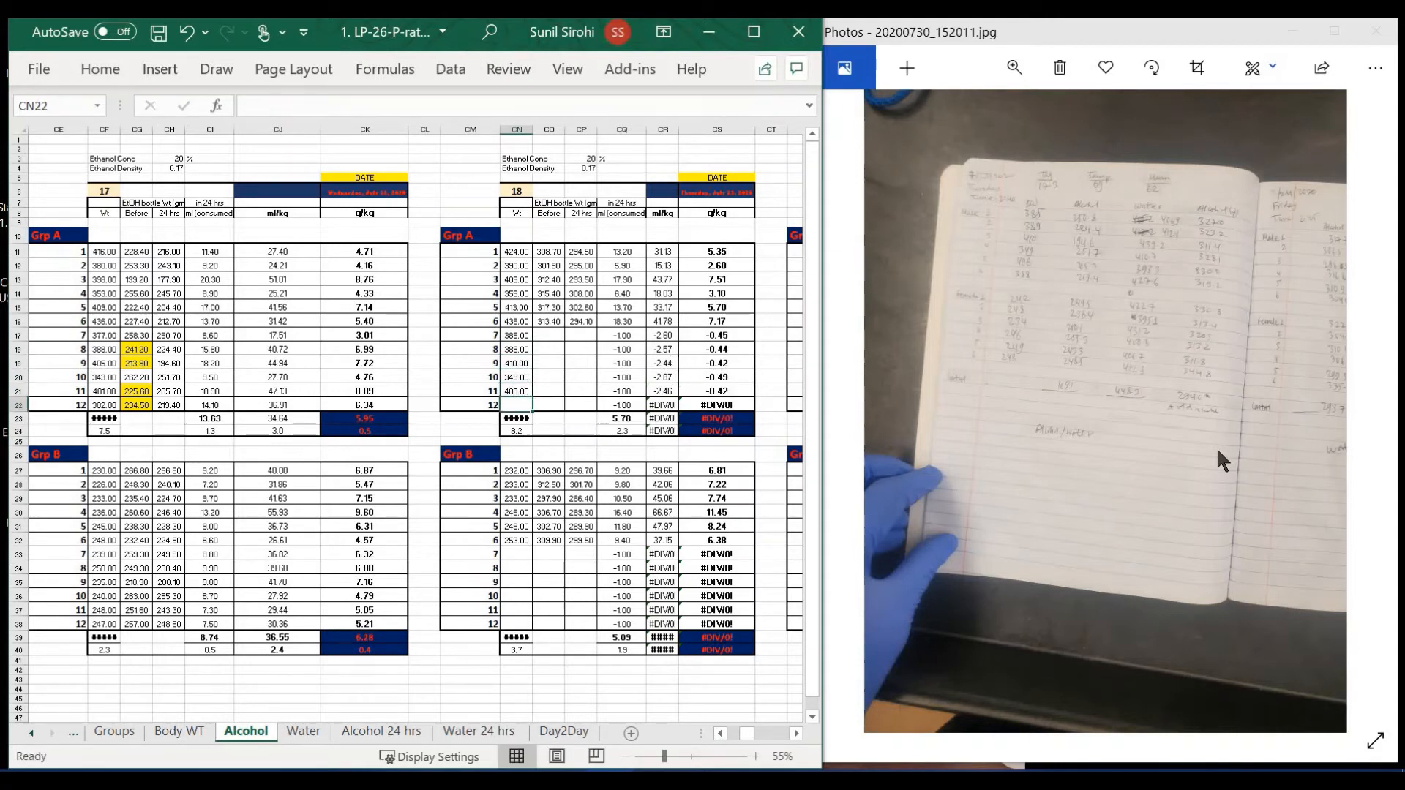
text(388)
key(Return)
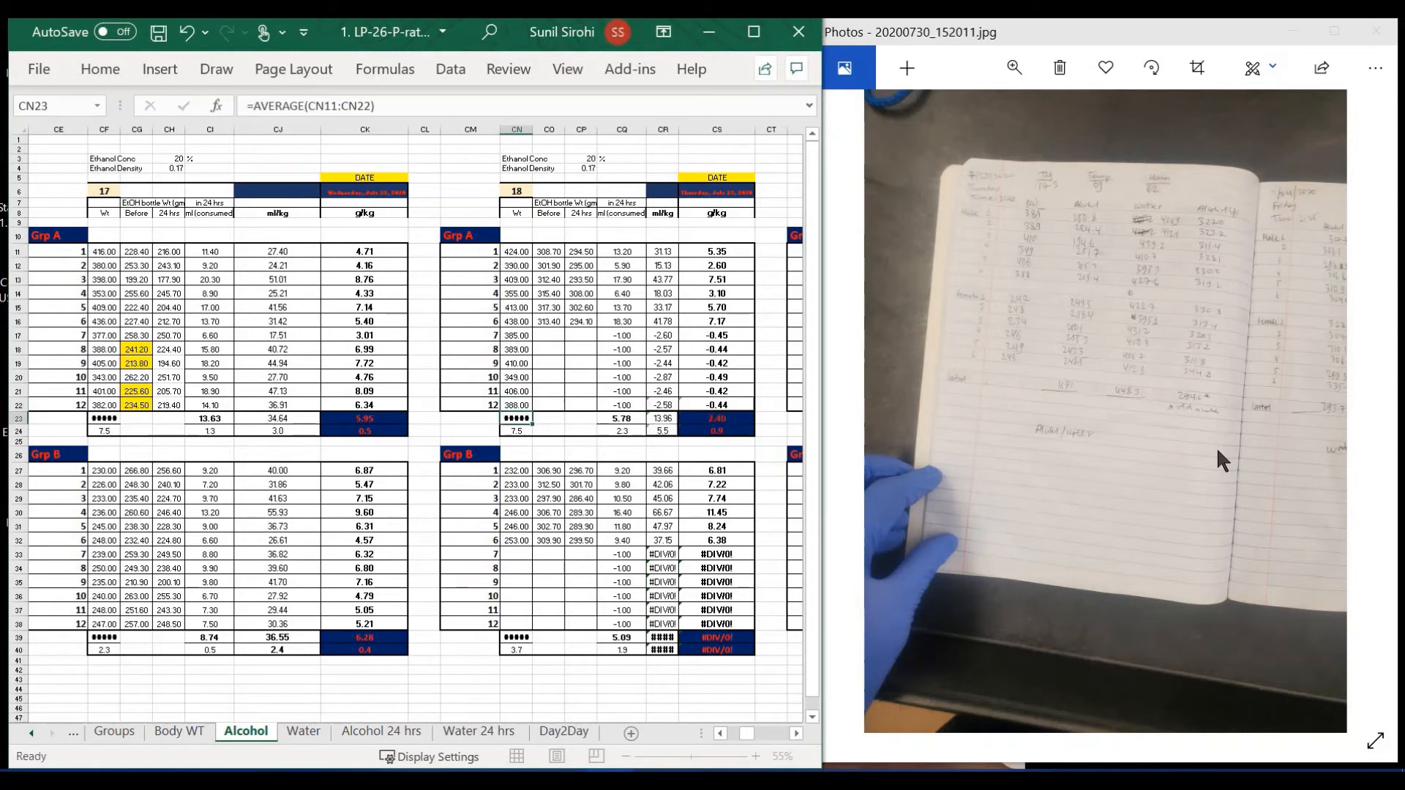
Enter the day 18 Grp B rat weights 242, 248, 234, 246, 249 and 248 in CN33:CN38.
click(520, 554)
text(242)
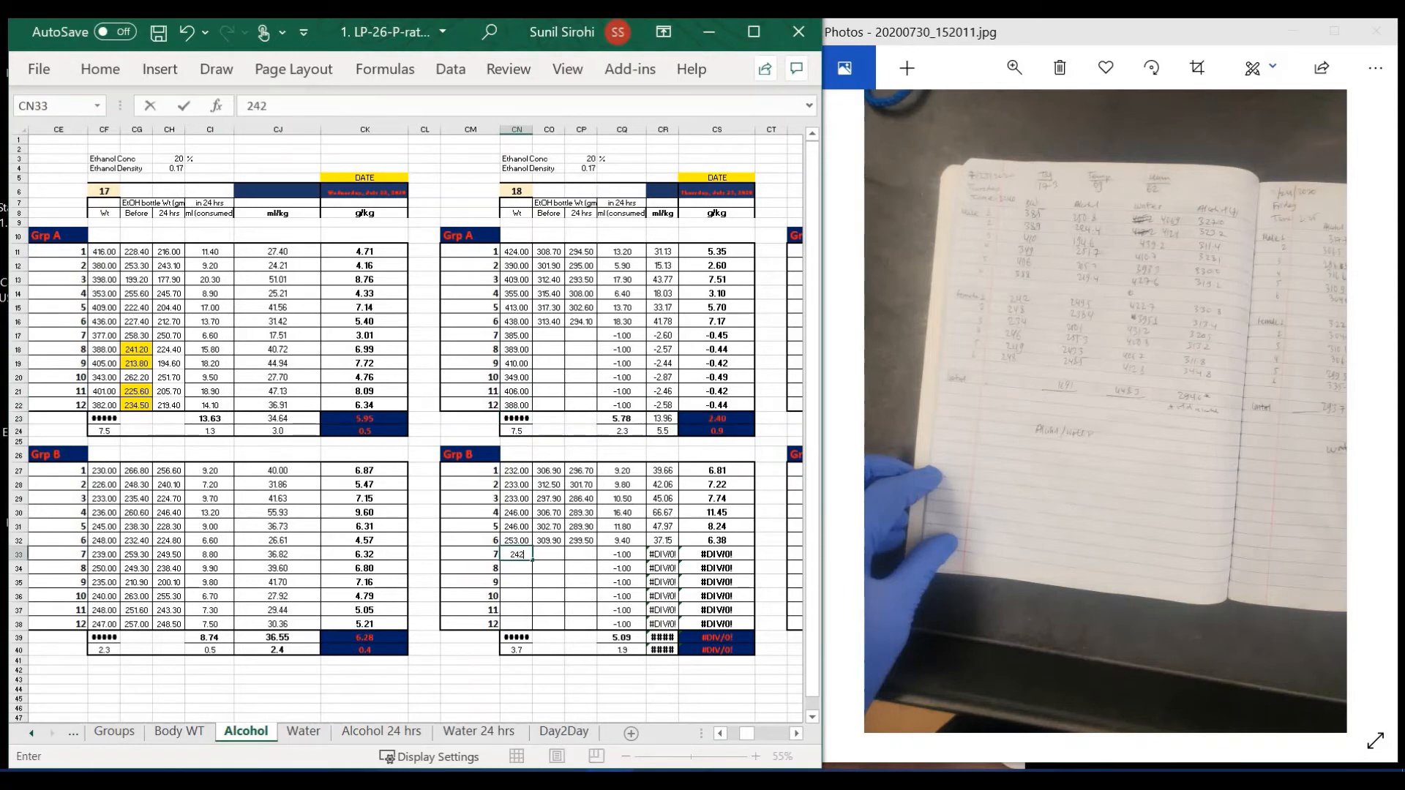
key(Return)
text(248)
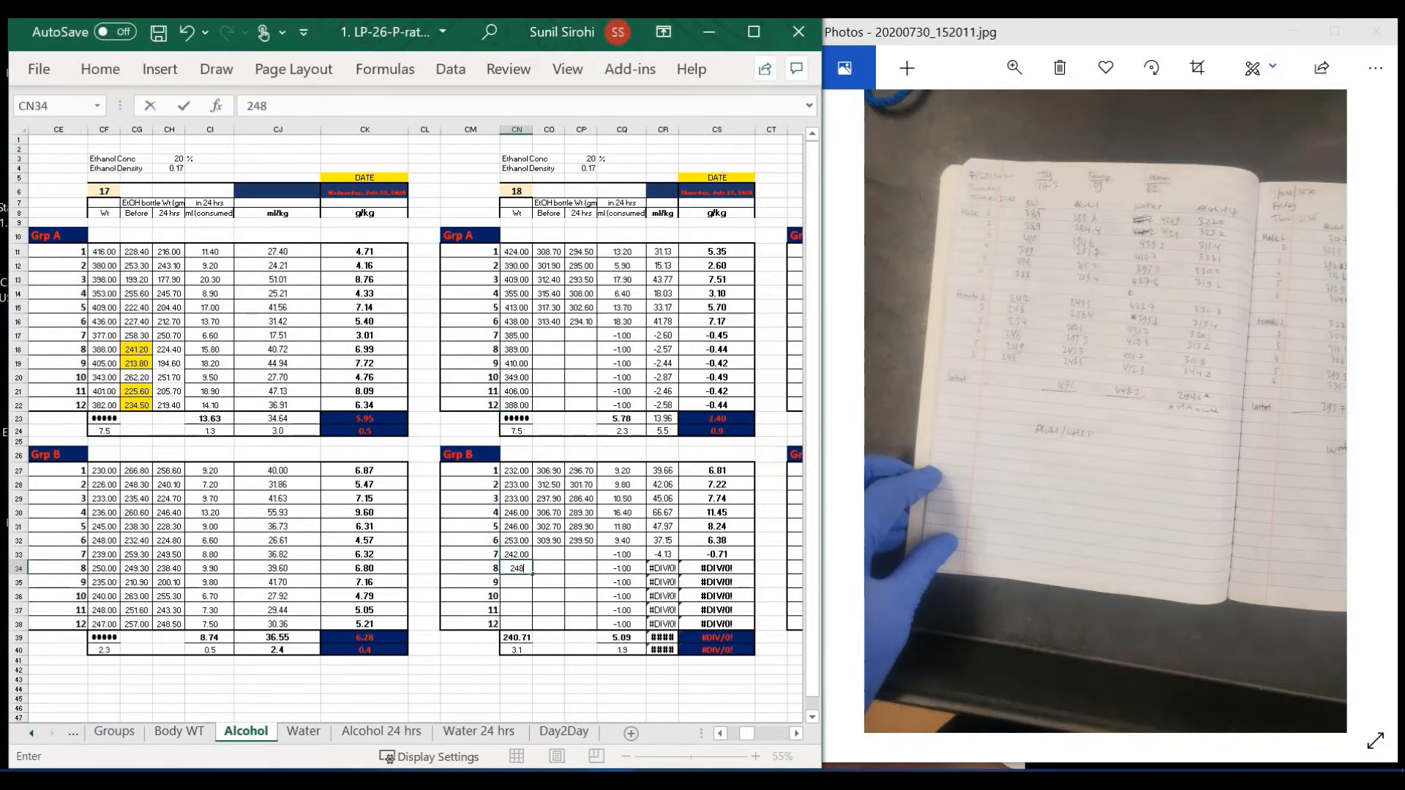
key(Return)
text(234)
key(Return)
text(246)
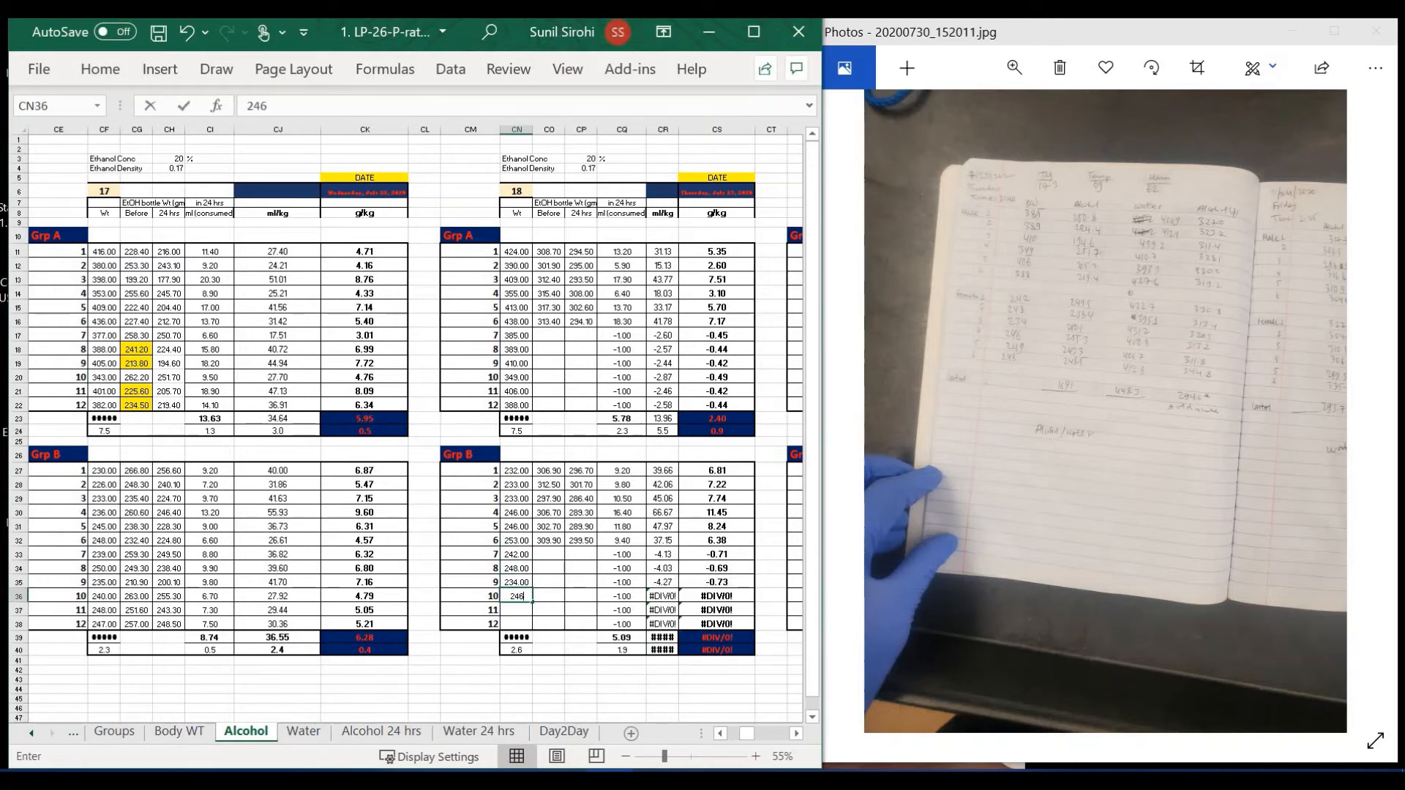
key(Return)
text(249)
key(Return)
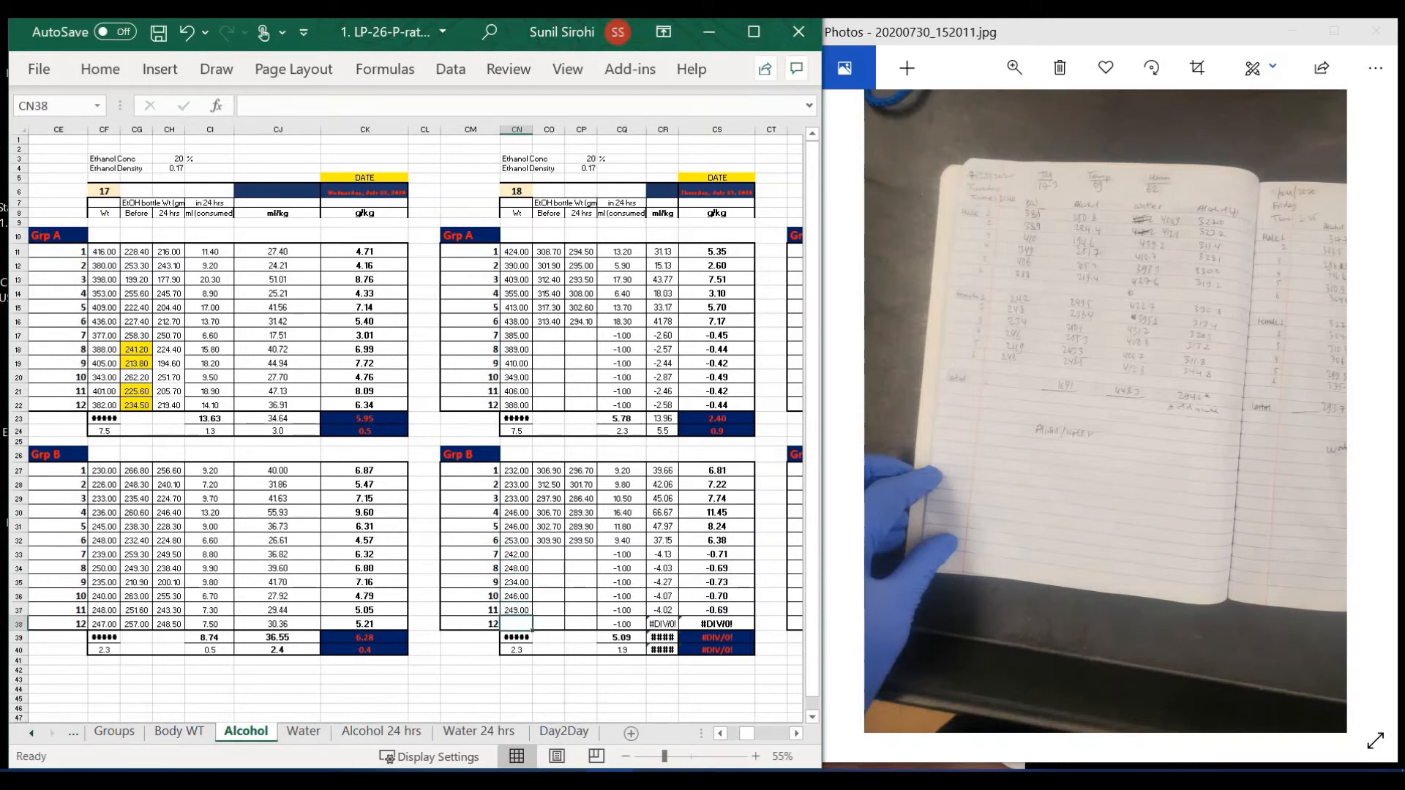
text(248)
key(Return)
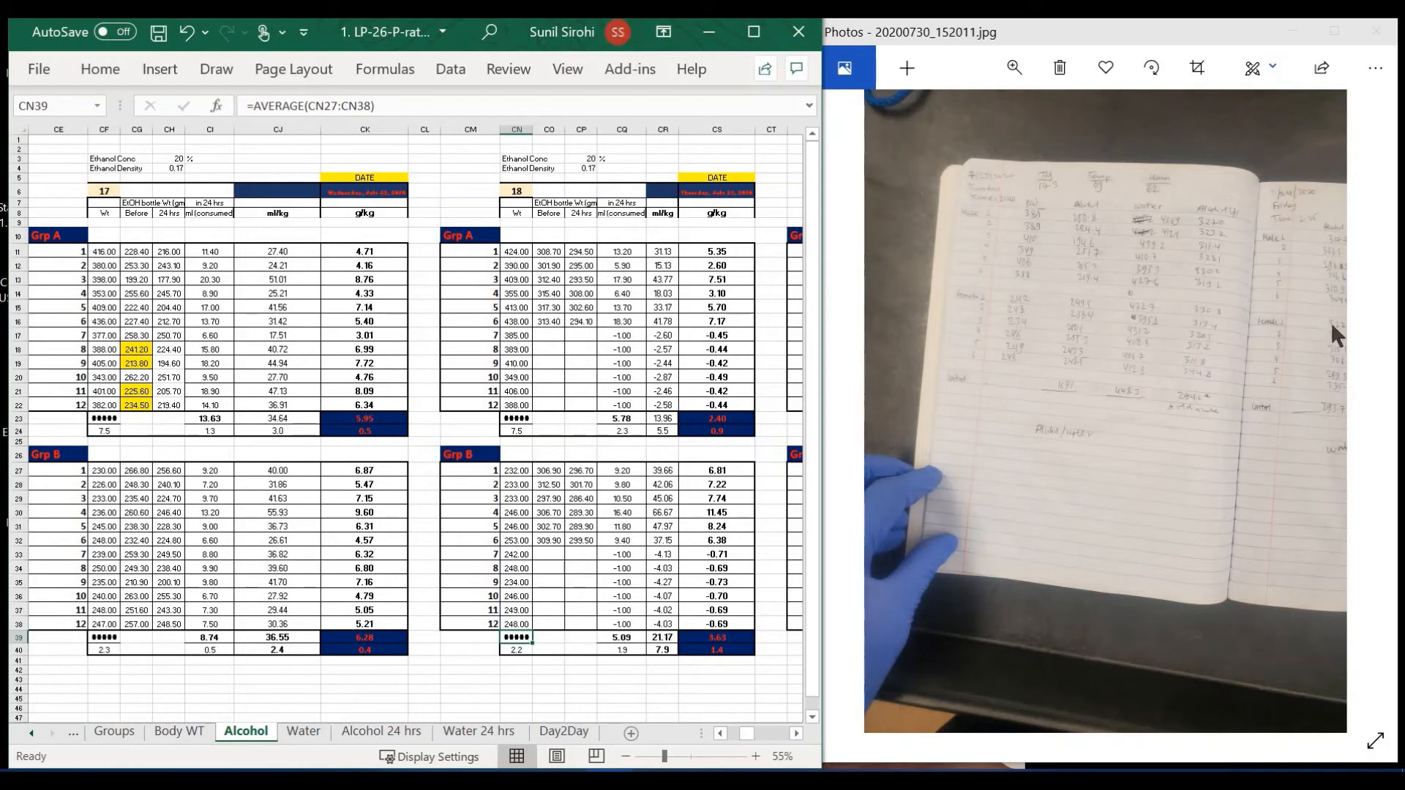
Enter the day 18 Grp A Before bottle weights 327, 323.2, 311.4, 328.1, 330 and 319.2 in CO17:CO22.
click(548, 335)
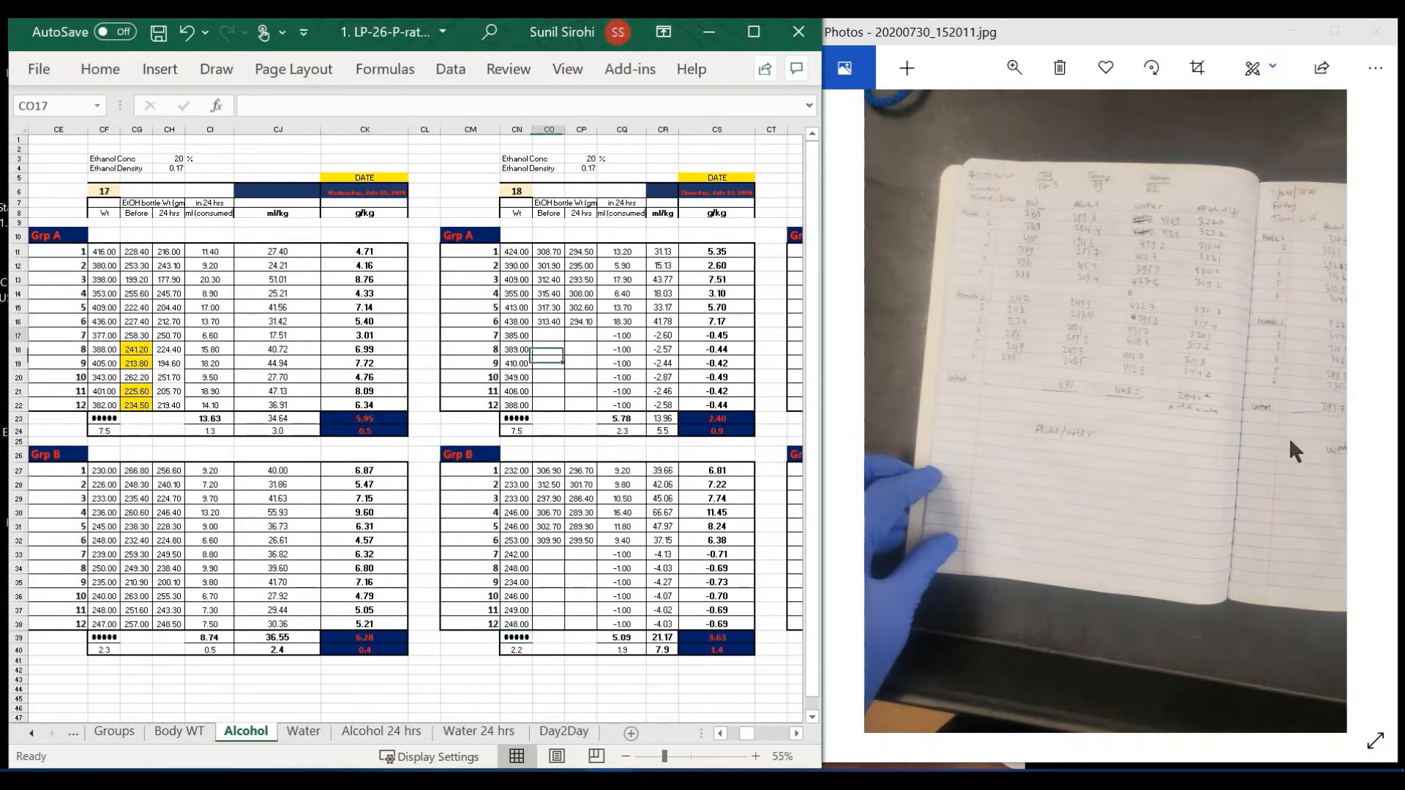
text(327)
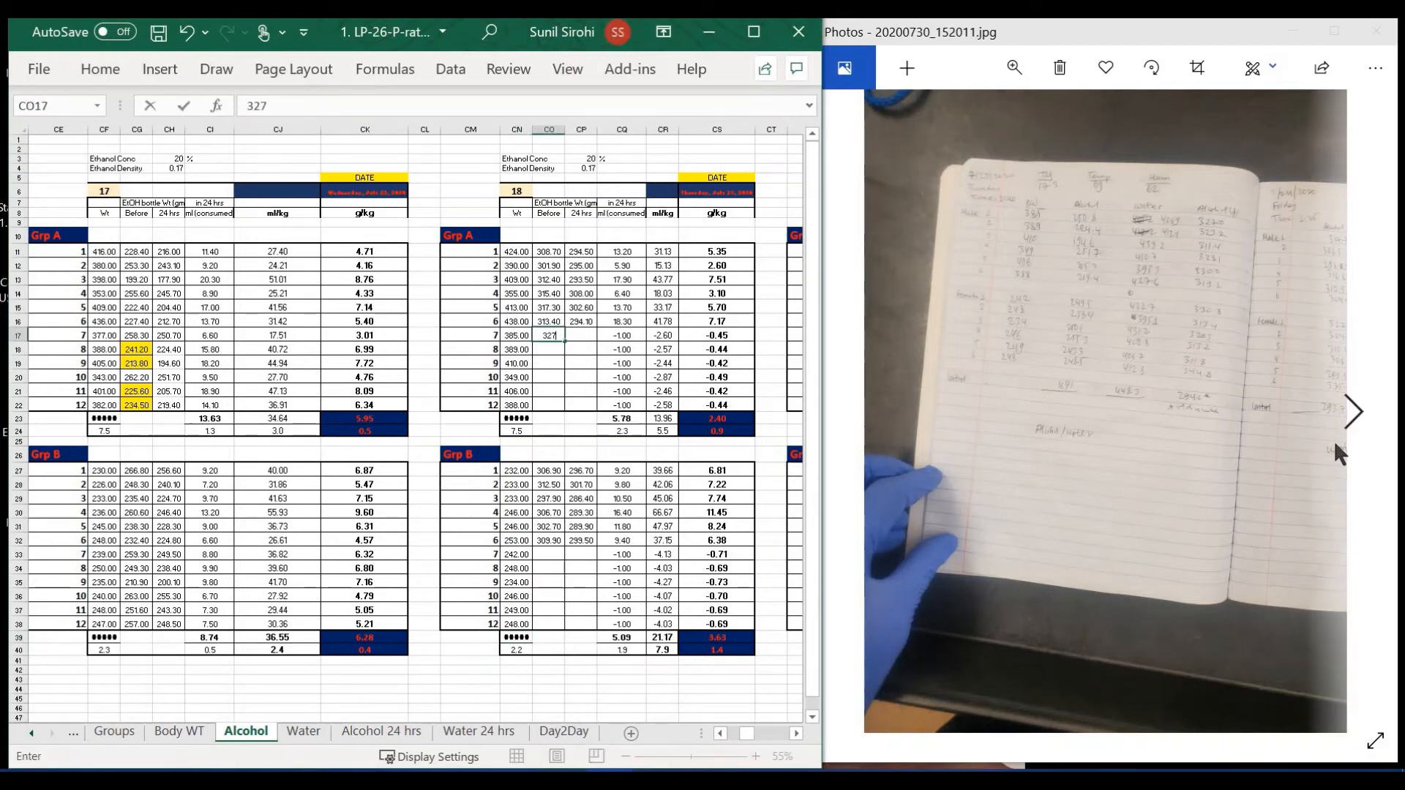
key(Return)
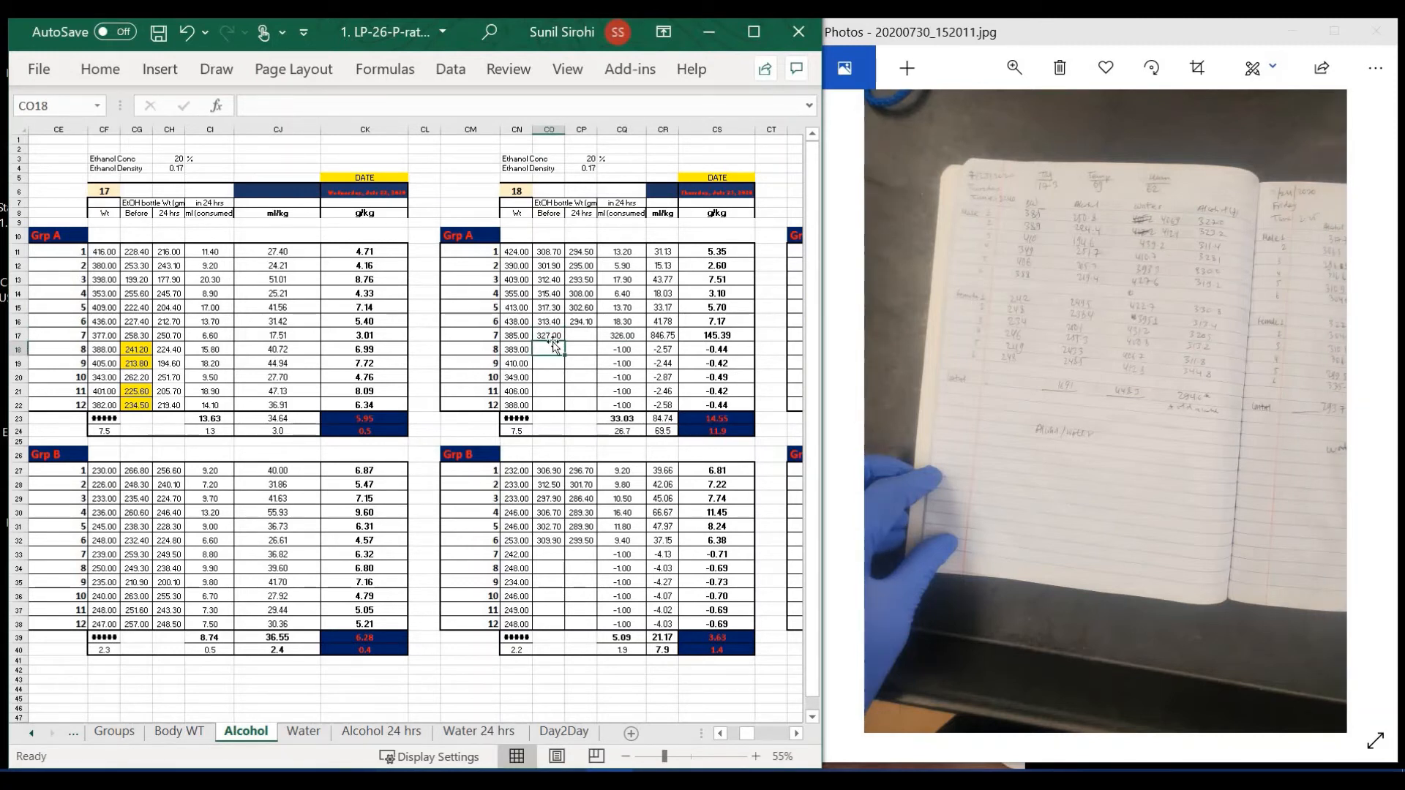
text(323.2)
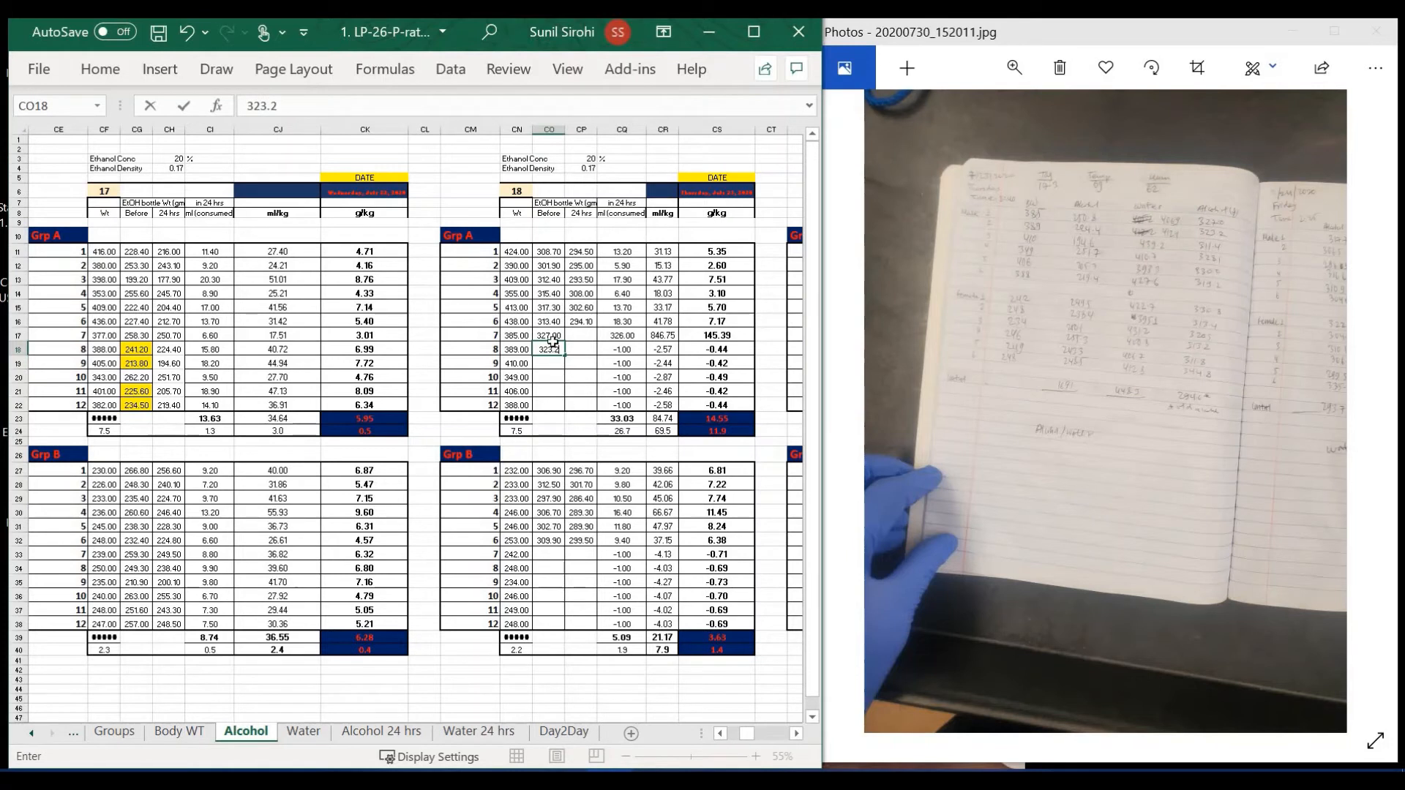
key(Return)
text(344)
key(Return)
text(.)
key(Up)
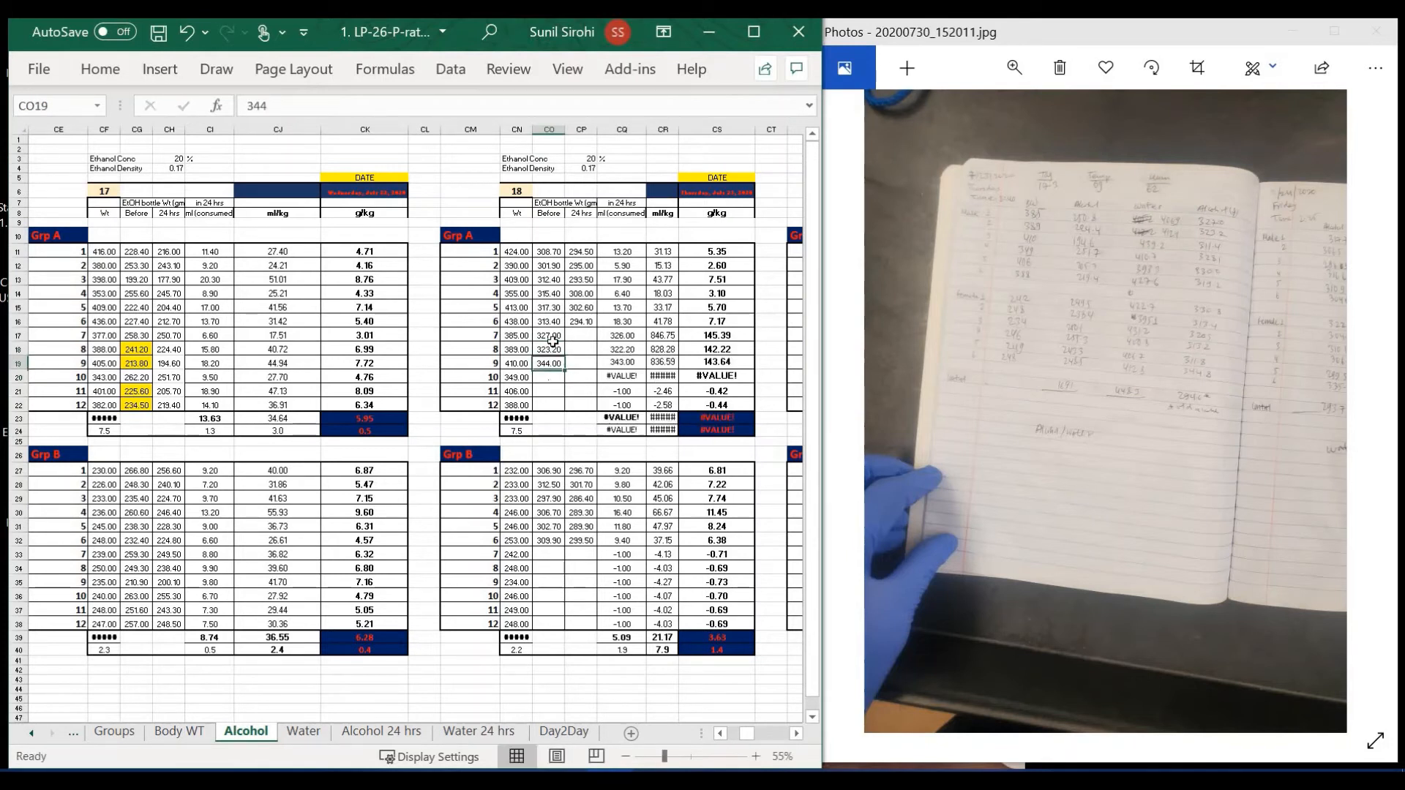
text(311.4)
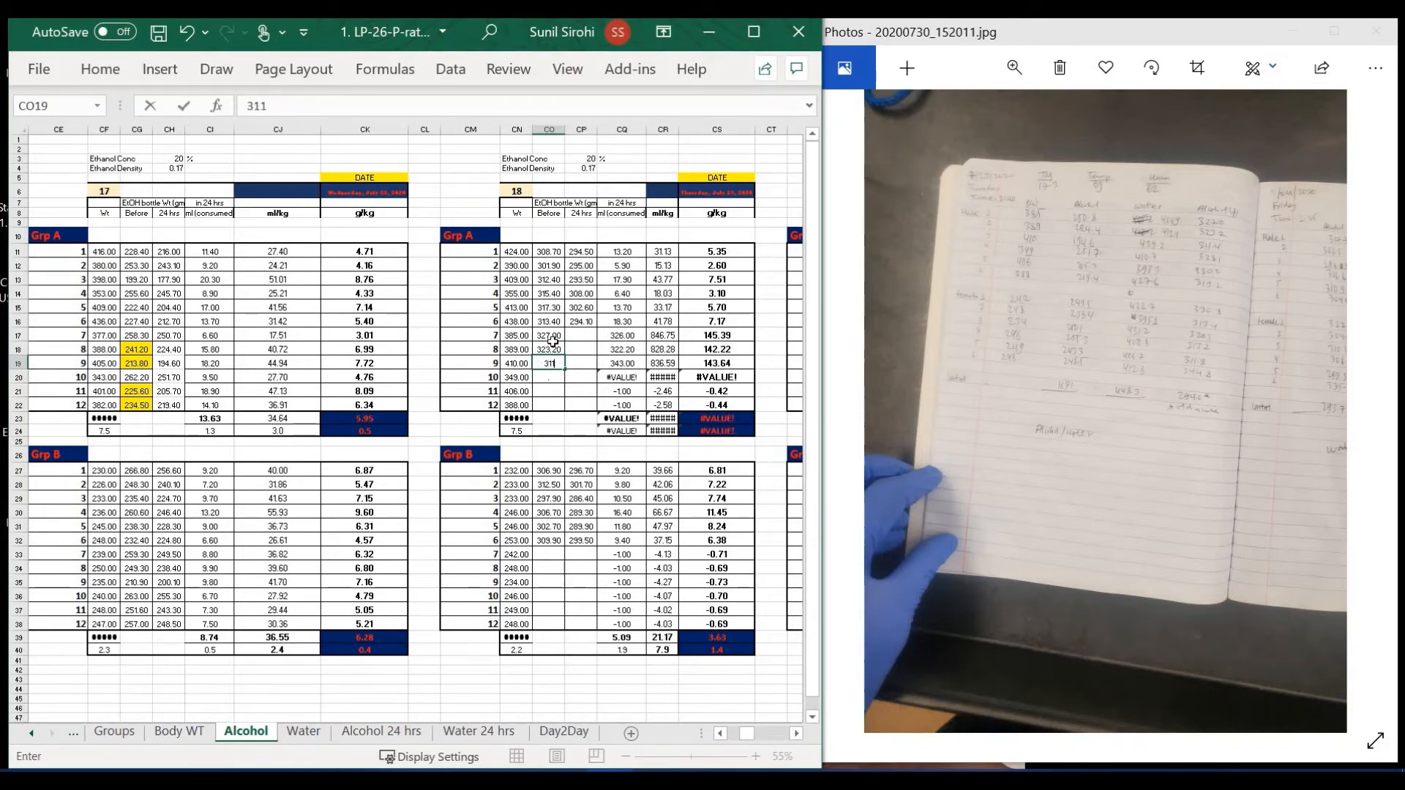
key(Return)
text(328.1)
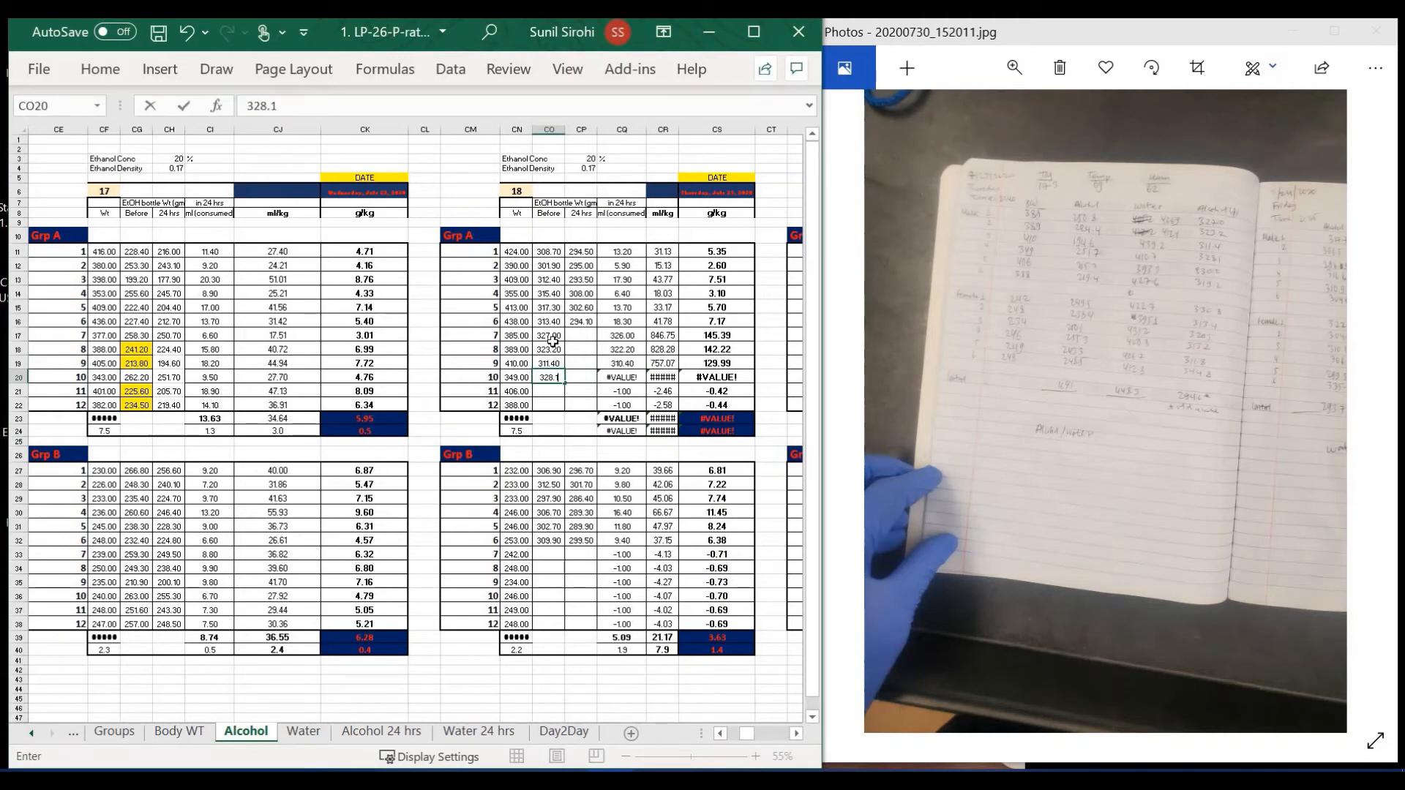
key(Return)
text(330)
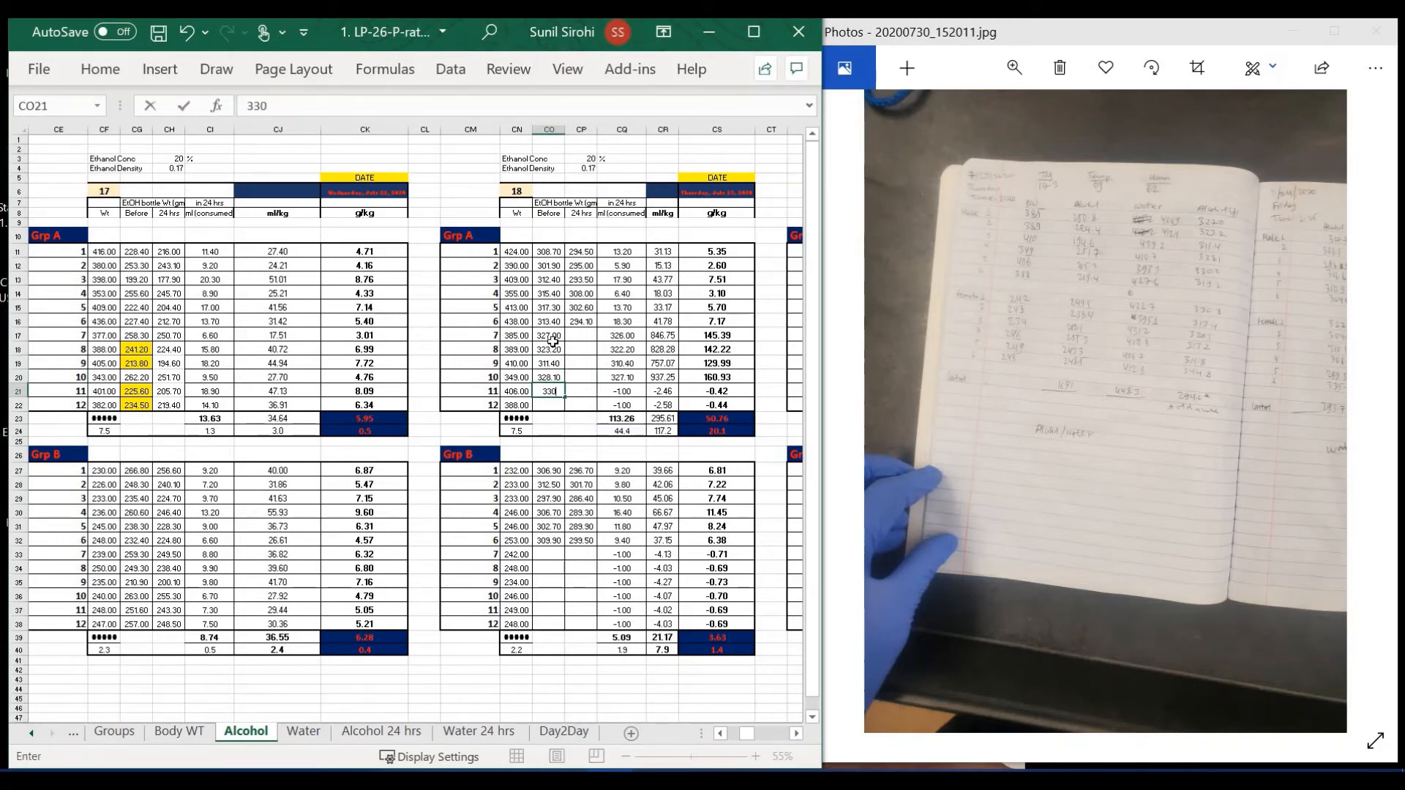
key(Return)
text(319.)
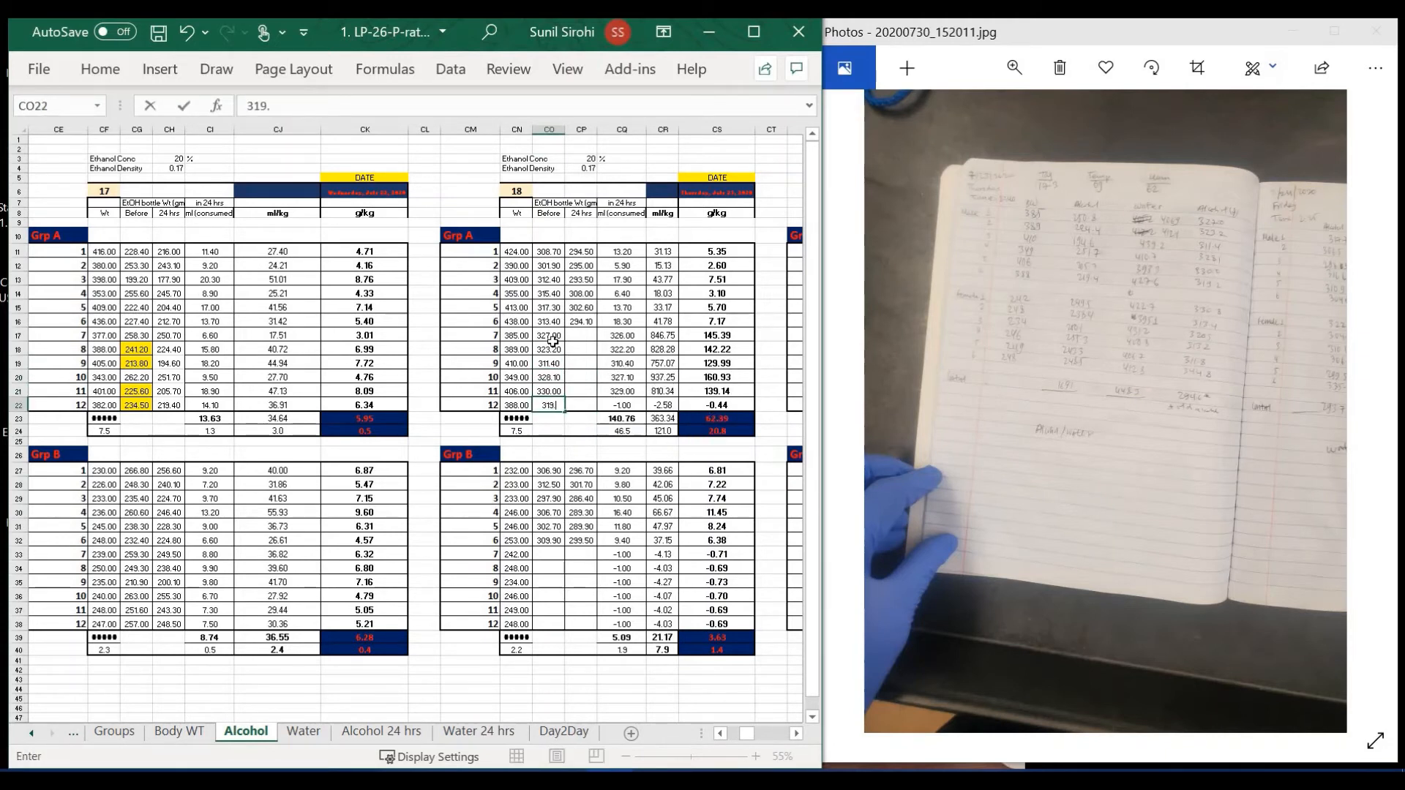
key(Return)
key(Up)
text(319.2)
key(Return)
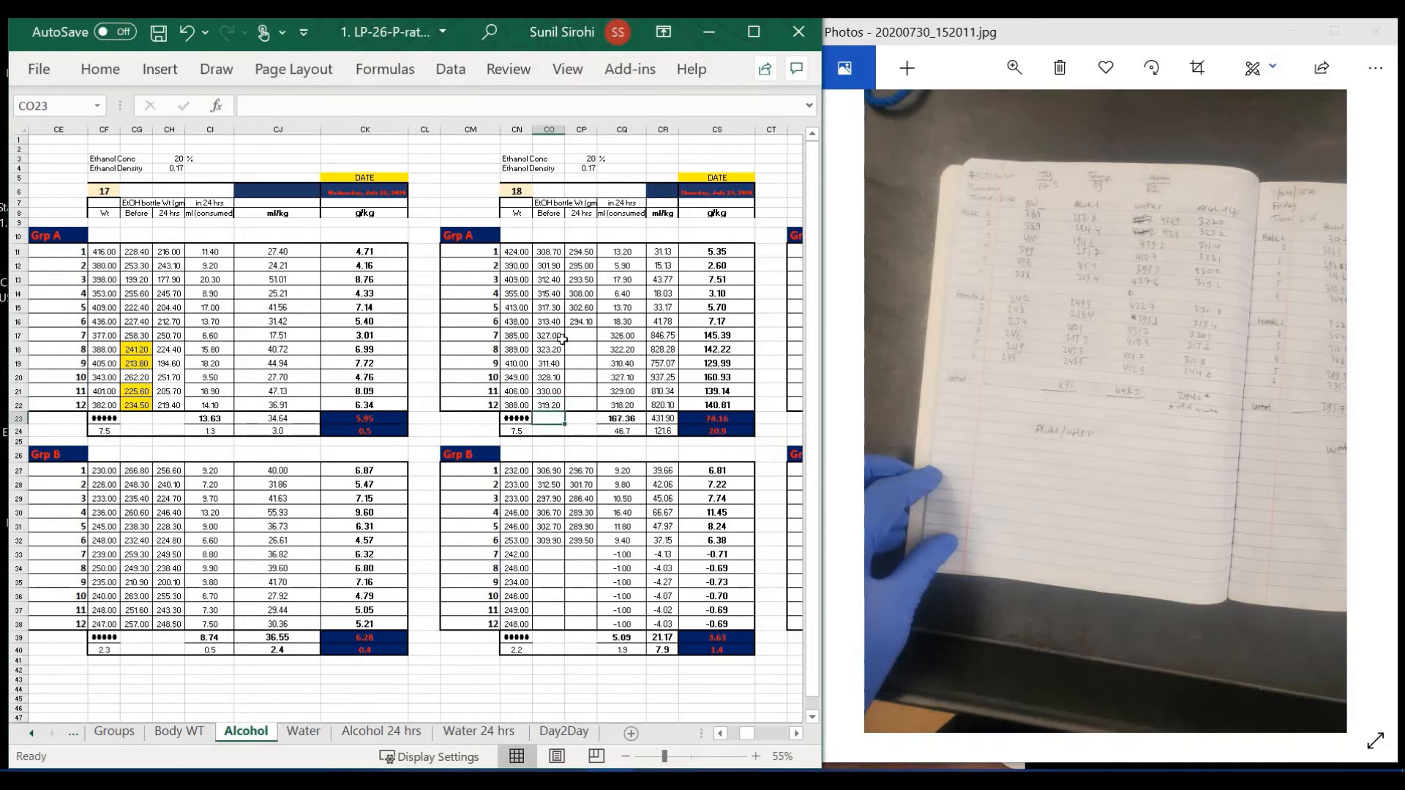
Enter the day 18 Grp B Before bottle weights 330.8, 313.4, 320.5, 313.2, 311.8 and 344.8 in CO33:CO38.
click(551, 553)
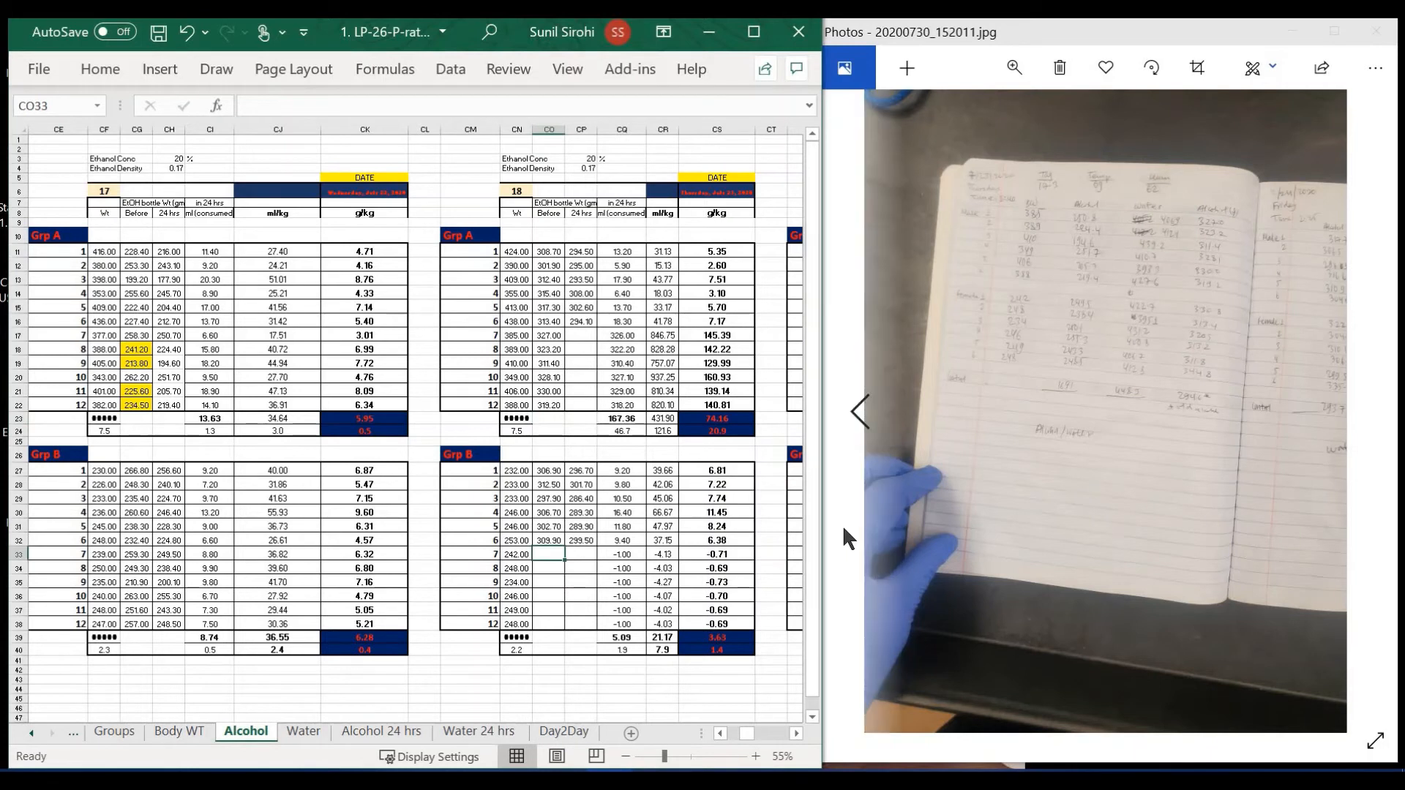
text(330.)
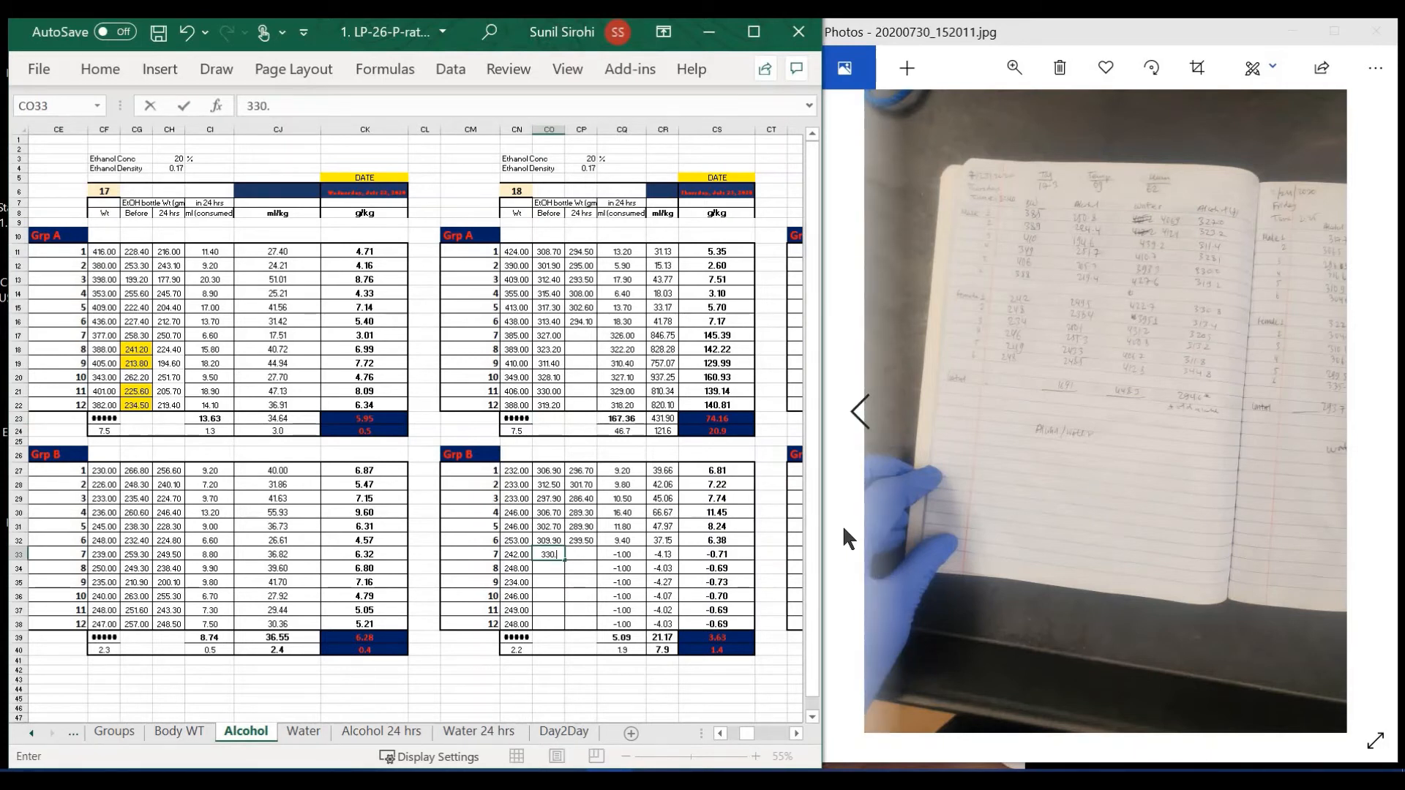
text(8)
key(Return)
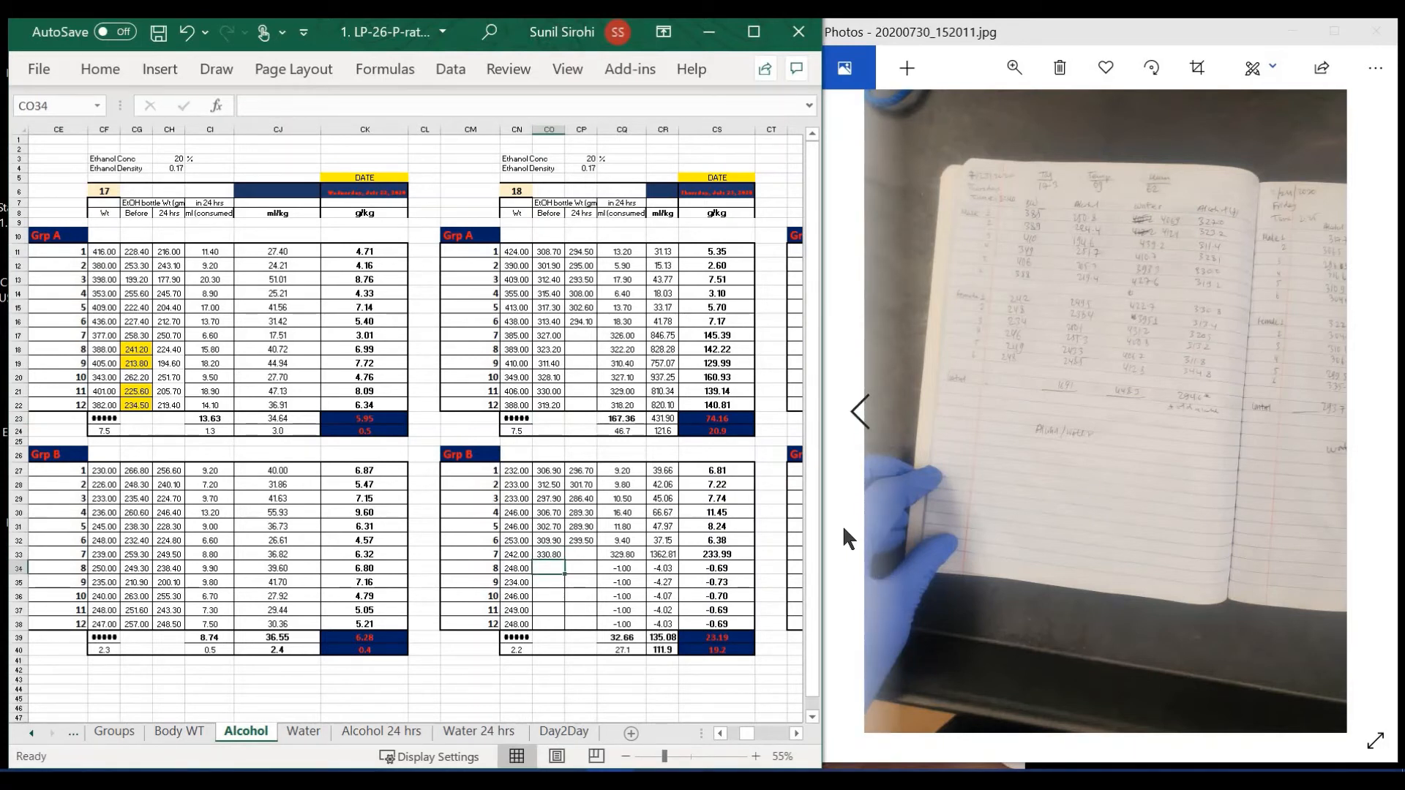
text(313.4)
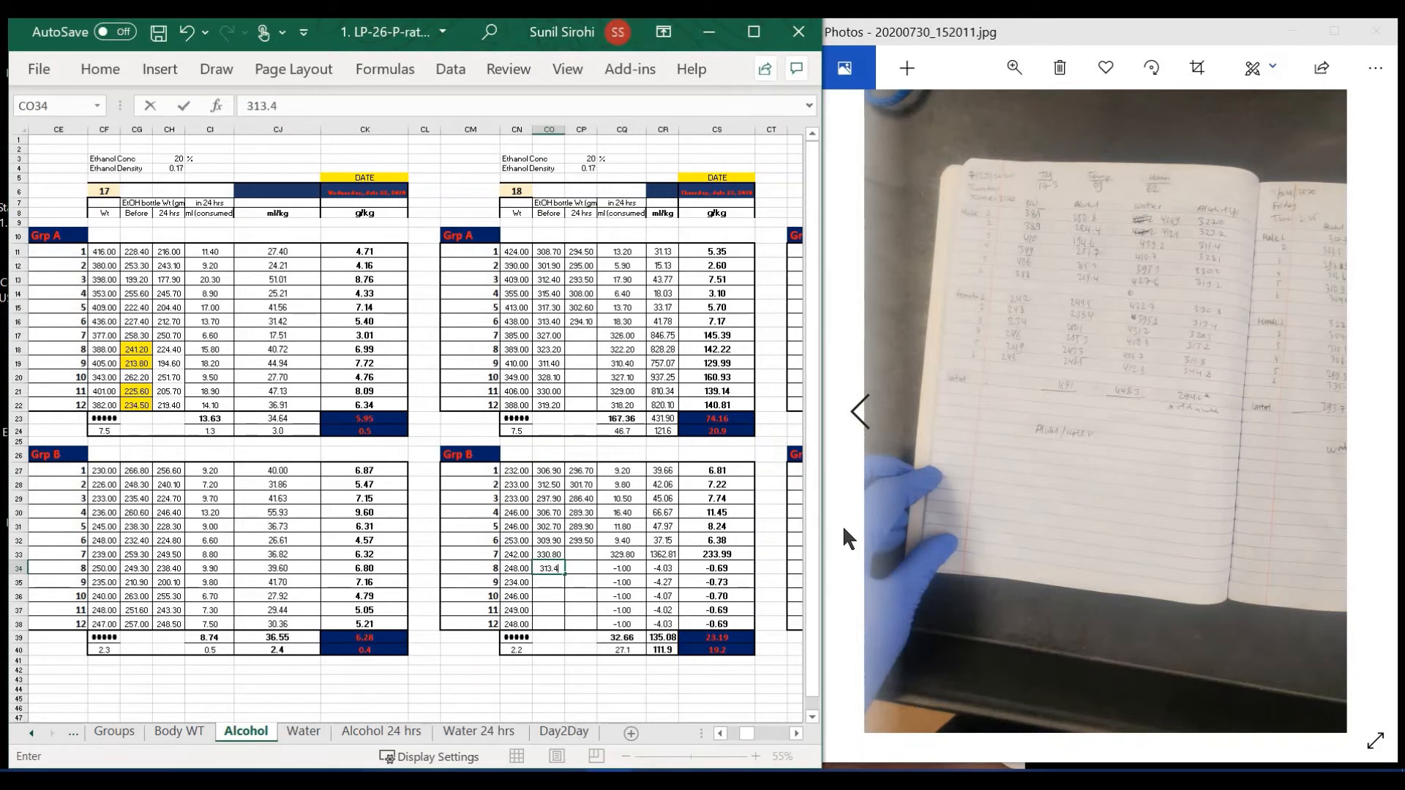
key(Return)
text(320.5)
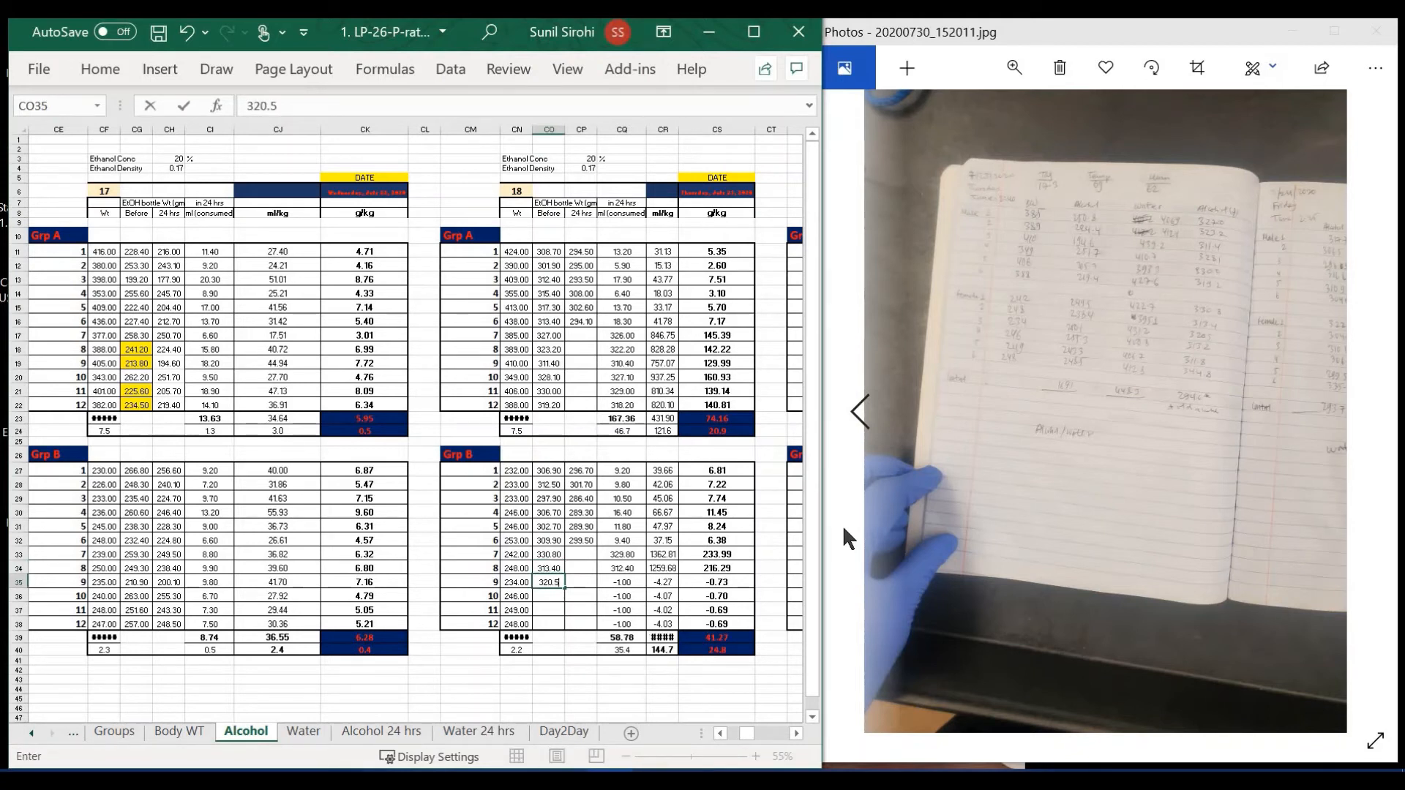
key(Return)
text(313.2)
key(Return)
text(31)
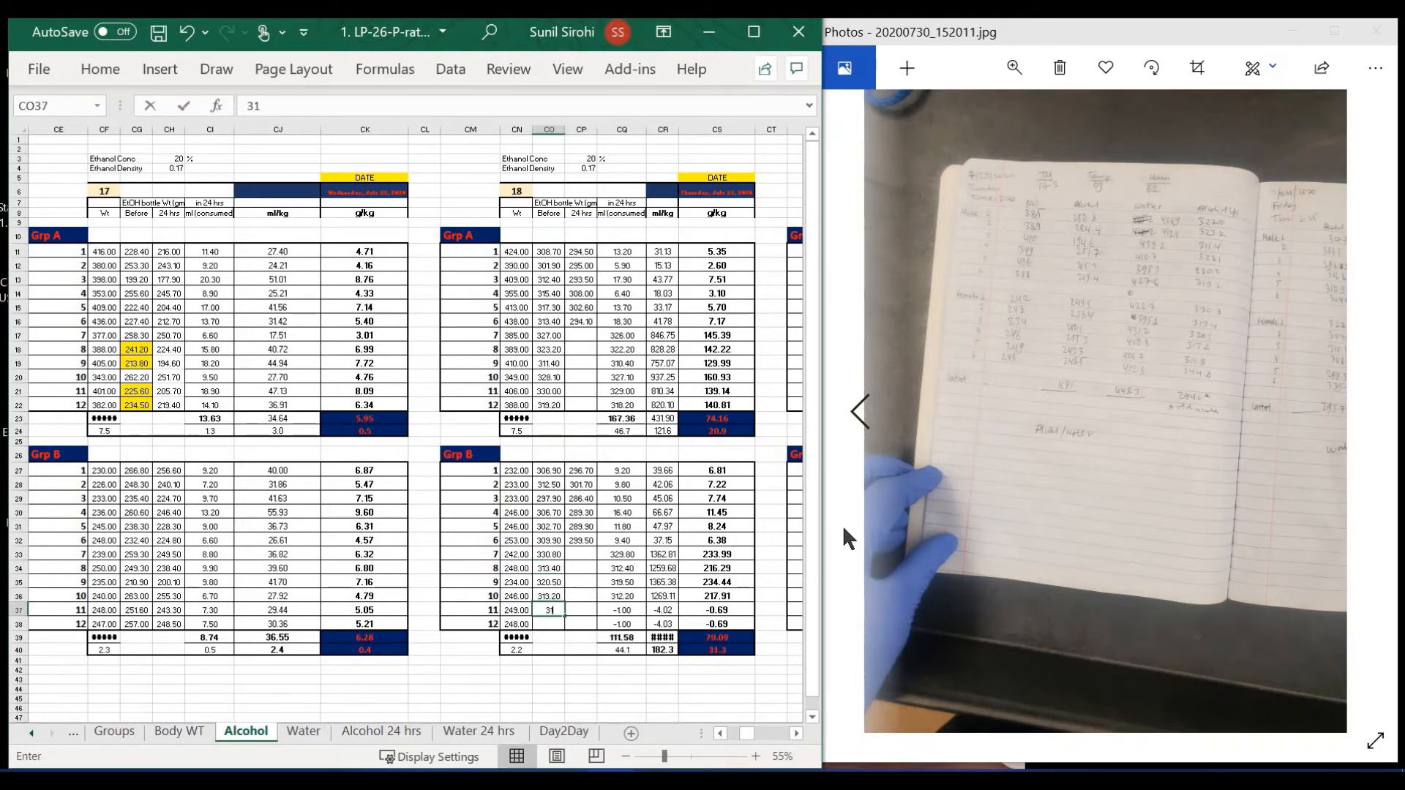
text(1.8)
key(Return)
text(344.8)
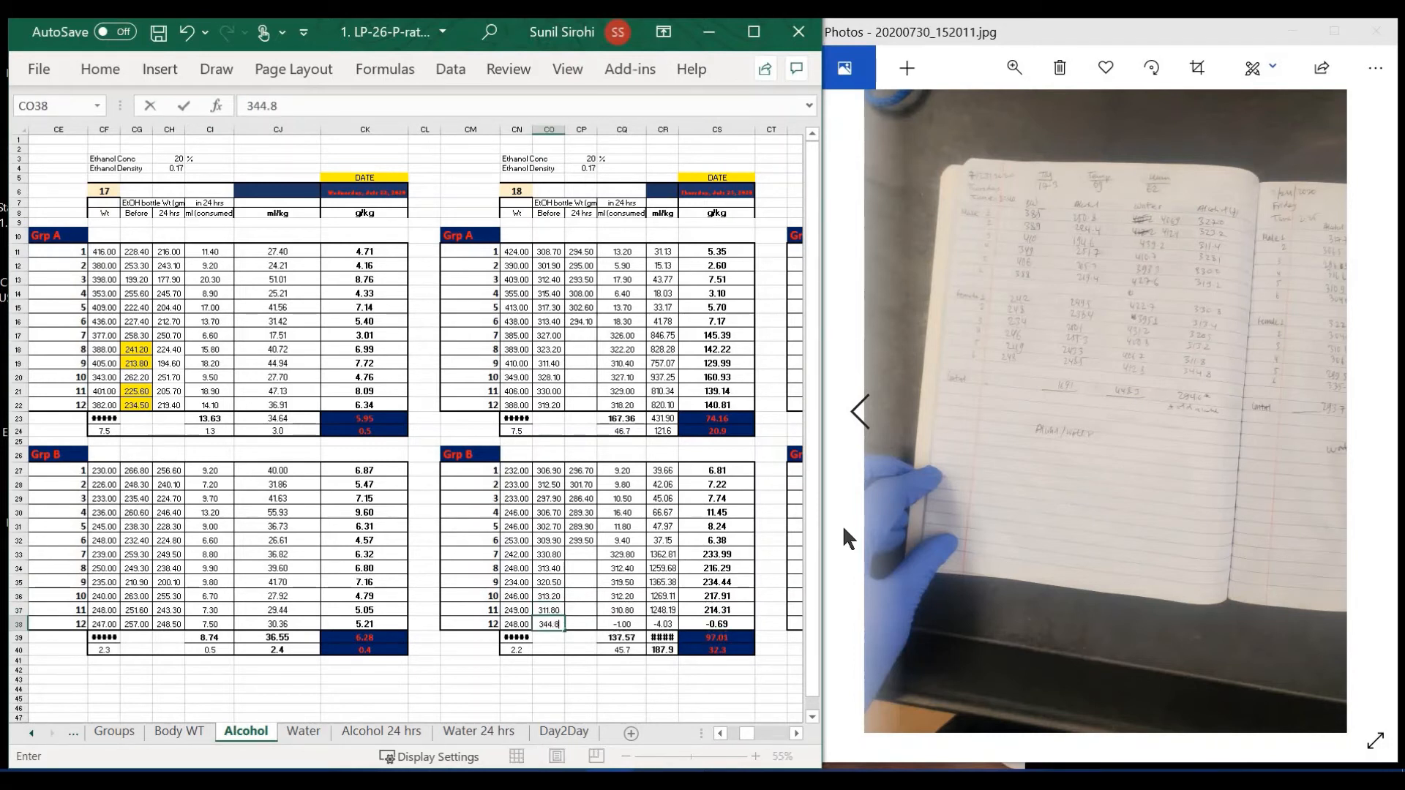
key(Return)
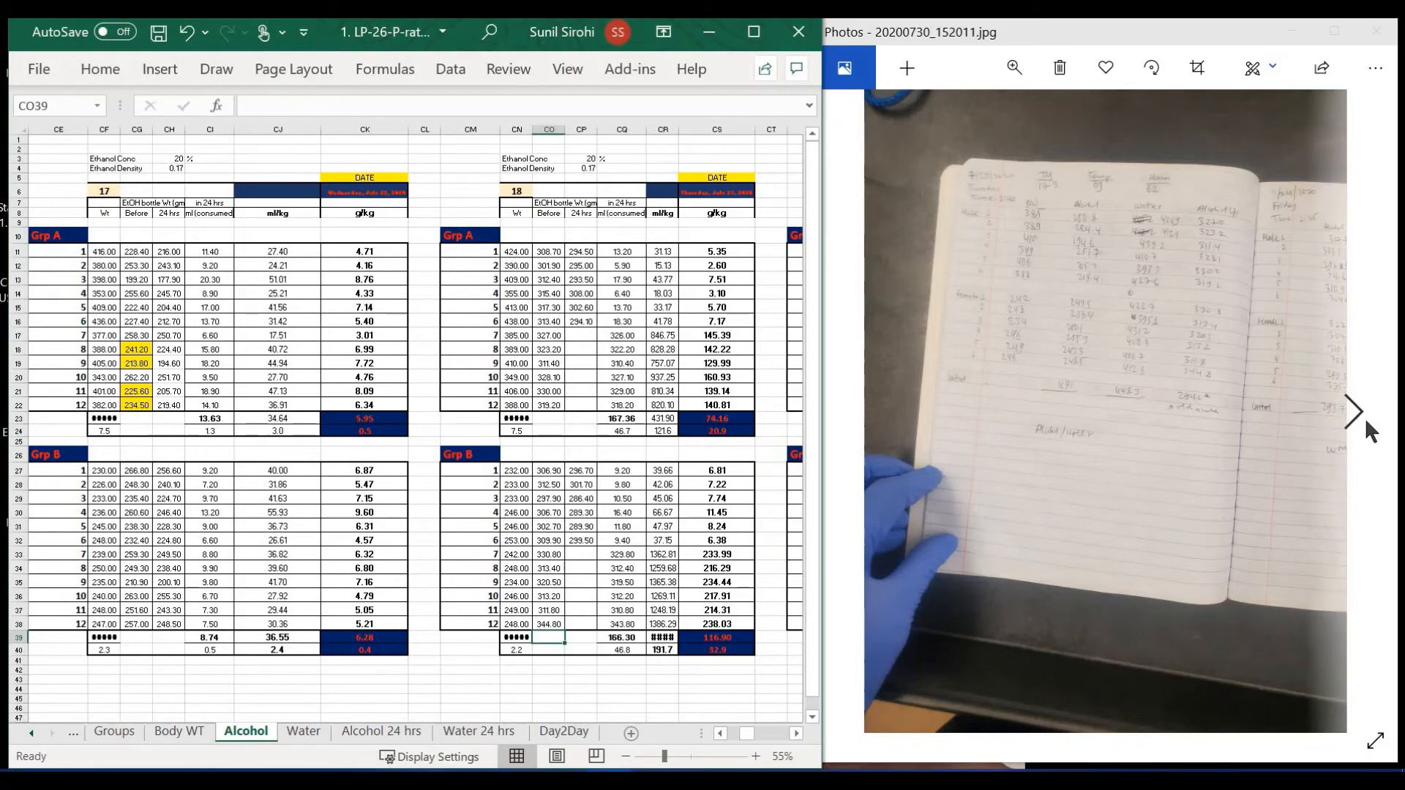
Using notebook photo 20200730_152013.jpg, enter the day 18 Grp A 24 hrs bottle weights 317.1, 306.5, 296.9, 316.6, 310.9 and 304 in CP17:CP22.
click(1357, 414)
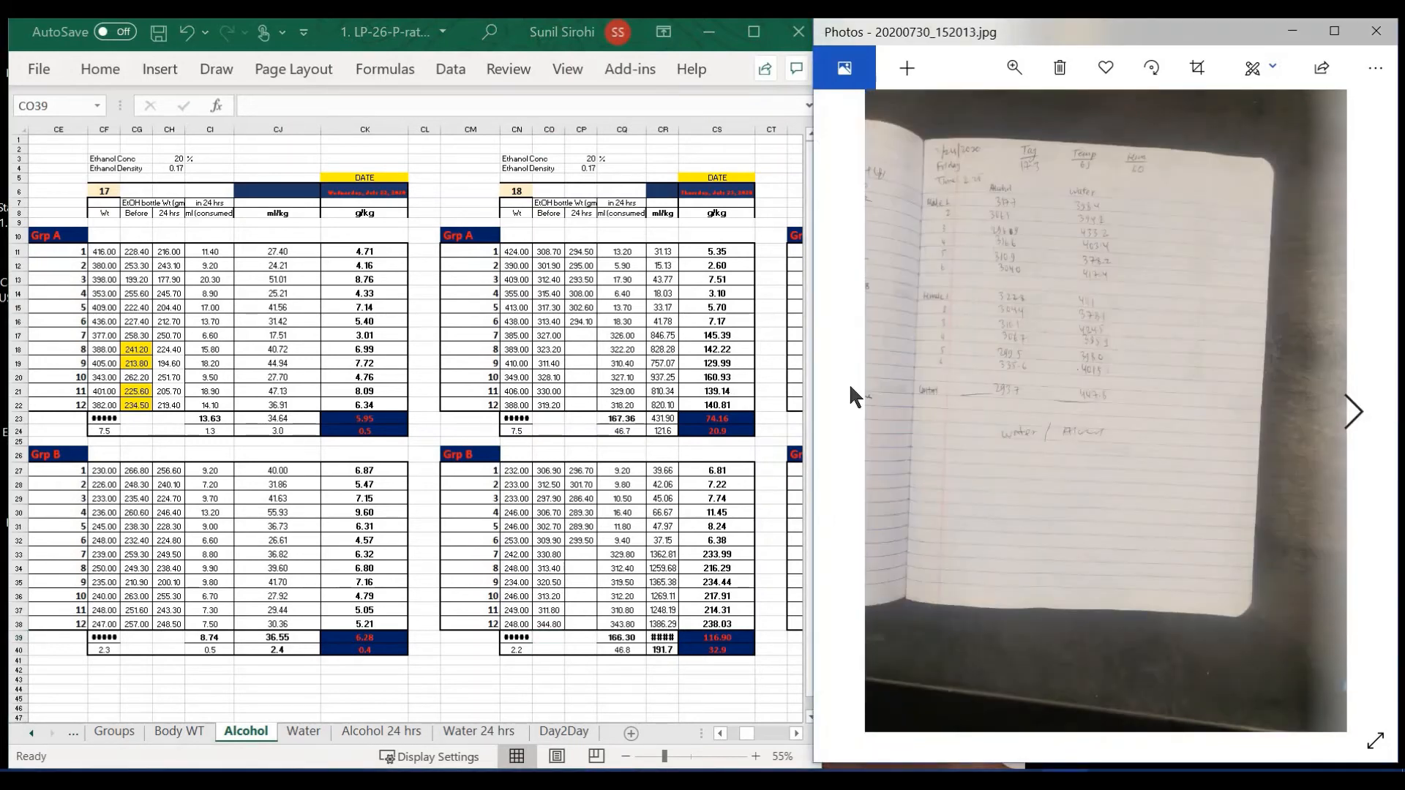
click(598, 382)
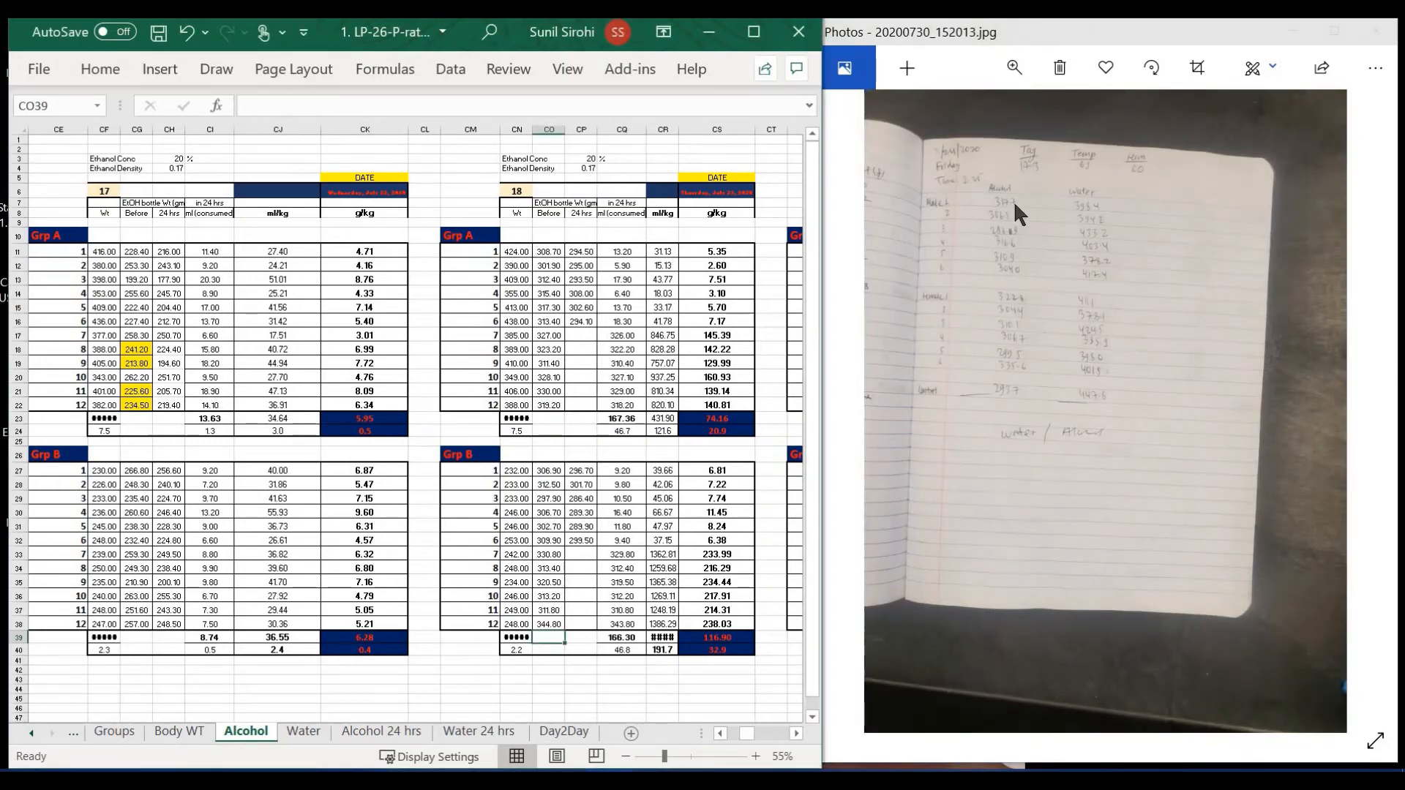
click(584, 335)
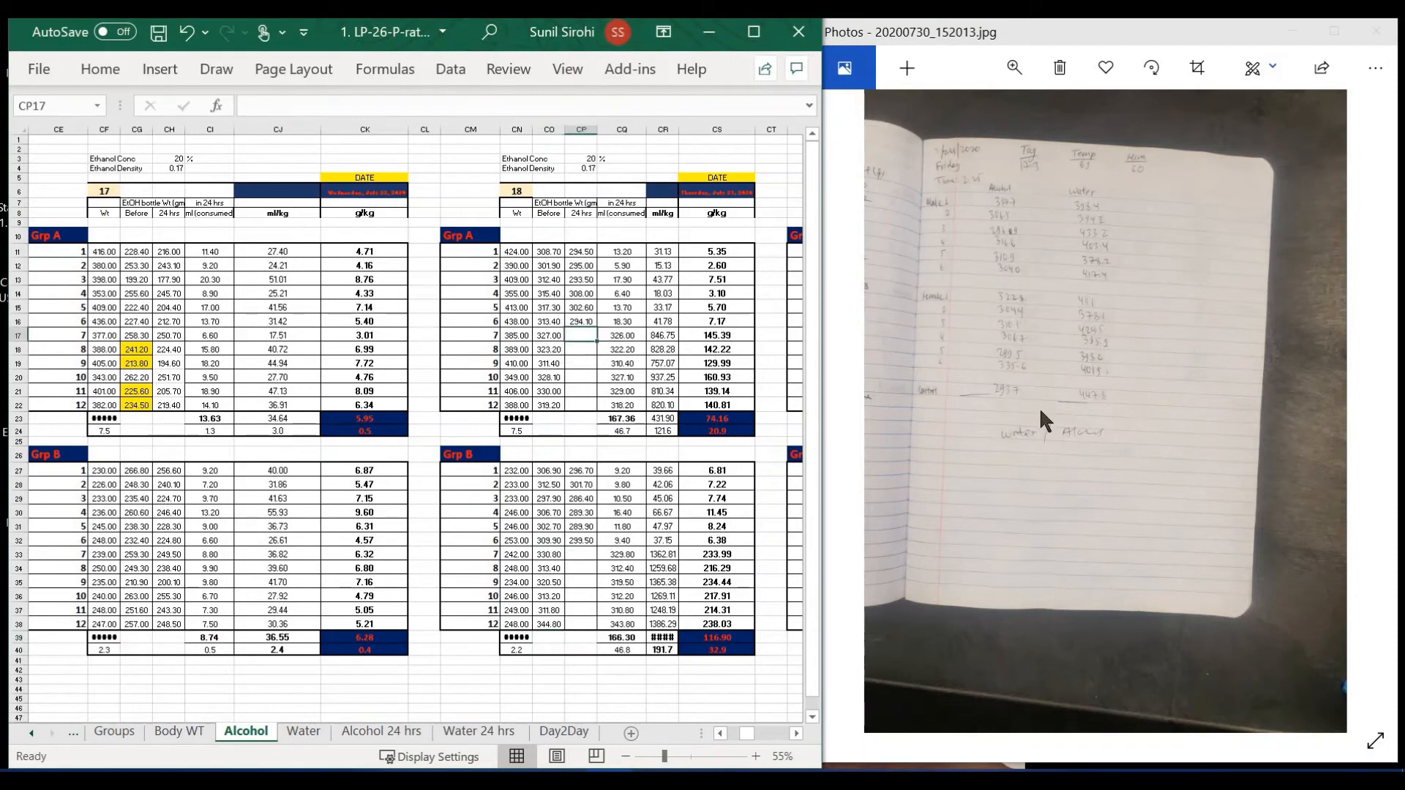
text(317.1)
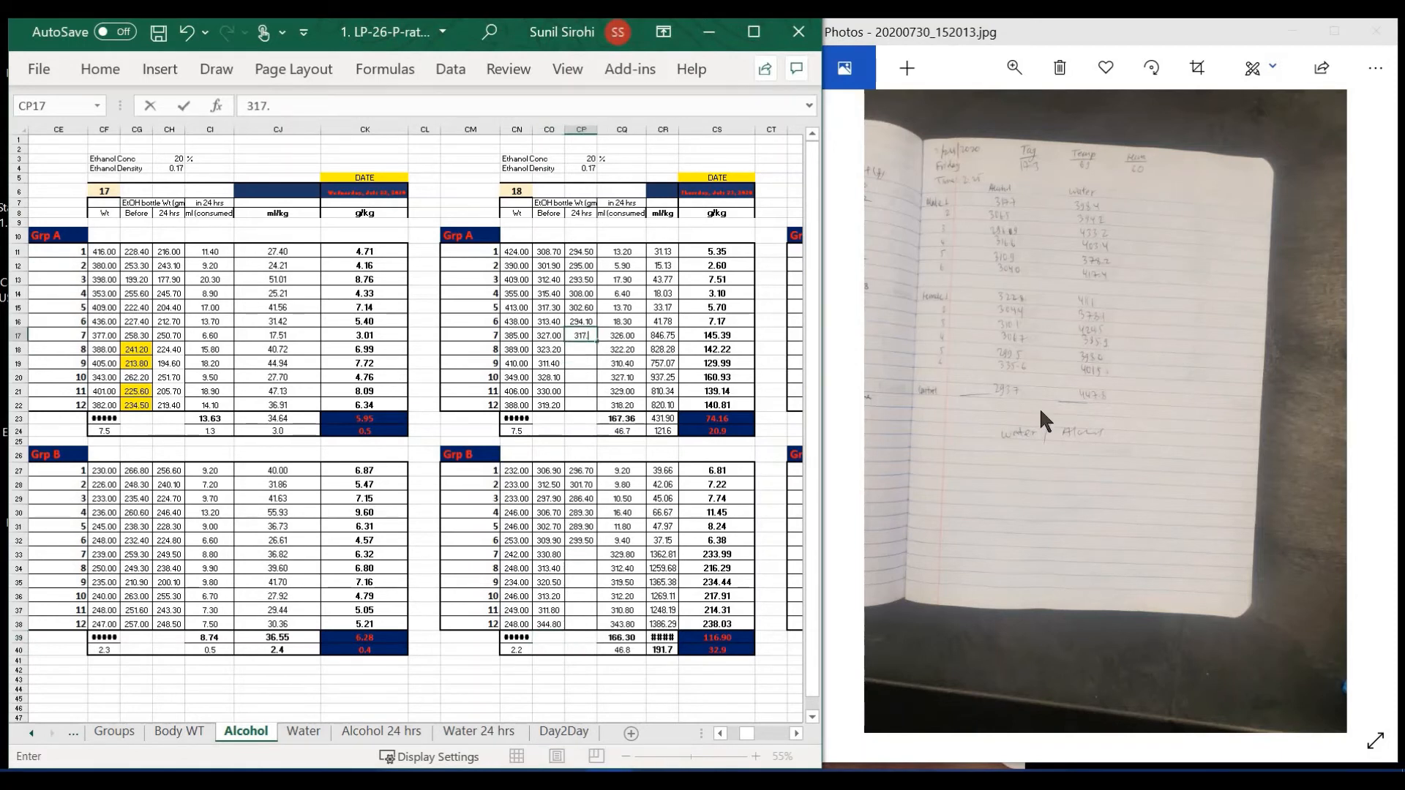
key(Return)
text(306.5)
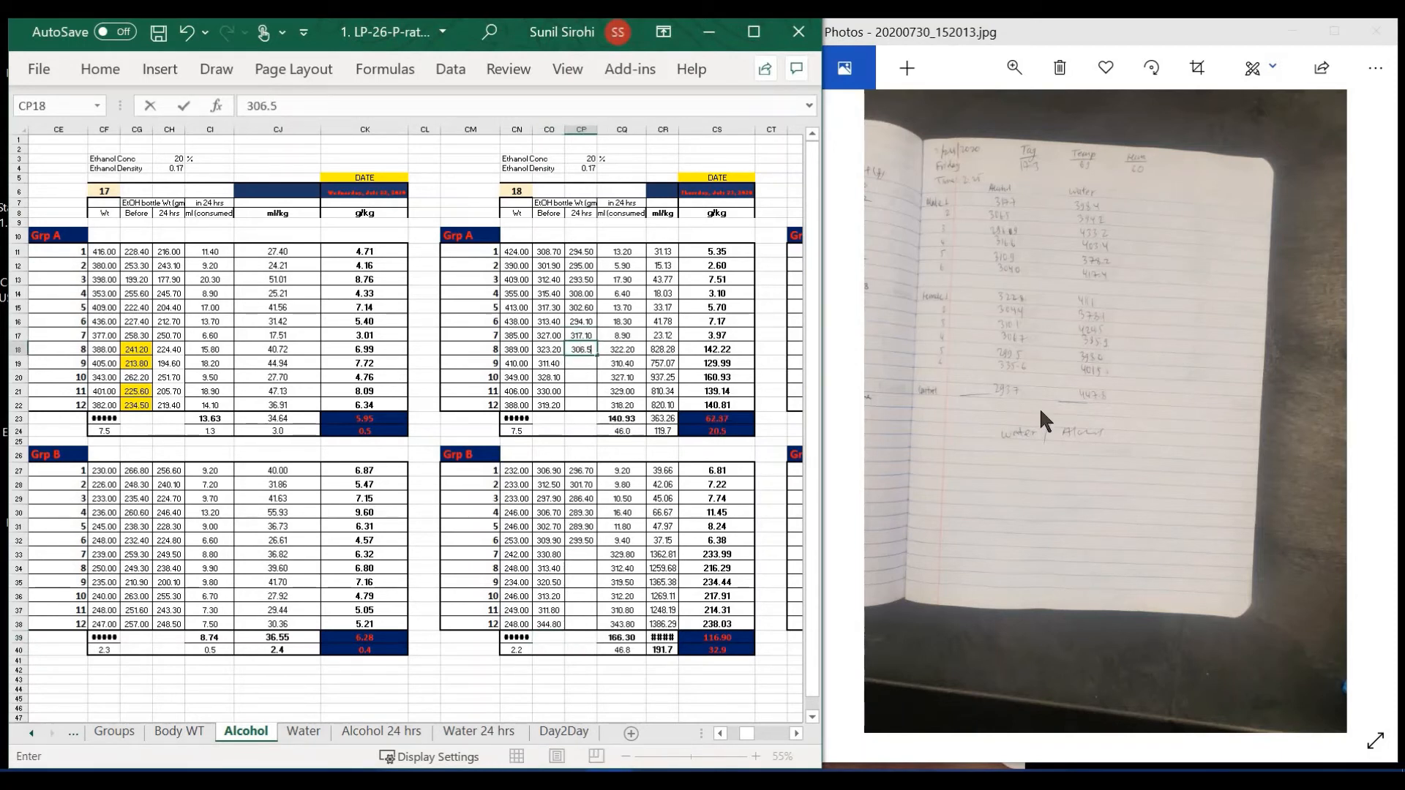
key(Return)
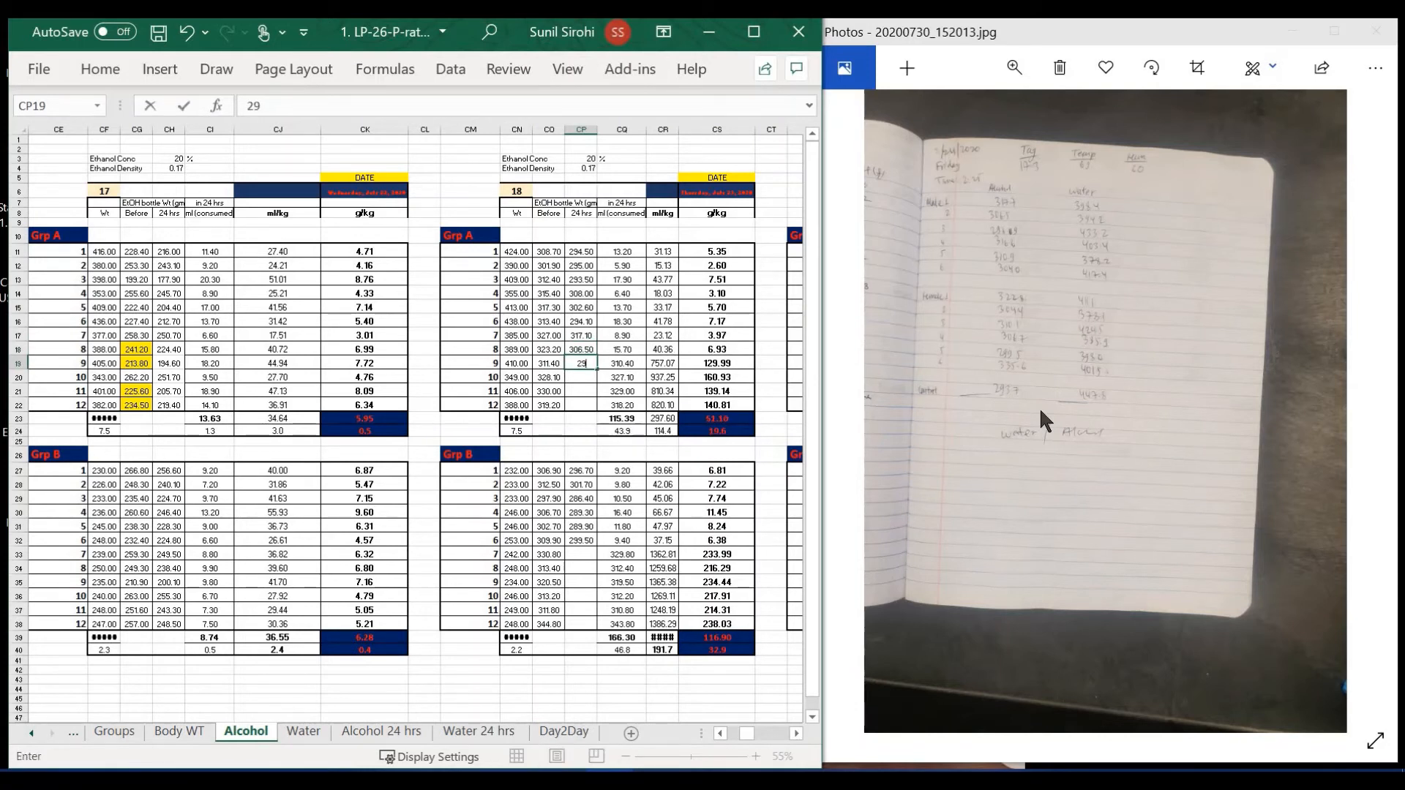
text(296.9)
key(Return)
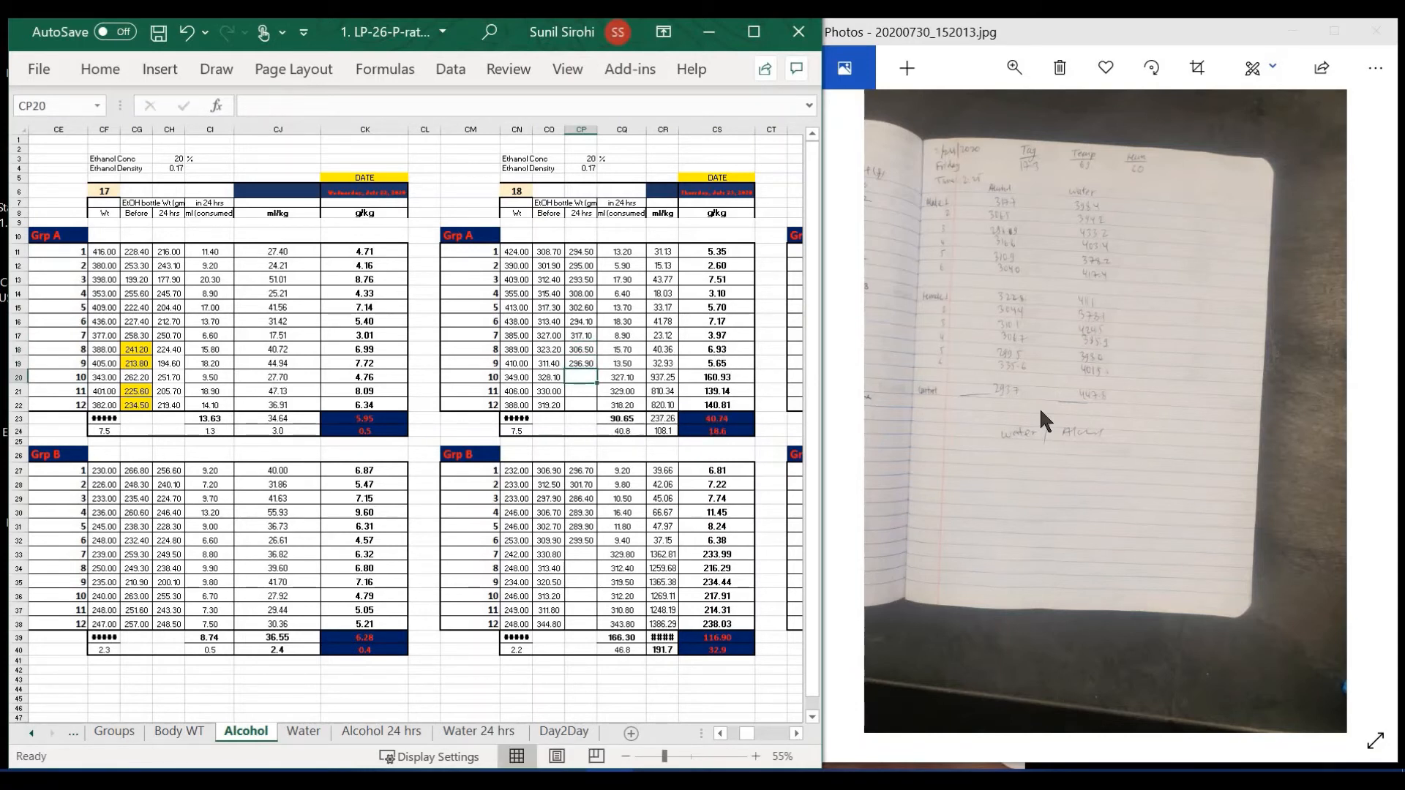
text(316.6)
key(Return)
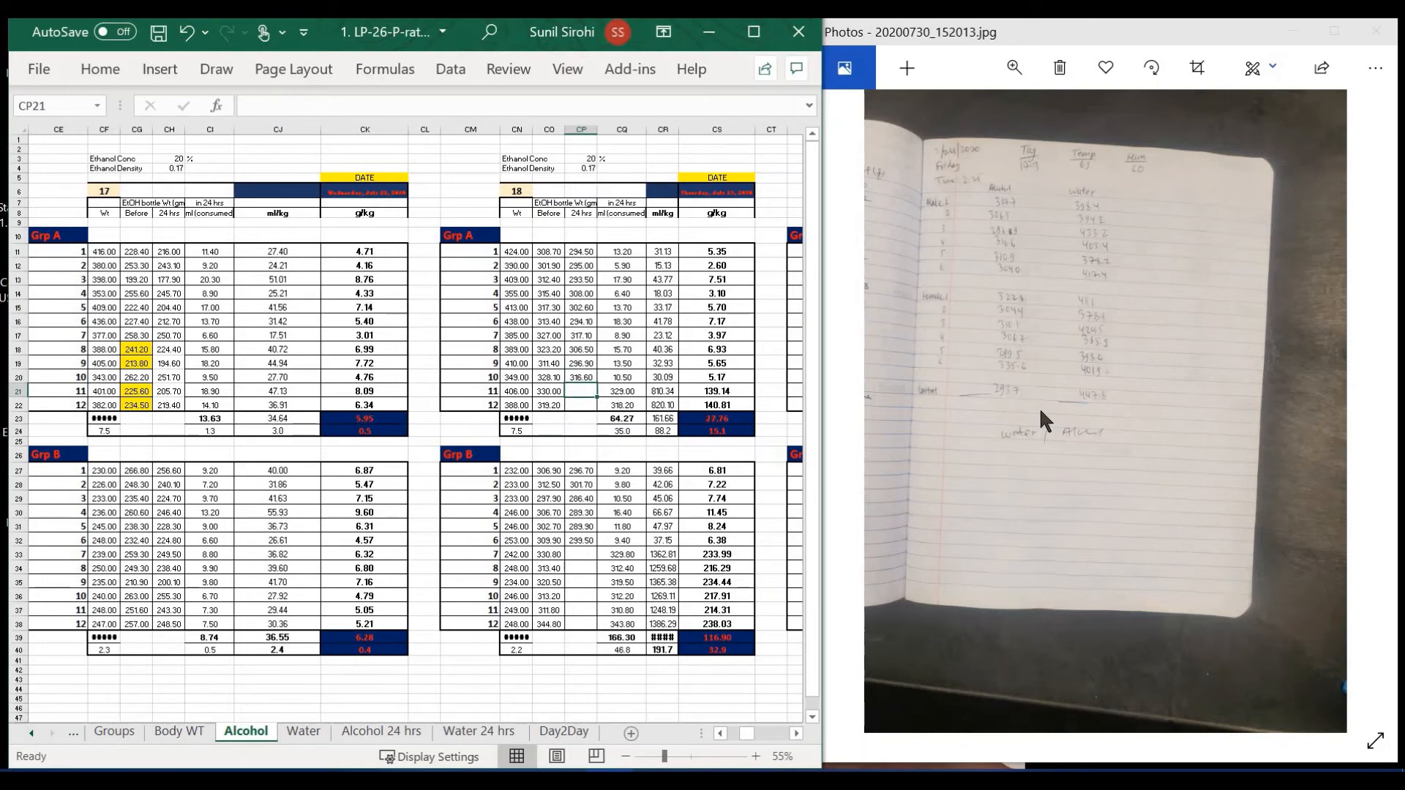
text(310.9)
key(Return)
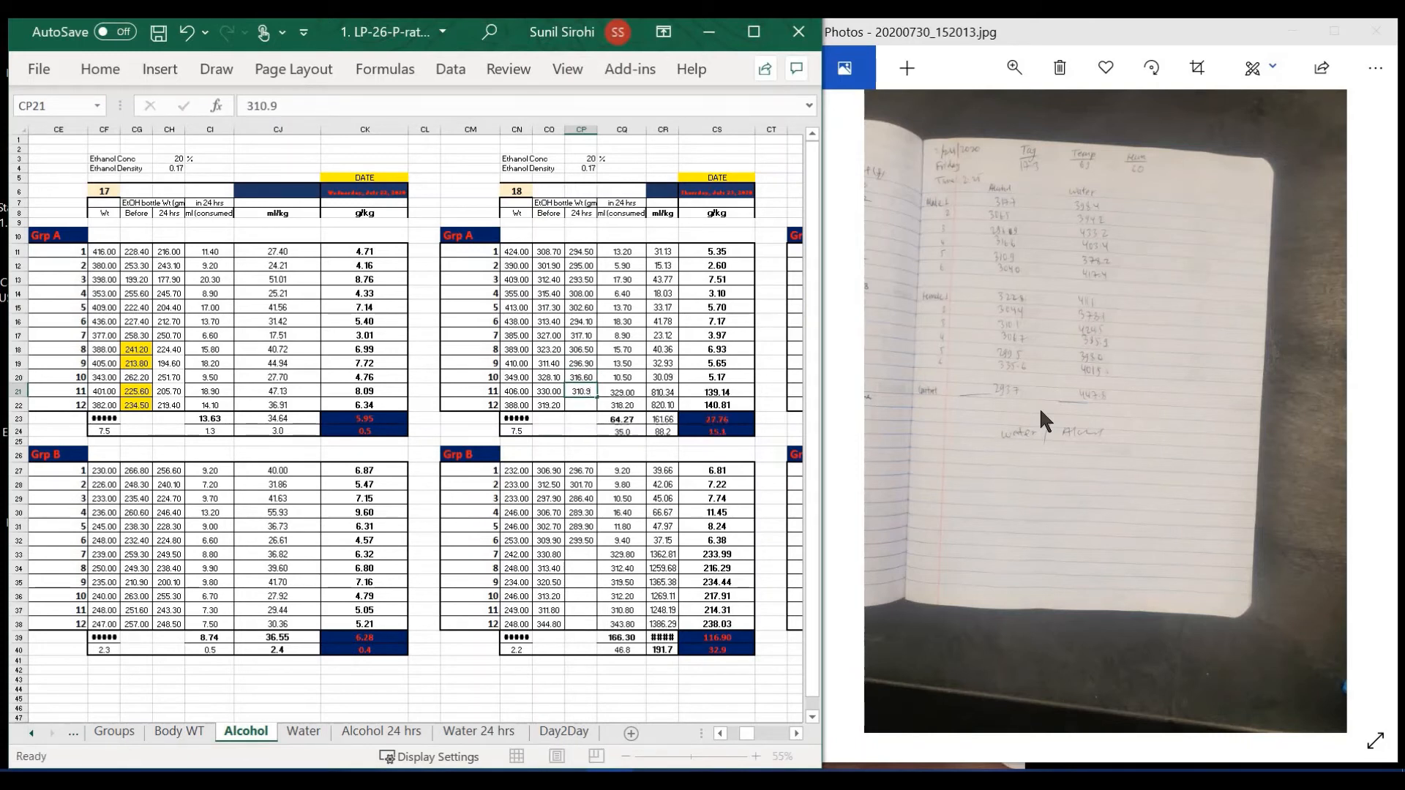
text(304)
key(Return)
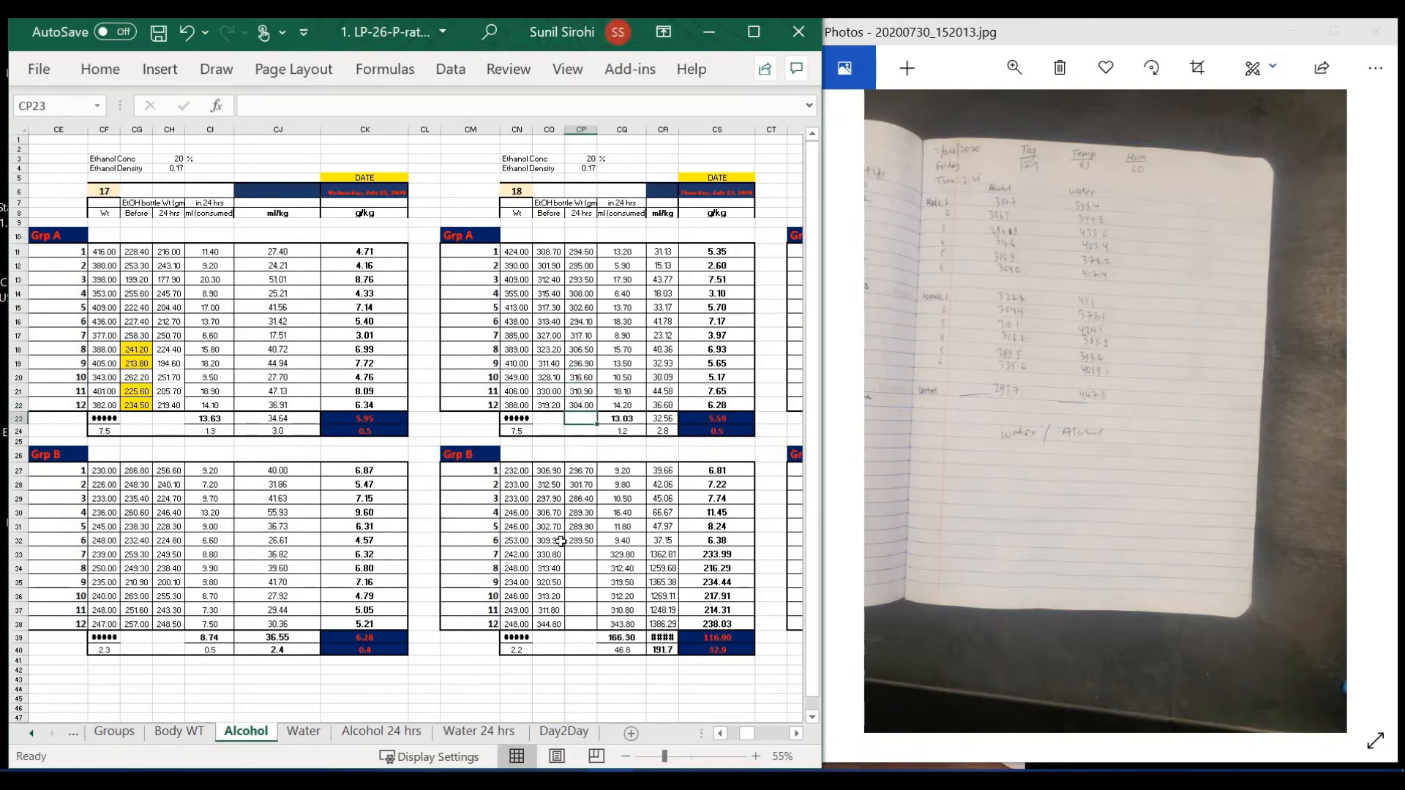
Enter the day 18 Grp B 24 hrs bottle weights 322.8, 304, 310.1, 306.7, 299.5 and 335.6 in CP33:CP38.
click(581, 553)
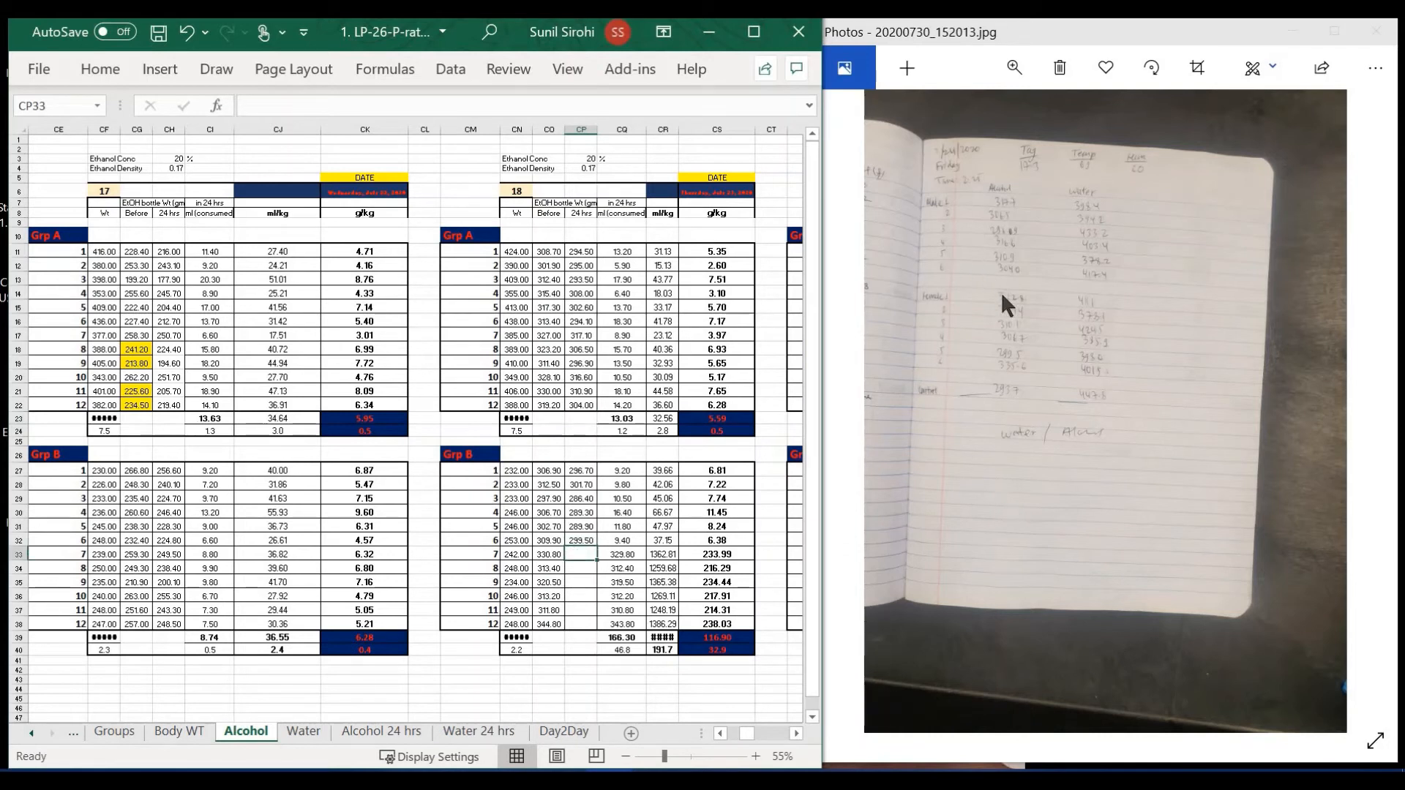
text(322)
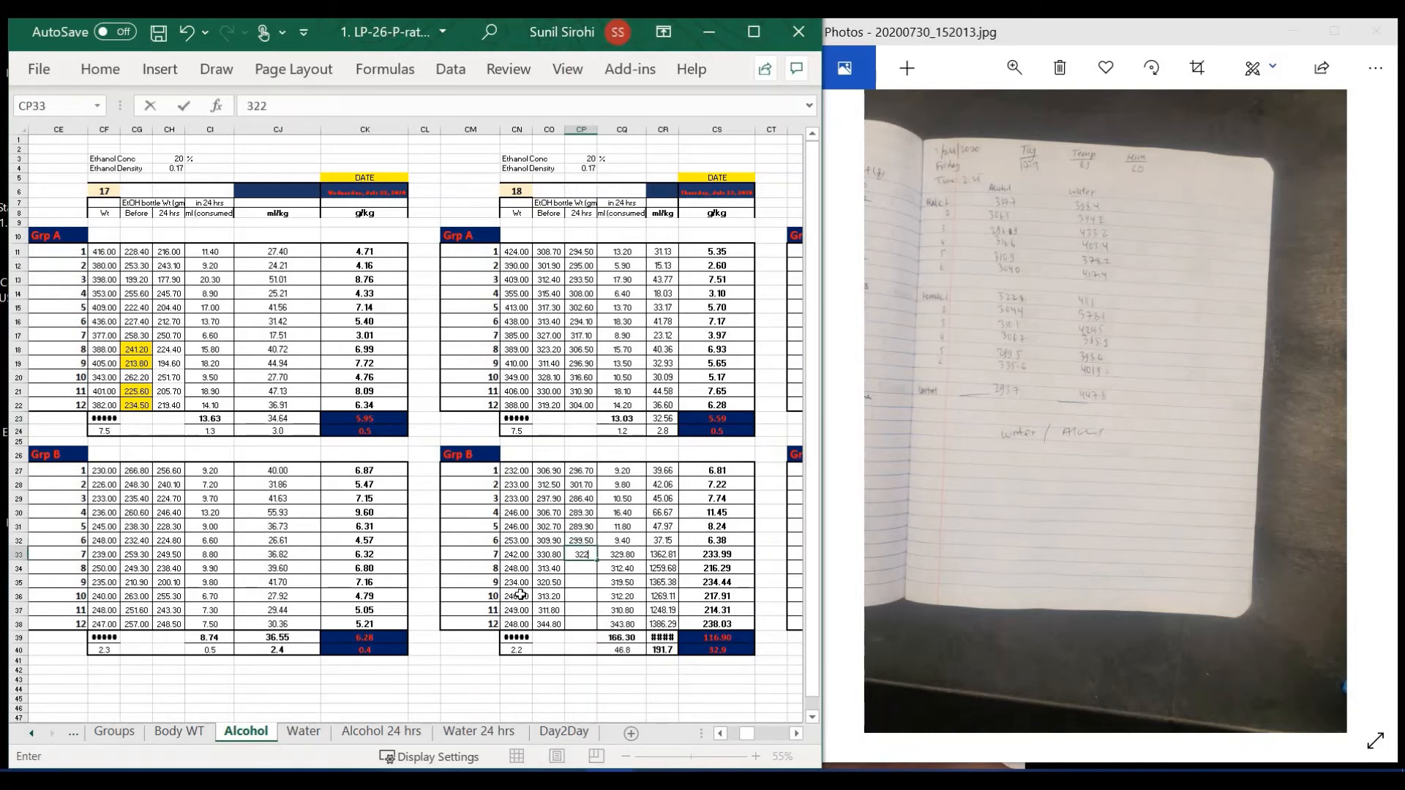
text(.8)
key(Return)
text(304)
key(Return)
text(3)
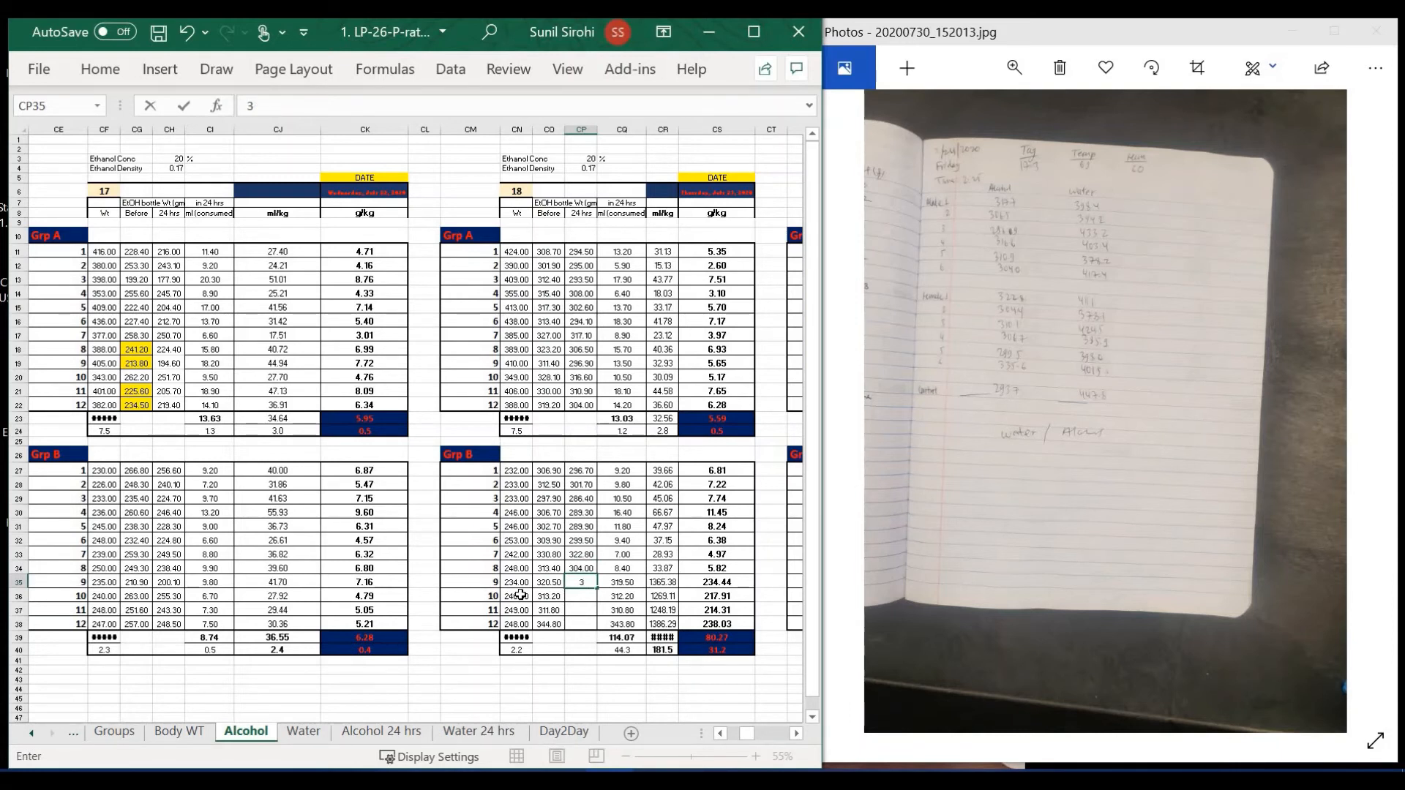
text(10.1)
key(Return)
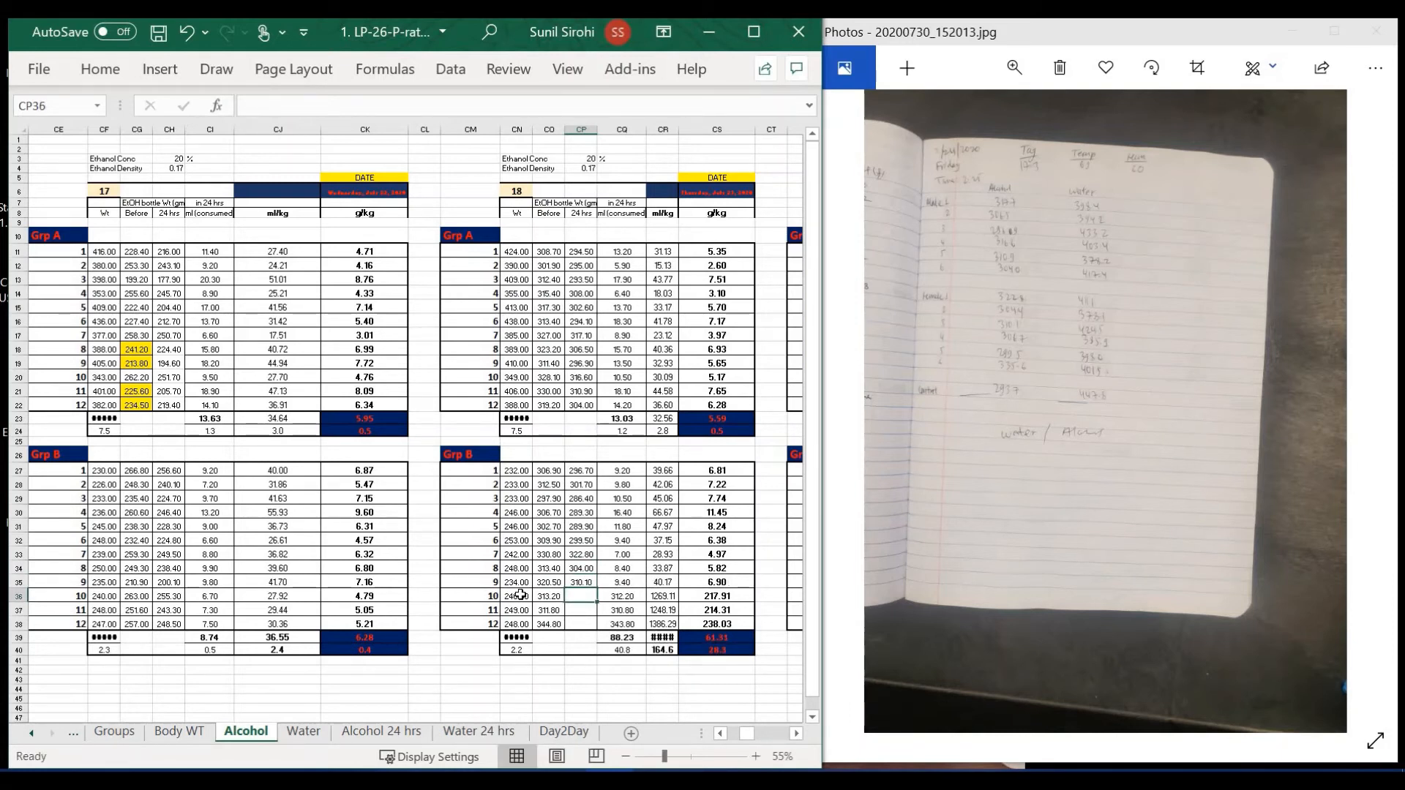
text(306.7)
key(Return)
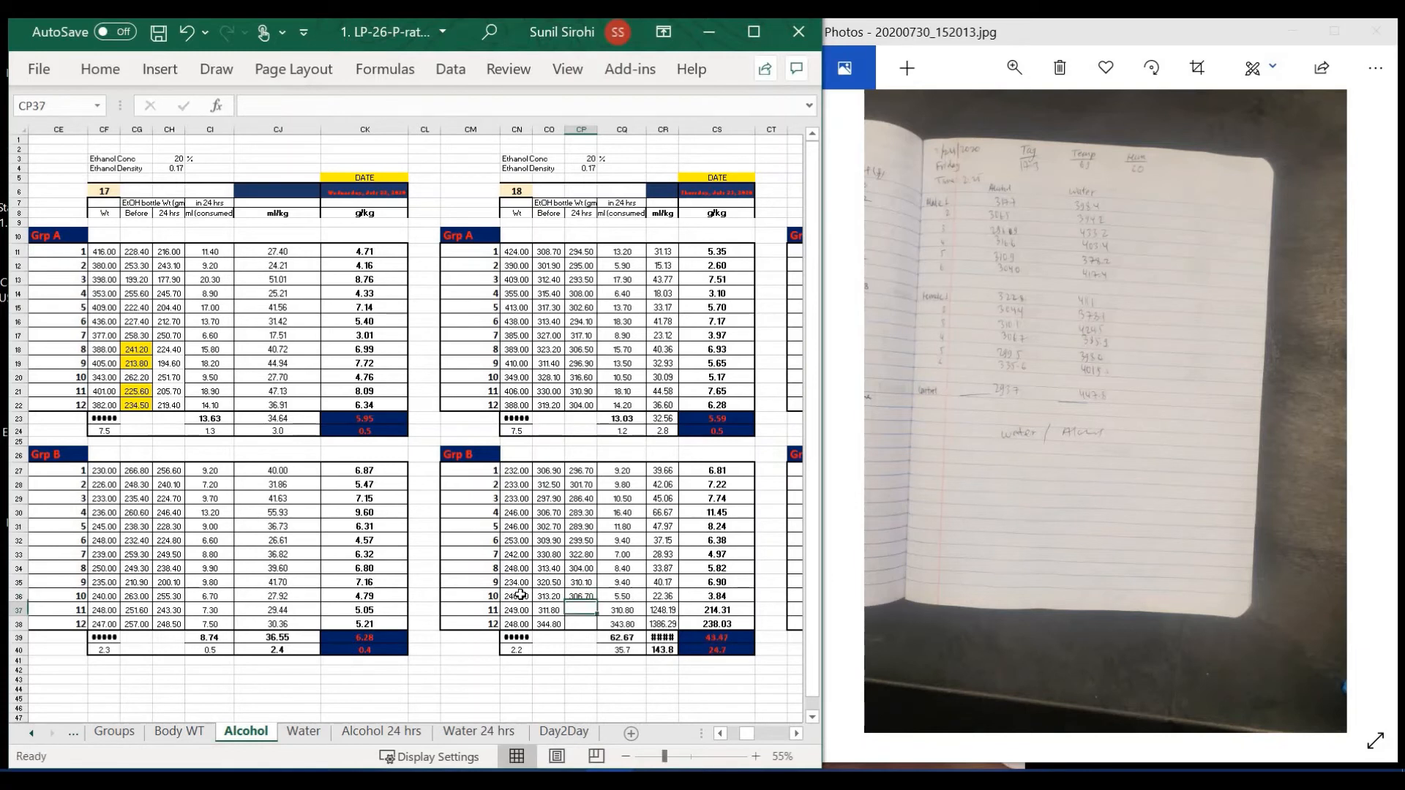
text(299.5)
key(Return)
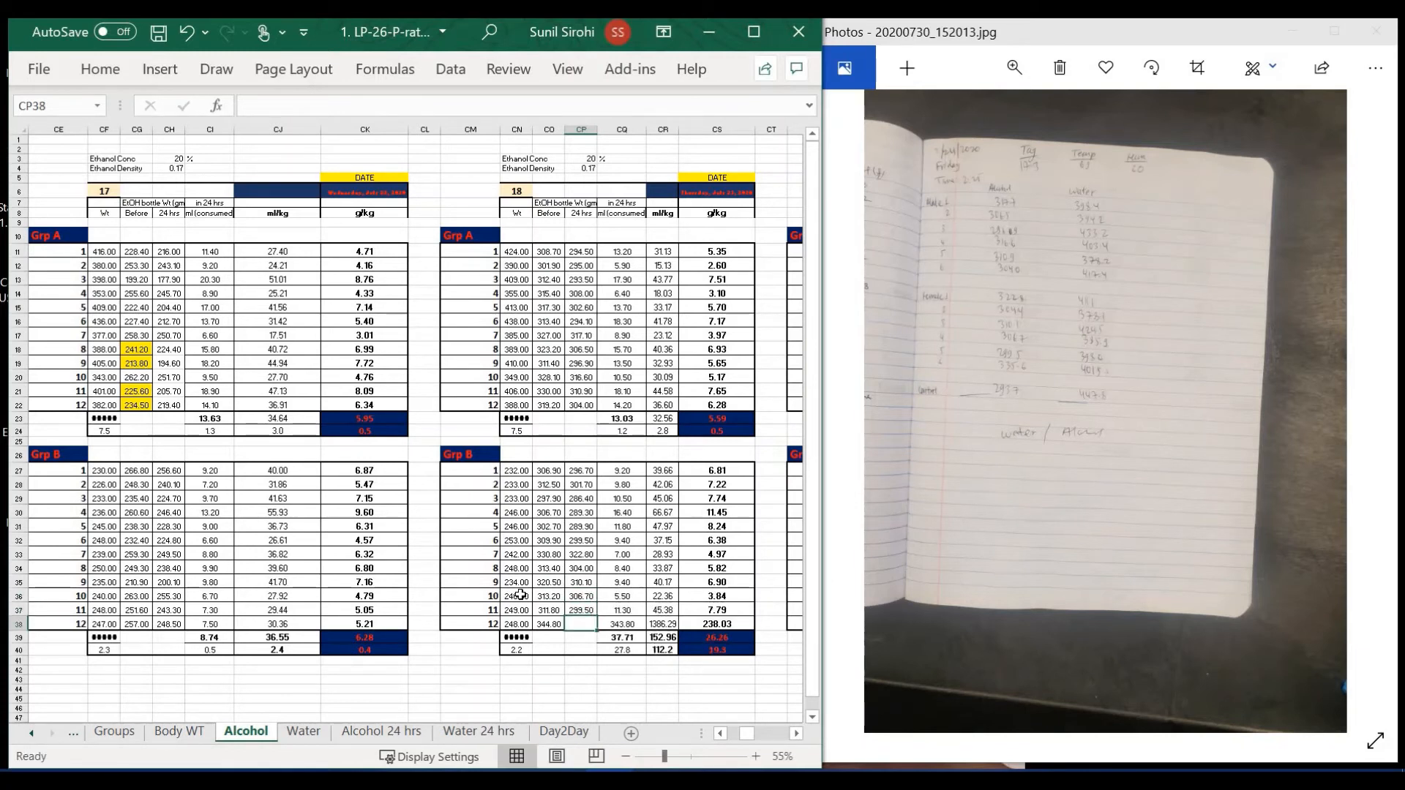
text(335.6)
key(Return)
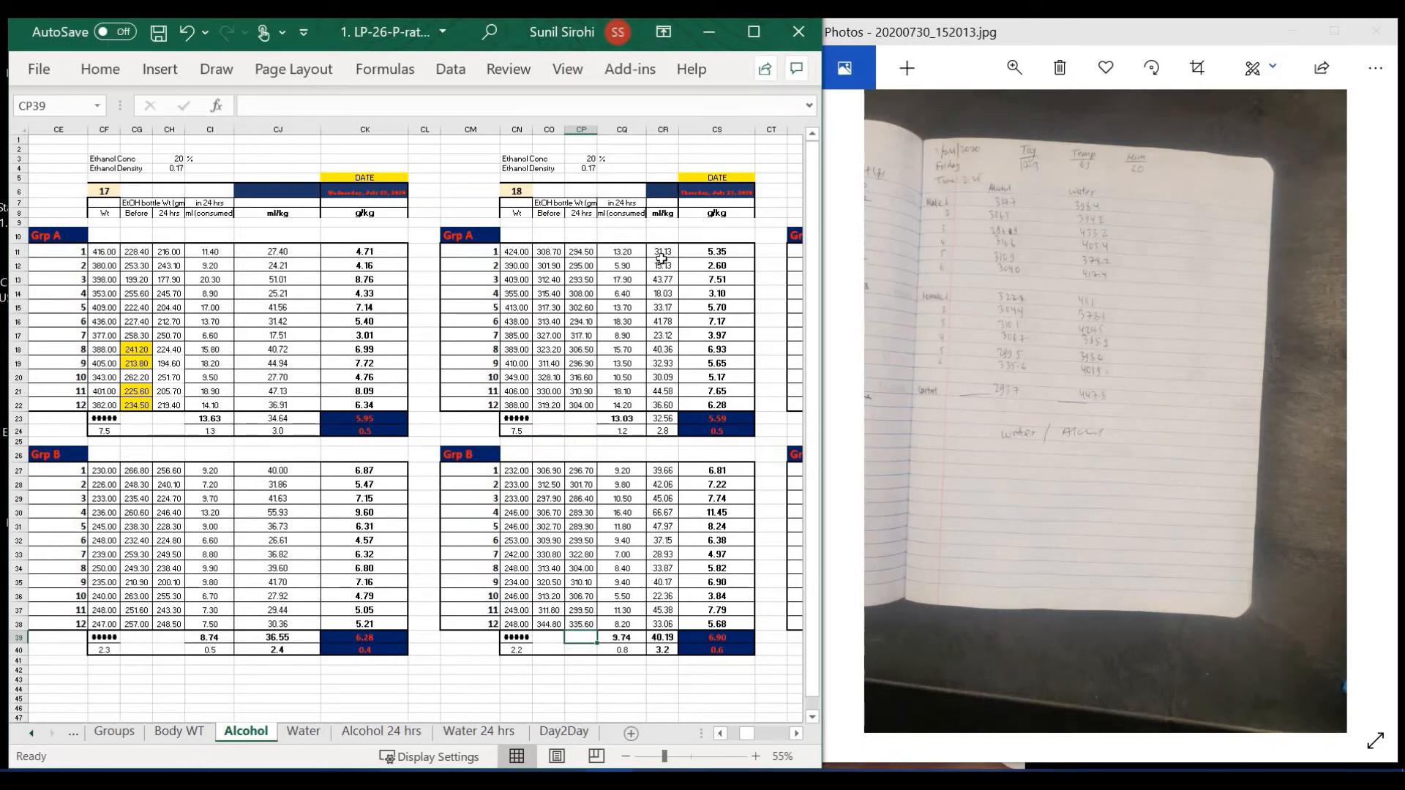
Examine the day 18 Before and 24 hrs weights and the ml consumed formula for the first Grp A rat in CO11:CQ11.
click(537, 252)
click(581, 252)
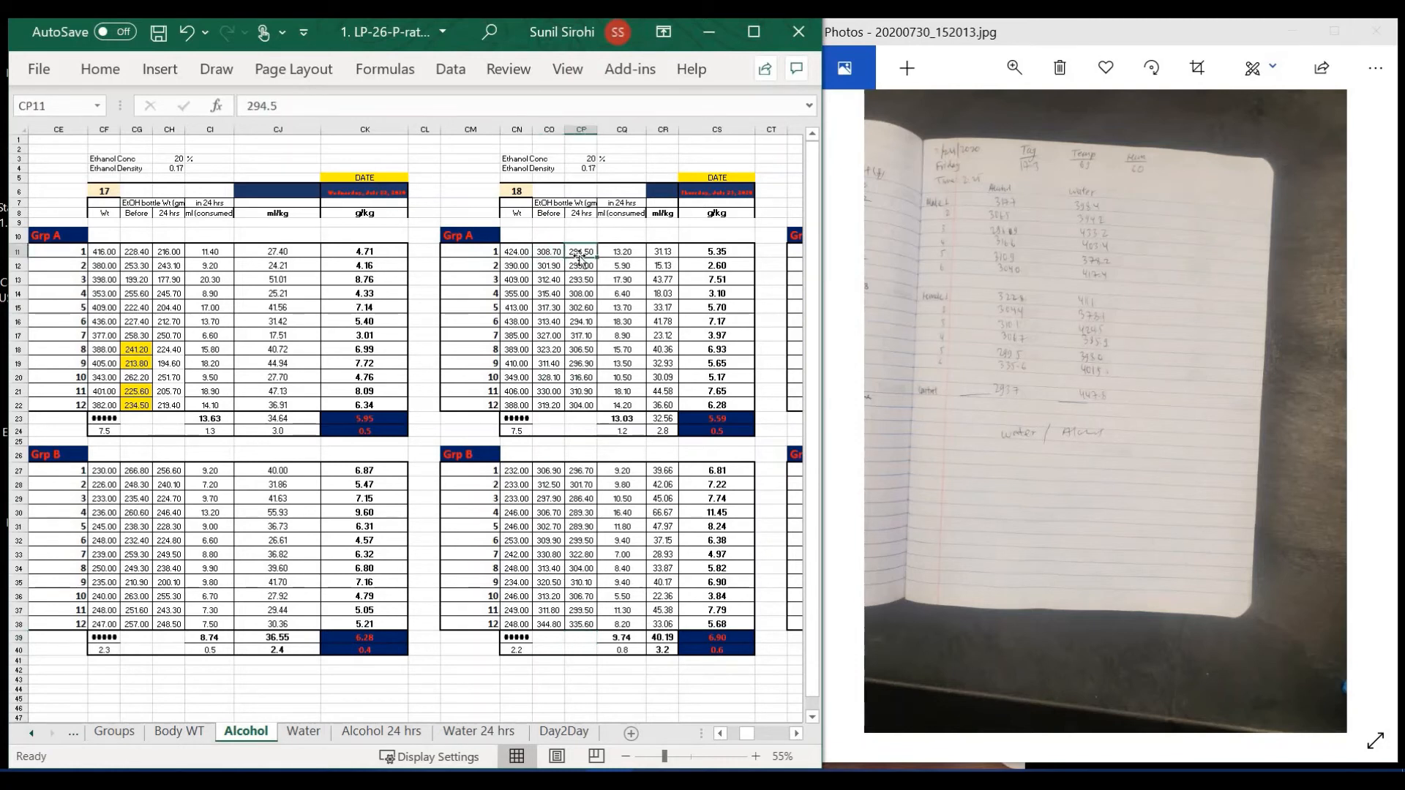
click(621, 253)
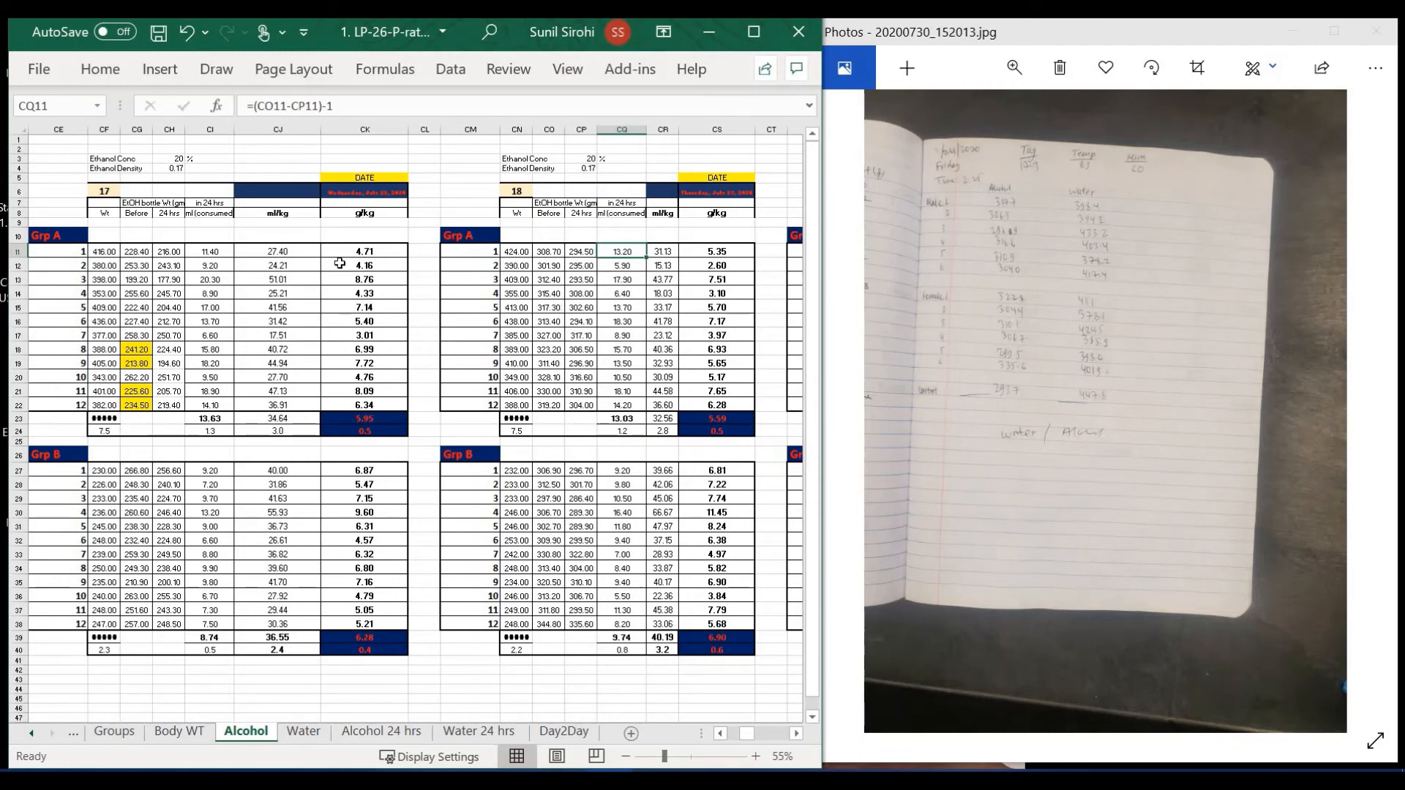
click(547, 251)
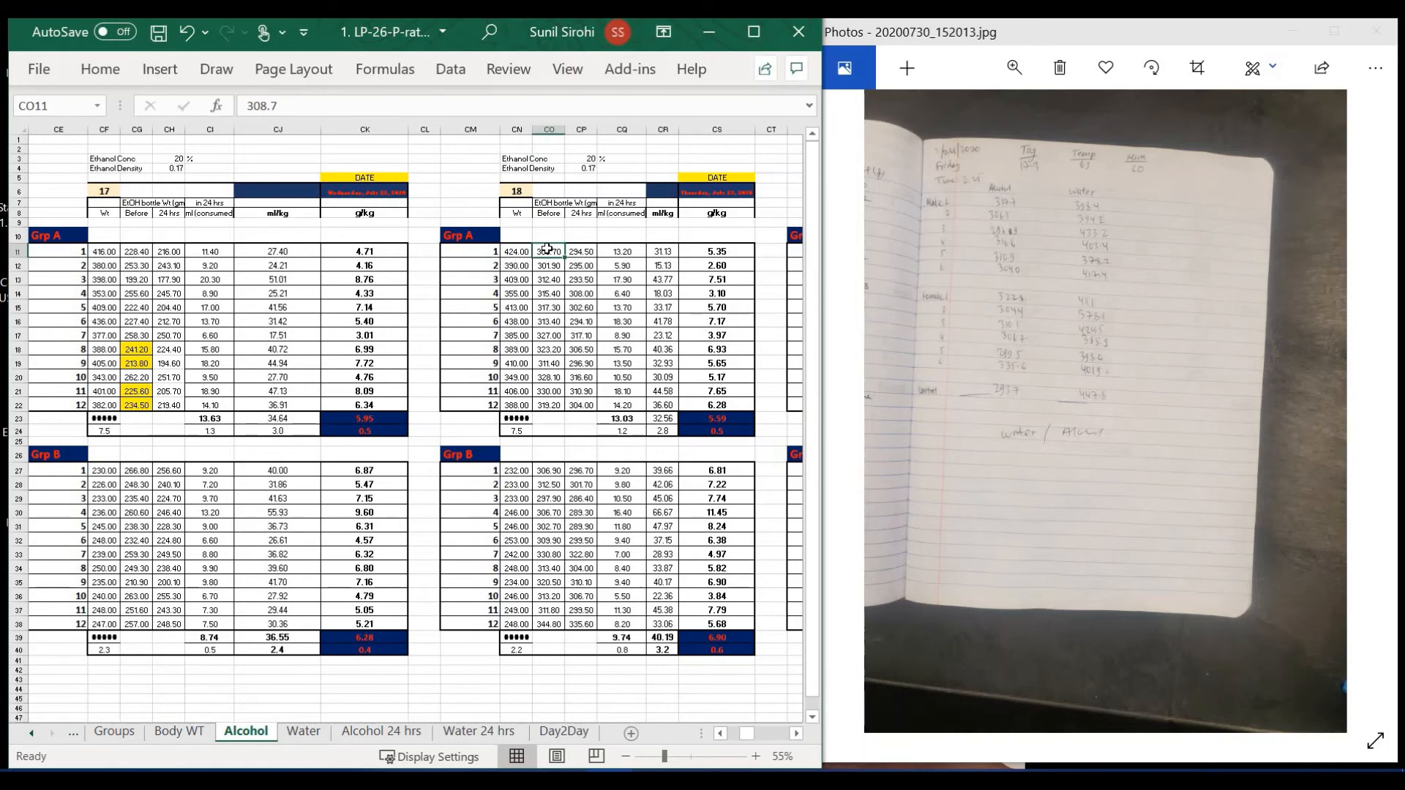
click(623, 255)
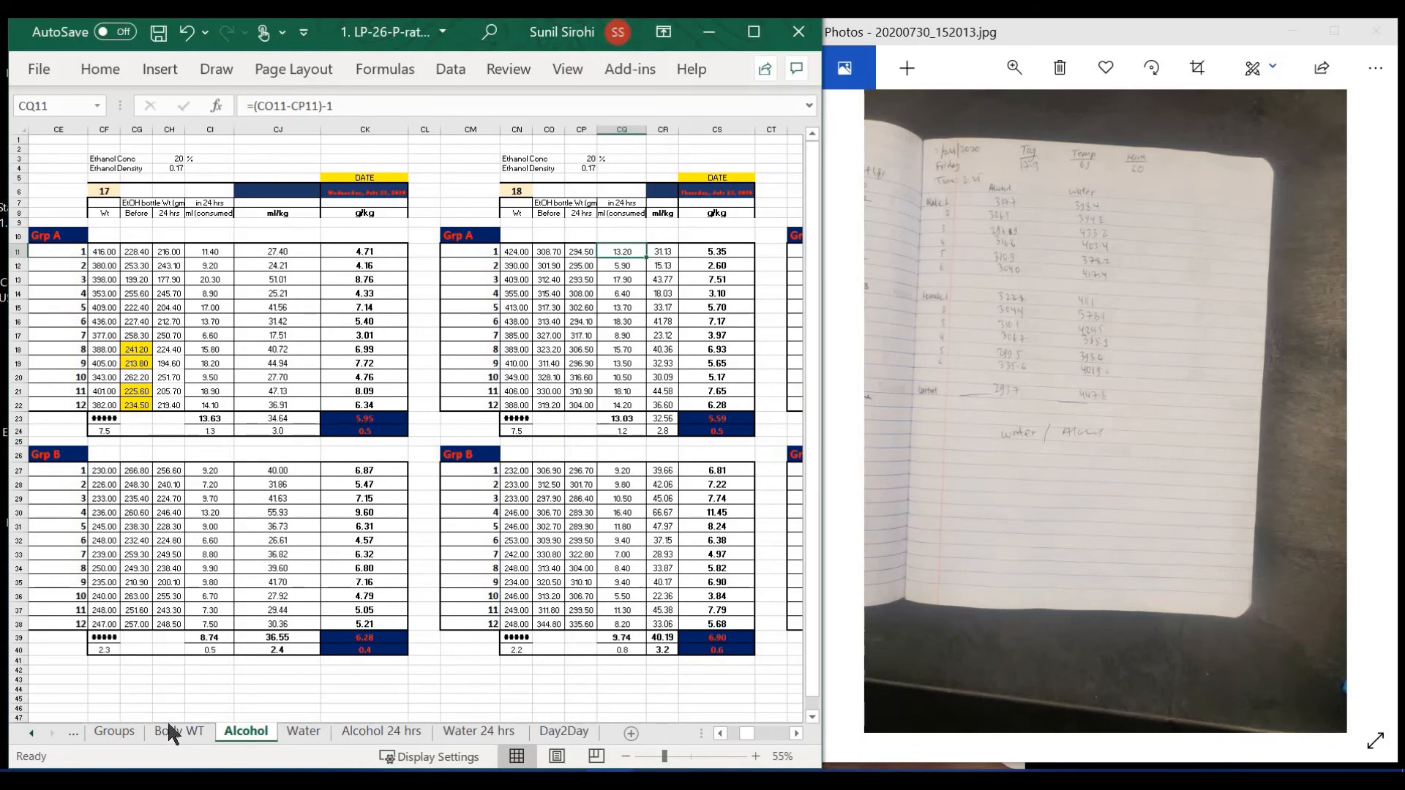
View the Body WT sheet and the day 17 Grp A and Grp B tables on the Water sheet.
click(29, 735)
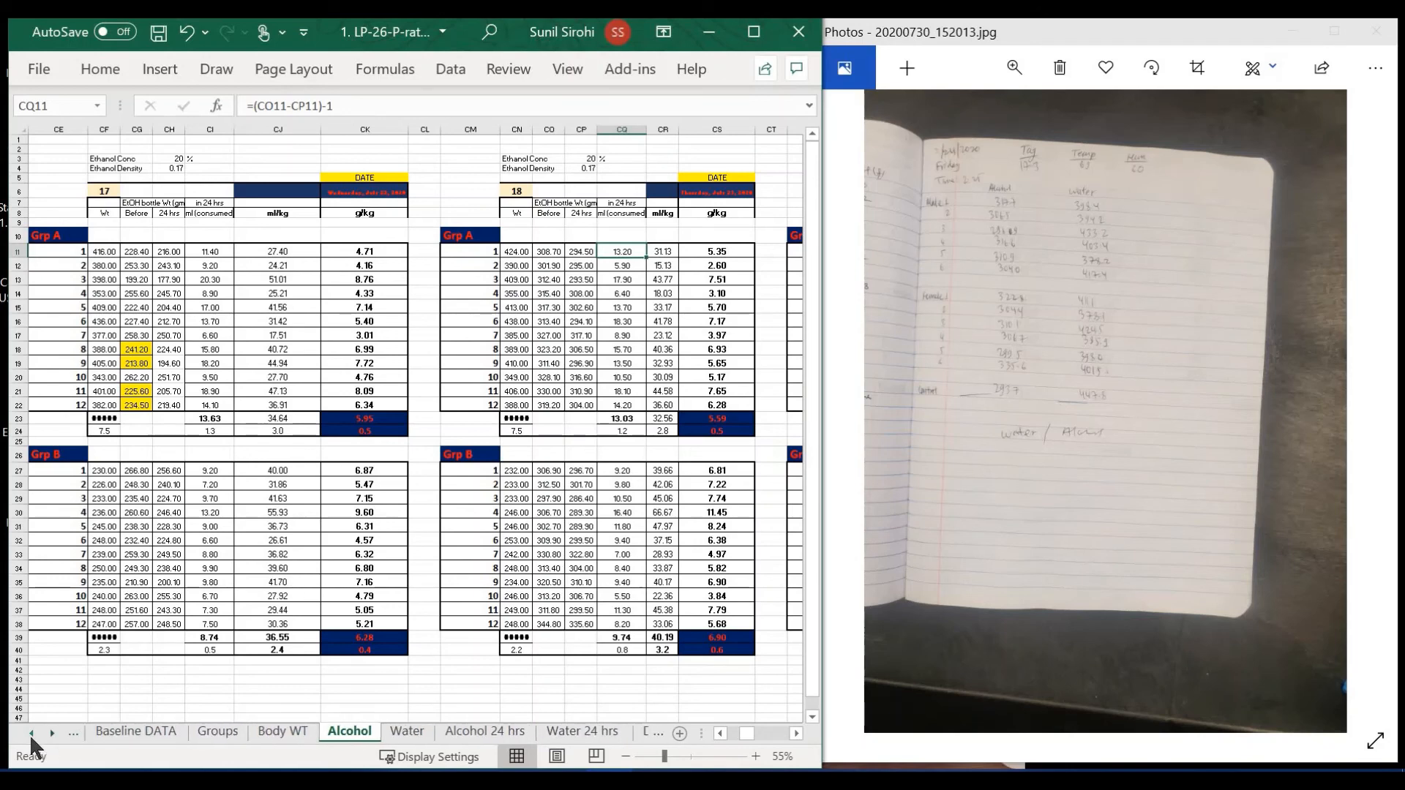
click(279, 732)
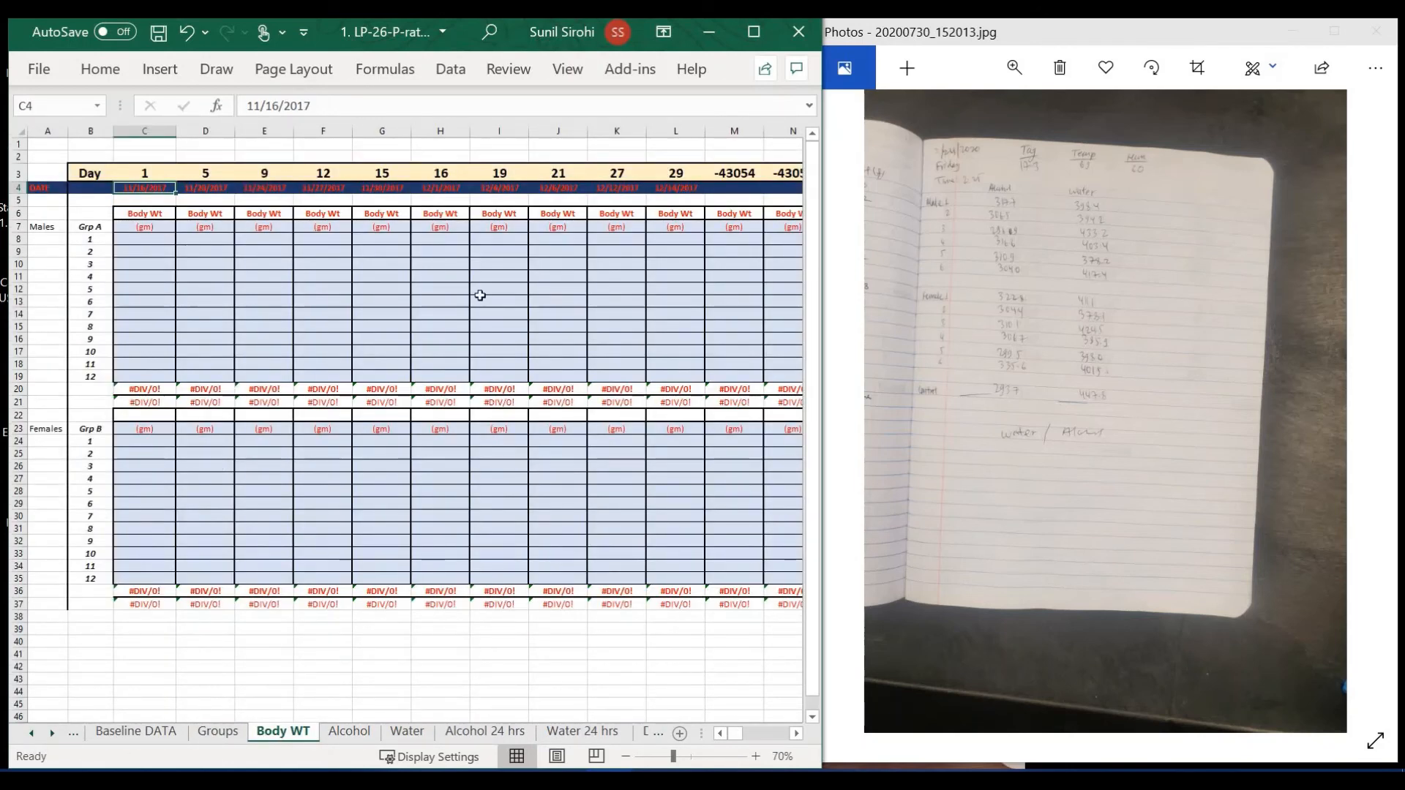
click(407, 732)
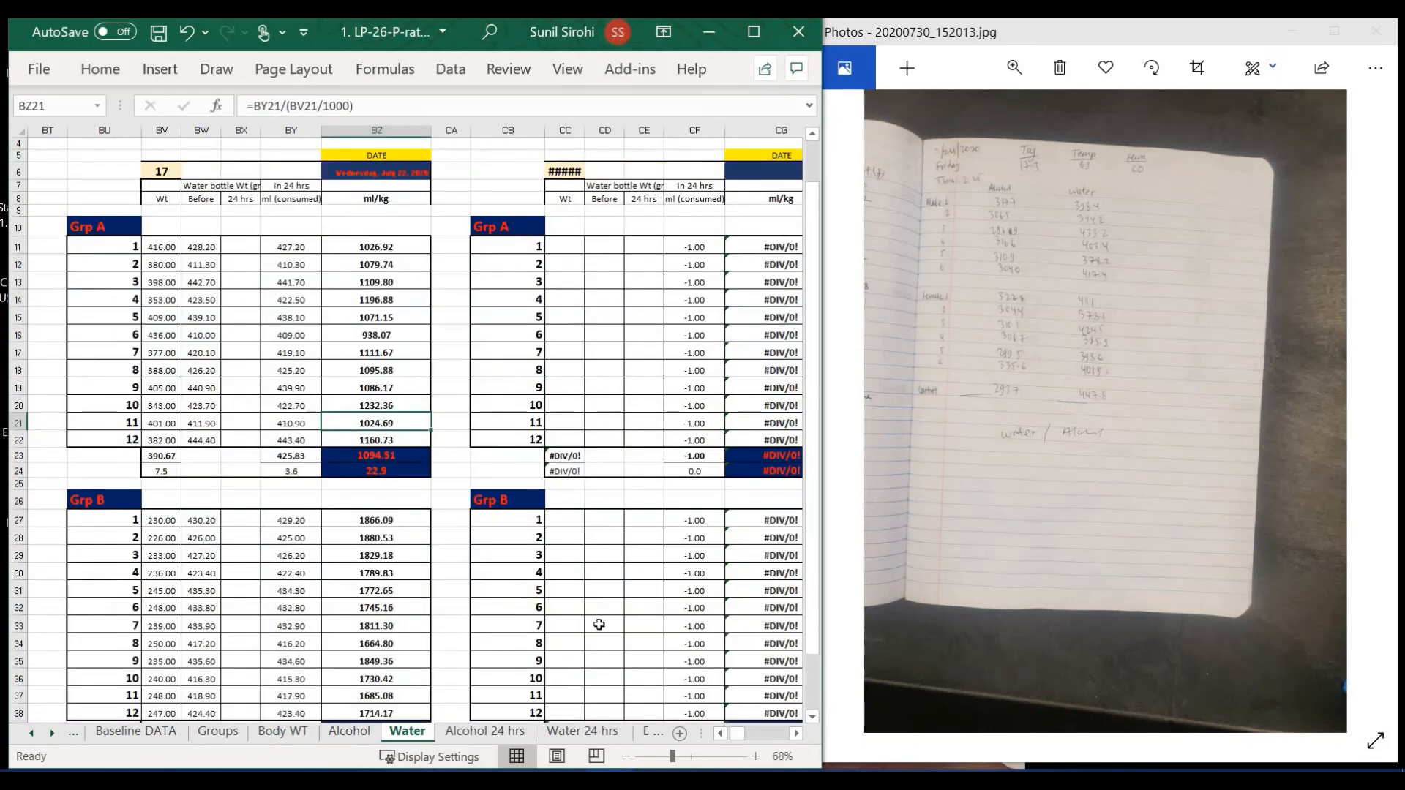
scroll(598, 624, down, 1)
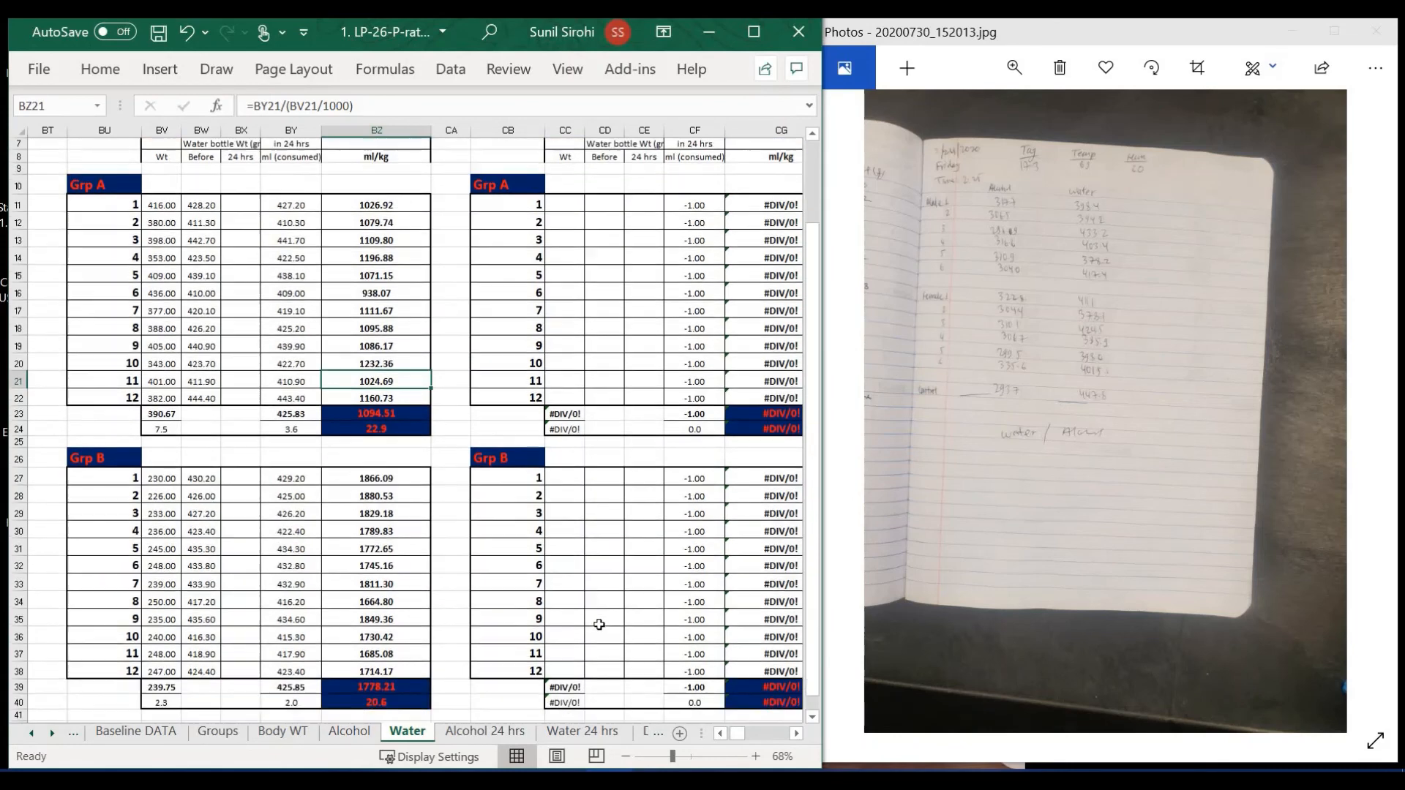
Review the water bottle readings in the notebook photos back to 20200730_152004.jpg and return to 20200730_152013.jpg.
mouse_move(860, 420)
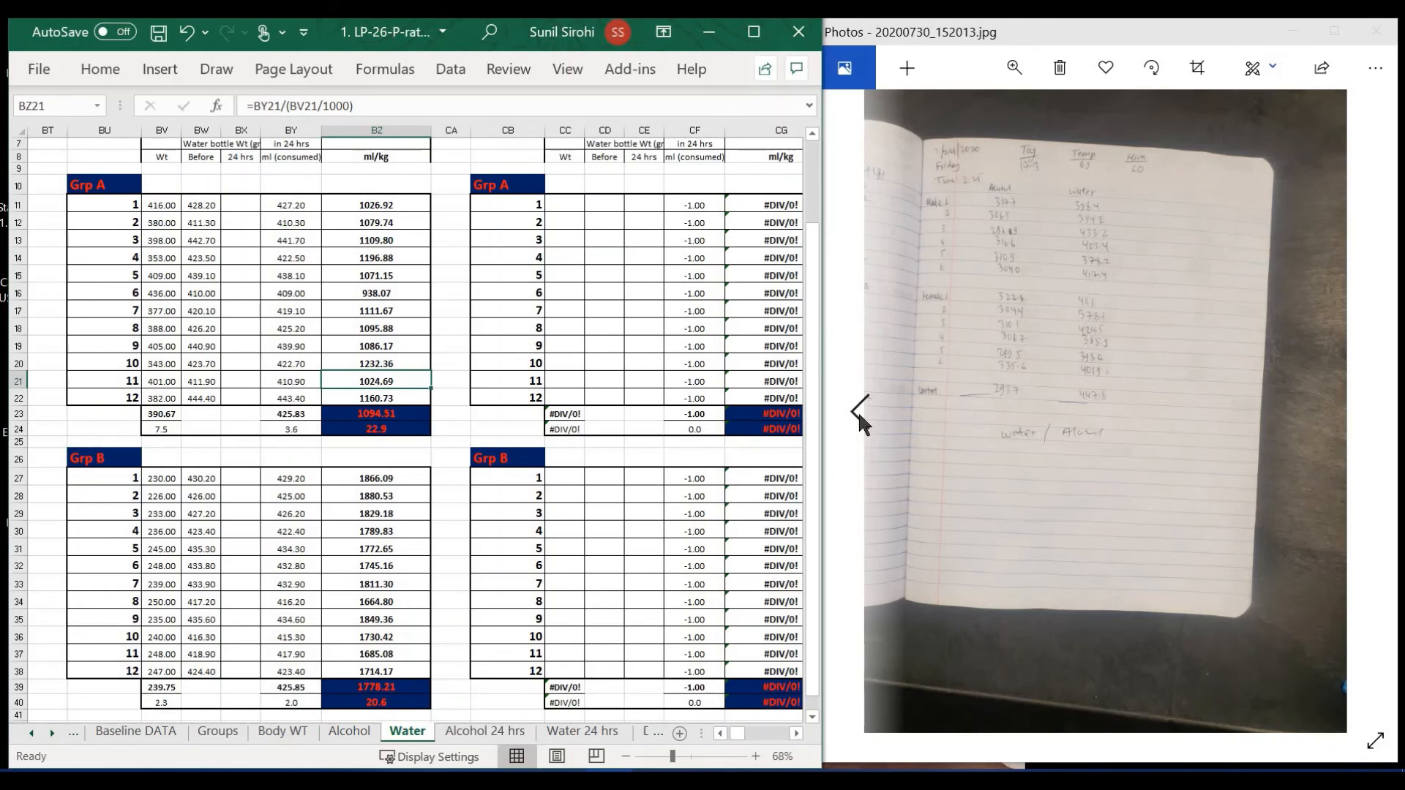
click(857, 410)
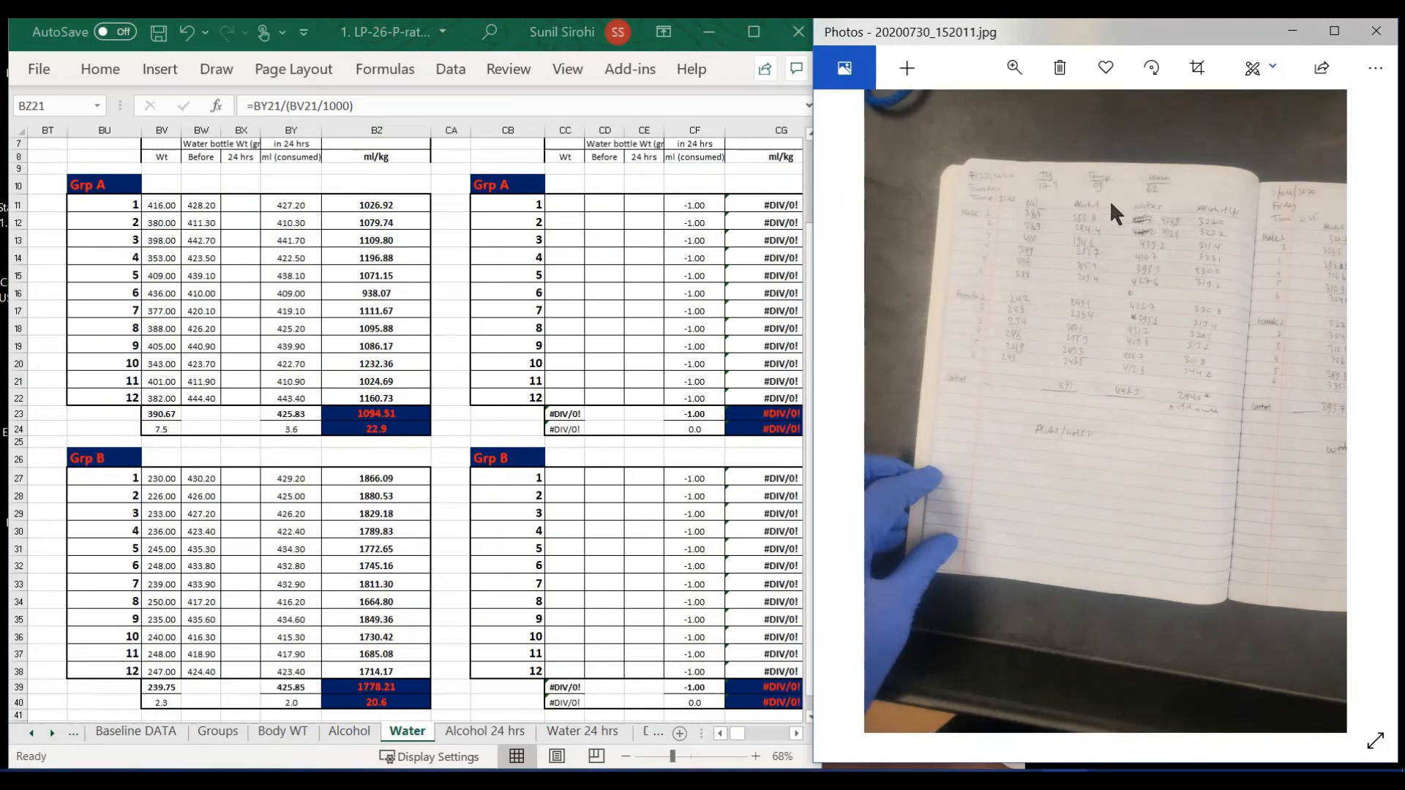
click(867, 421)
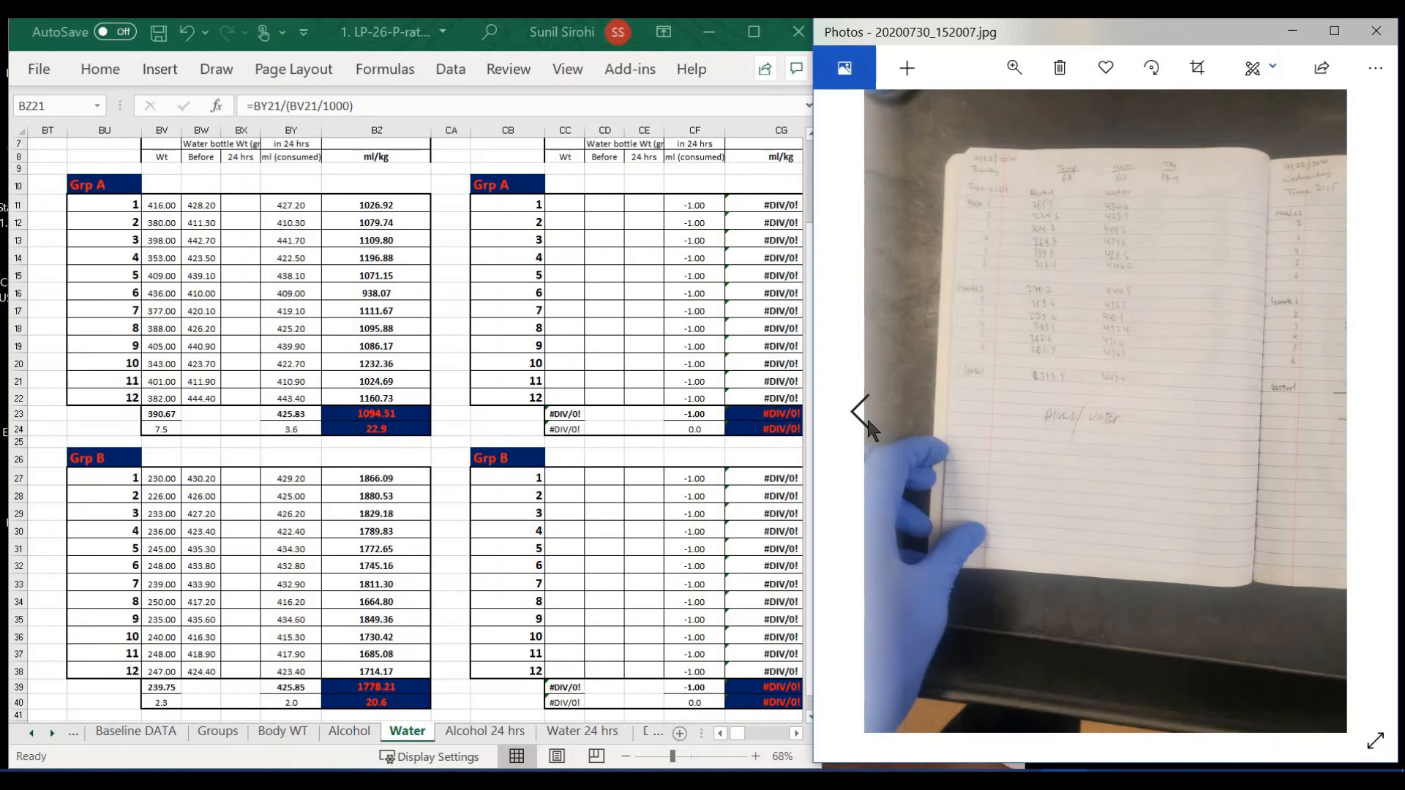
click(868, 422)
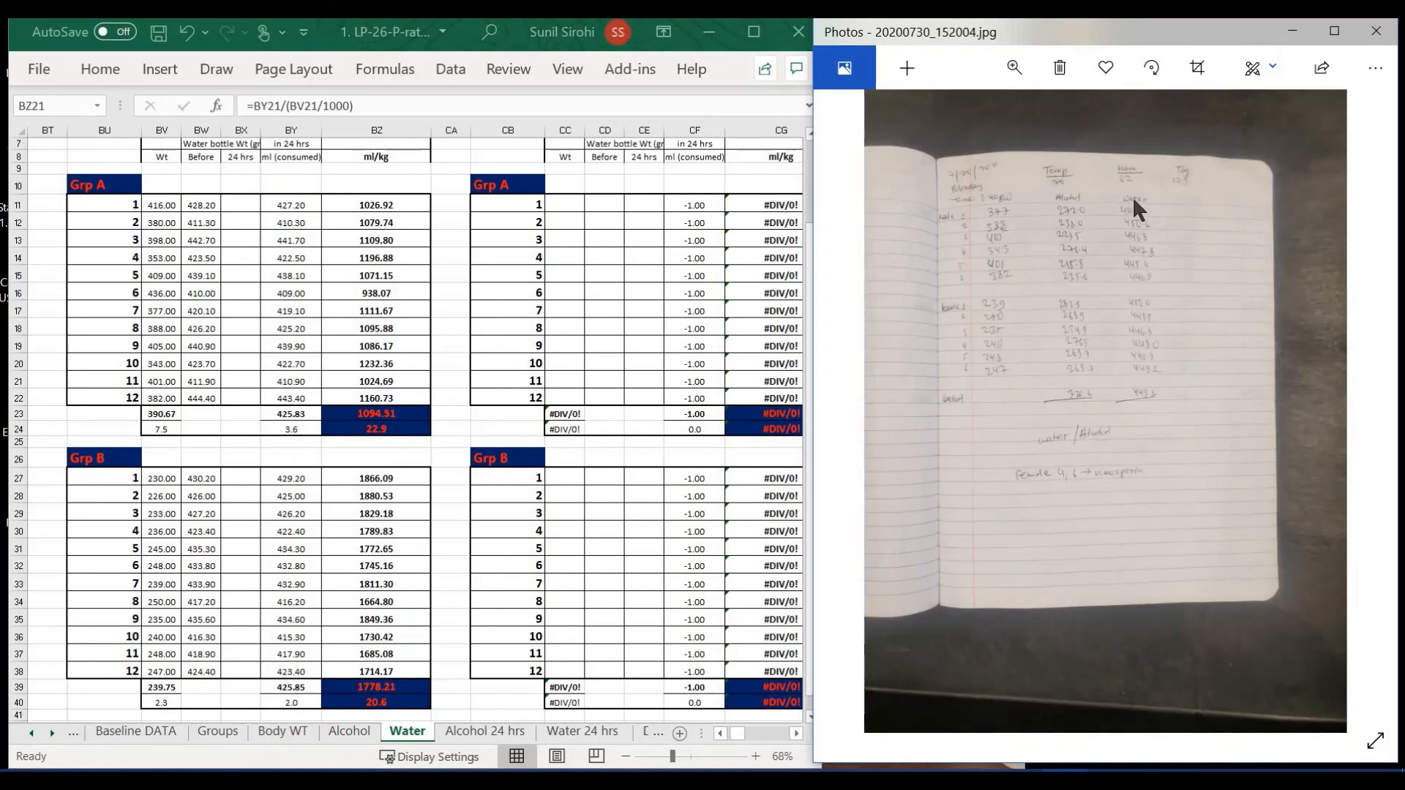
mouse_move(1360, 450)
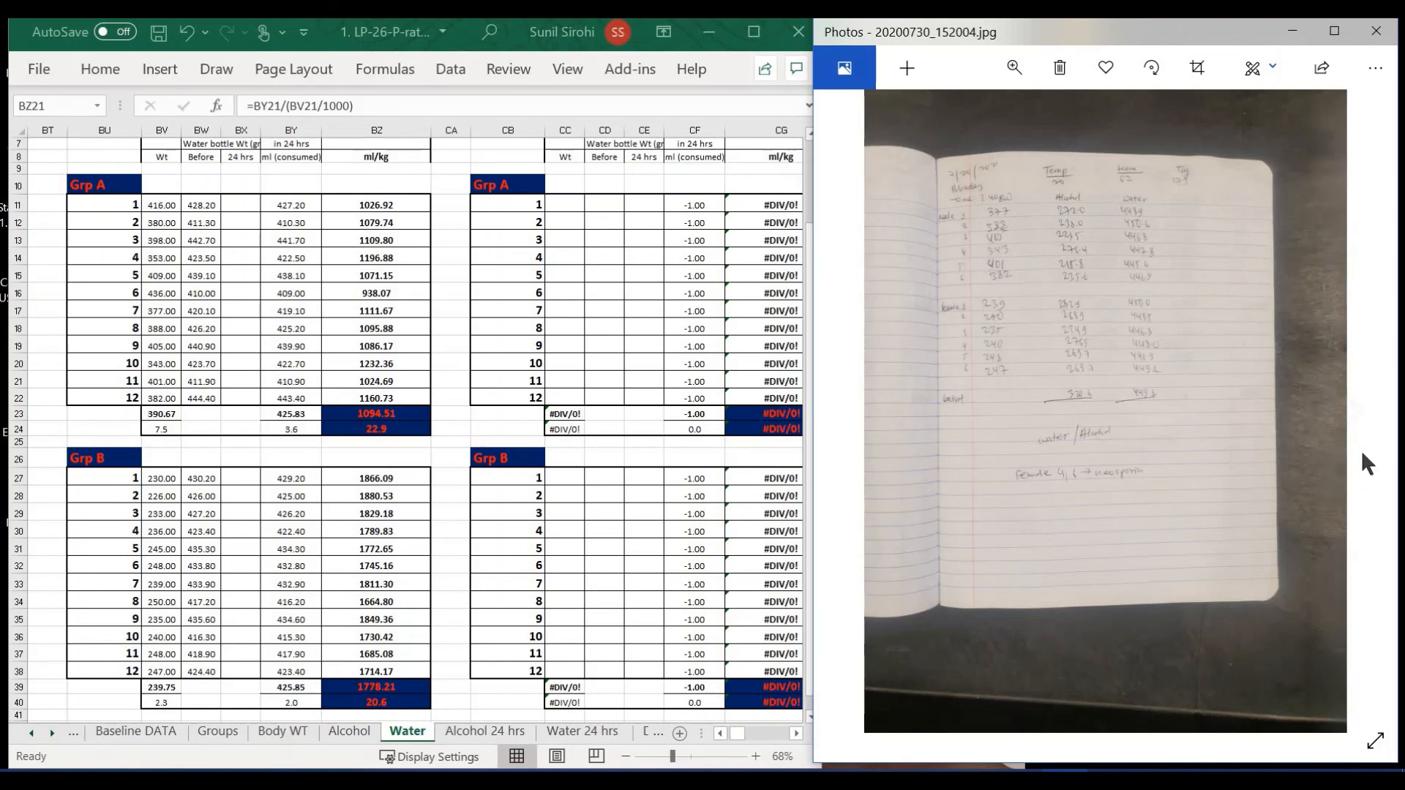
click(1358, 406)
click(1358, 406)
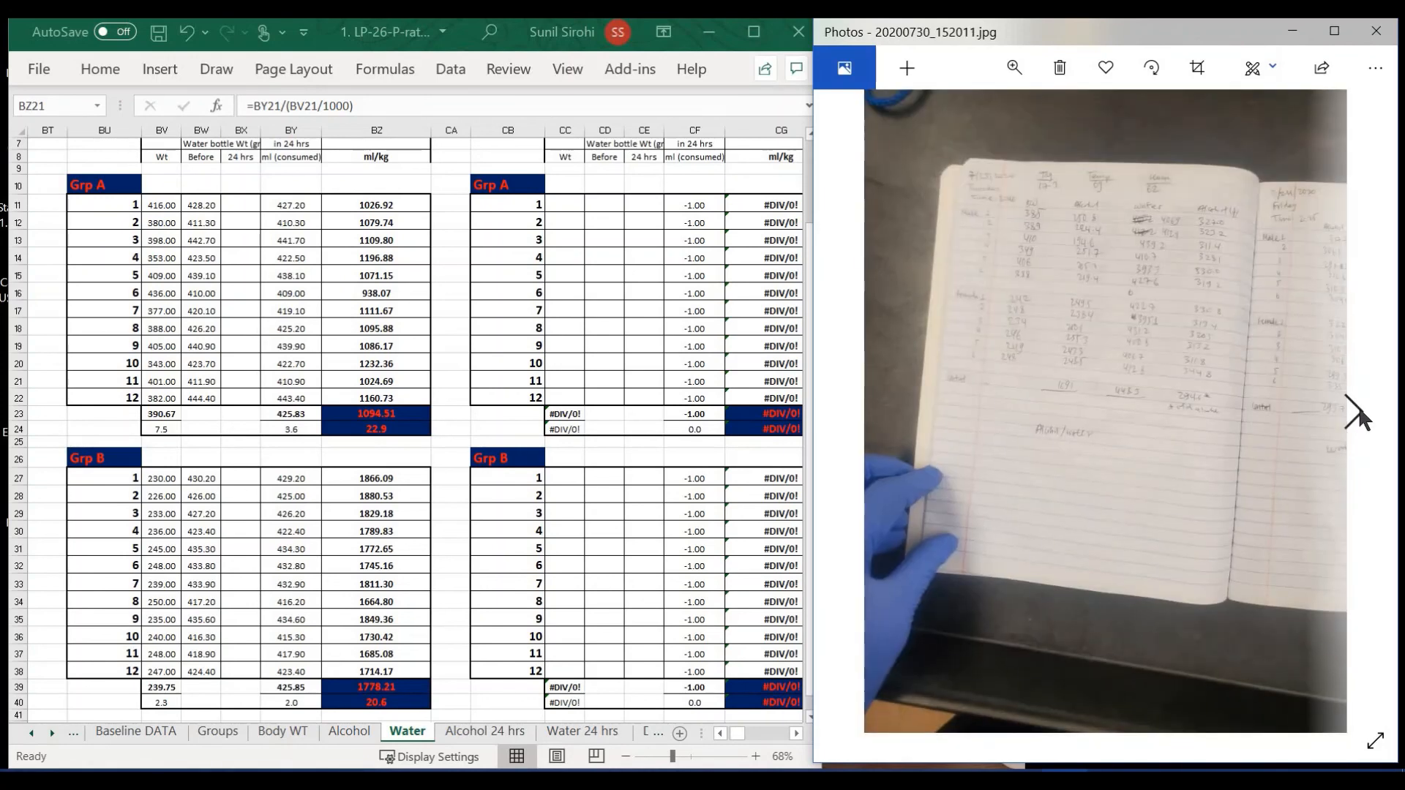
click(1358, 405)
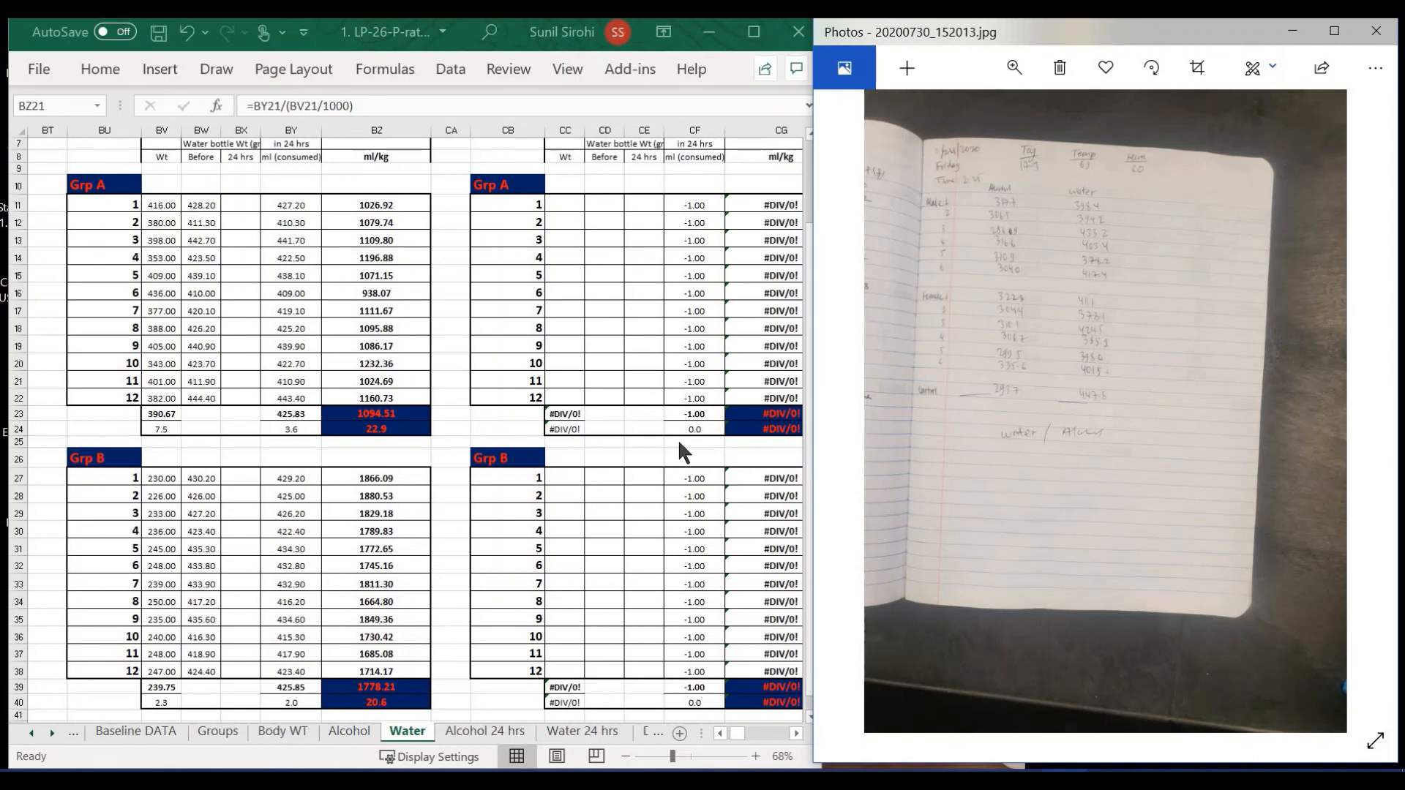
Highlight the day 17 Grp A g/kg values in CK11:CK22 of the Alcohol sheet and view the Alcohol 24 hrs and Water 24 hrs summary sheets.
click(486, 732)
click(371, 730)
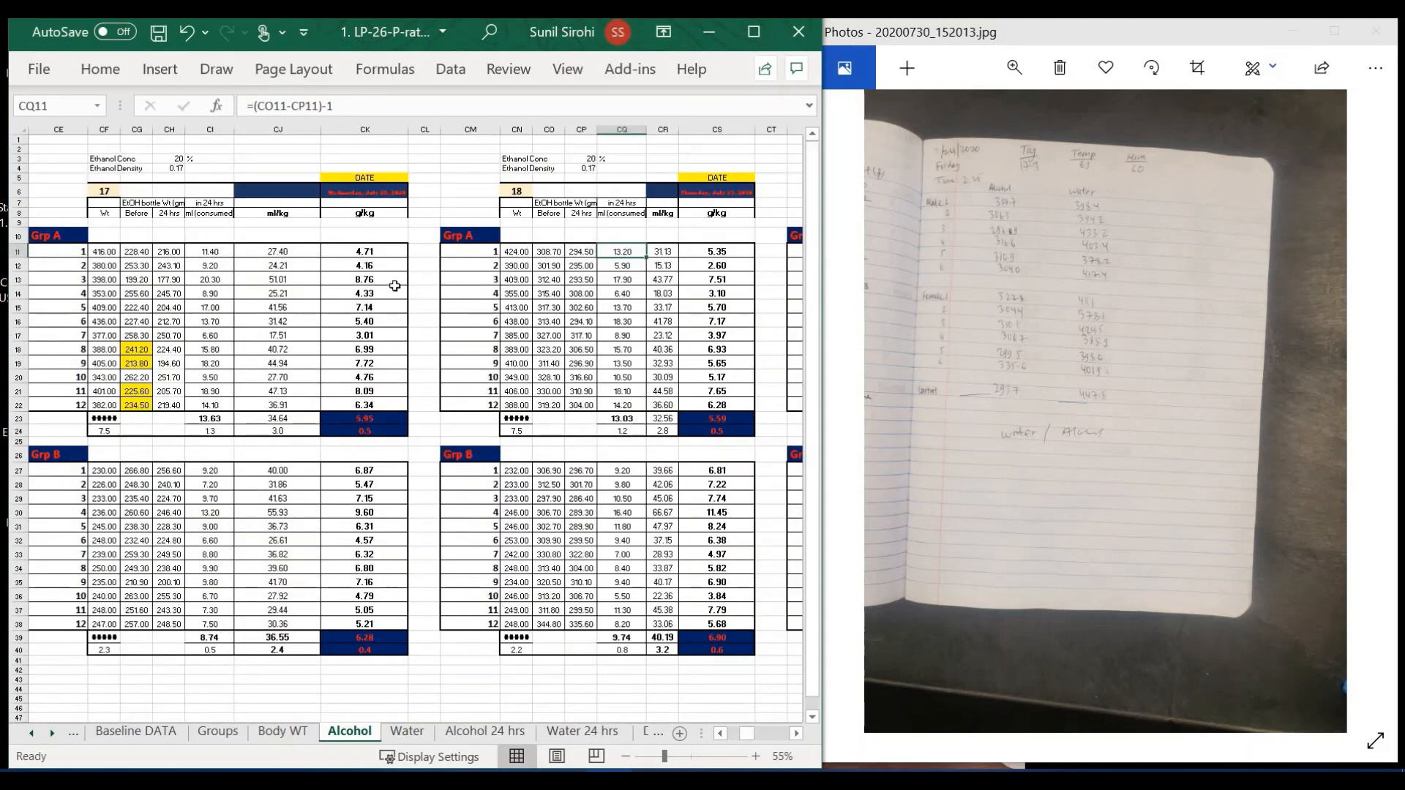
drag(366, 251, 357, 405)
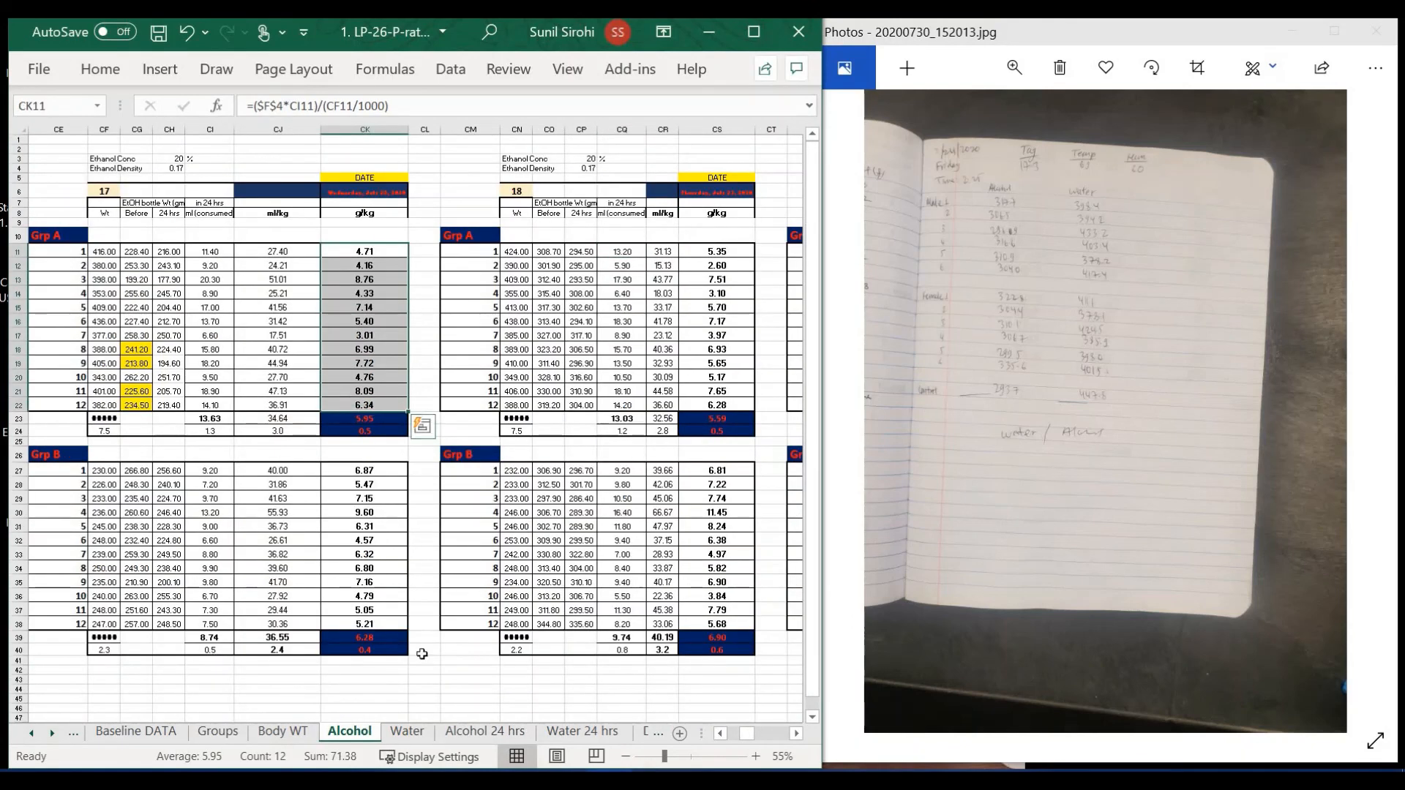
click(485, 731)
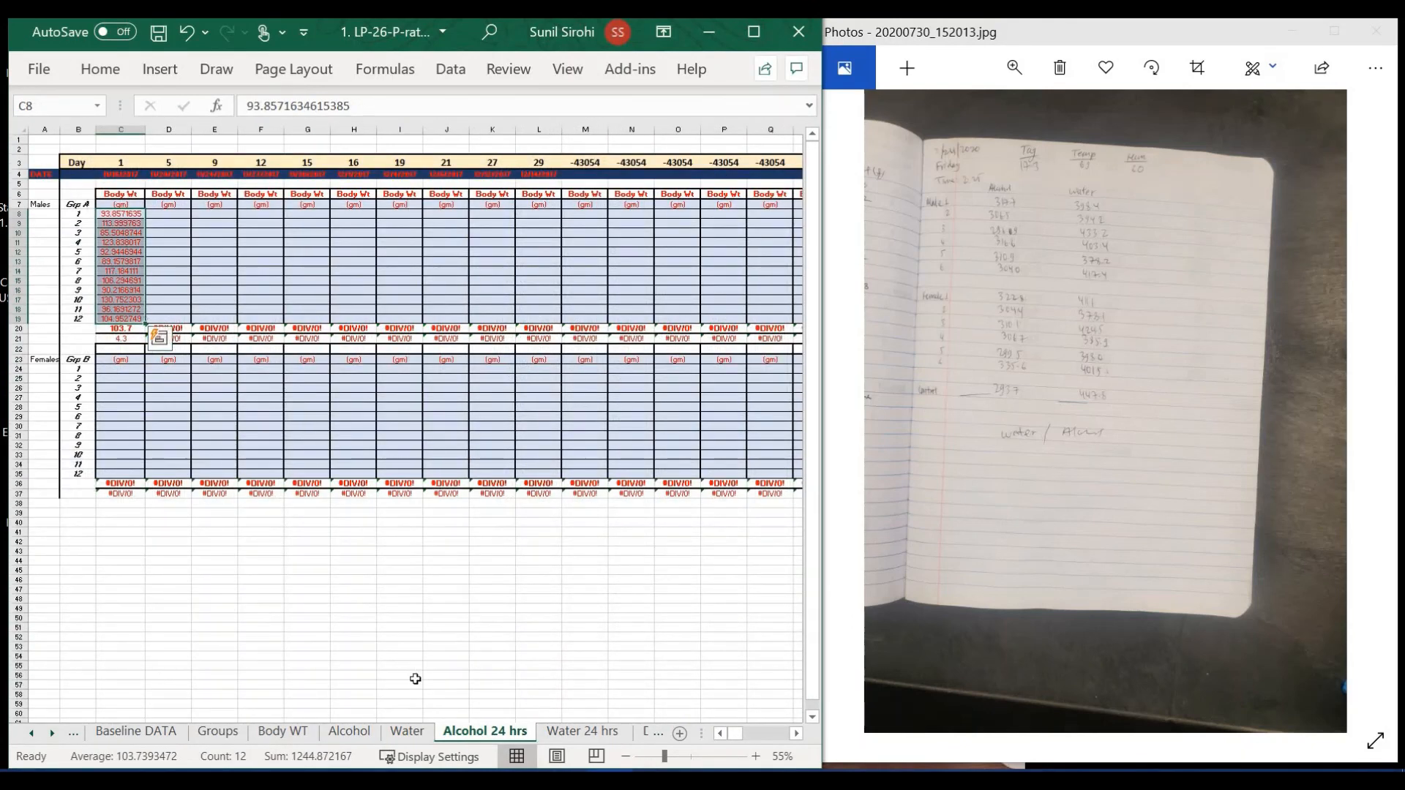
click(580, 723)
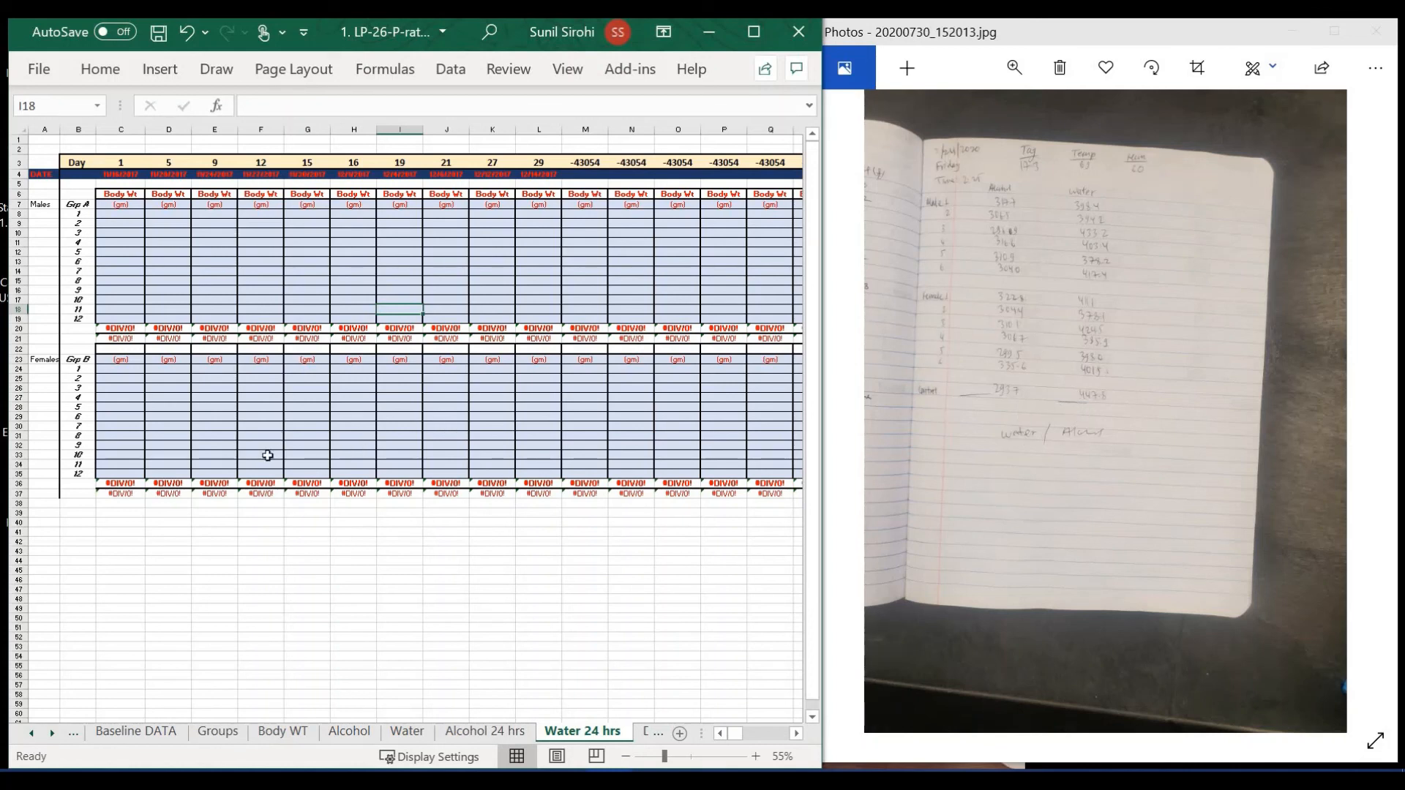
Go back through the notebook photos to 20200730_152004.jpg.
click(852, 411)
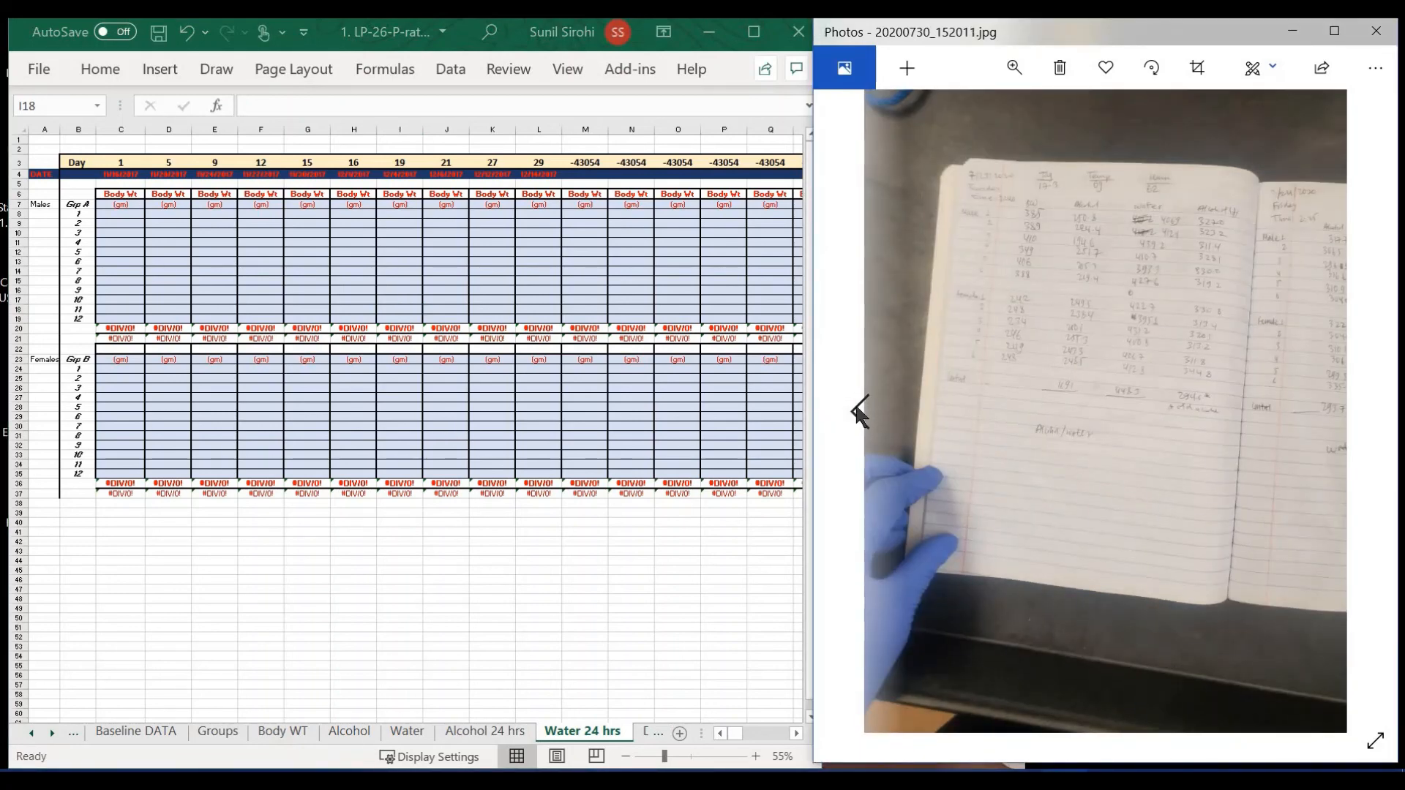
click(859, 413)
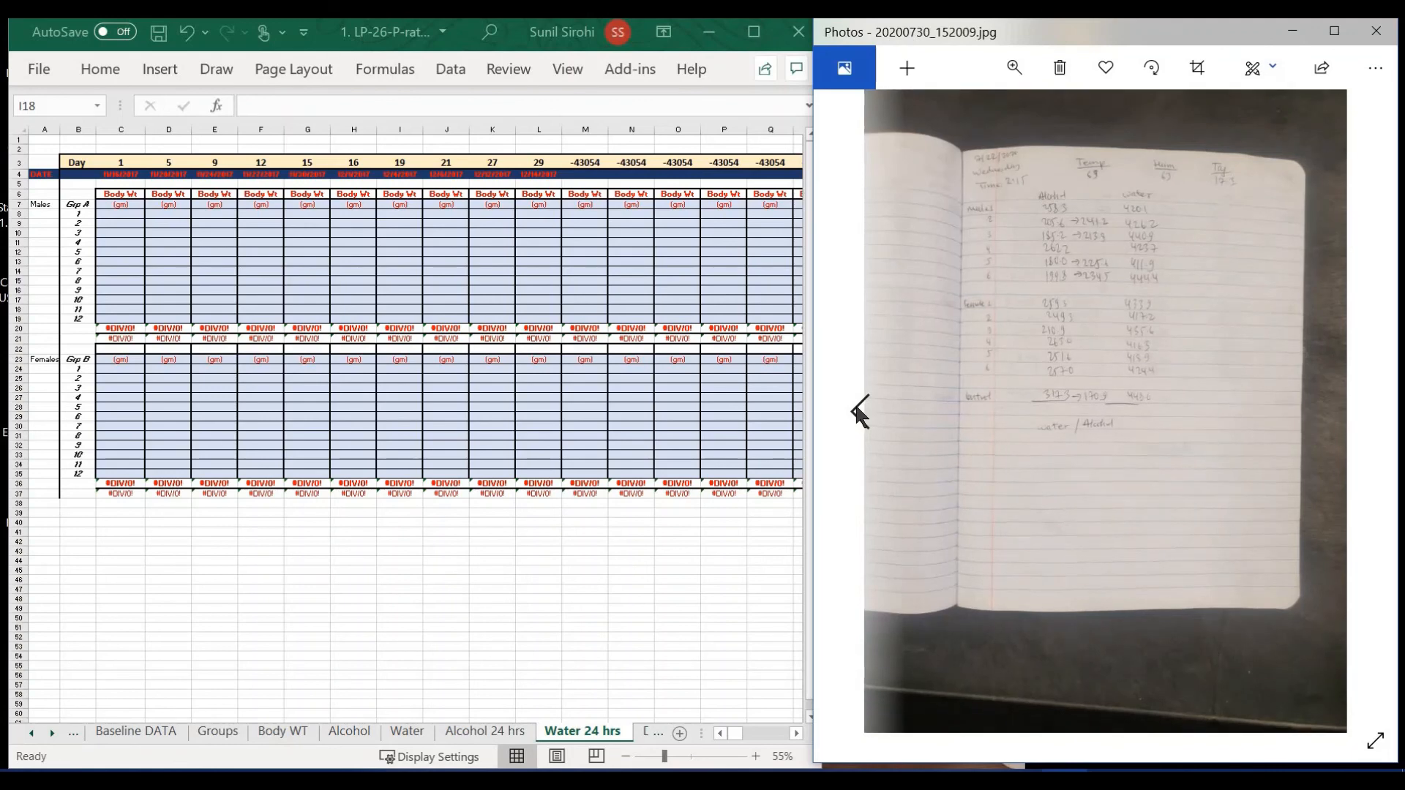
click(859, 412)
click(857, 410)
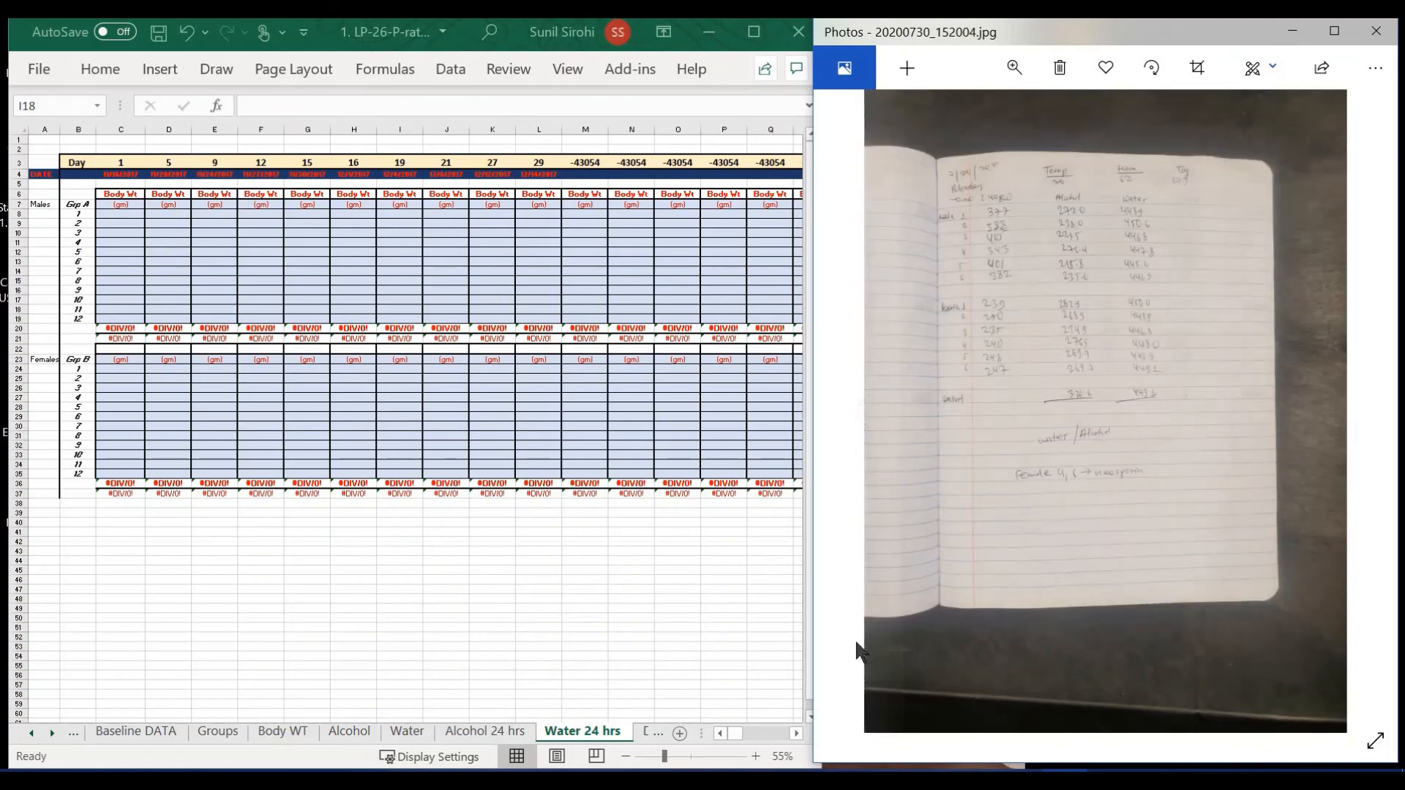